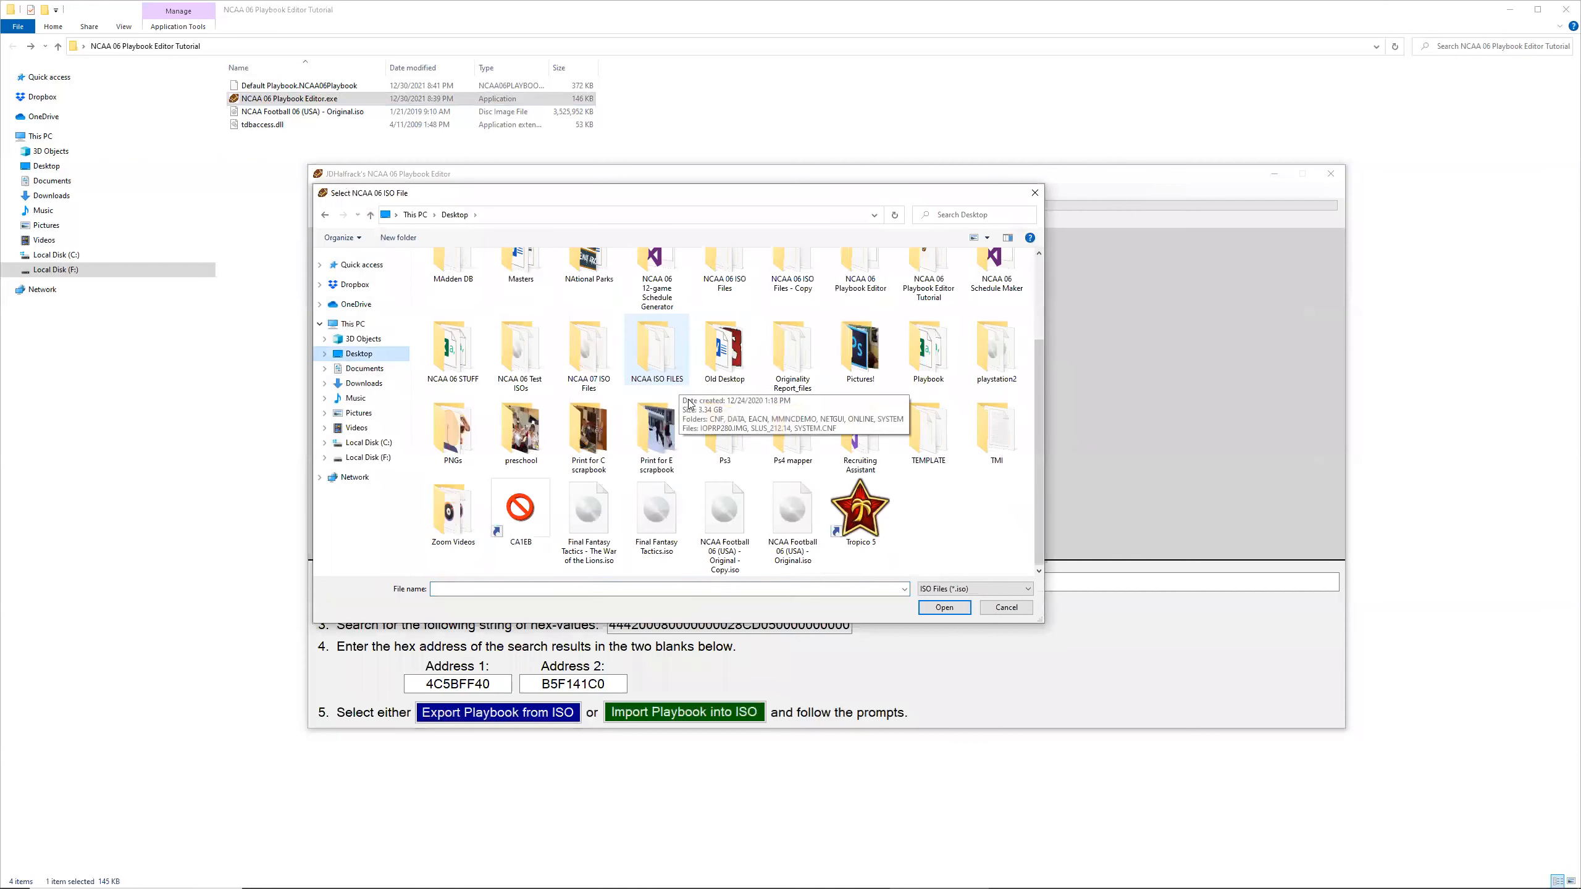
Step: Load NCAA Football 06 (USA) - Original.iso from the NCAA 06 Playbook Editor Tutorial folder as the editor's ISO file
{"action": "left_click", "coordinate": [796, 517]}
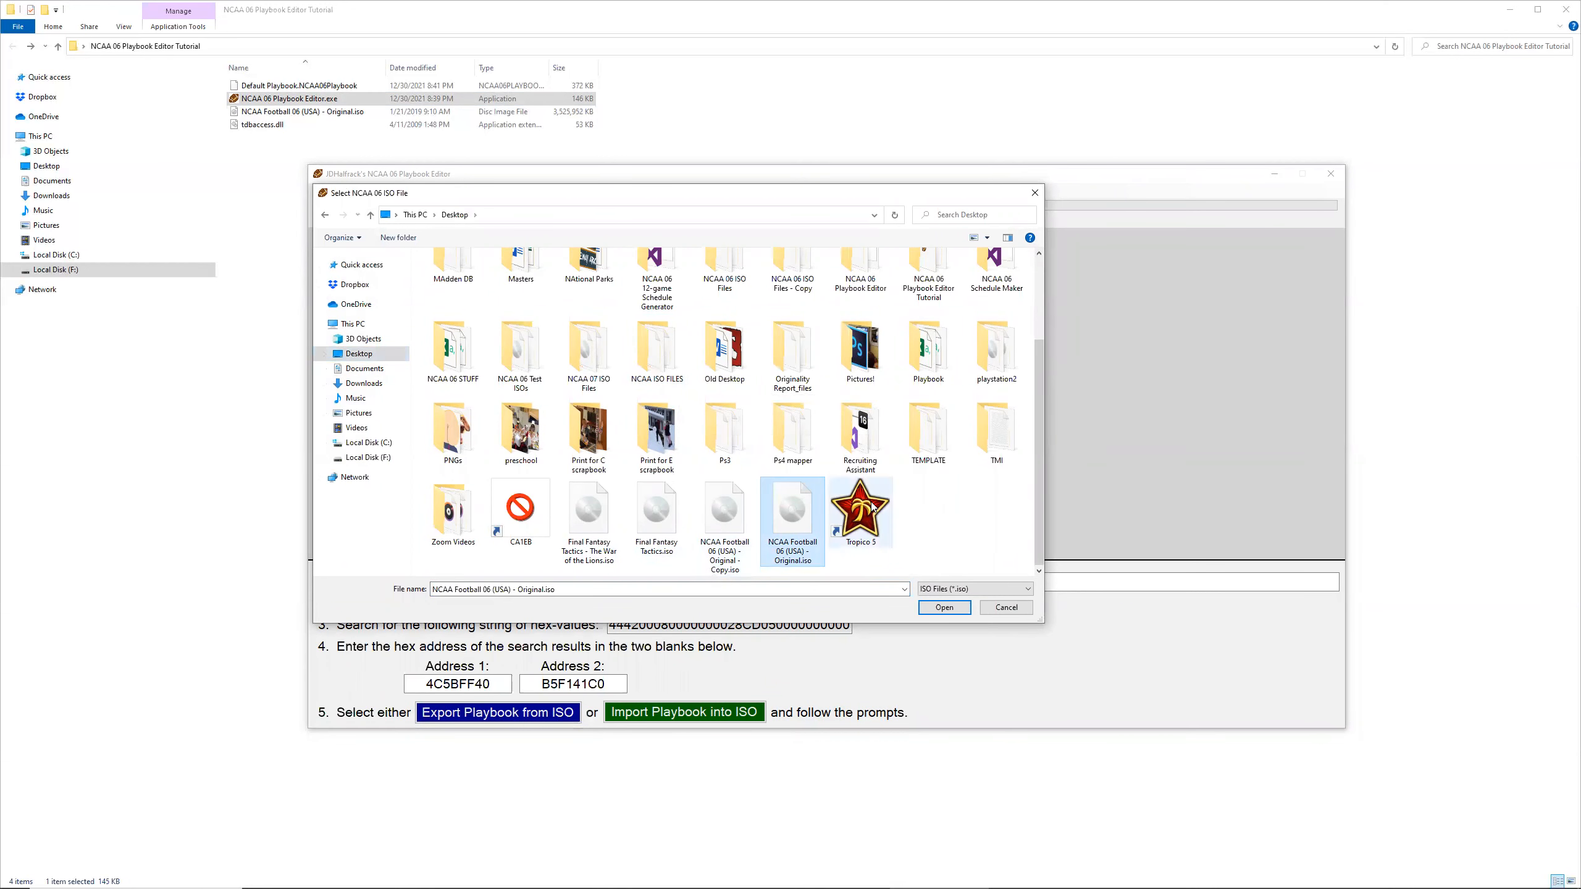
{"action": "scroll", "coordinate": [872, 506], "scroll_direction": "up", "scroll_amount": 1}
{"action": "double_click", "coordinate": [939, 379]}
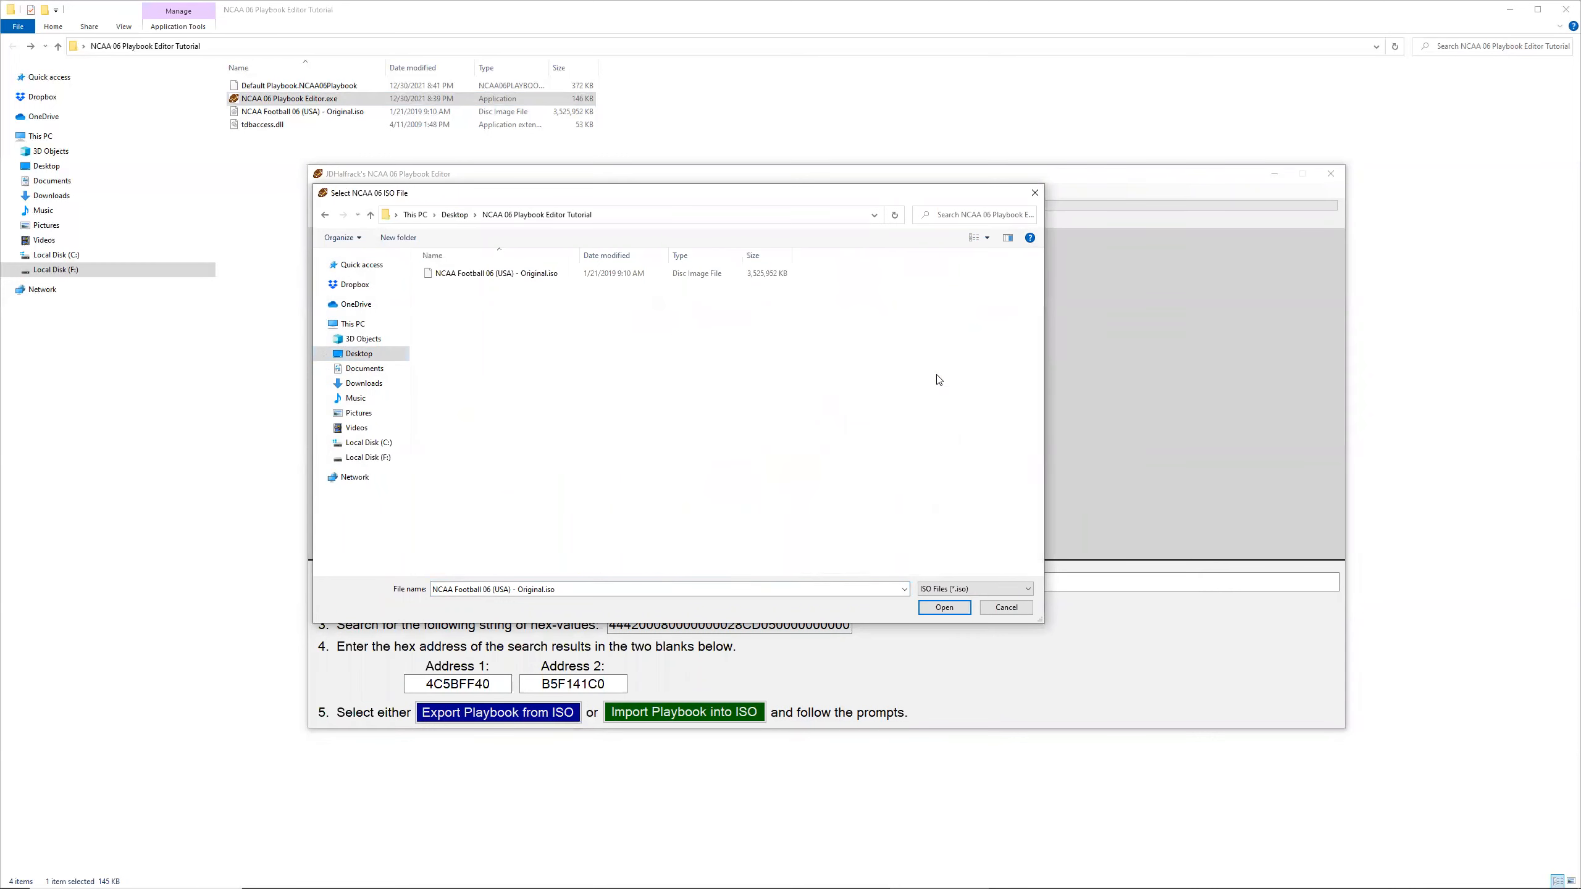
{"action": "double_click", "coordinate": [478, 276]}
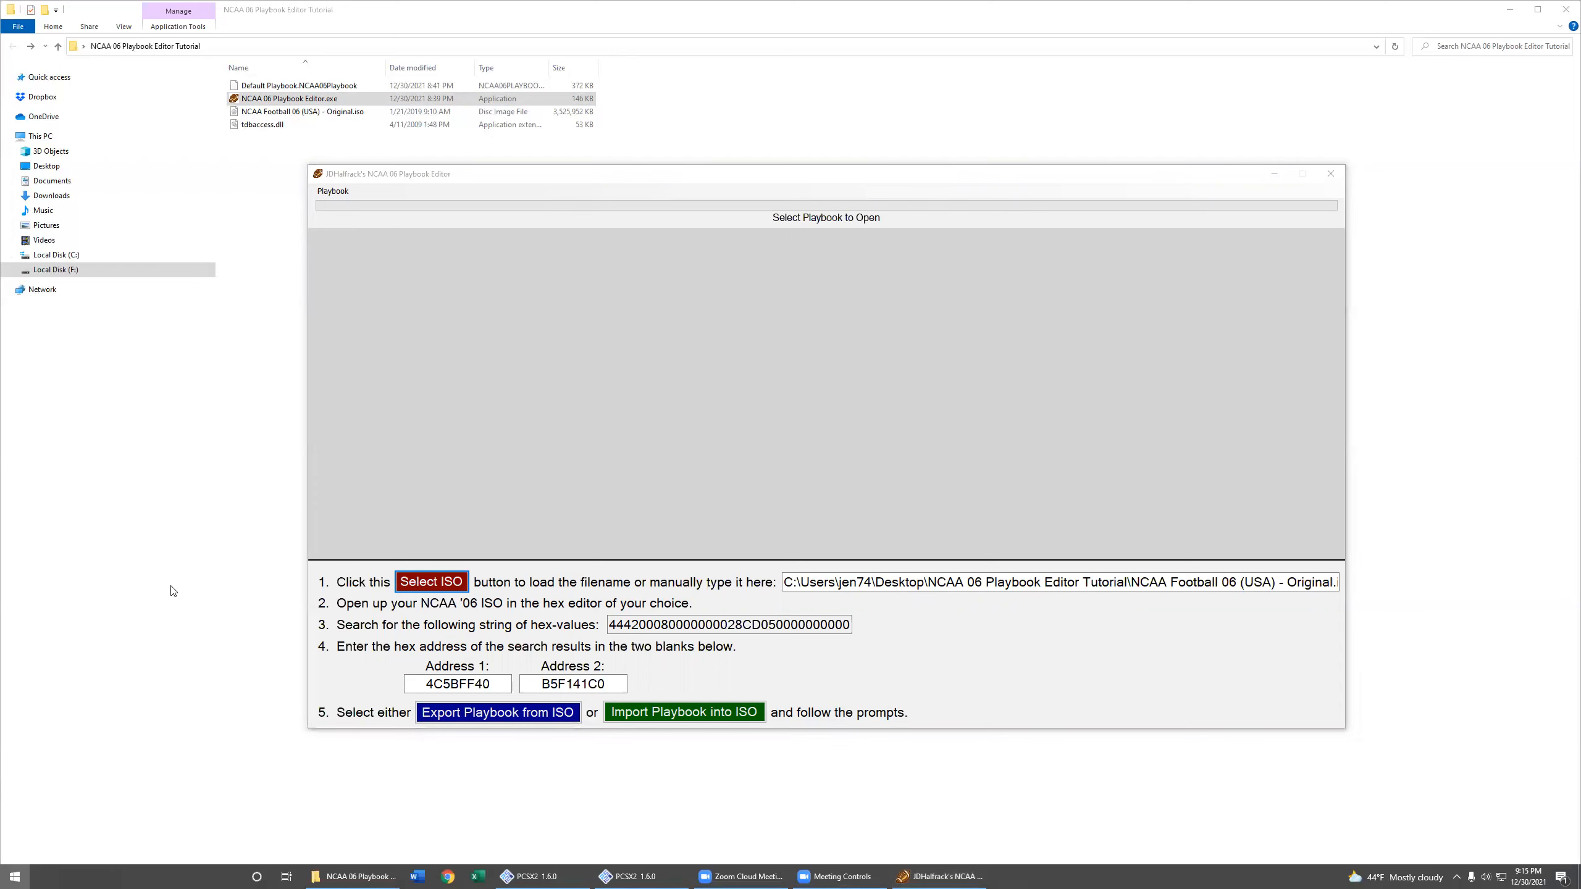
Step: Launch HxD and open NCAA Football 06 (USA) - Original.iso from the NCAA 06 Playbook Editor Tutorial folder
{"action": "left_click", "coordinate": [15, 877]}
{"action": "left_click", "coordinate": [294, 593]}
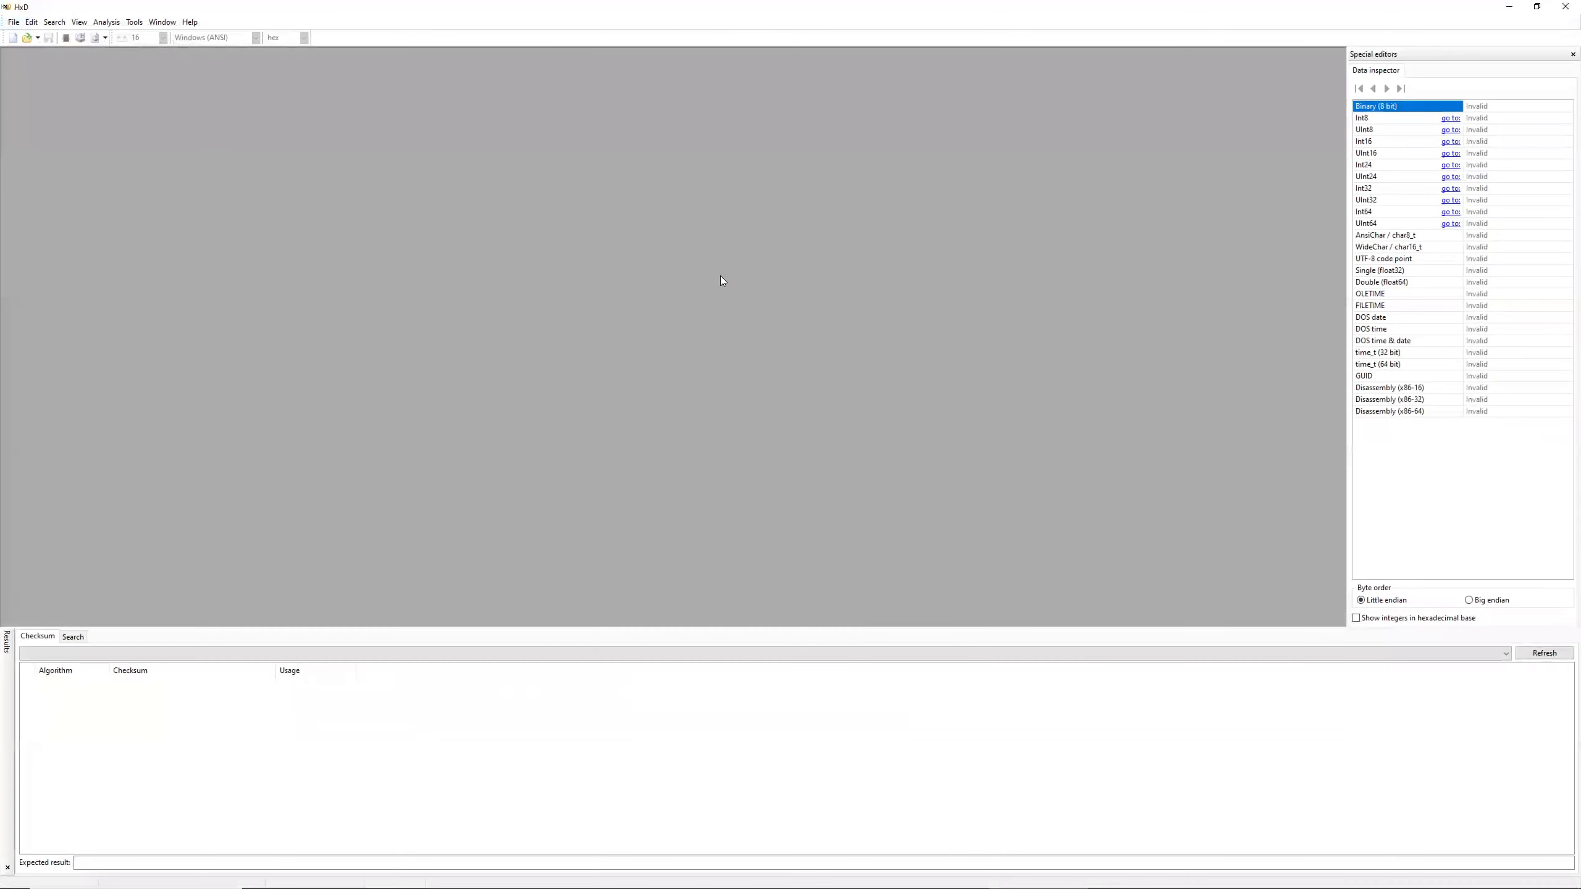
{"action": "left_click", "coordinate": [37, 41]}
{"action": "left_click", "coordinate": [45, 39]}
{"action": "left_click", "coordinate": [39, 40]}
{"action": "left_click", "coordinate": [28, 39]}
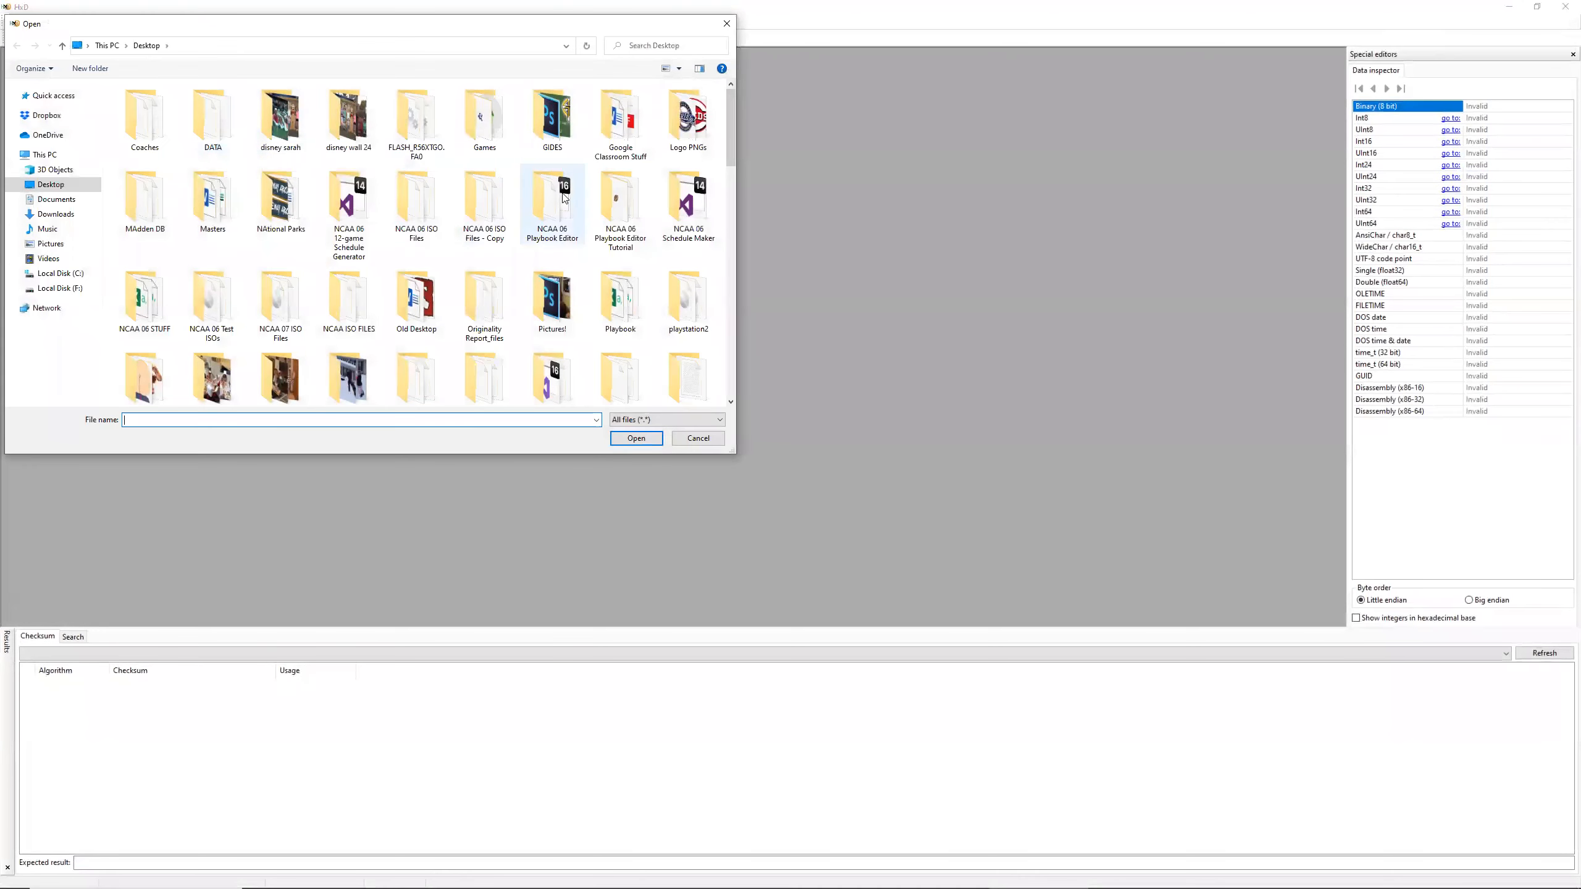
{"action": "double_click", "coordinate": [633, 207]}
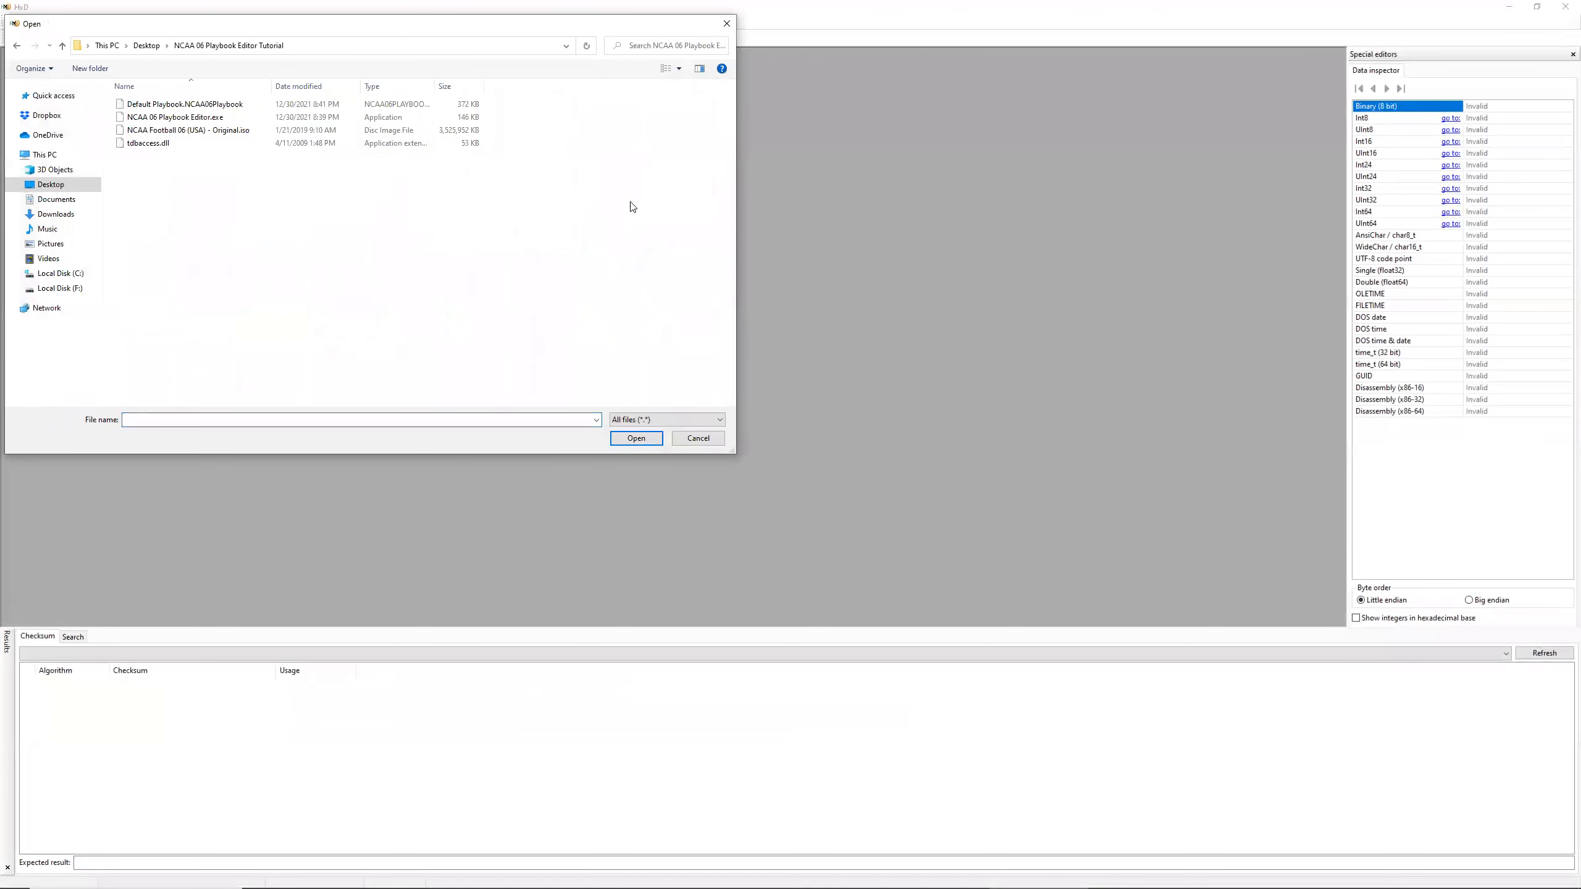
{"action": "double_click", "coordinate": [162, 131]}
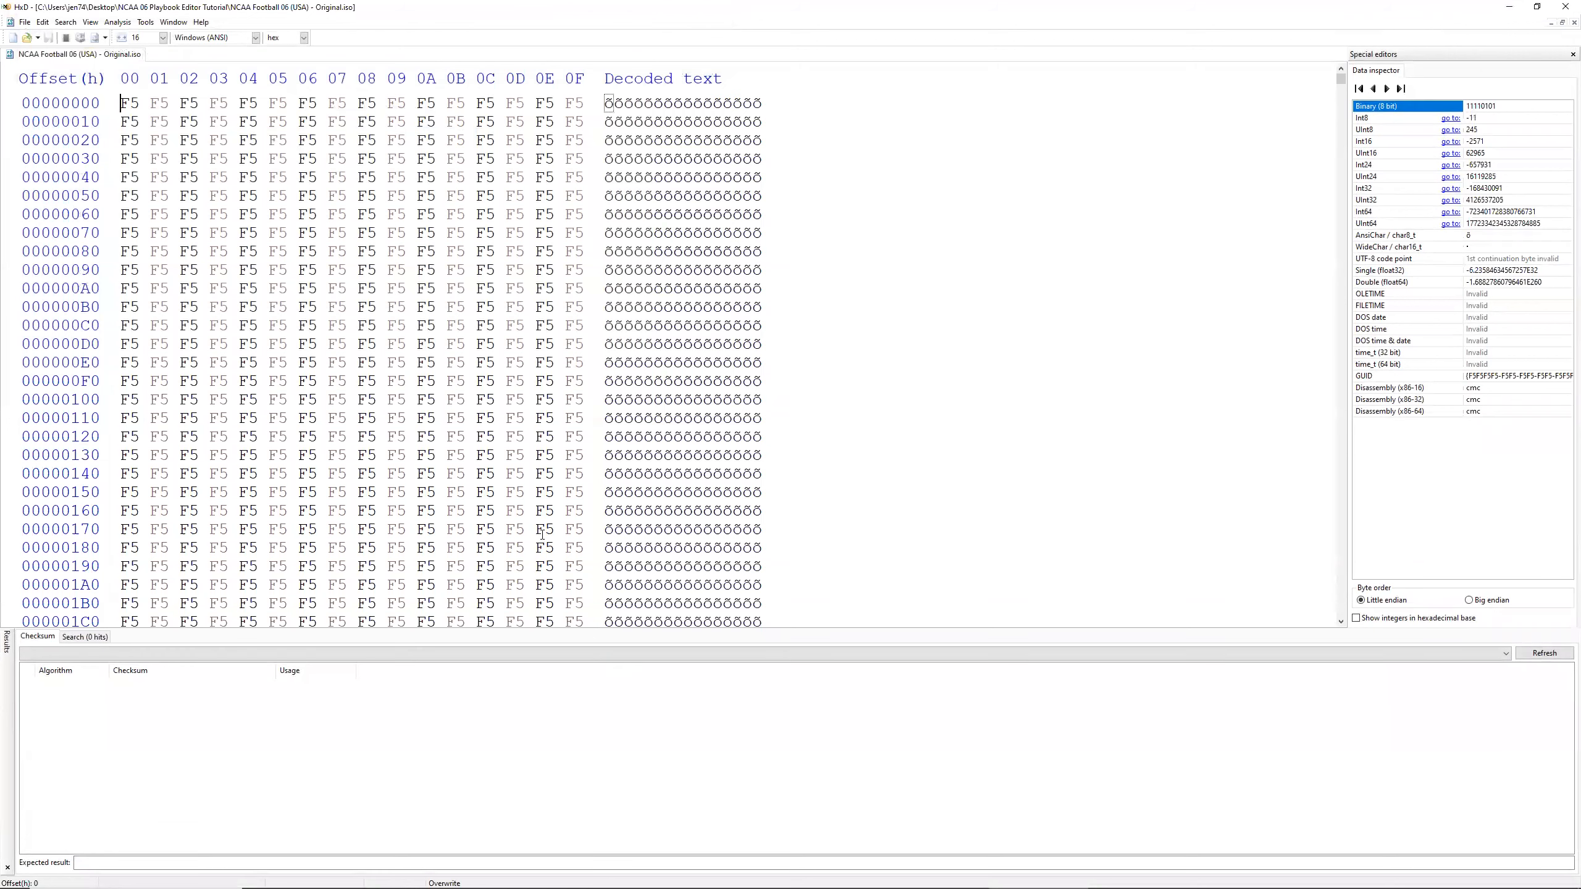
{"action": "key", "text": "alt+Tab"}
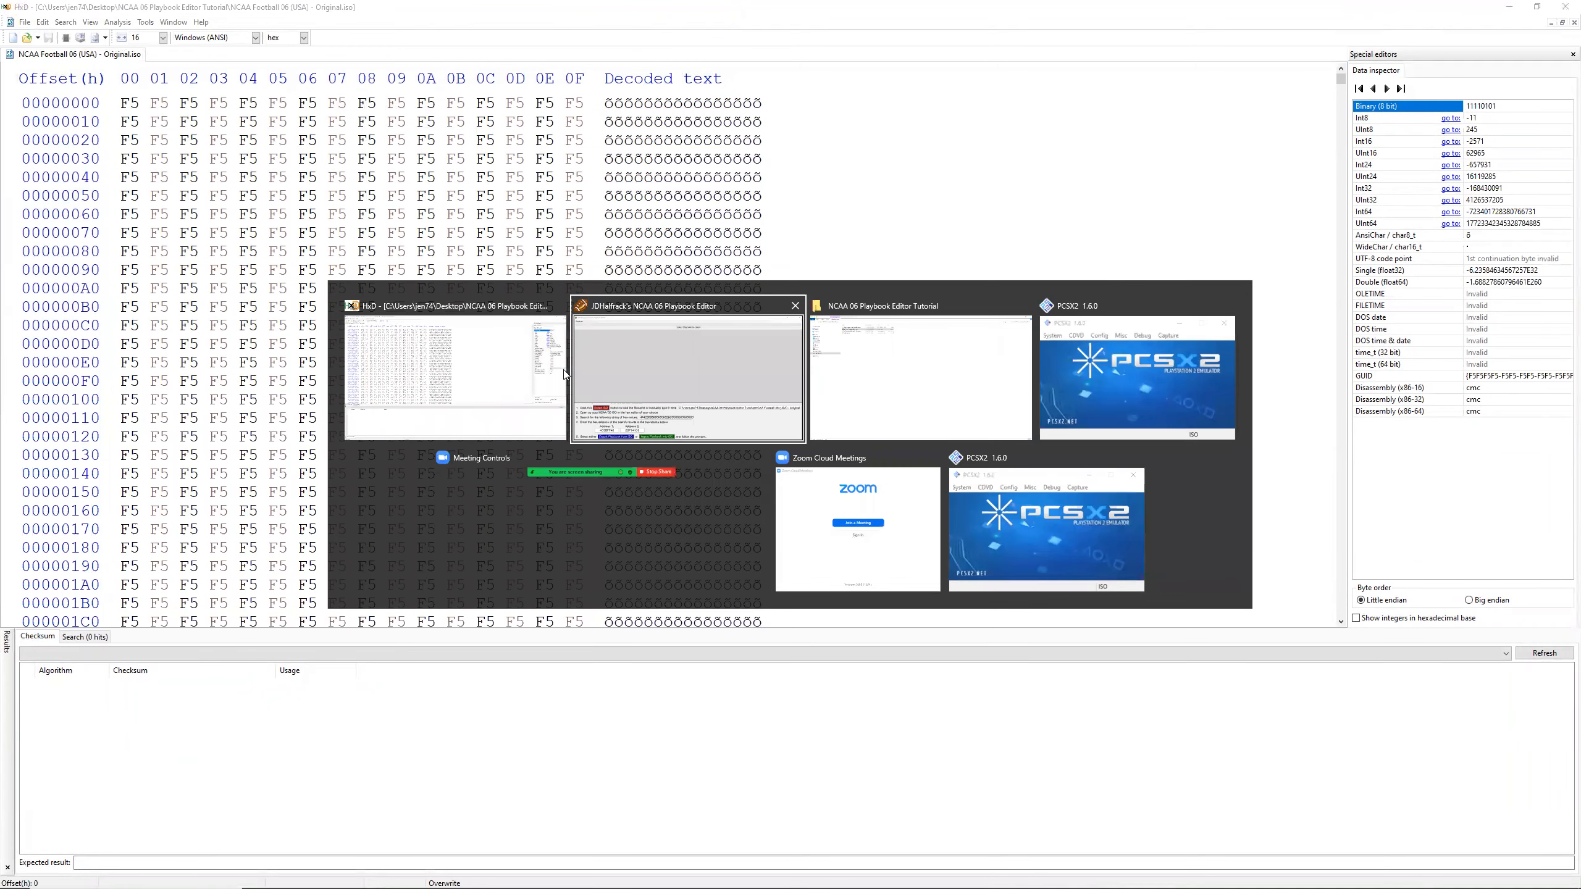
{"action": "left_click", "coordinate": [707, 361]}
{"action": "double_click", "coordinate": [664, 624]}
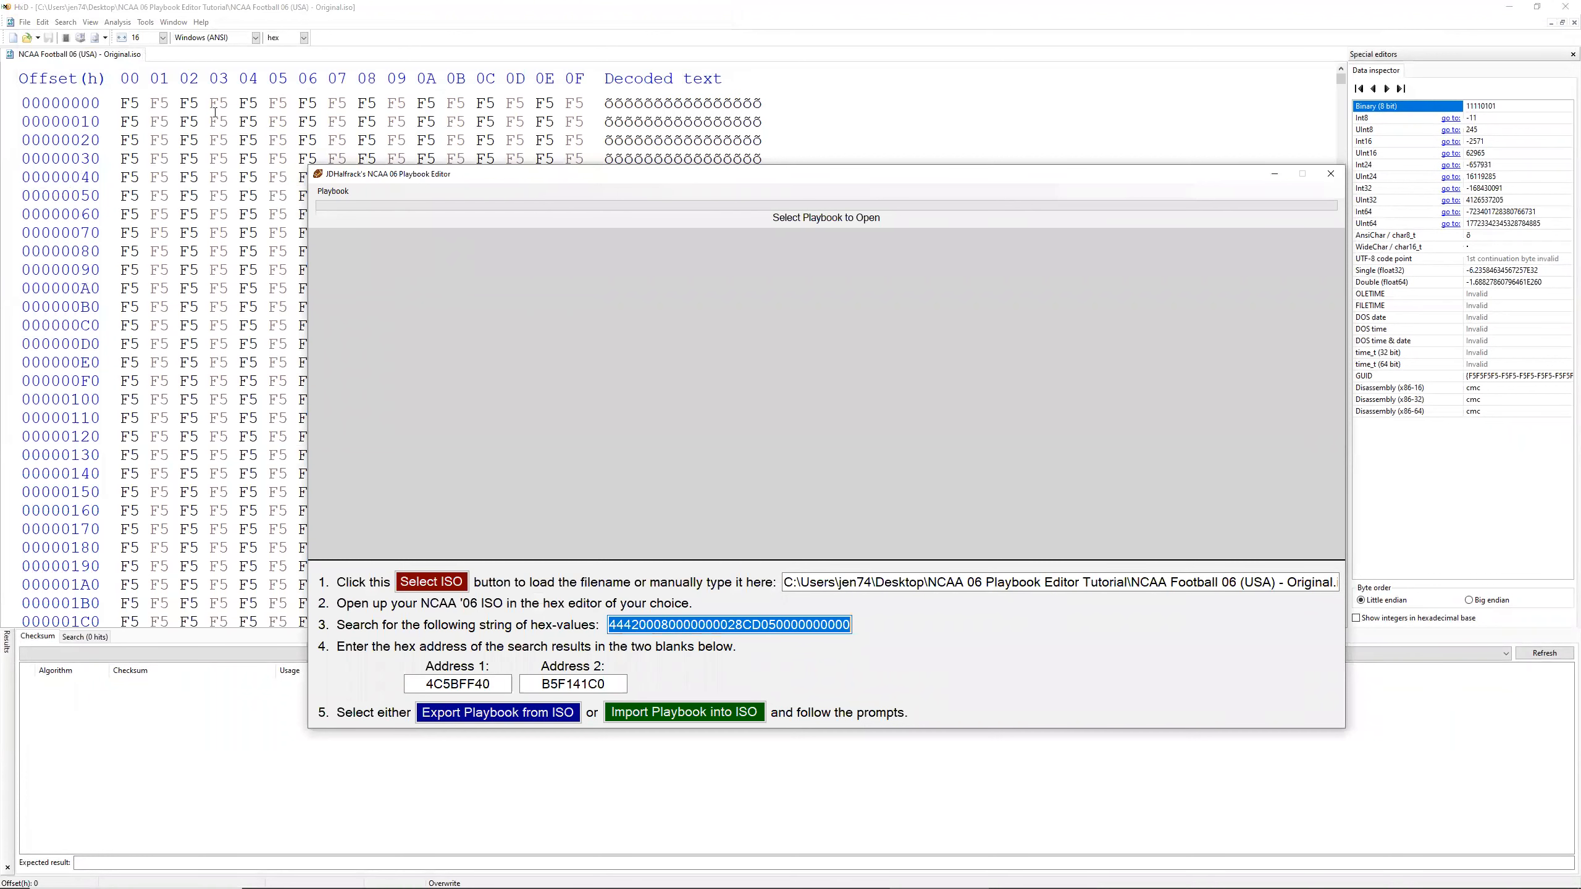
{"action": "left_click", "coordinate": [65, 25]}
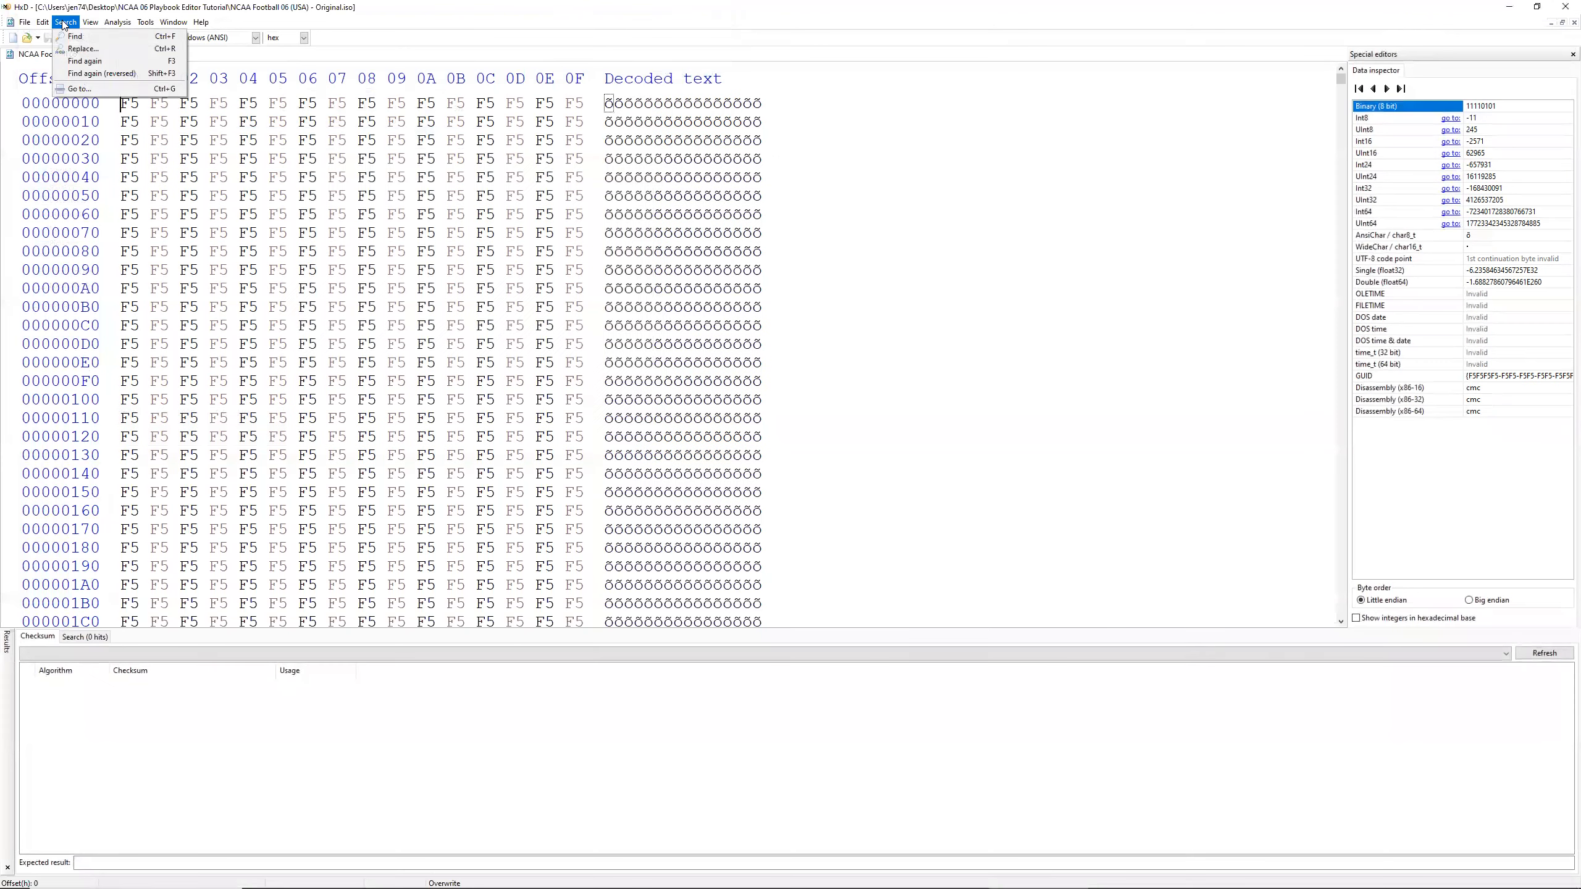
{"action": "left_click", "coordinate": [84, 38]}
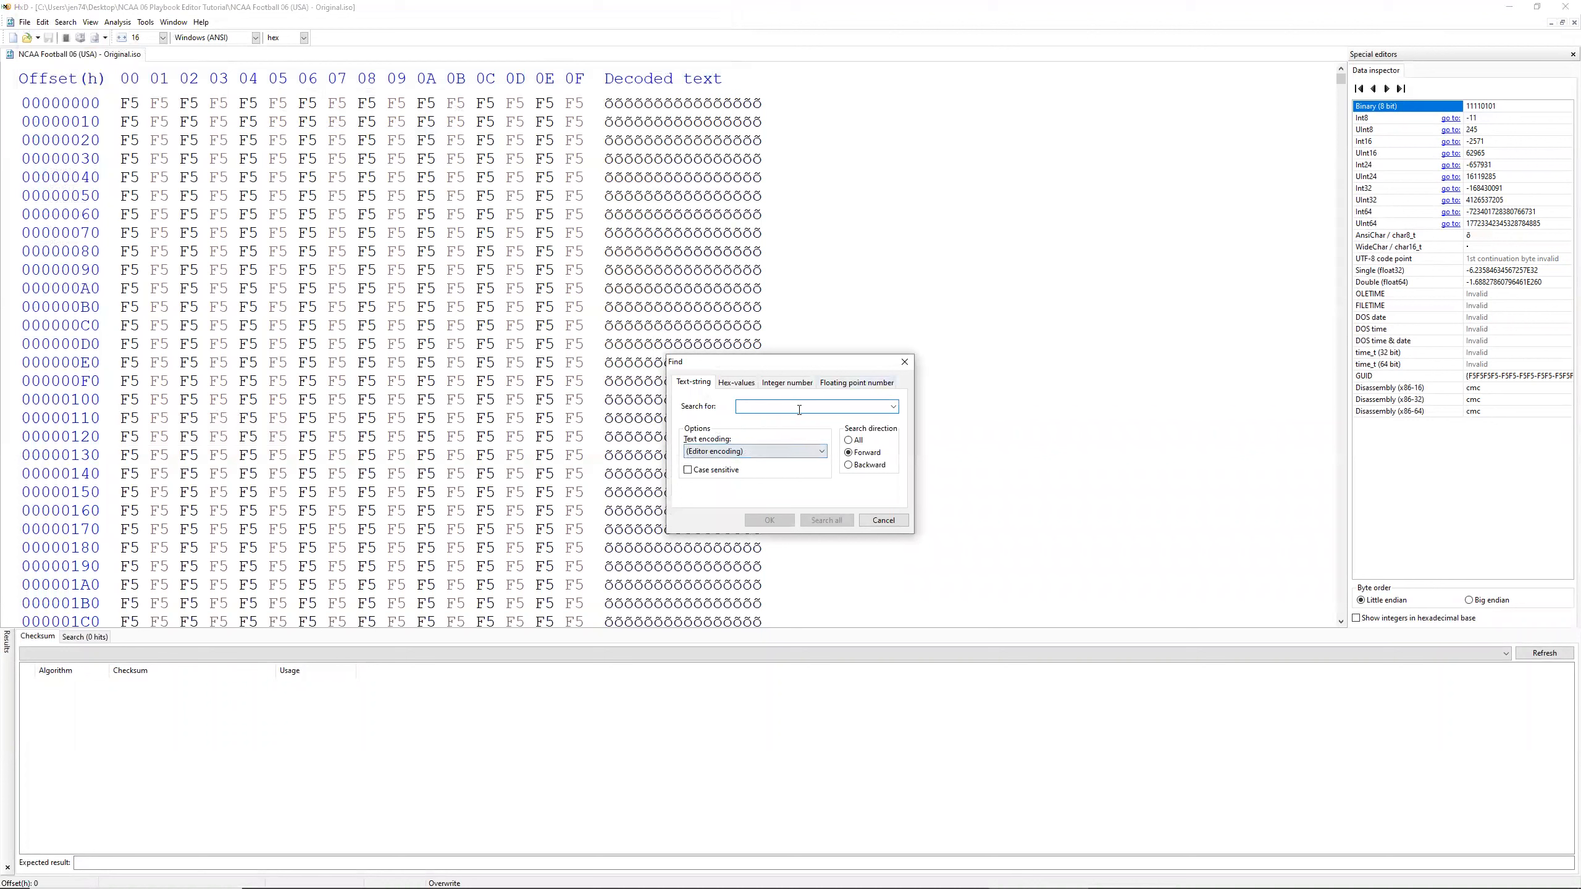
{"action": "left_click", "coordinate": [736, 382]}
{"action": "key", "text": "ctrl+v"}
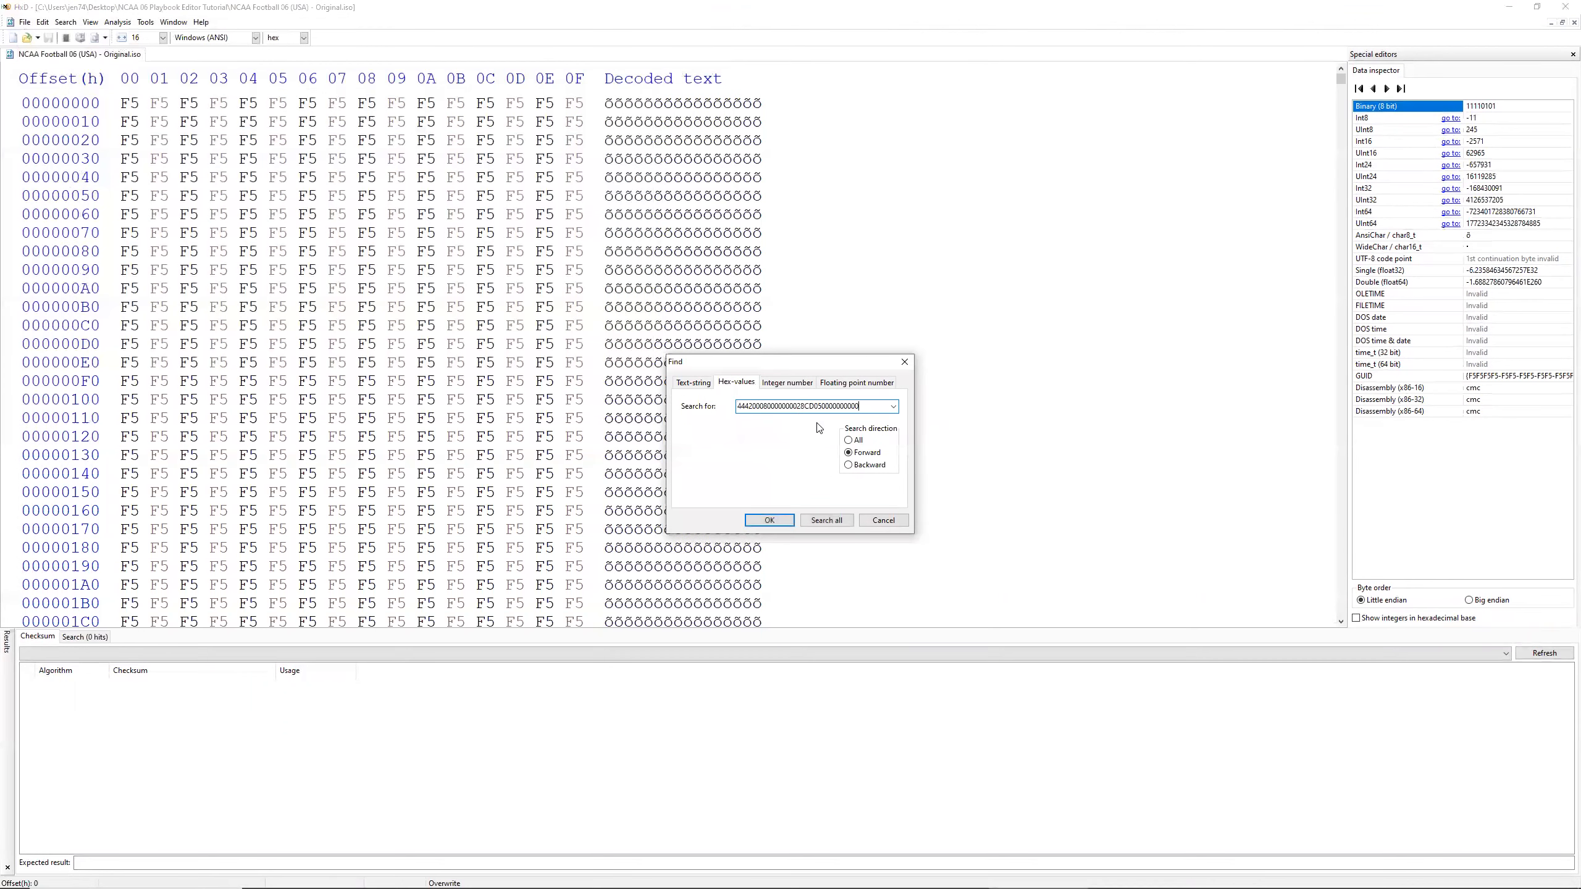
{"action": "left_click", "coordinate": [828, 519]}
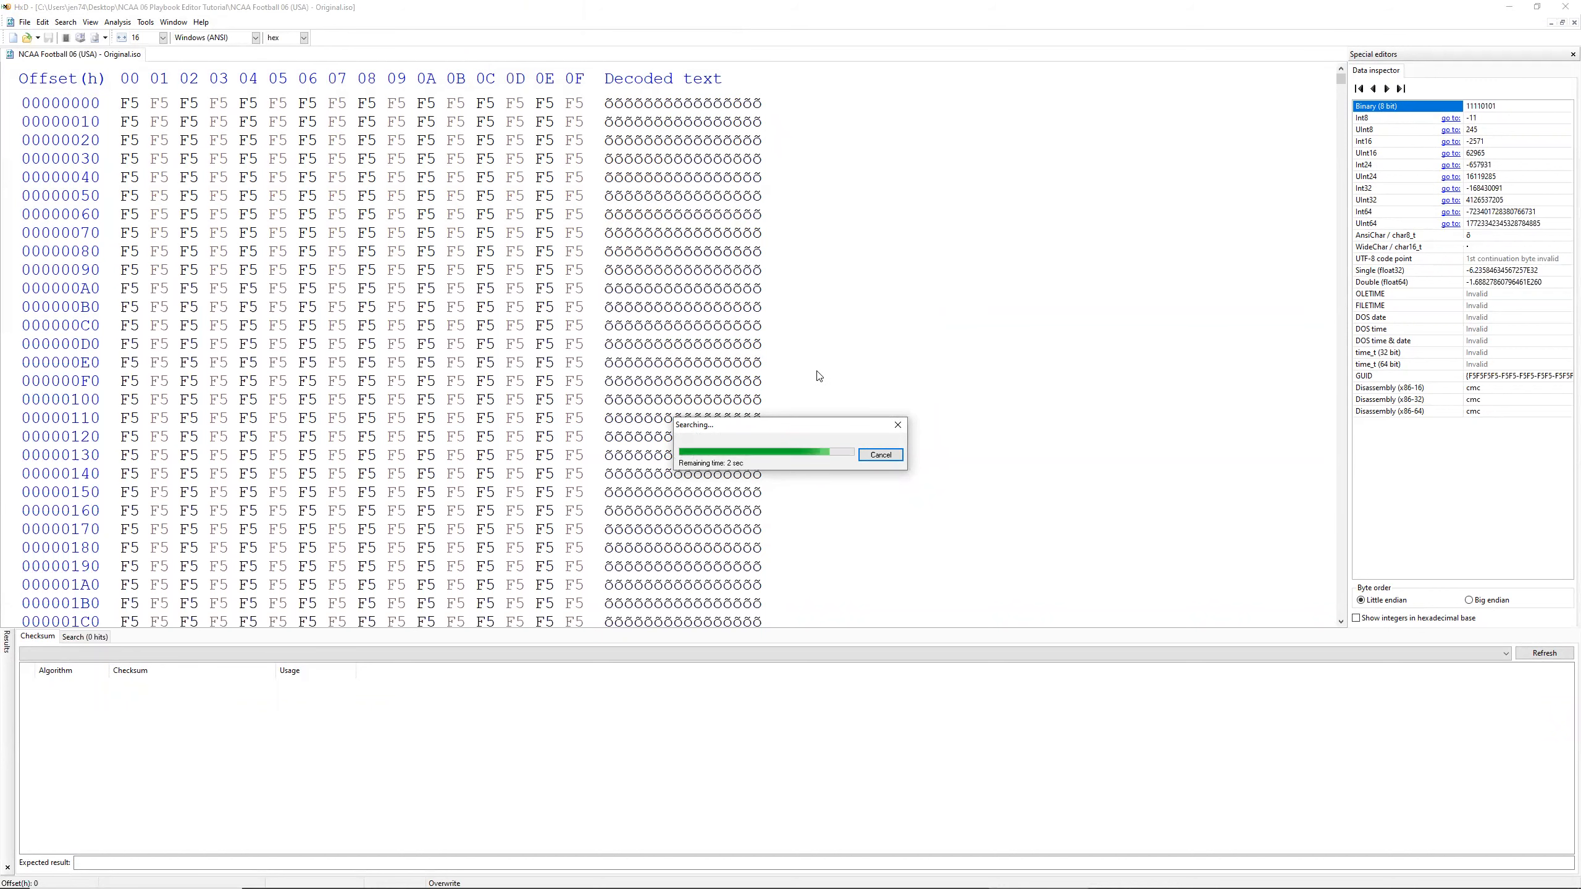
{"action": "left_click", "coordinate": [45, 669]}
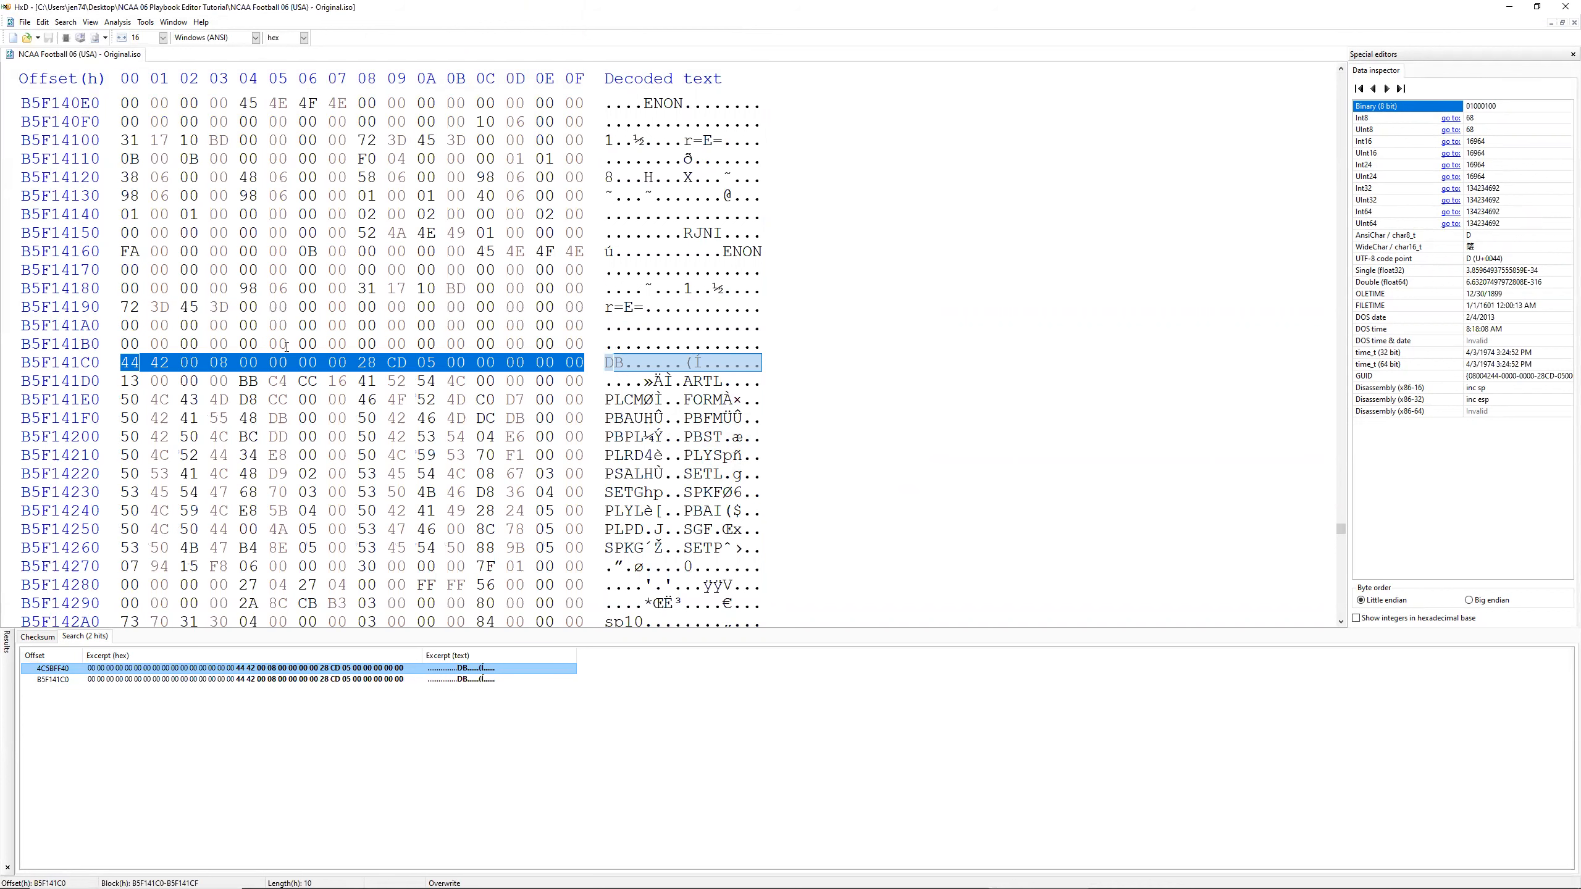
Step: In the Playbook Editor, check addresses 4C5BFF40 and B5F141C0, and export the ISO's playbook over Default Playbook.NCAA06Playbook
{"action": "key", "text": "alt+Tab"}
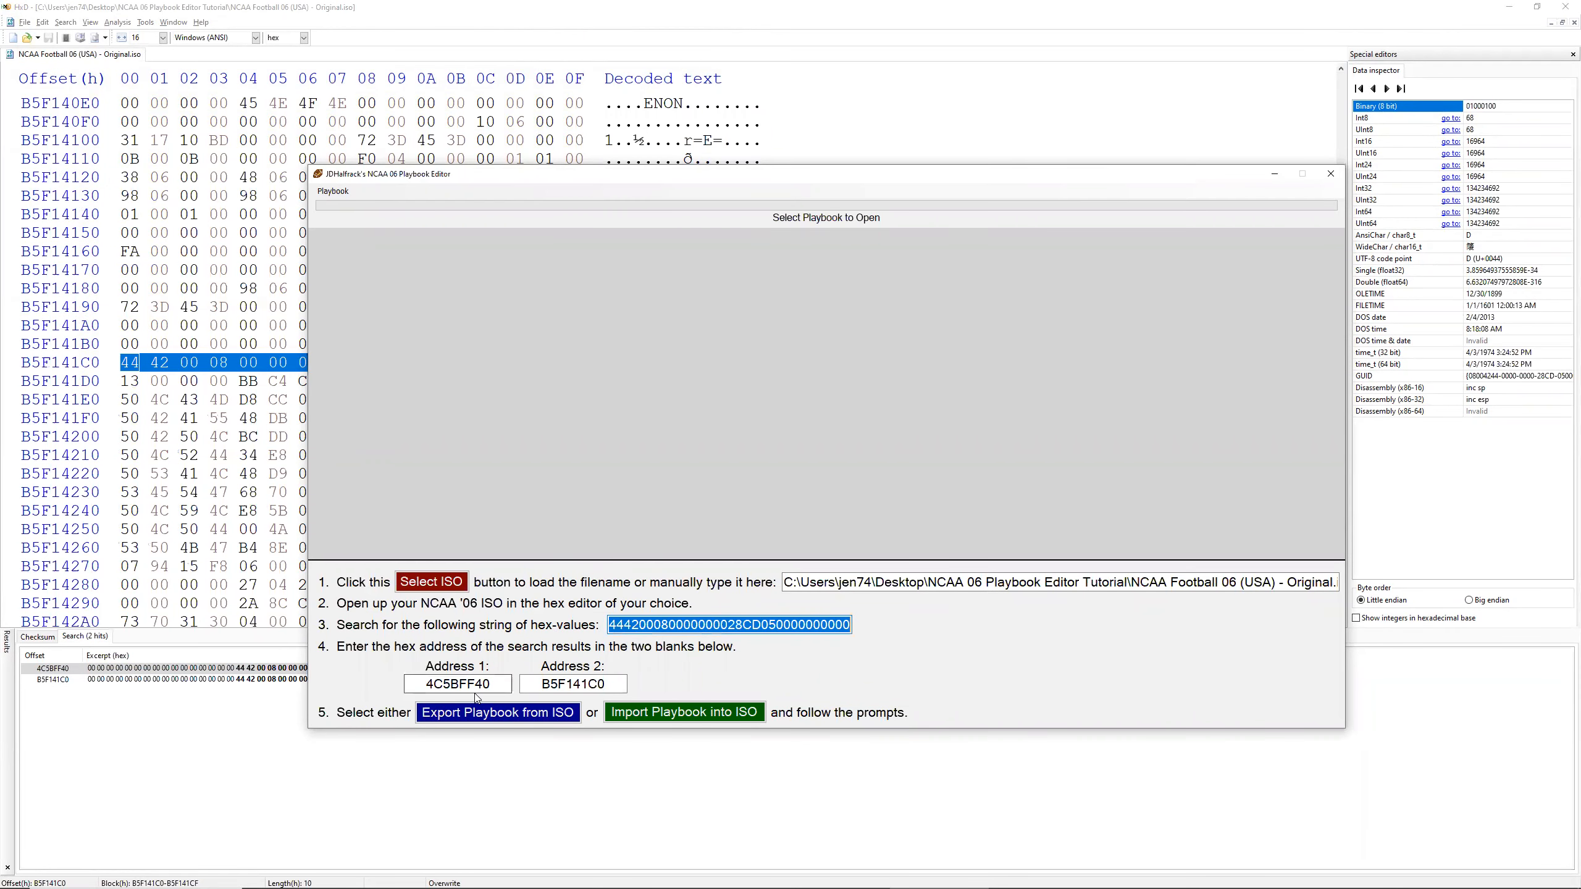
{"action": "left_click_drag", "start_coordinate": [428, 684], "coordinate": [613, 684]}
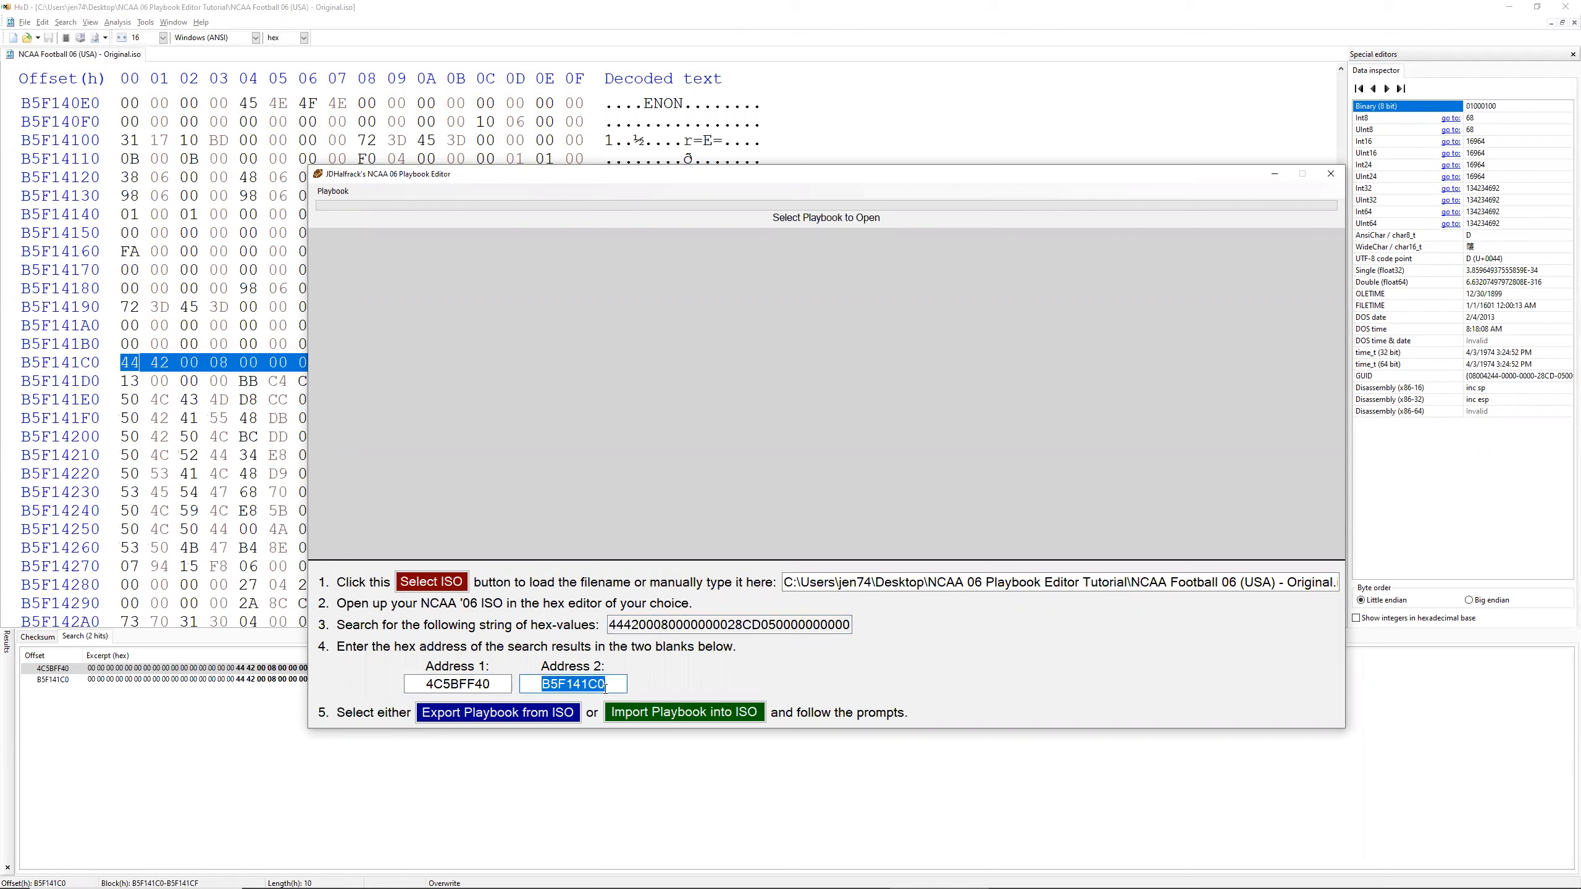
{"action": "left_click", "coordinate": [605, 689]}
{"action": "left_click_drag", "start_coordinate": [496, 684], "coordinate": [424, 684]}
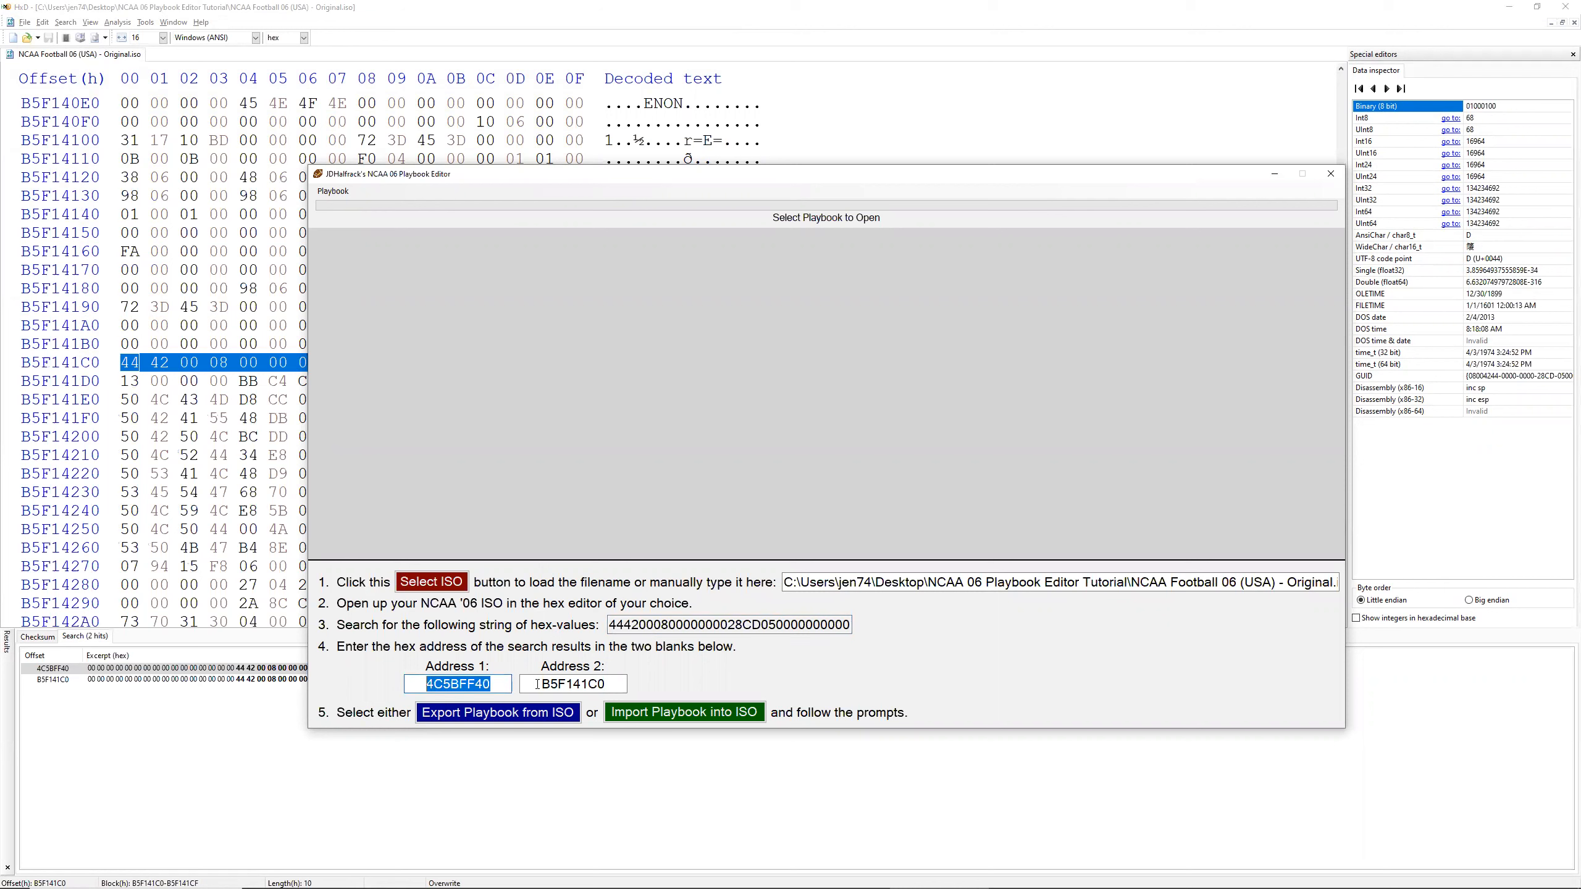
{"action": "left_click", "coordinate": [490, 715]}
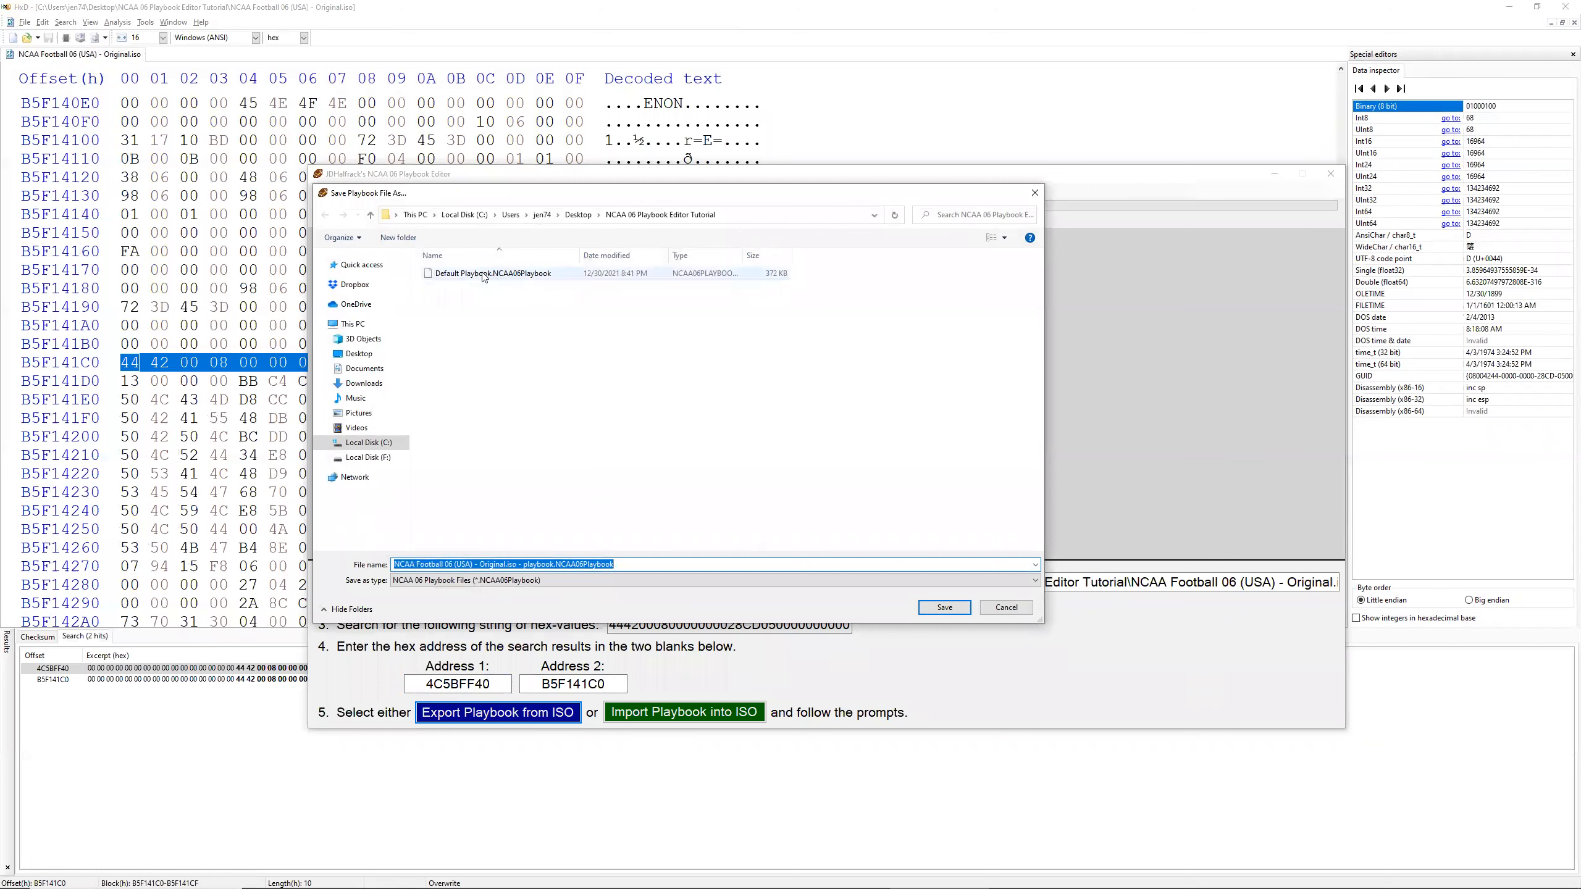
{"action": "left_click", "coordinate": [473, 274]}
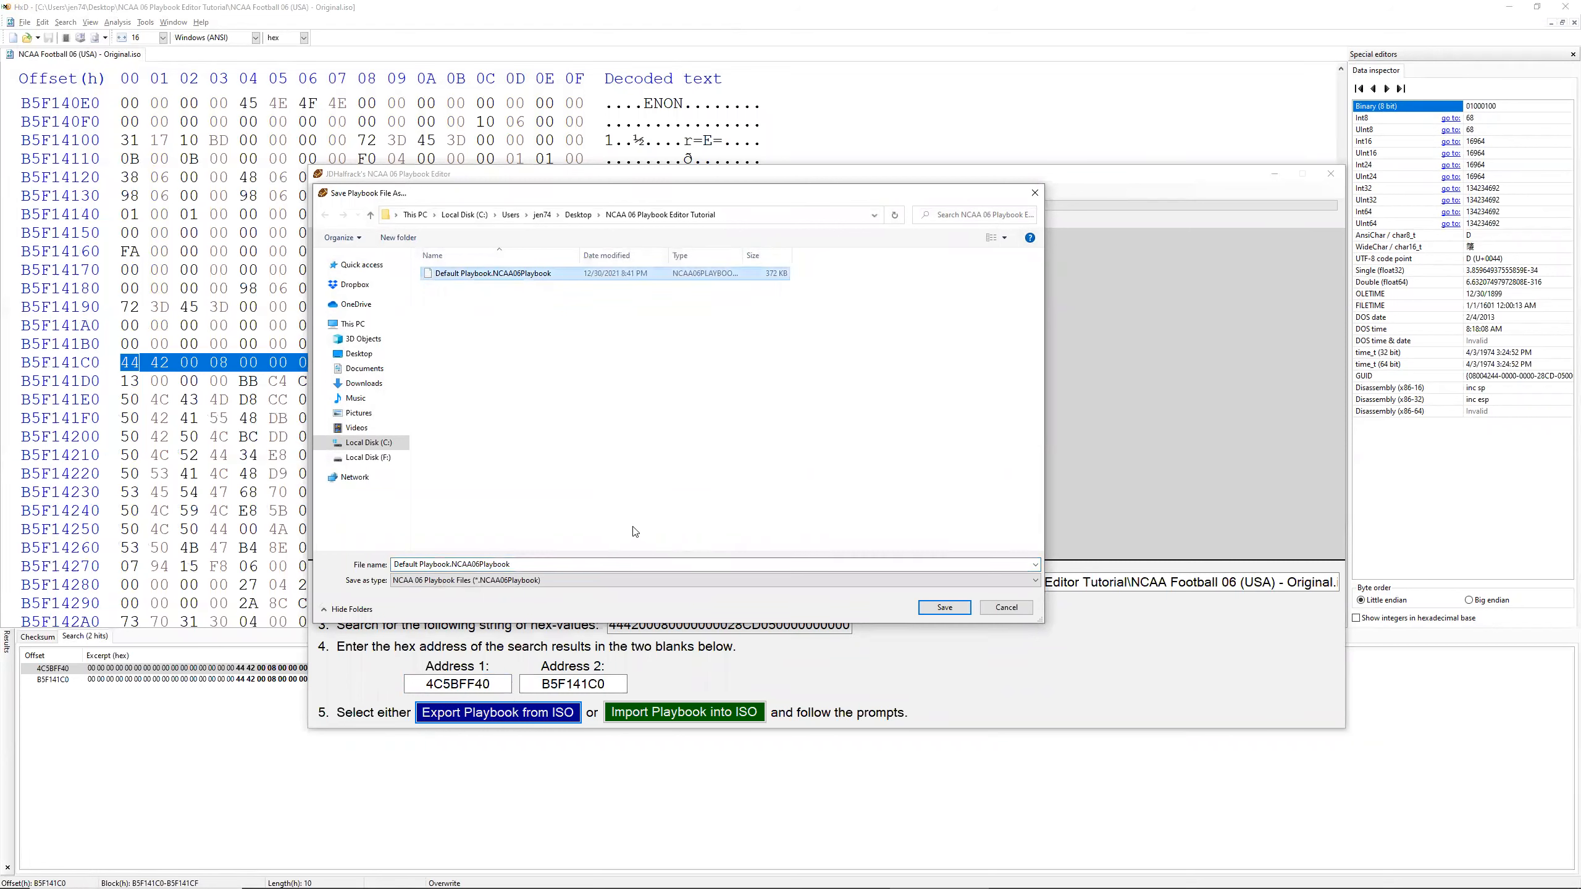
{"action": "left_click", "coordinate": [944, 607]}
{"action": "left_click", "coordinate": [820, 451]}
{"action": "left_click", "coordinate": [828, 489]}
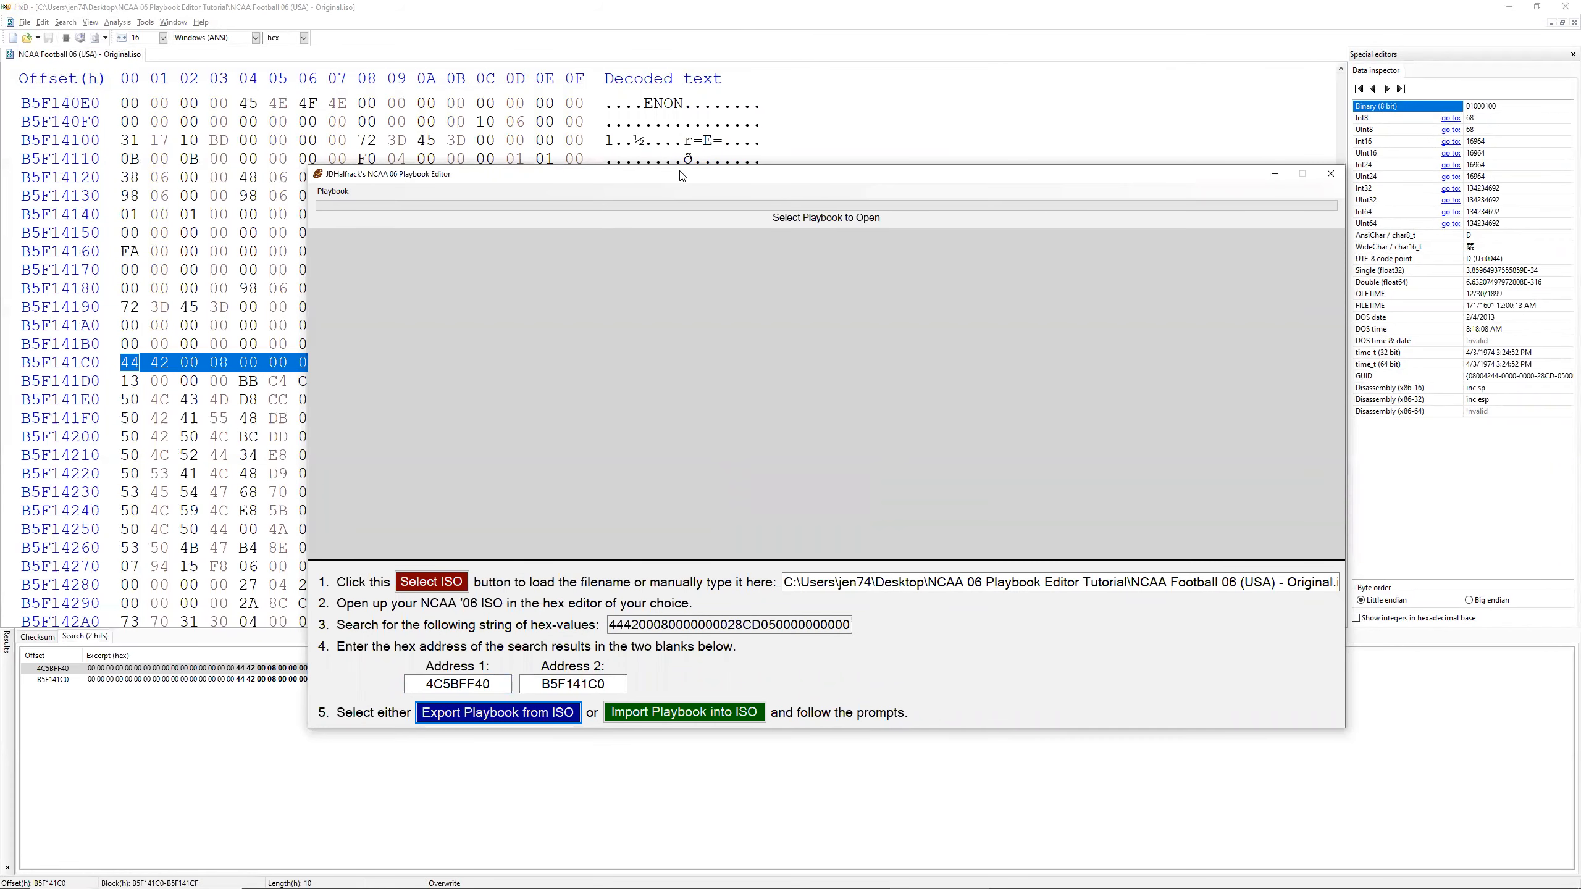
Step: Open Default Playbook.NCAA06Playbook from the NCAA 06 Playbook Editor Tutorial folder on the Desktop
{"action": "left_click_drag", "start_coordinate": [682, 176], "coordinate": [584, 143]}
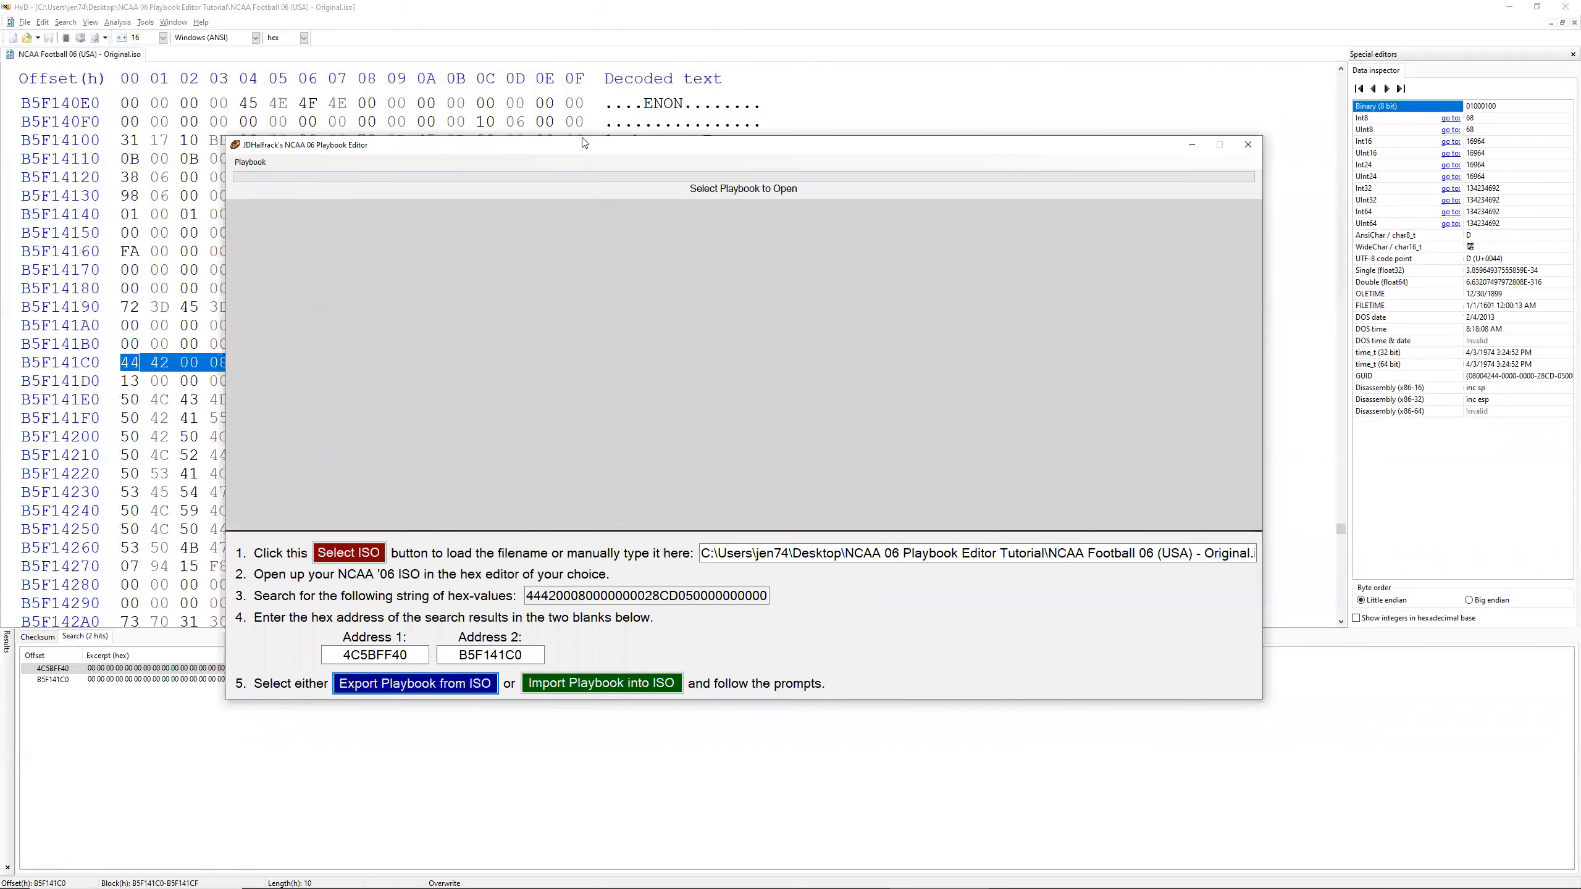
{"action": "left_click", "coordinate": [250, 161]}
{"action": "left_click", "coordinate": [297, 175]}
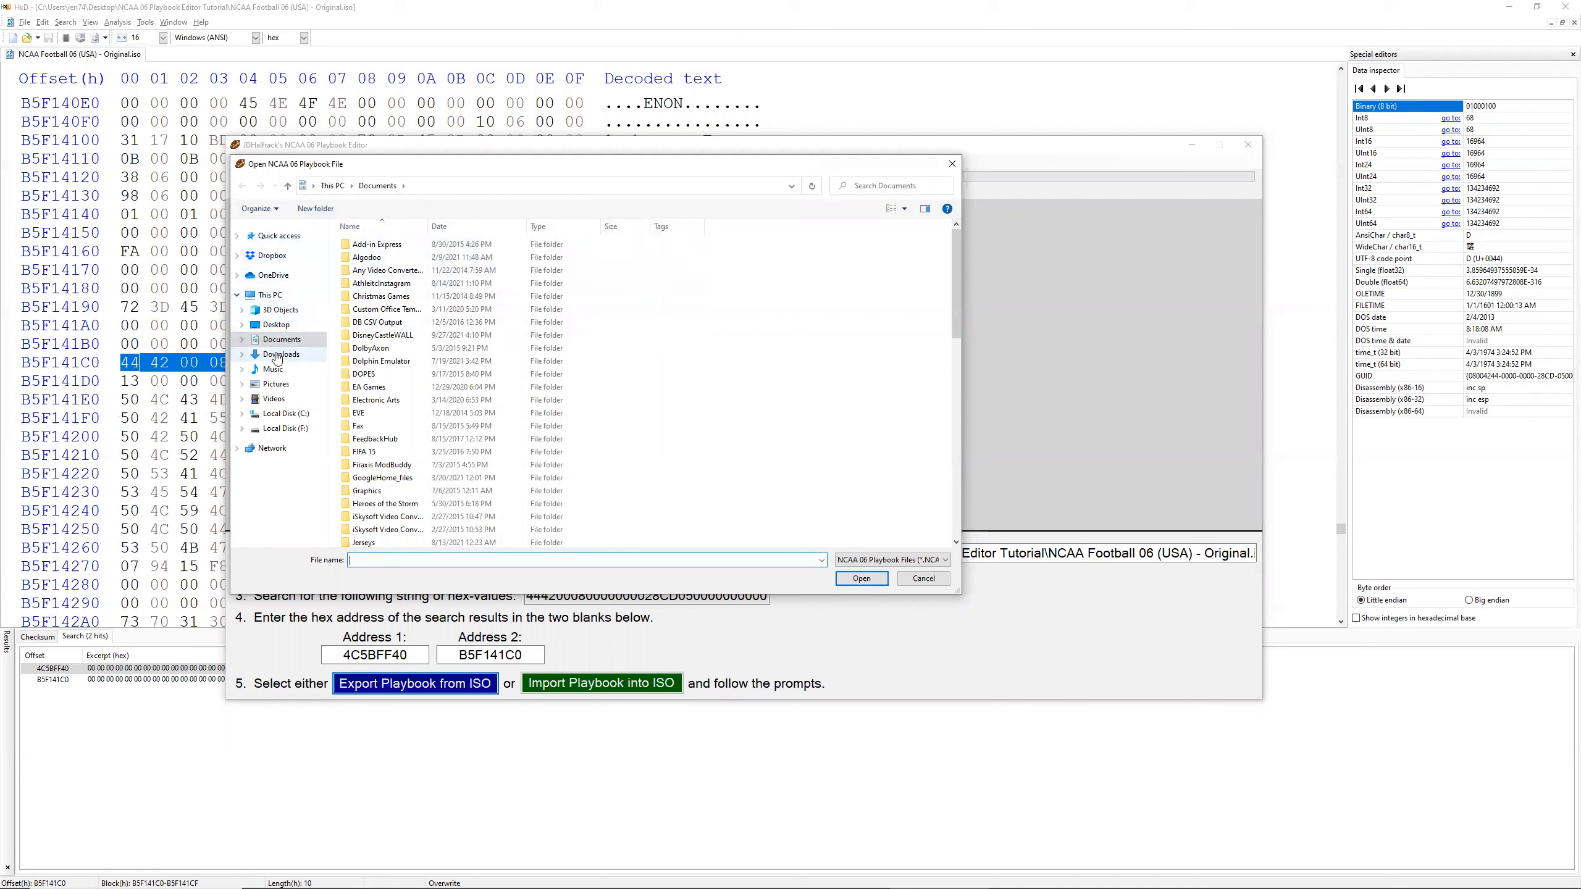
{"action": "left_click", "coordinate": [280, 326]}
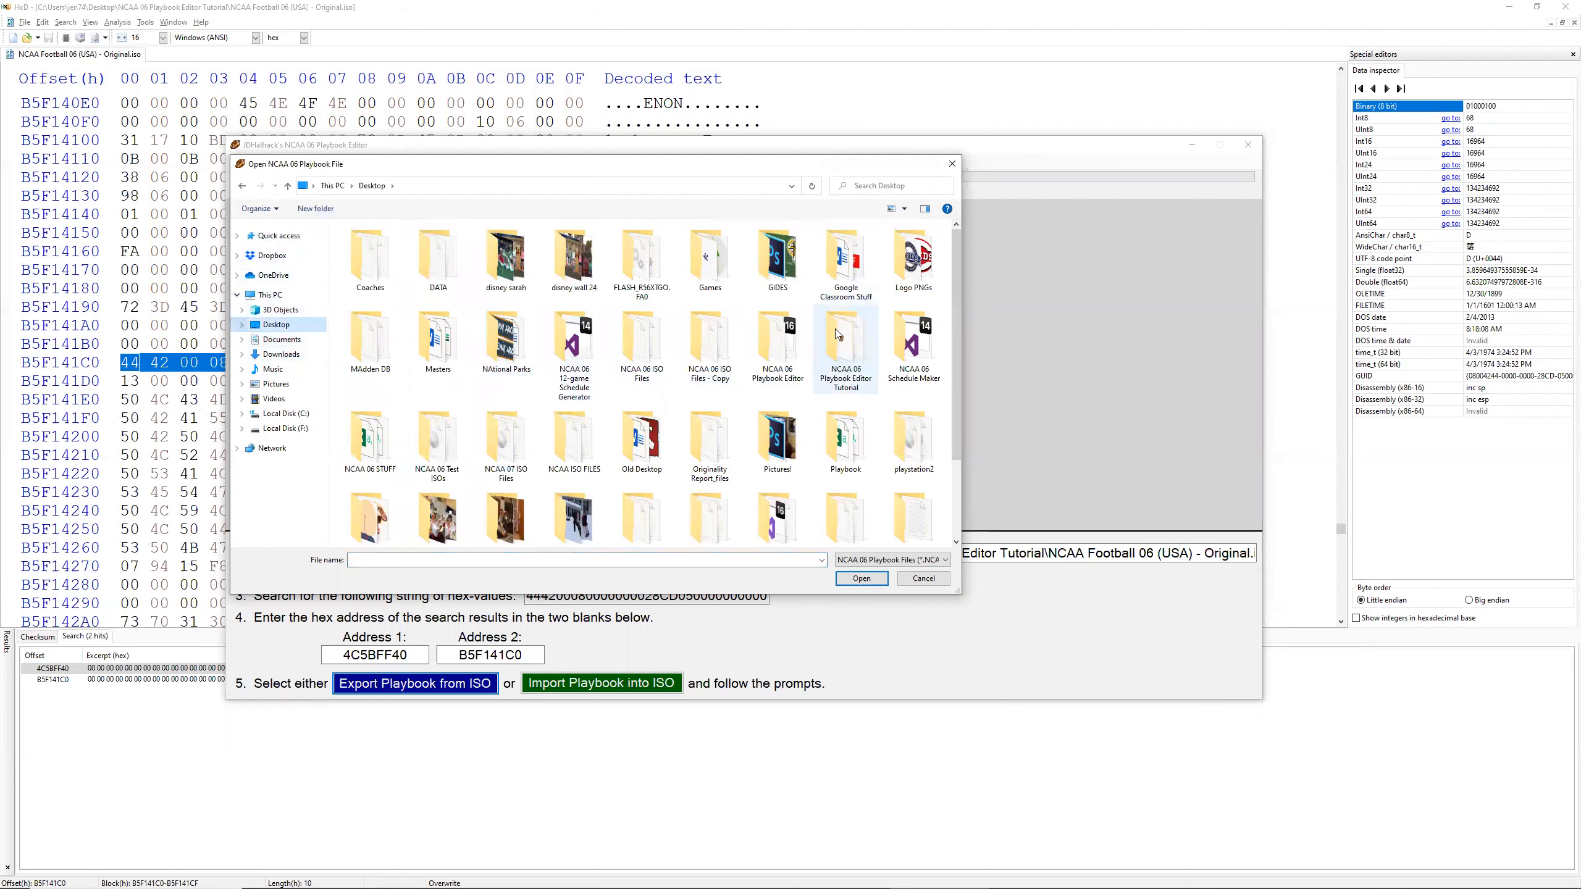
{"action": "double_click", "coordinate": [846, 354]}
{"action": "double_click", "coordinate": [553, 245]}
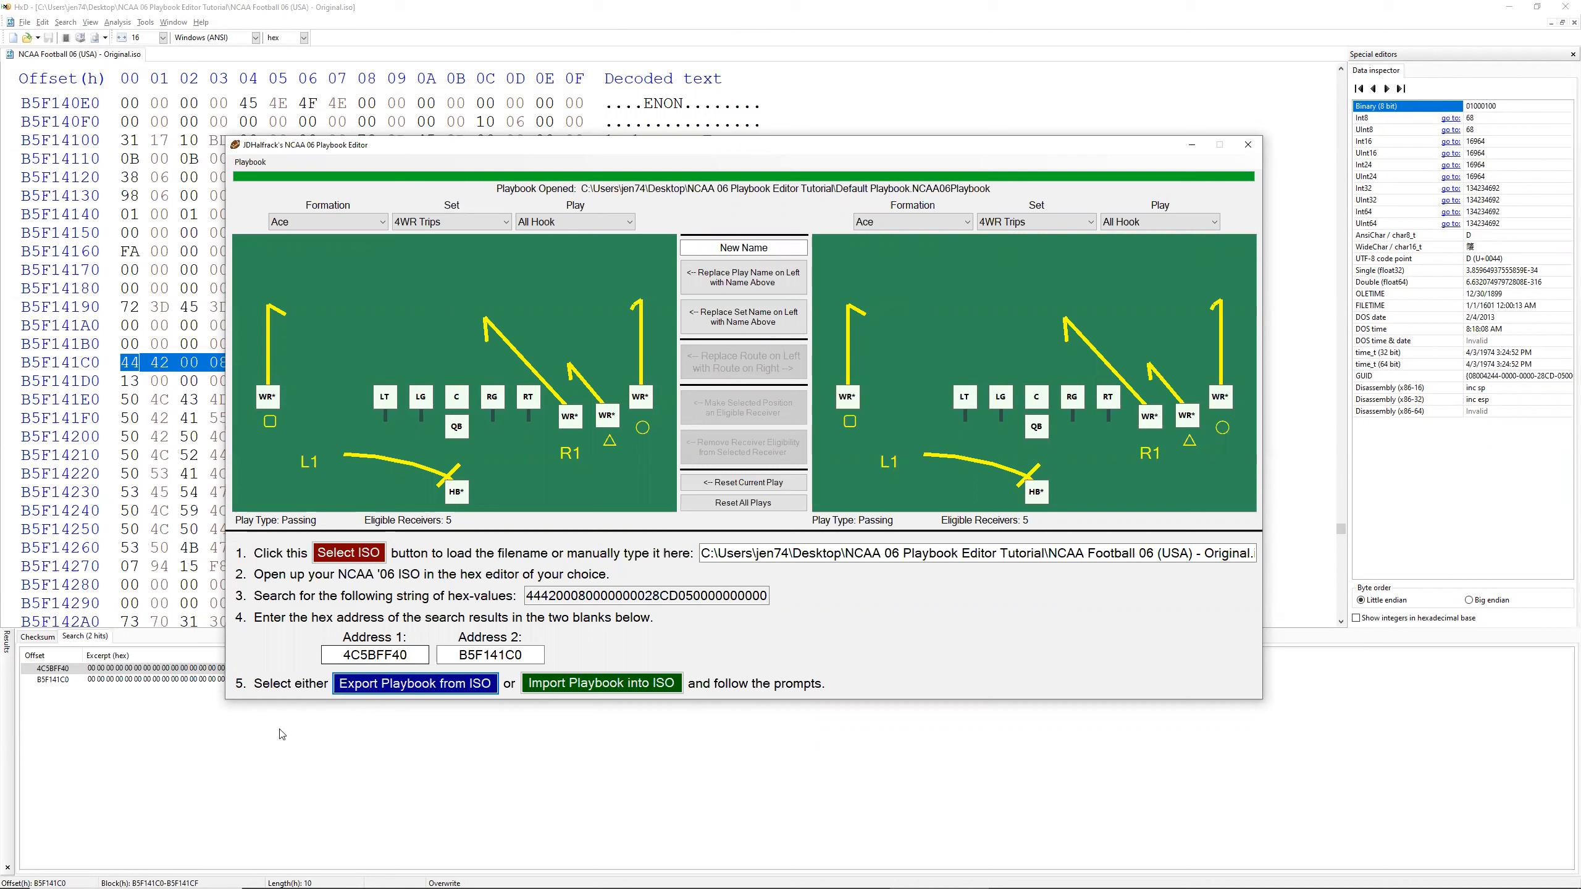
Step: Switch to PCSX2 and choose NCAA Football 06 (USA) - Original.iso from the Desktop as the disc image
{"action": "key", "text": "alt"}
{"action": "key", "text": "alt+Tab"}
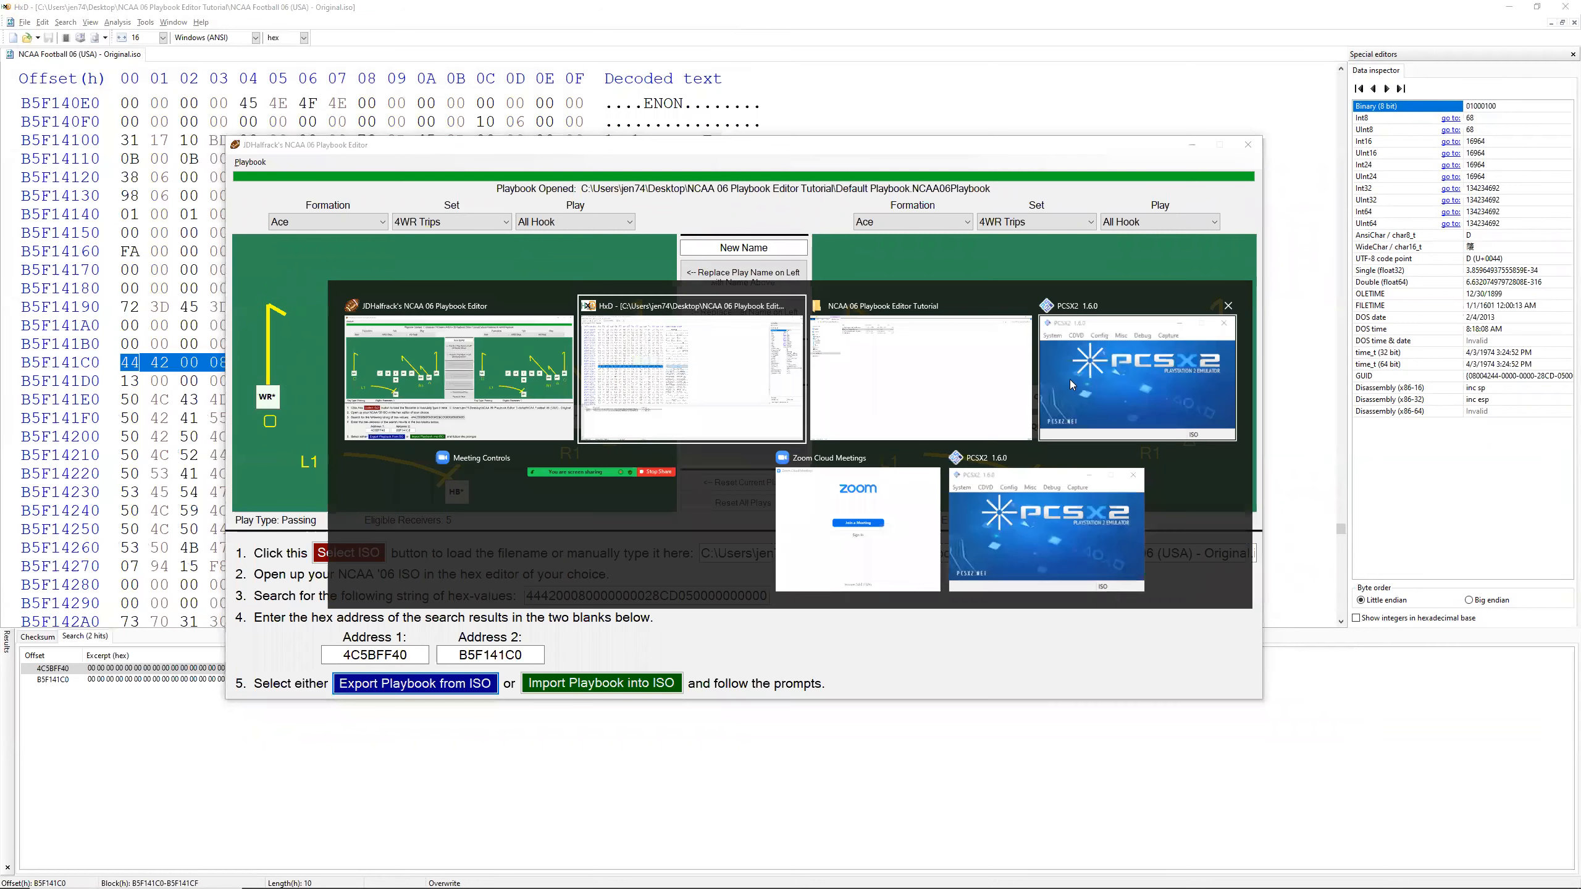
{"action": "left_click", "coordinate": [1119, 374]}
{"action": "left_click", "coordinate": [1051, 213]}
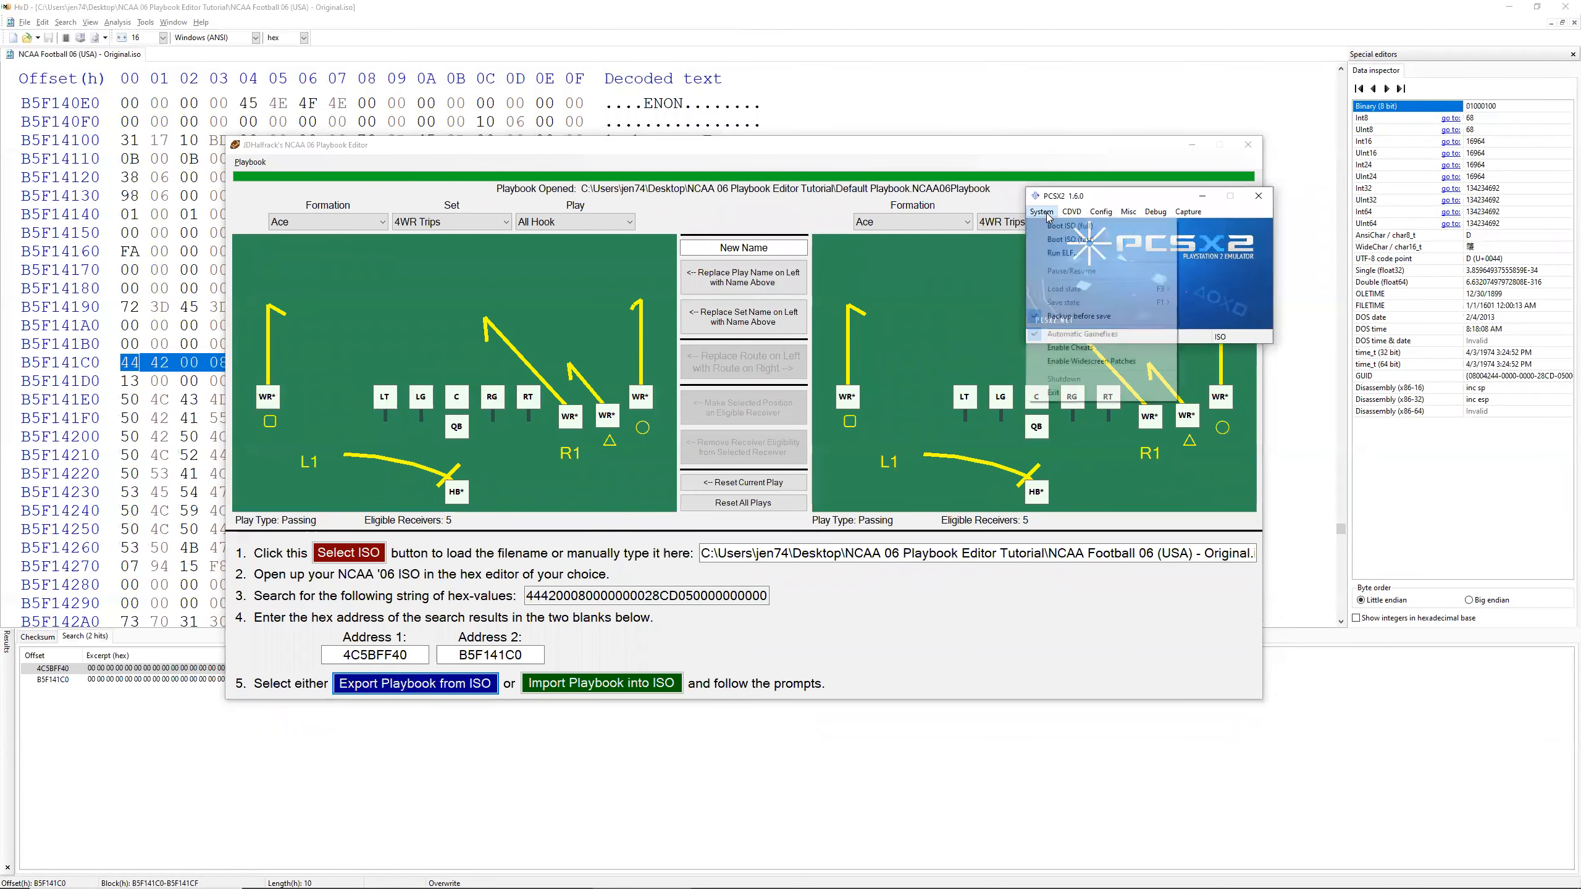
{"action": "left_click", "coordinate": [1072, 212]}
{"action": "mouse_move", "coordinate": [1114, 226]}
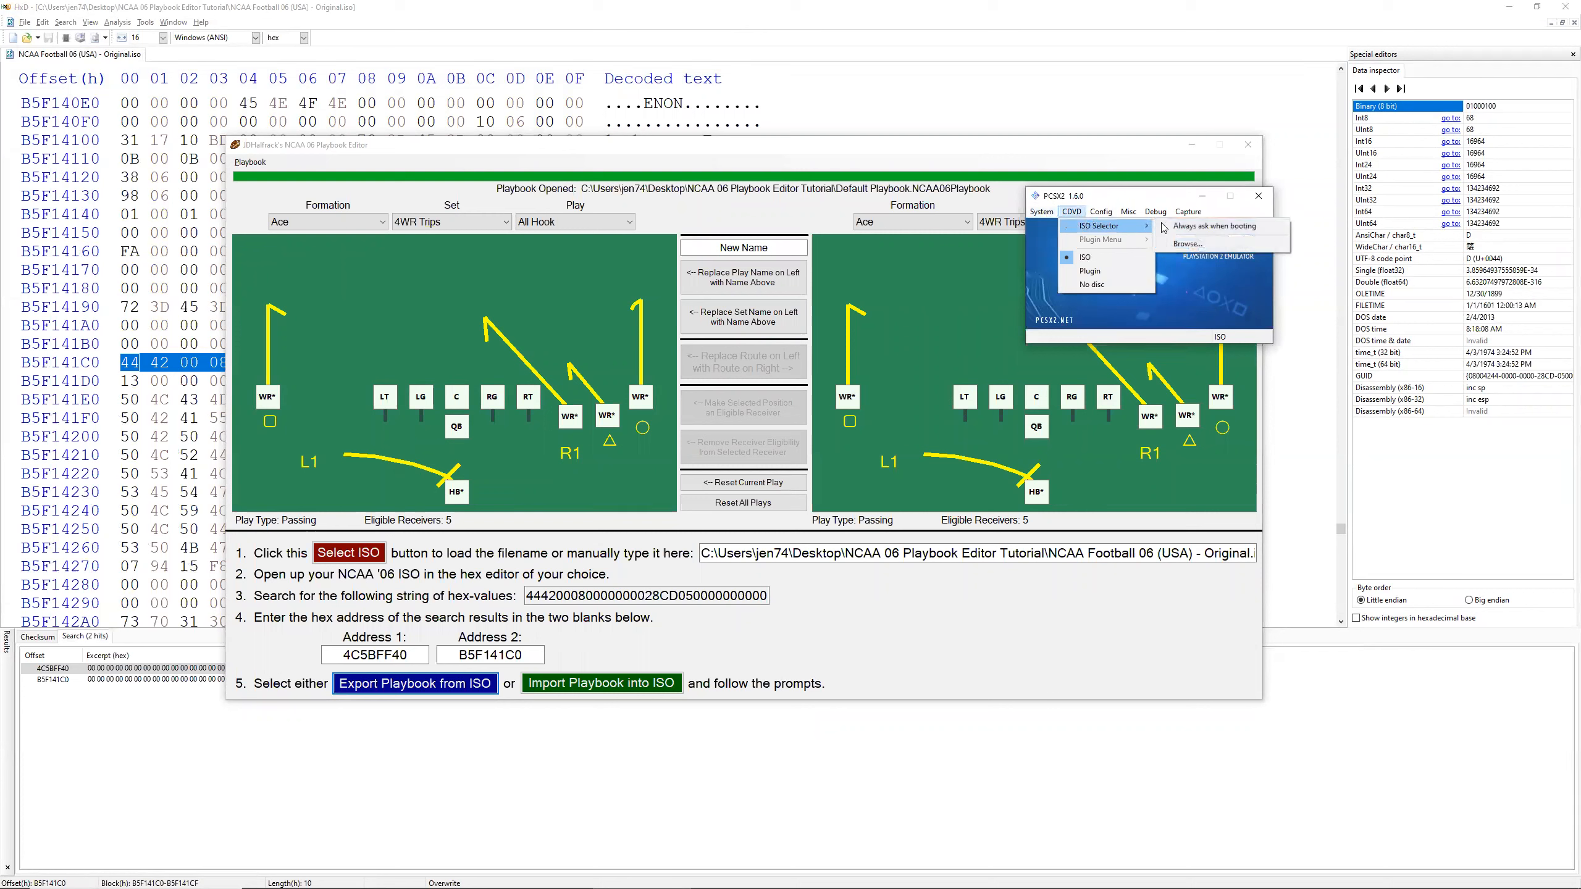
{"action": "left_click", "coordinate": [1187, 243]}
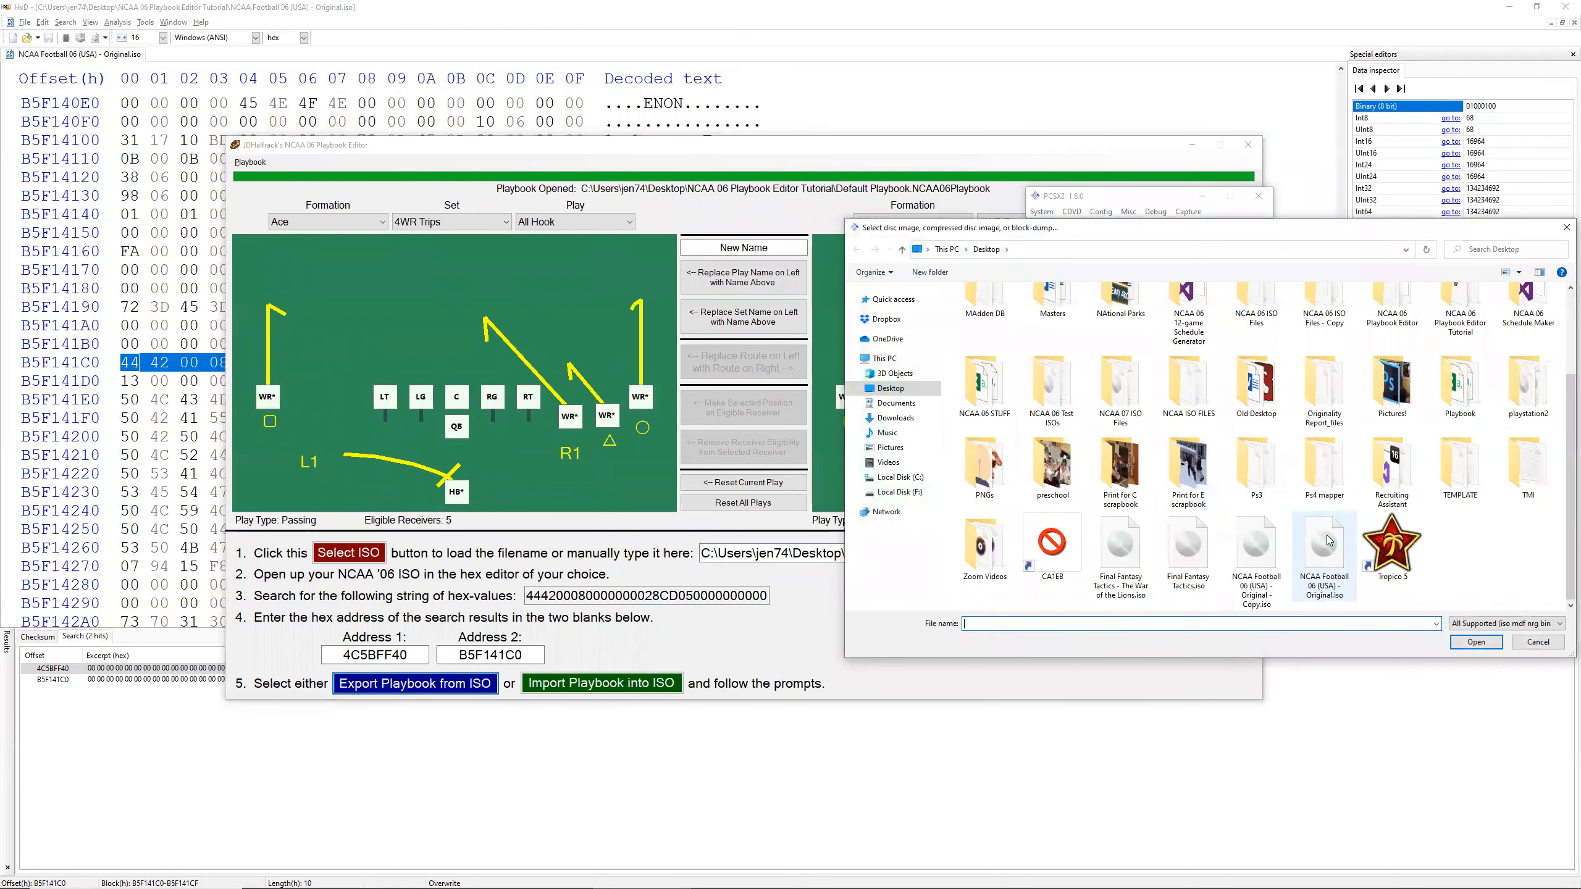
{"action": "double_click", "coordinate": [1330, 542]}
Step: Boot the selected disc image, reposition the game window and continue past the title screen to the main menu
{"action": "left_click", "coordinate": [1043, 213]}
{"action": "left_click", "coordinate": [1056, 227]}
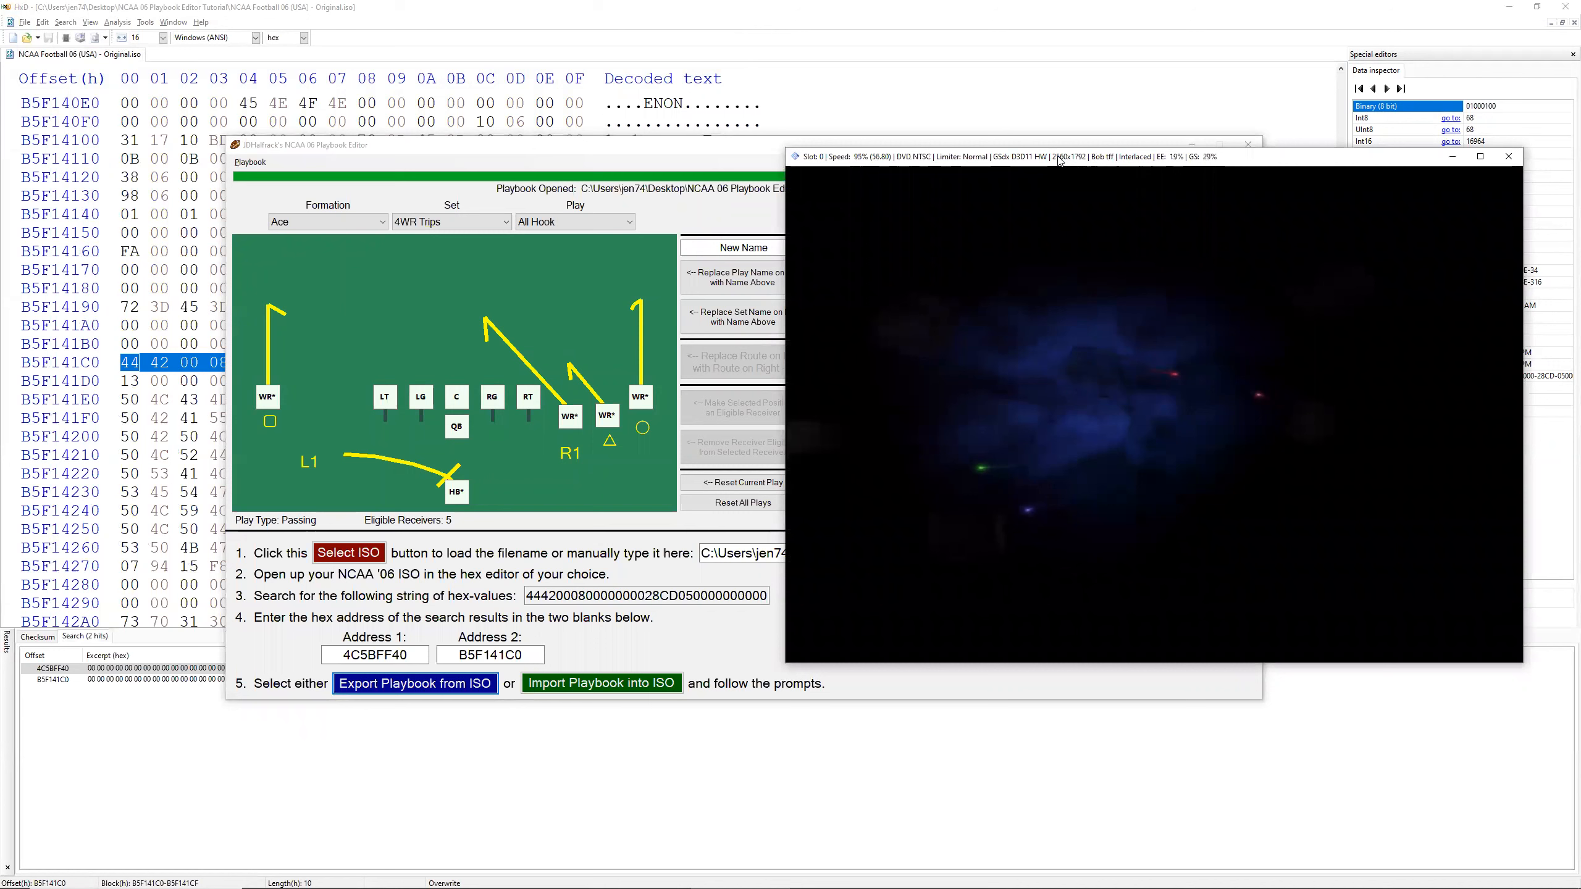
{"action": "left_click_drag", "start_coordinate": [1060, 161], "coordinate": [1095, 171]}
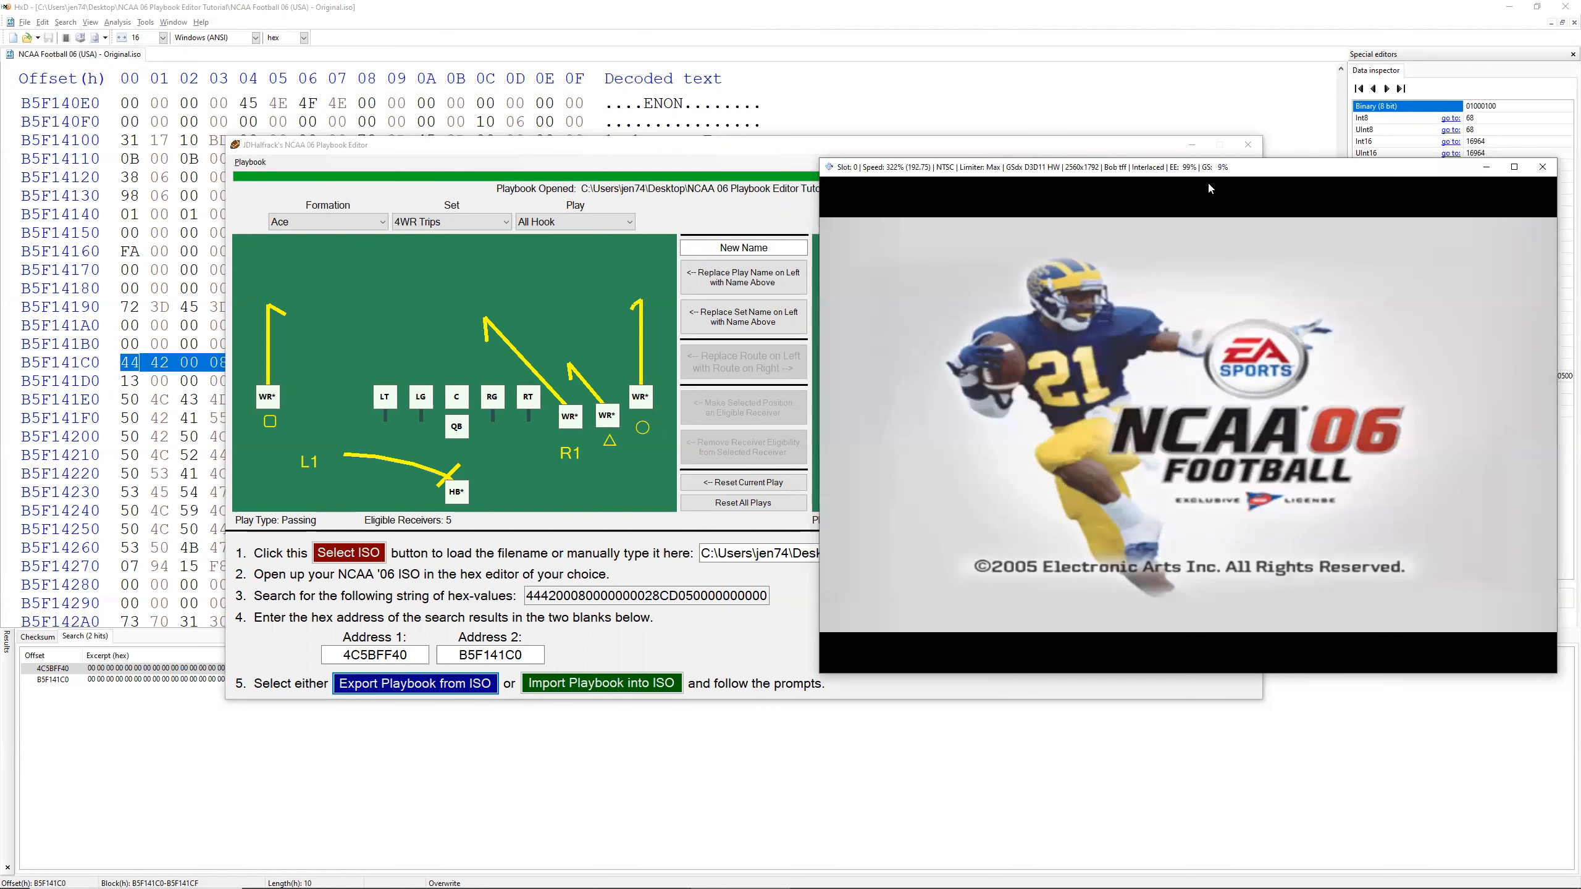
{"action": "left_click_drag", "start_coordinate": [1075, 169], "coordinate": [1082, 166]}
{"action": "key", "text": "Return"}
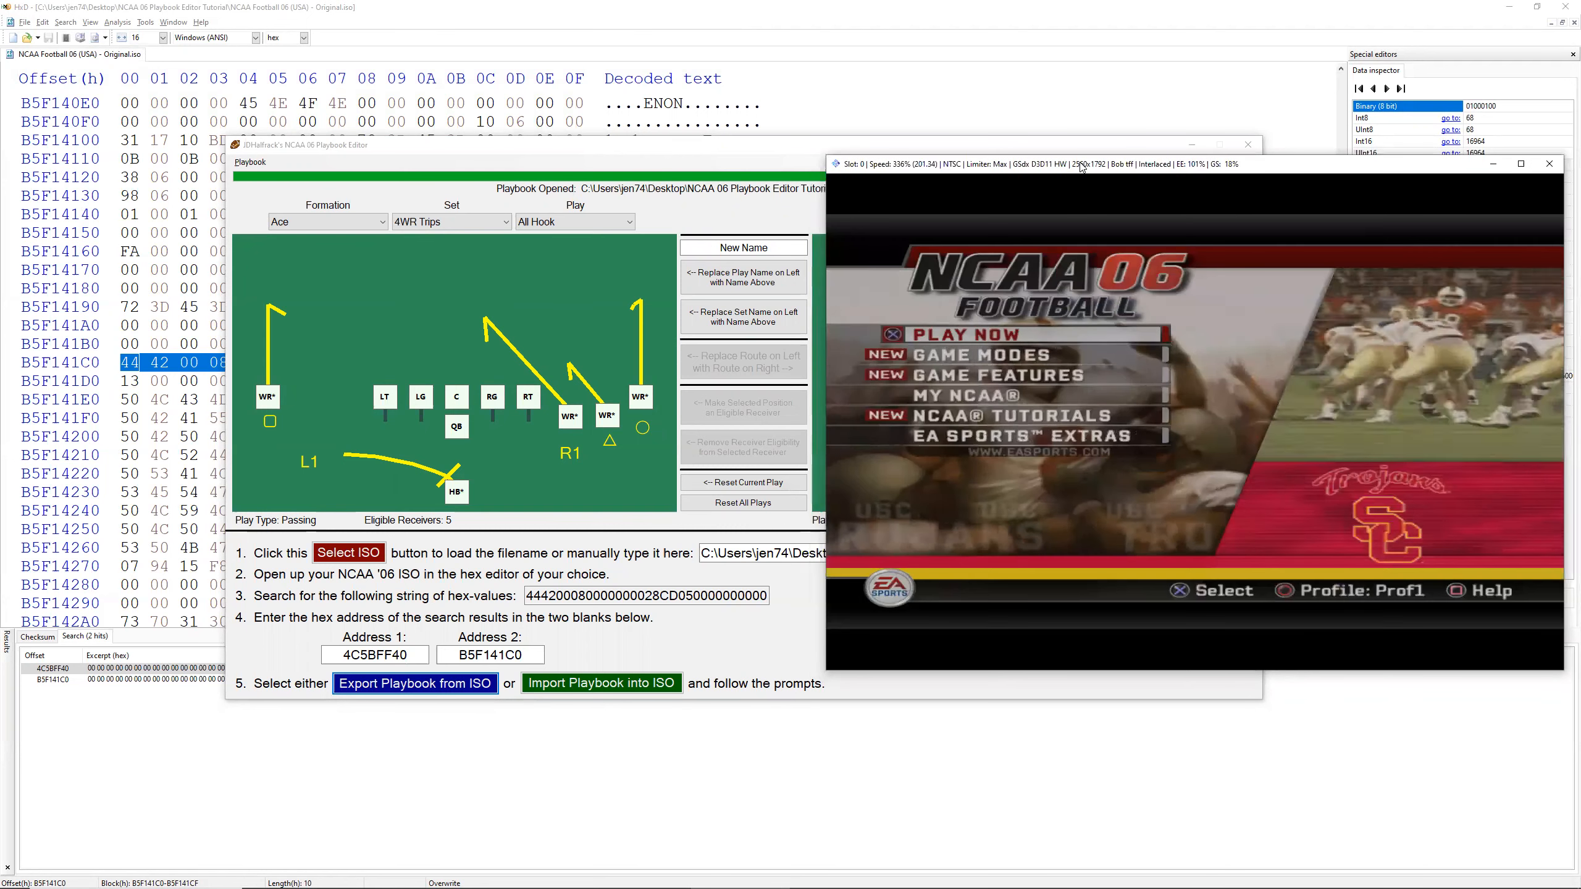
Step: Enable the emulator's frame limiter and start Practice from the game modes
{"action": "key", "text": "F4"}
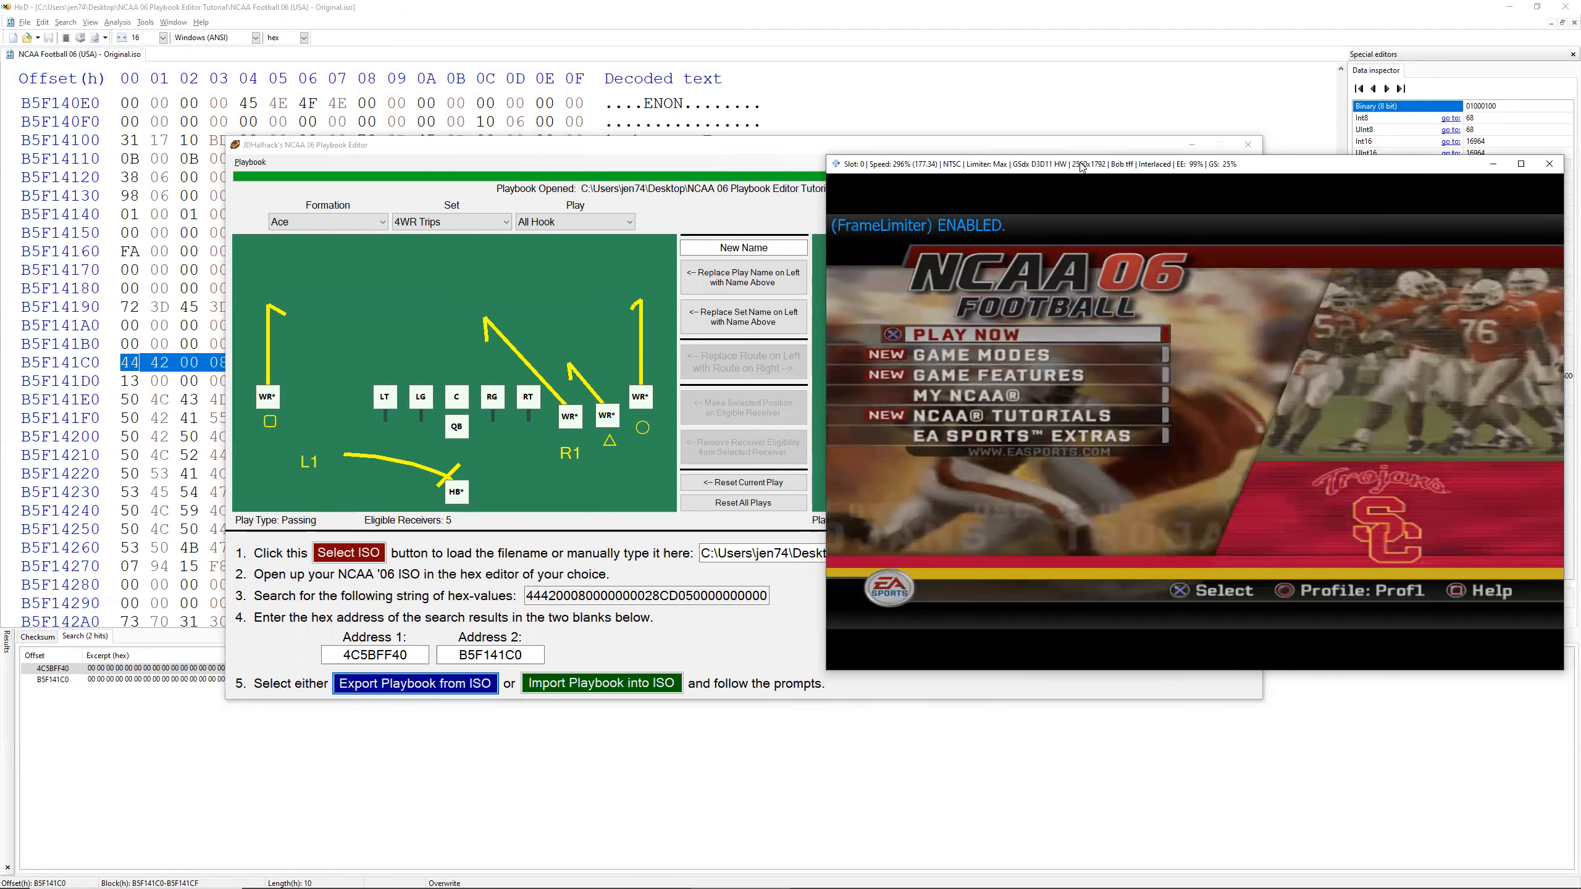
{"action": "key", "text": "Down"}
{"action": "key", "text": "Return"}
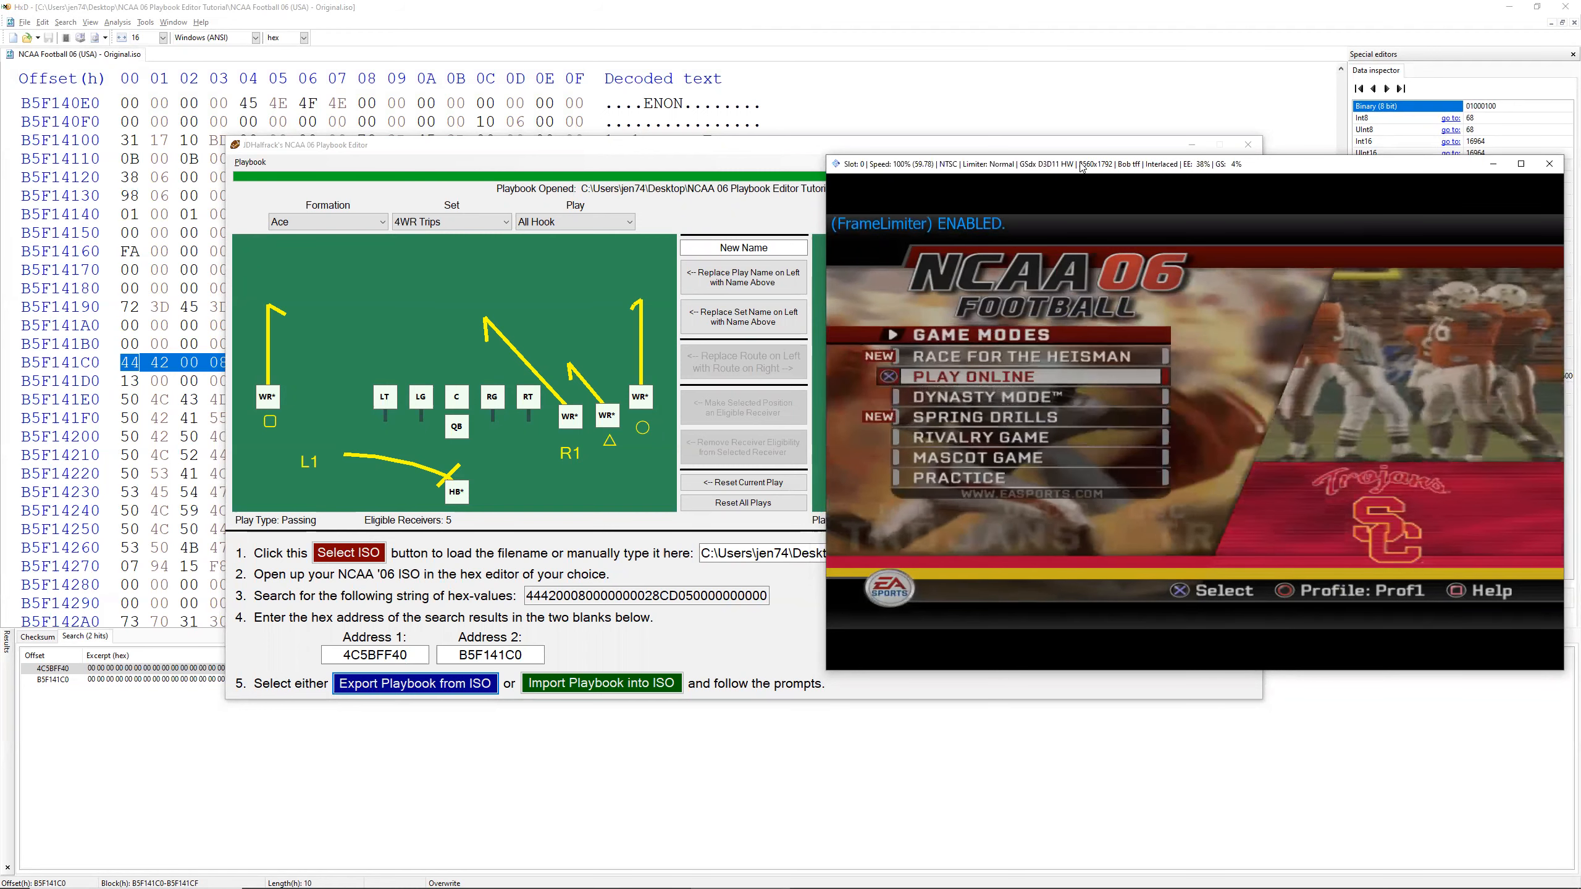
{"action": "key", "text": "Down"}
{"action": "key", "text": "Down"}
{"action": "key", "text": "Down"}
{"action": "key", "text": "Down"}
{"action": "key", "text": "Down"}
{"action": "key", "text": "Down"}
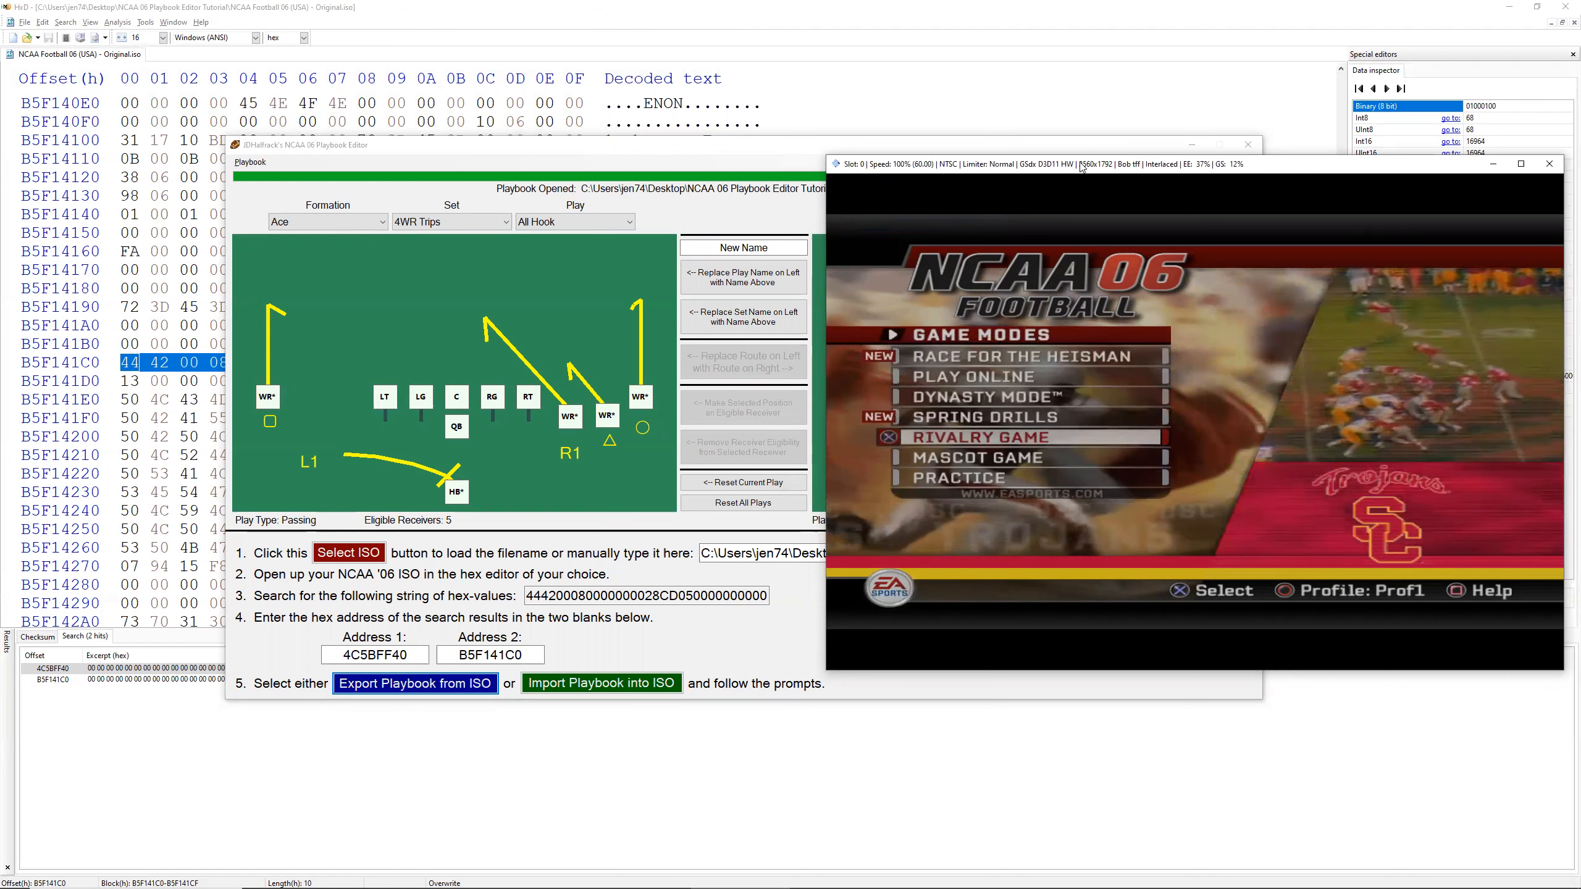
{"action": "key", "text": "Return"}
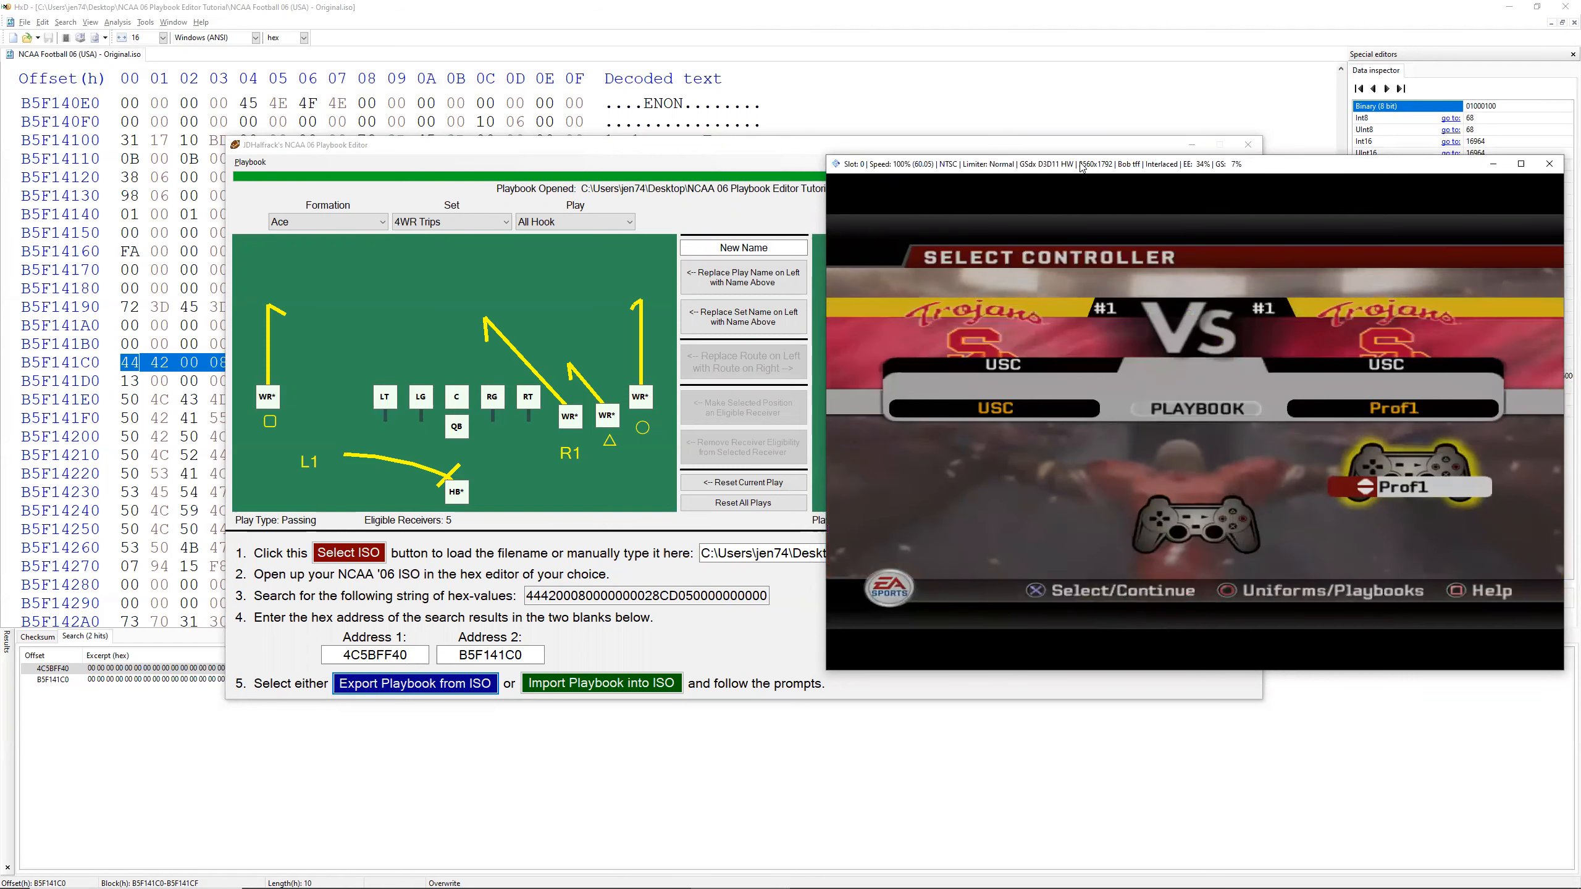
Step: Continue past the controller selection and load the practice session with the frame limiter disabled, re-enabling it at play selection
{"action": "key", "text": "Return"}
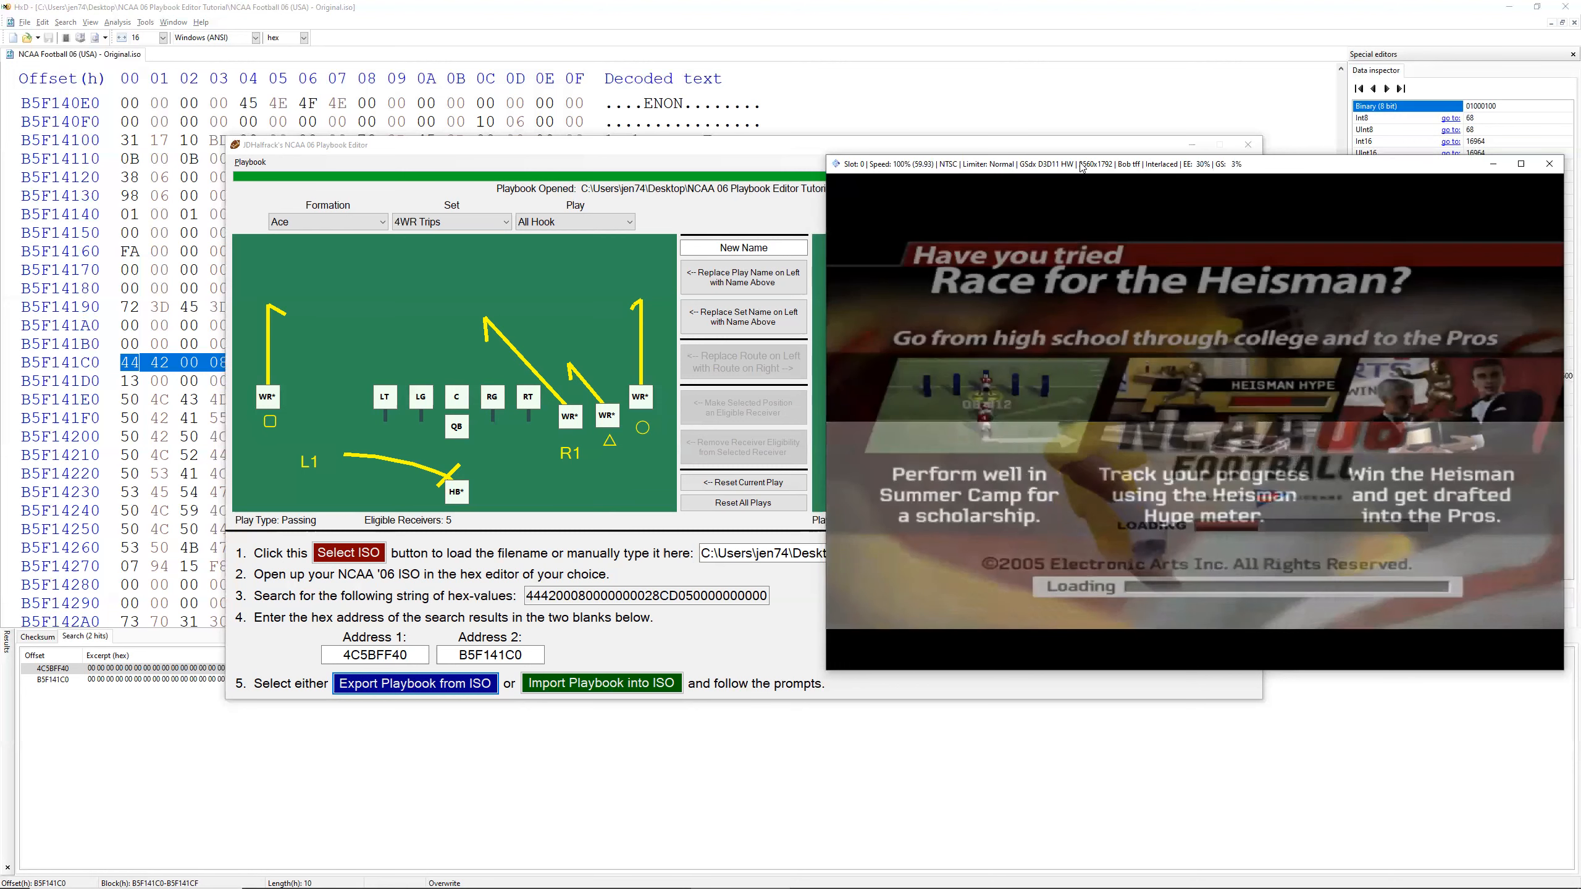
{"action": "key", "text": "F4"}
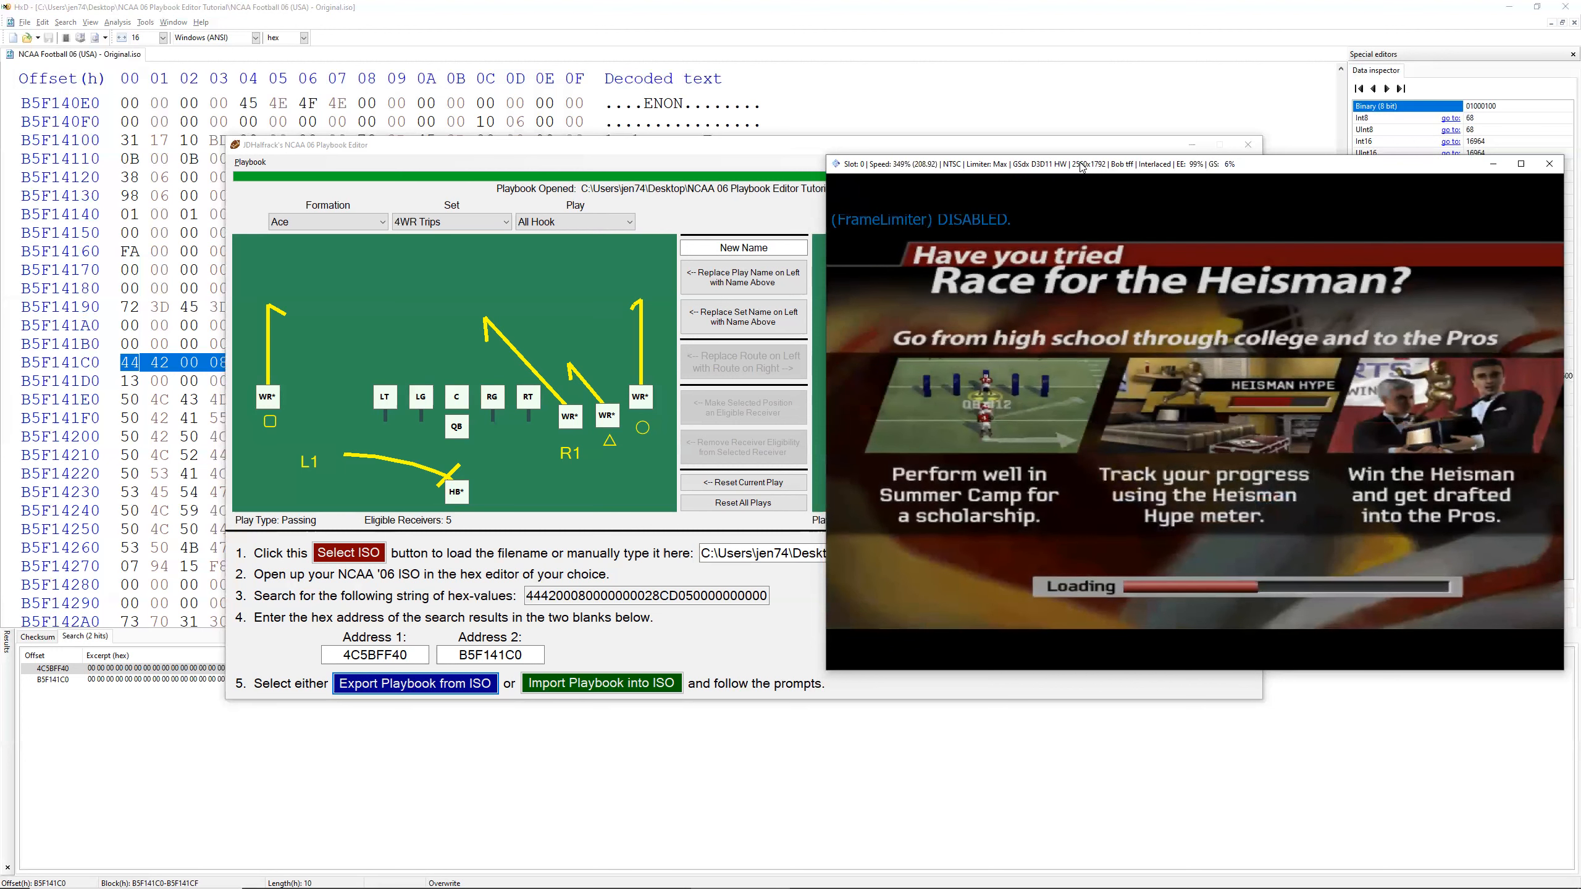
{"action": "key", "text": "F4"}
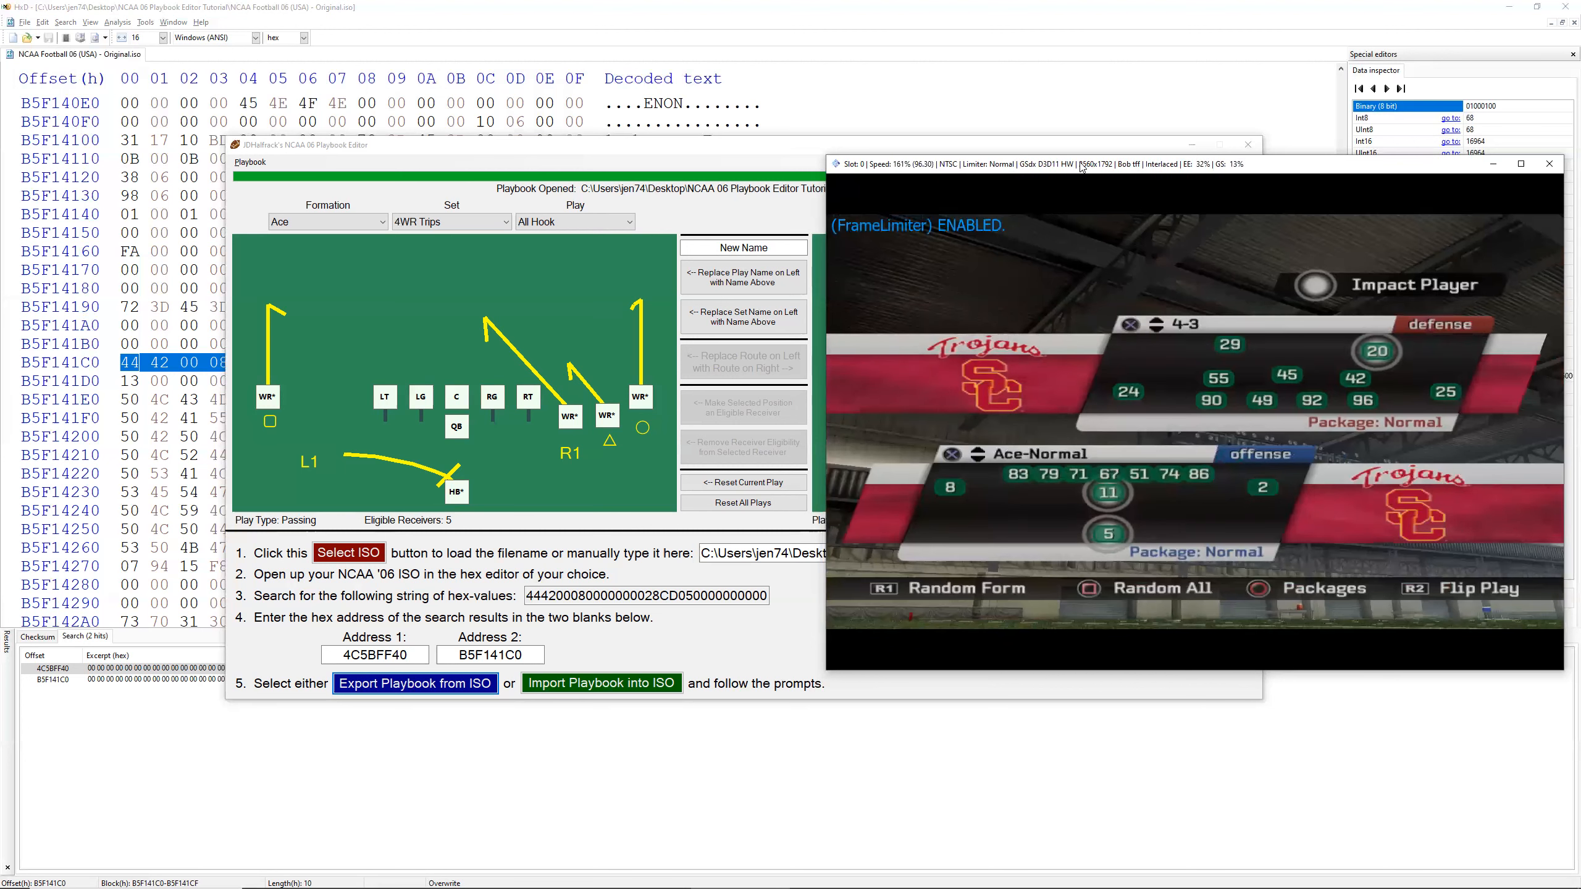
Step: Move the playbook editor window aside and choose the Ace-4WR Trips offensive set in the game's play selection
{"action": "left_click", "coordinate": [612, 145]}
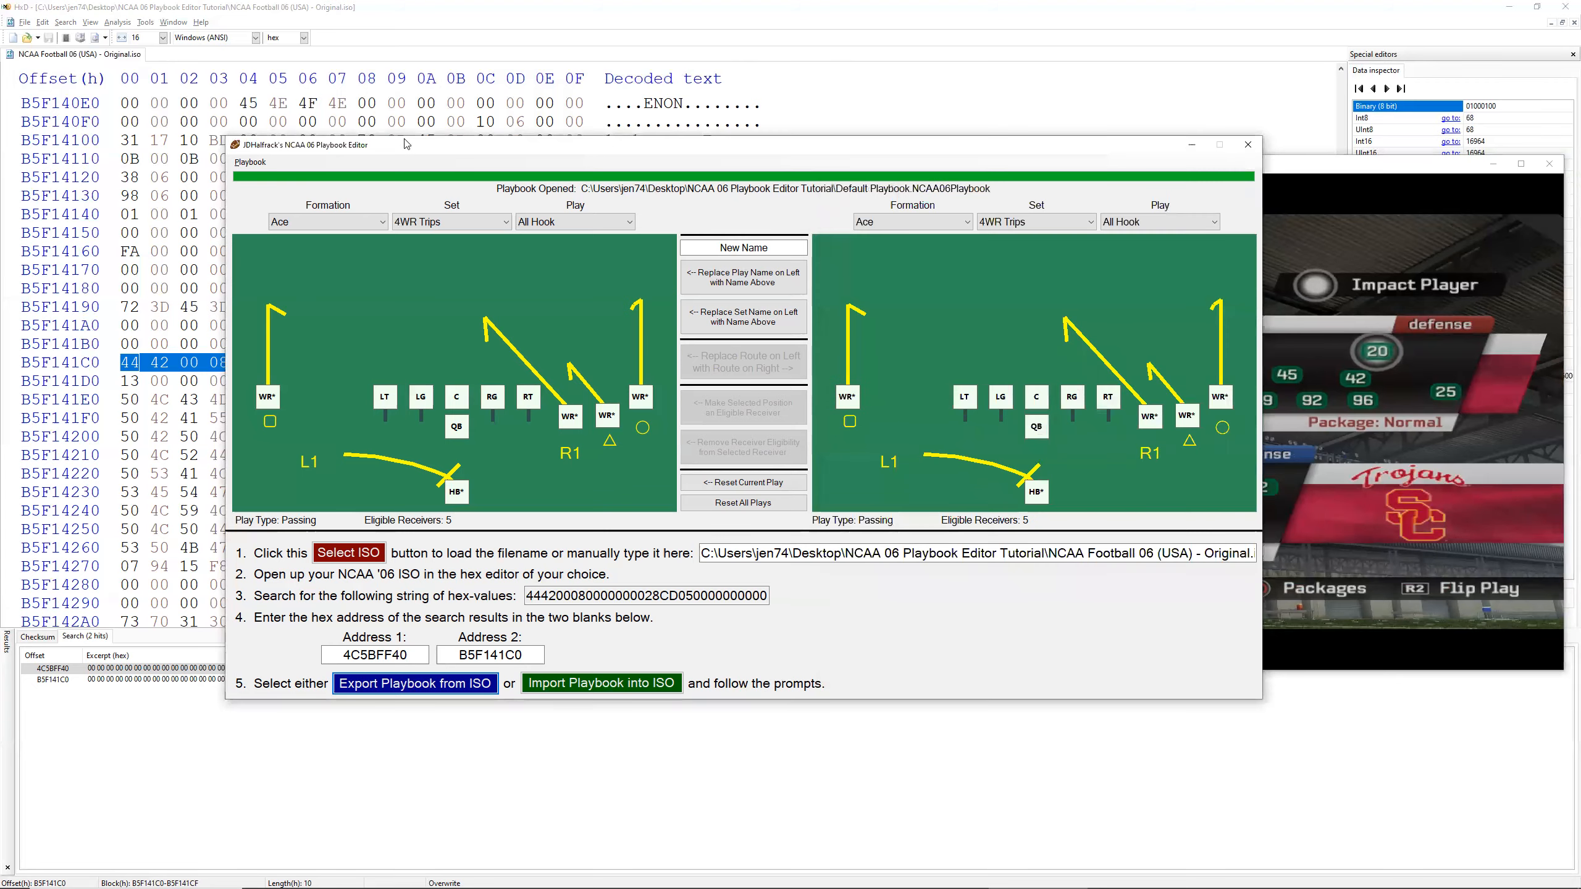
{"action": "left_click_drag", "start_coordinate": [405, 144], "coordinate": [199, 143]}
{"action": "left_click", "coordinate": [1138, 177]}
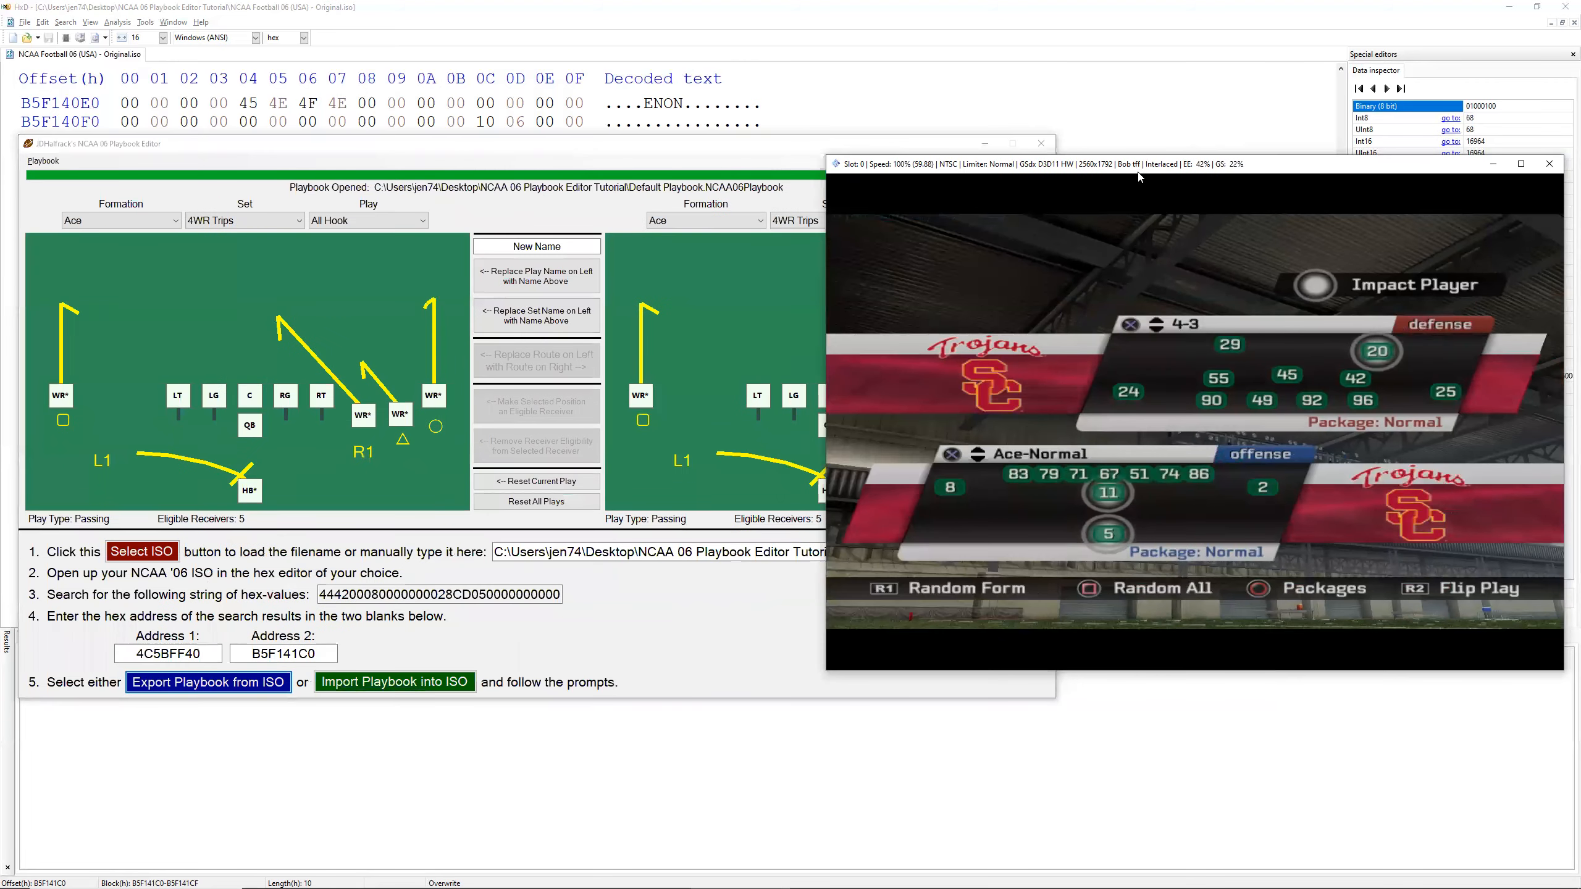
{"action": "key", "text": "Down"}
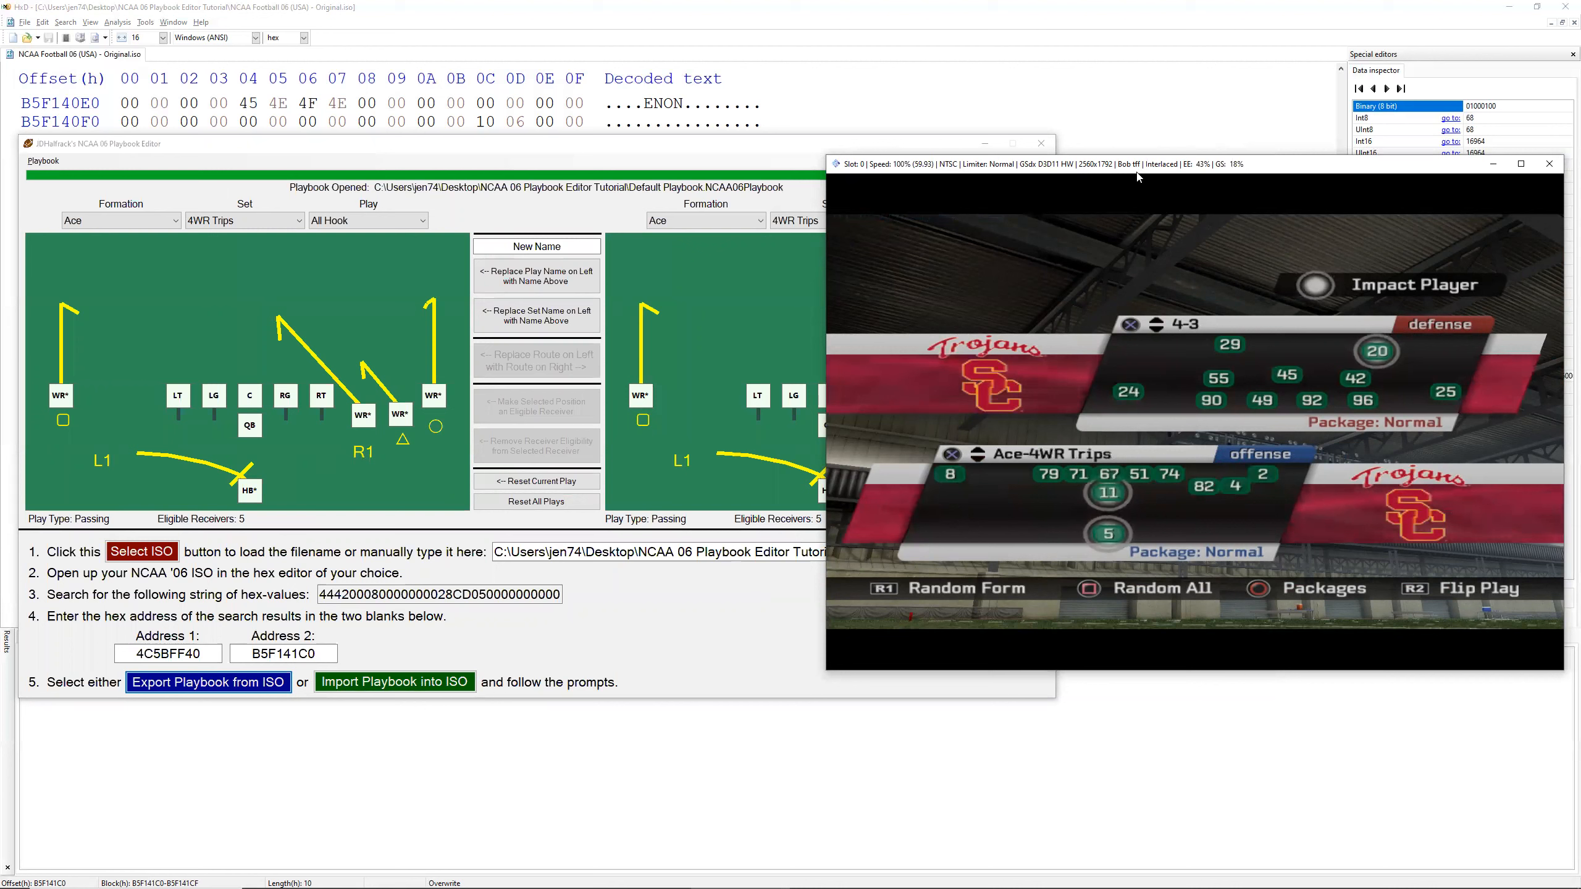
{"action": "key", "text": "x"}
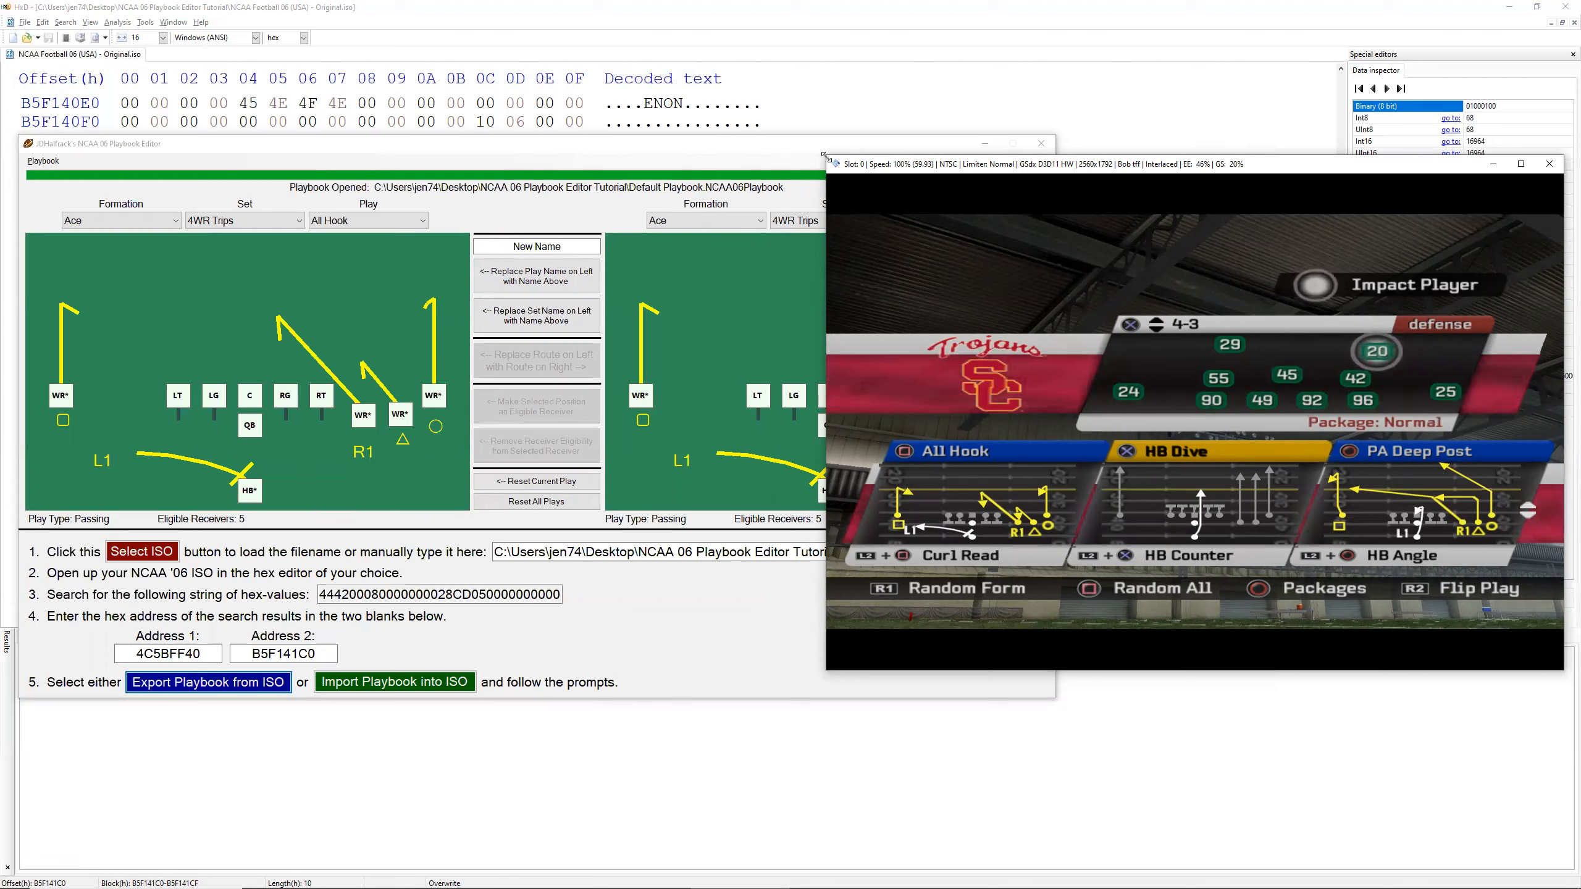
Step: Shrink the game window and arrange it side by side with the playbook editor window
{"action": "left_click_drag", "start_coordinate": [823, 155], "coordinate": [1048, 229]}
{"action": "left_click_drag", "start_coordinate": [753, 143], "coordinate": [742, 142]}
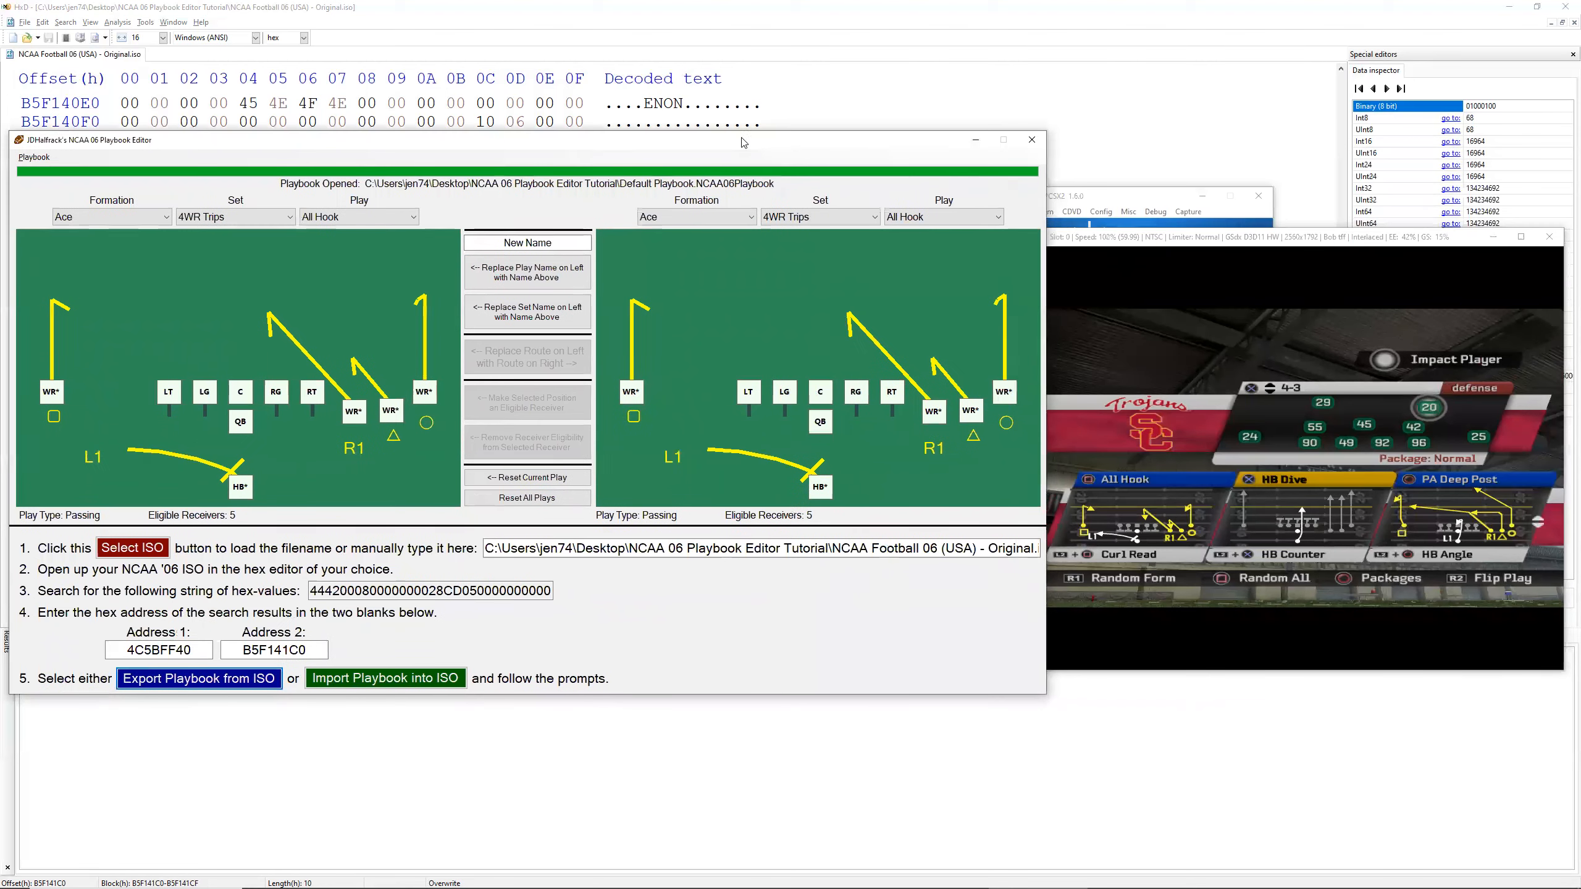
{"action": "left_click", "coordinate": [1145, 237]}
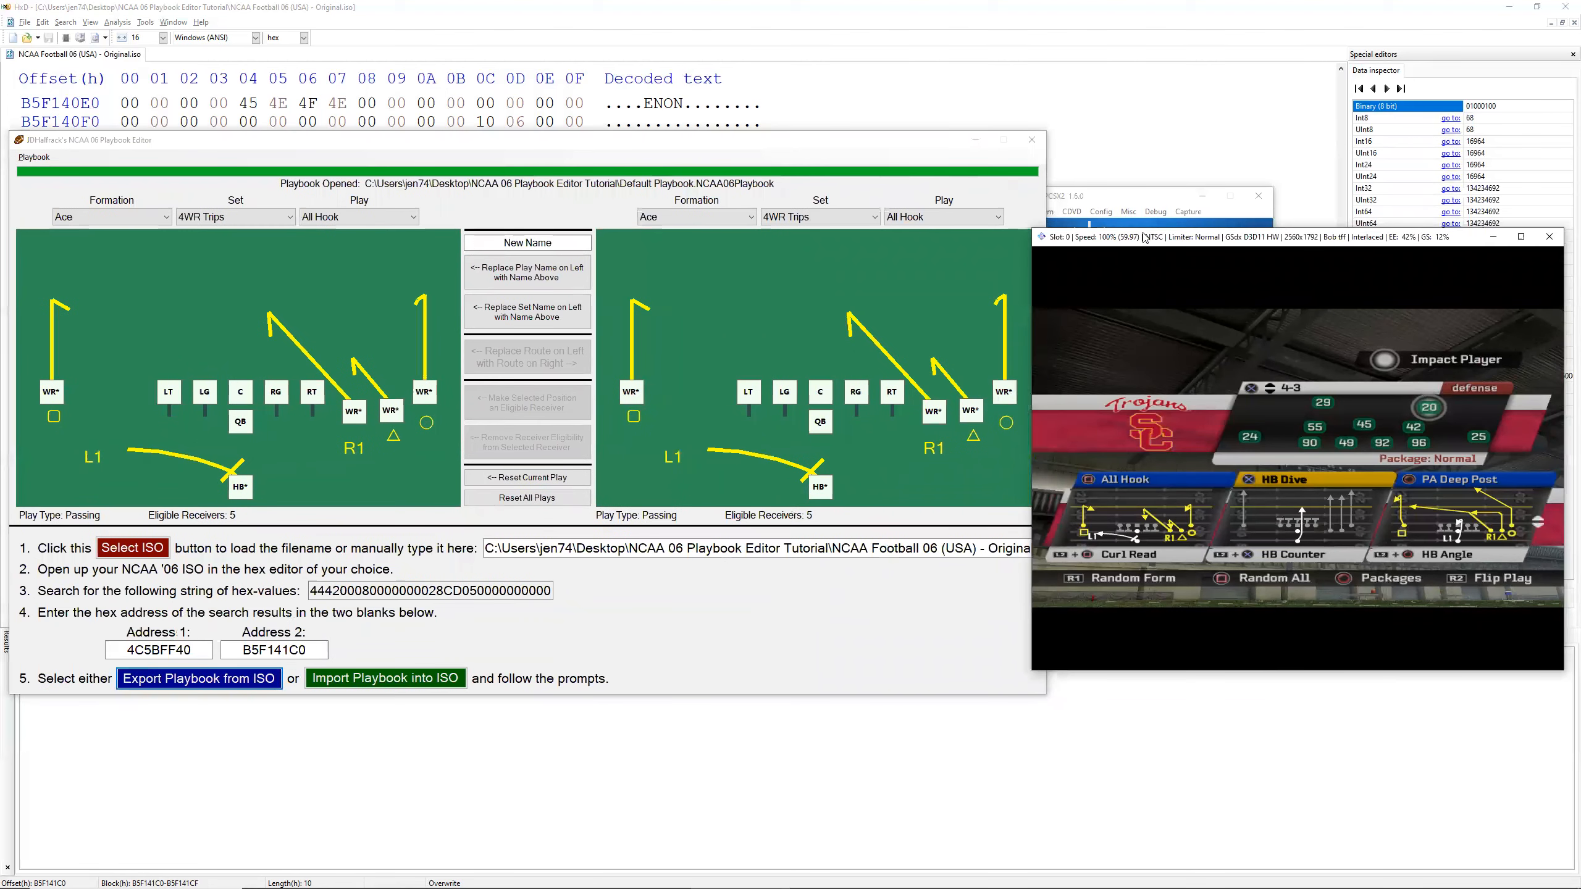
{"action": "left_click_drag", "start_coordinate": [1144, 237], "coordinate": [1150, 207]}
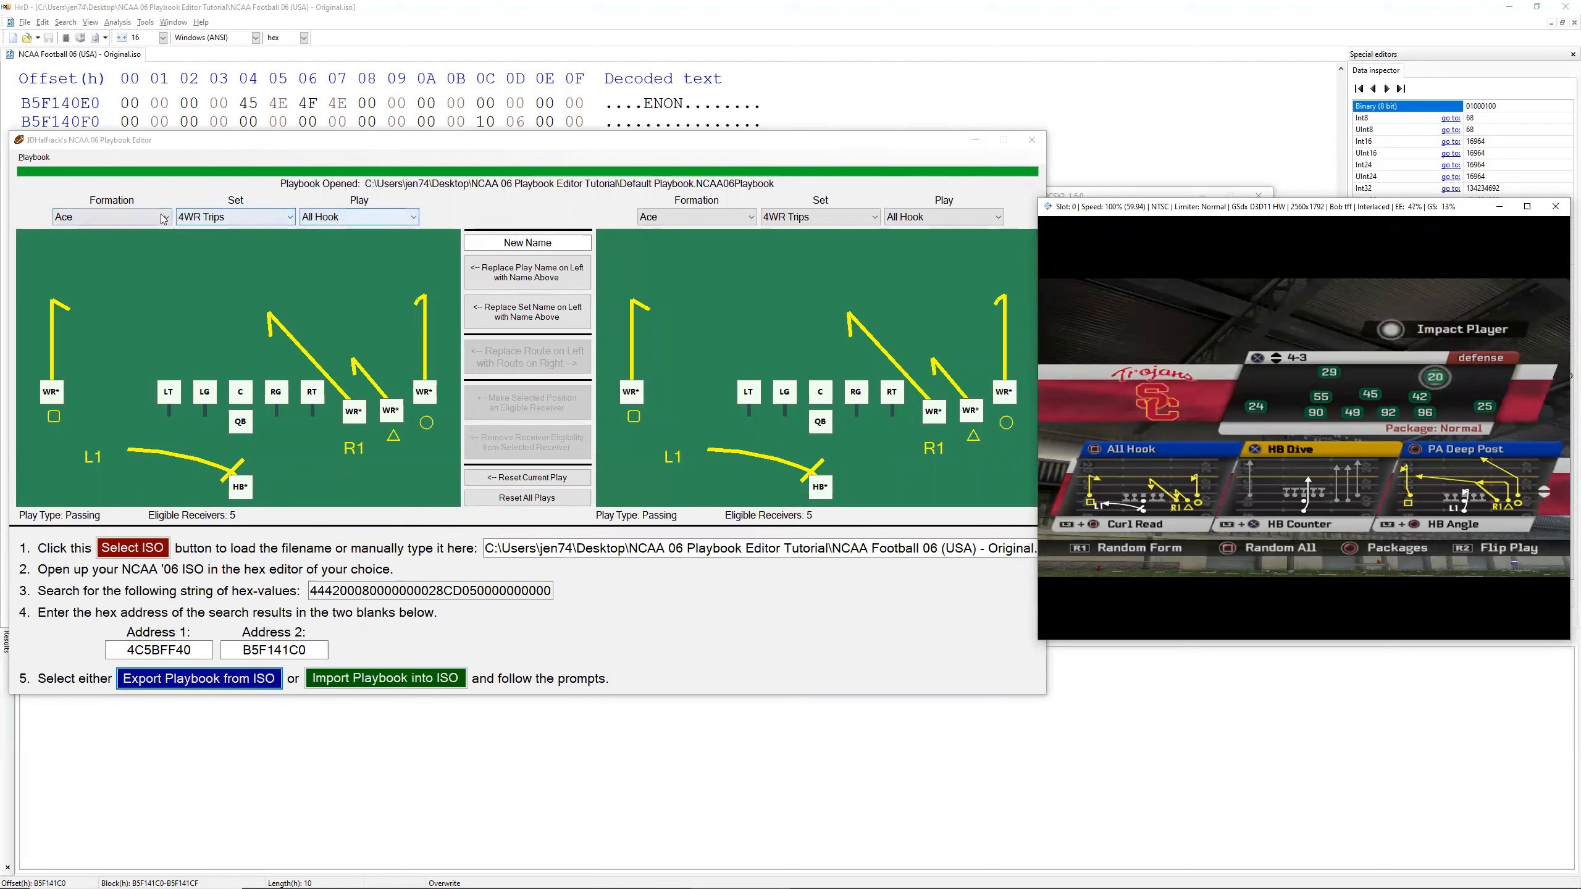
{"action": "left_click", "coordinate": [718, 221]}
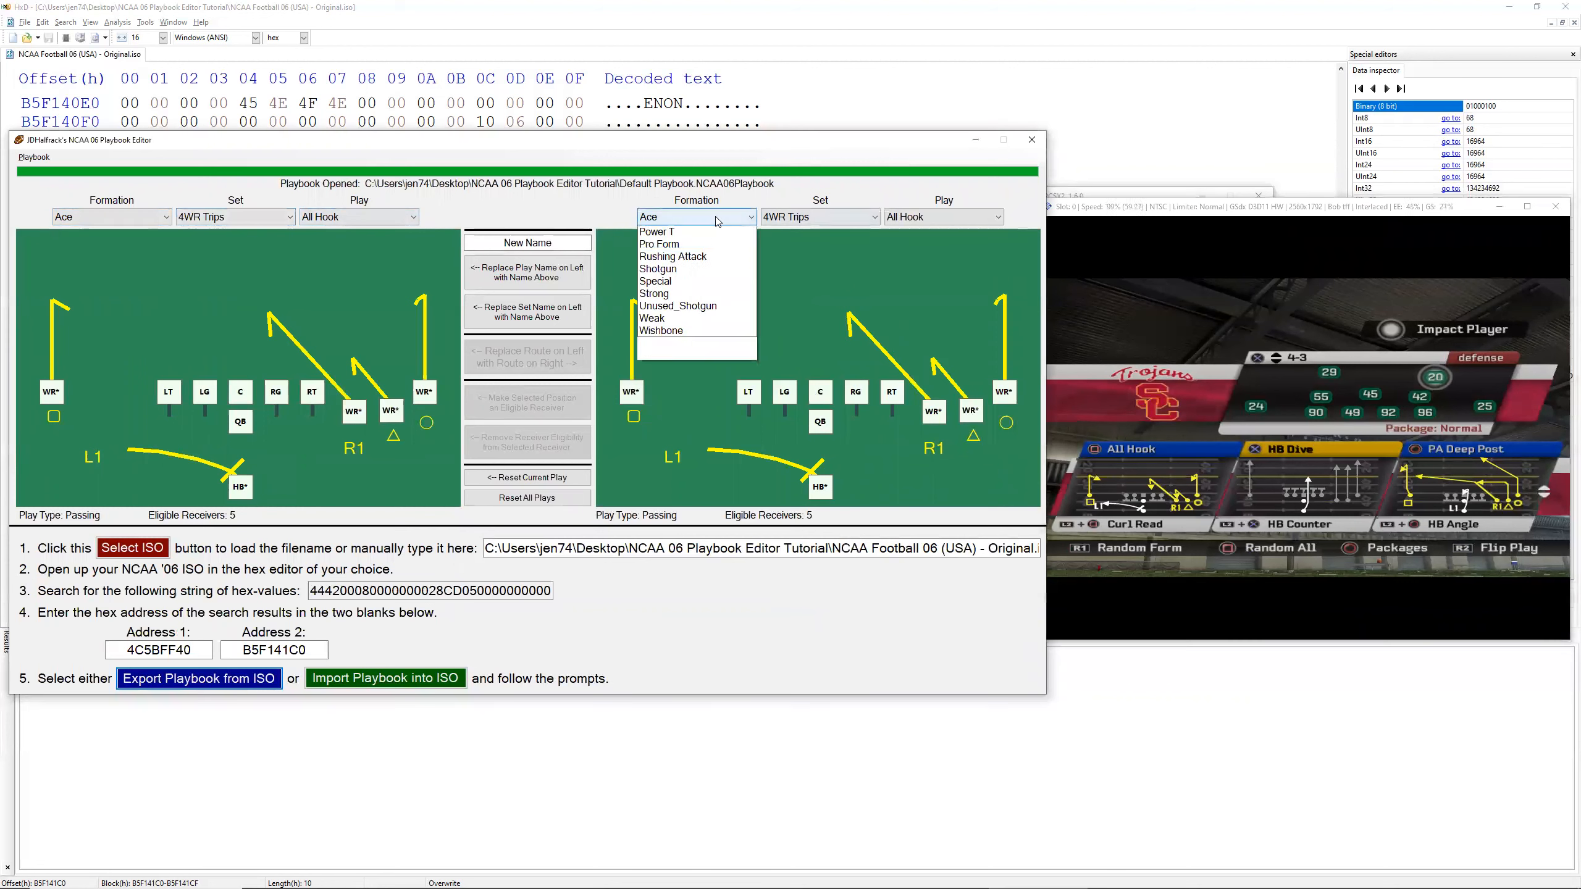
{"action": "left_click", "coordinate": [672, 221]}
{"action": "left_click", "coordinate": [111, 217]}
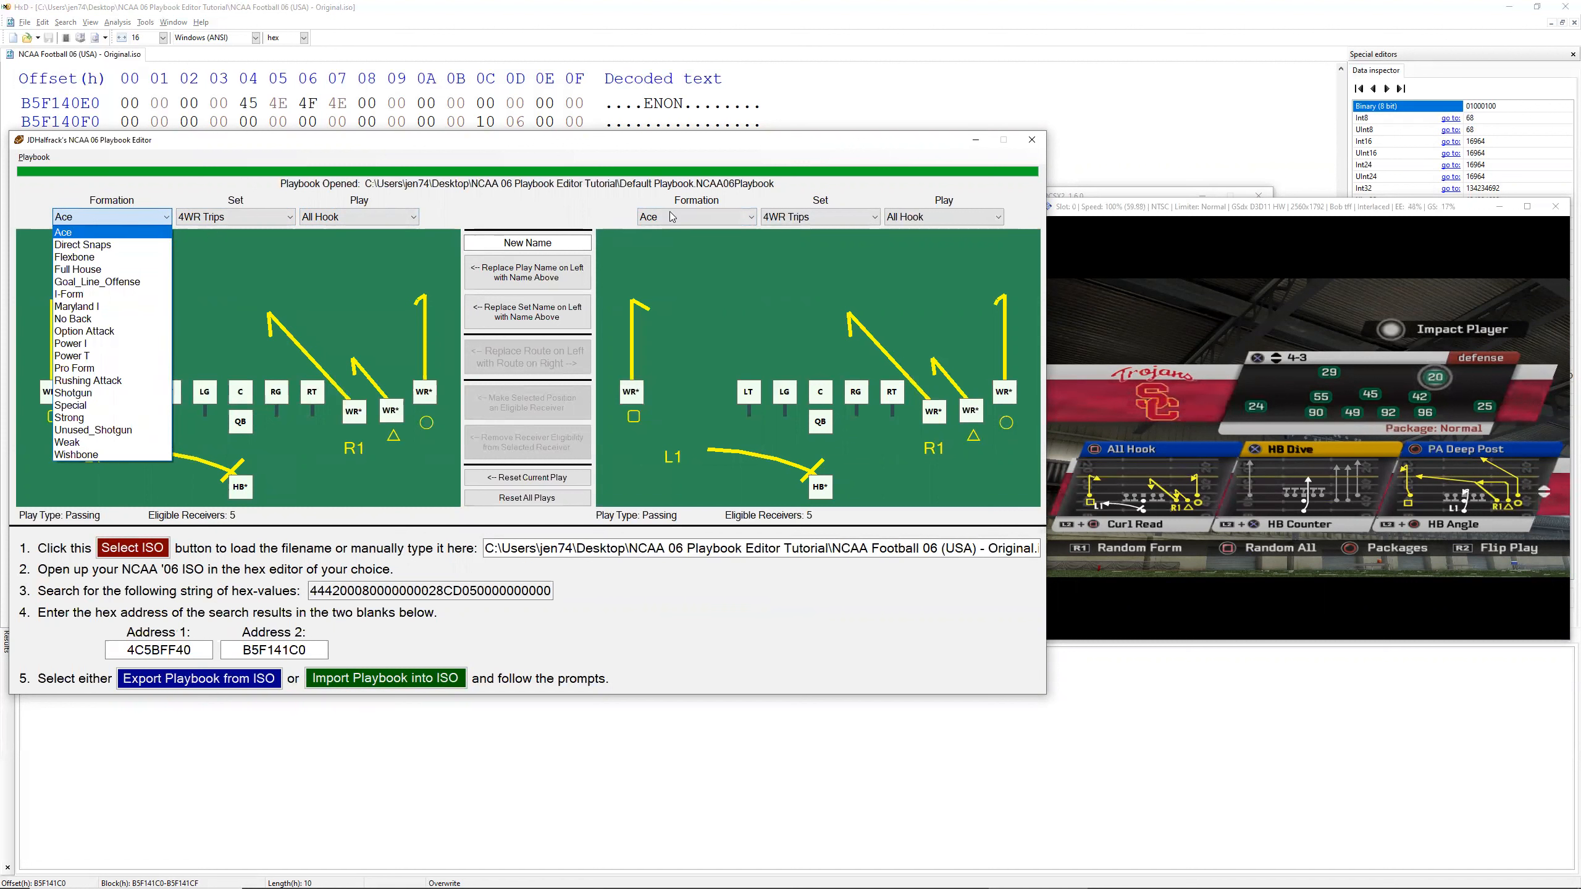
{"action": "left_click", "coordinate": [561, 218]}
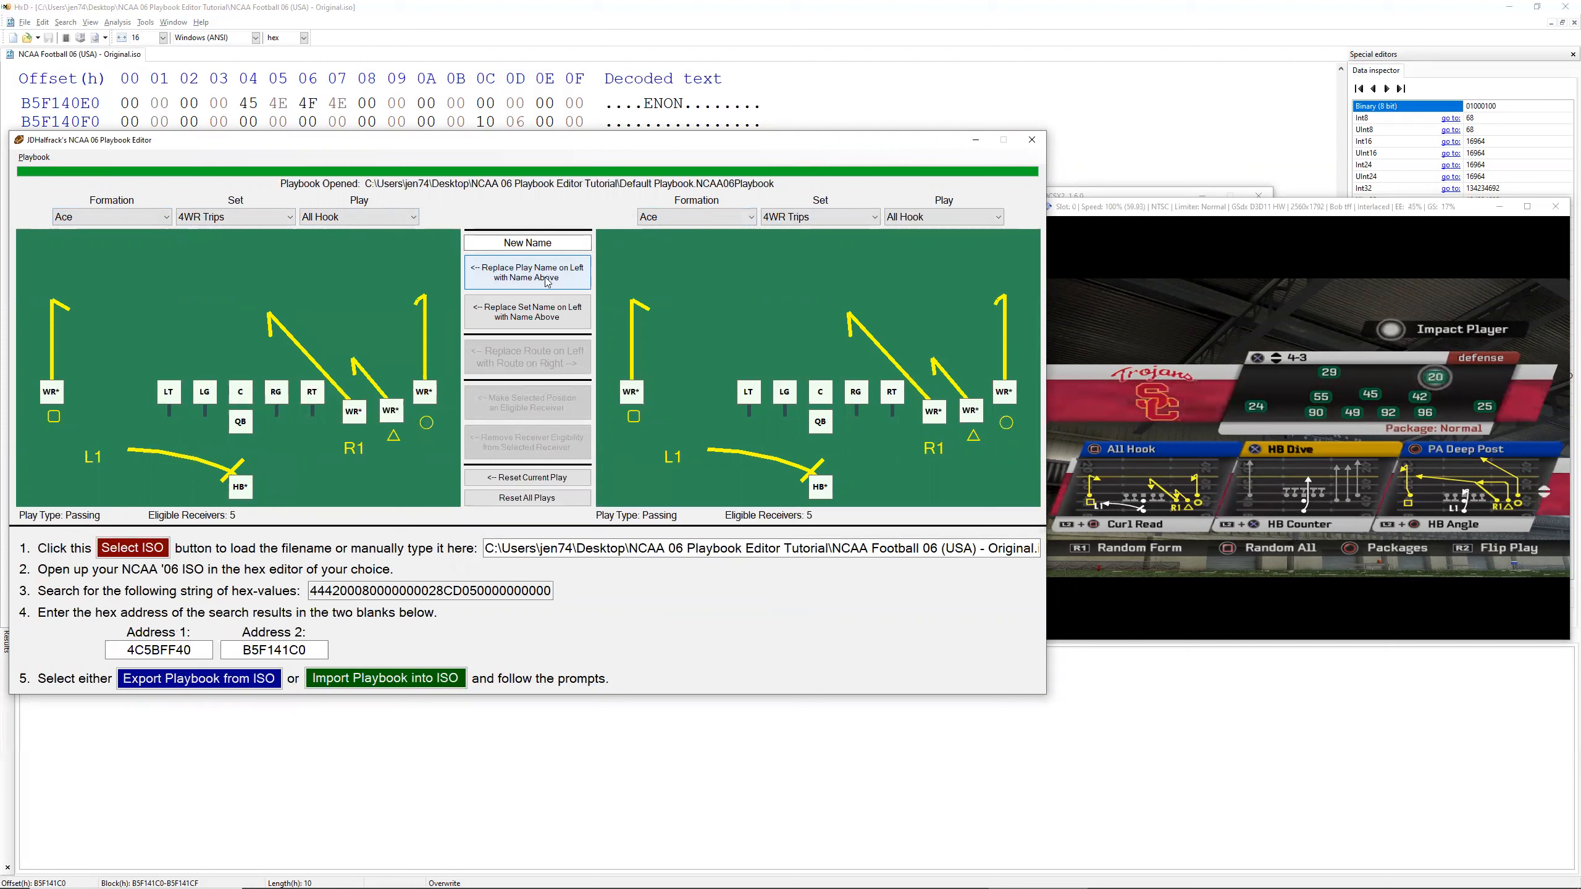
{"action": "left_click", "coordinate": [289, 217]}
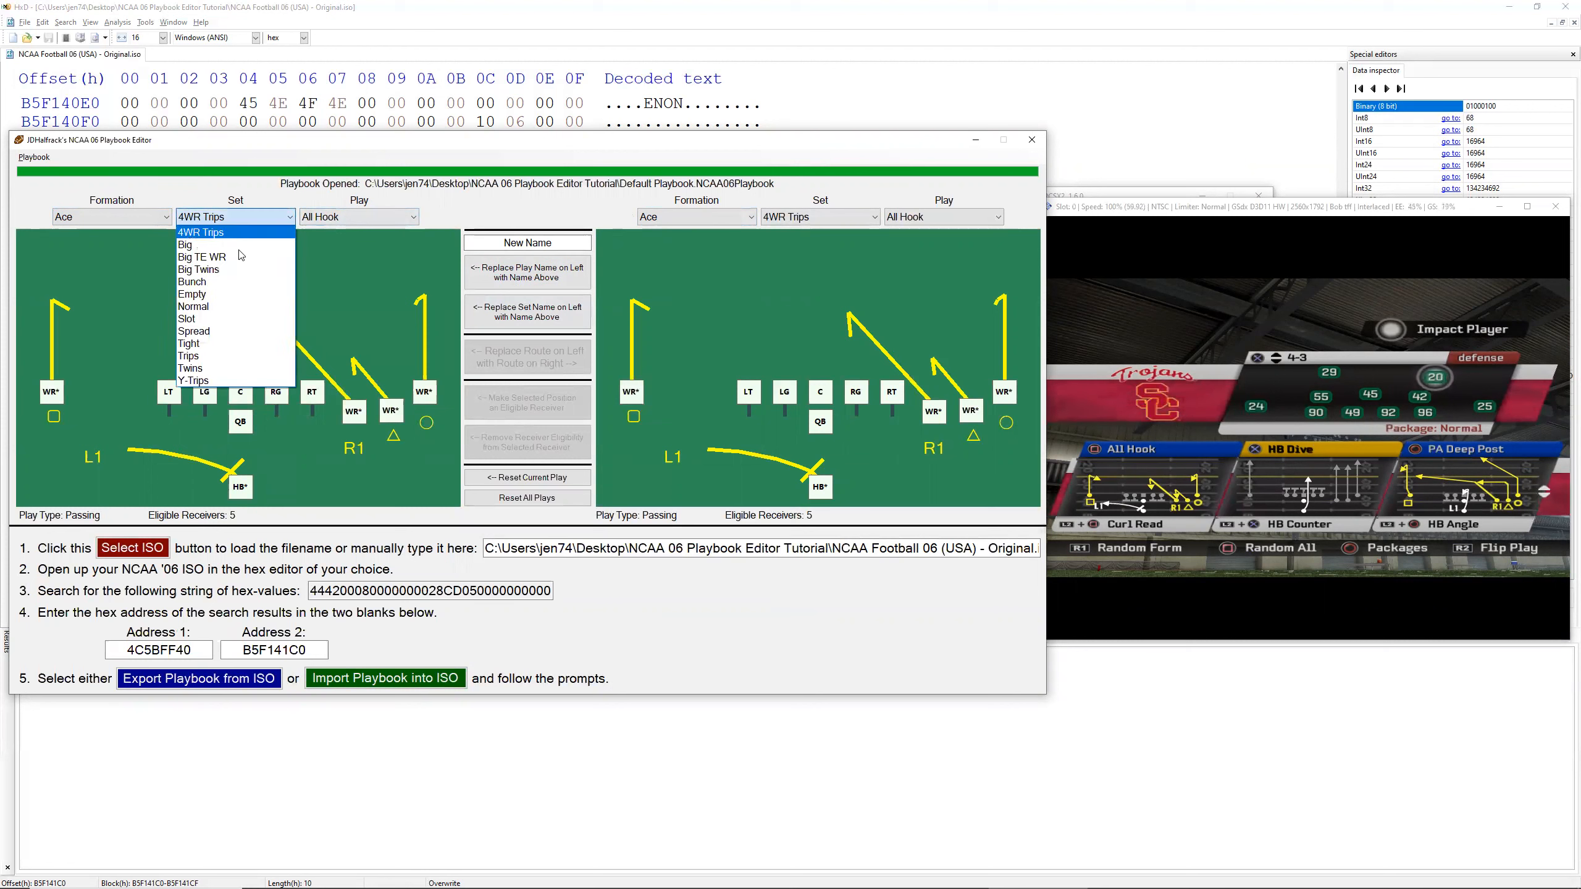
{"action": "left_click", "coordinate": [113, 196]}
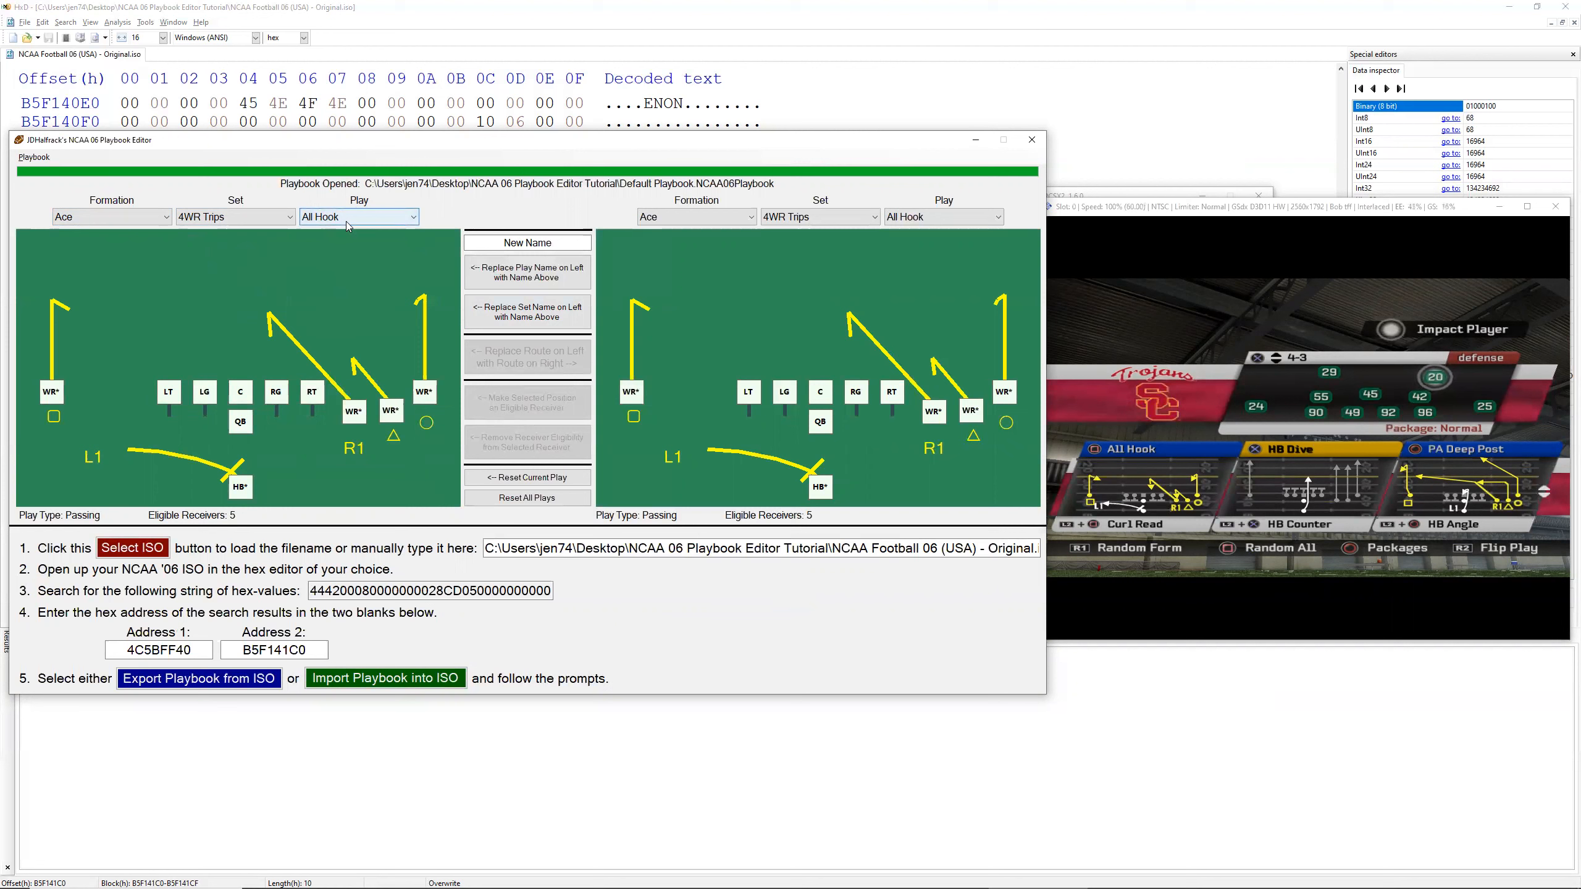
Step: Rename the All Hook play in the Ace 4WR Trips set as "JD's New Play"
{"action": "left_click", "coordinate": [507, 243]}
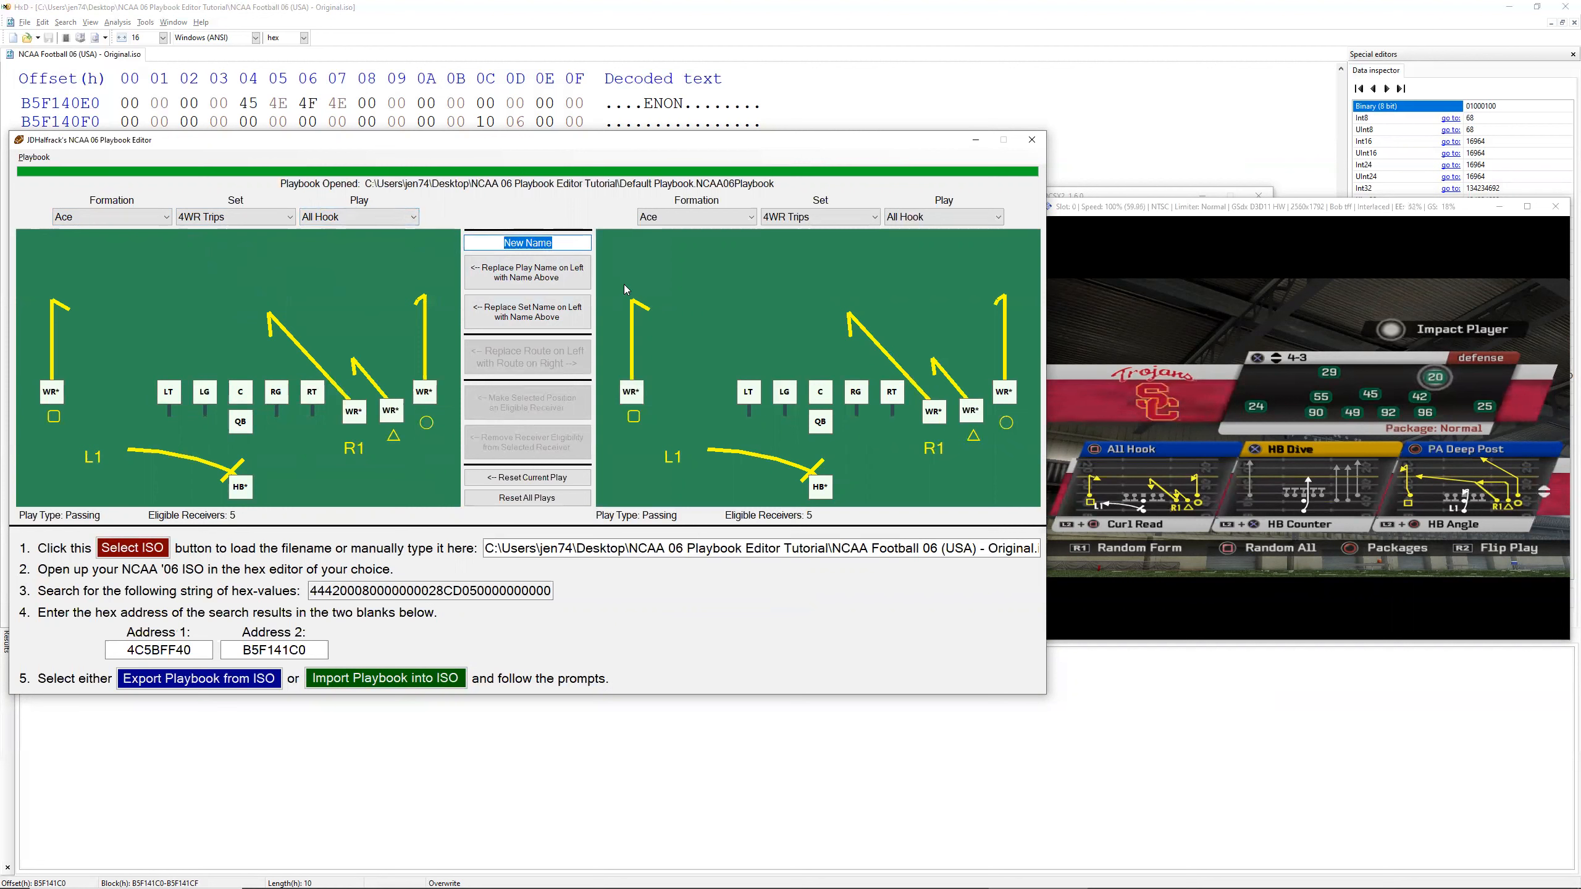
{"action": "type", "text": "JD's New "}
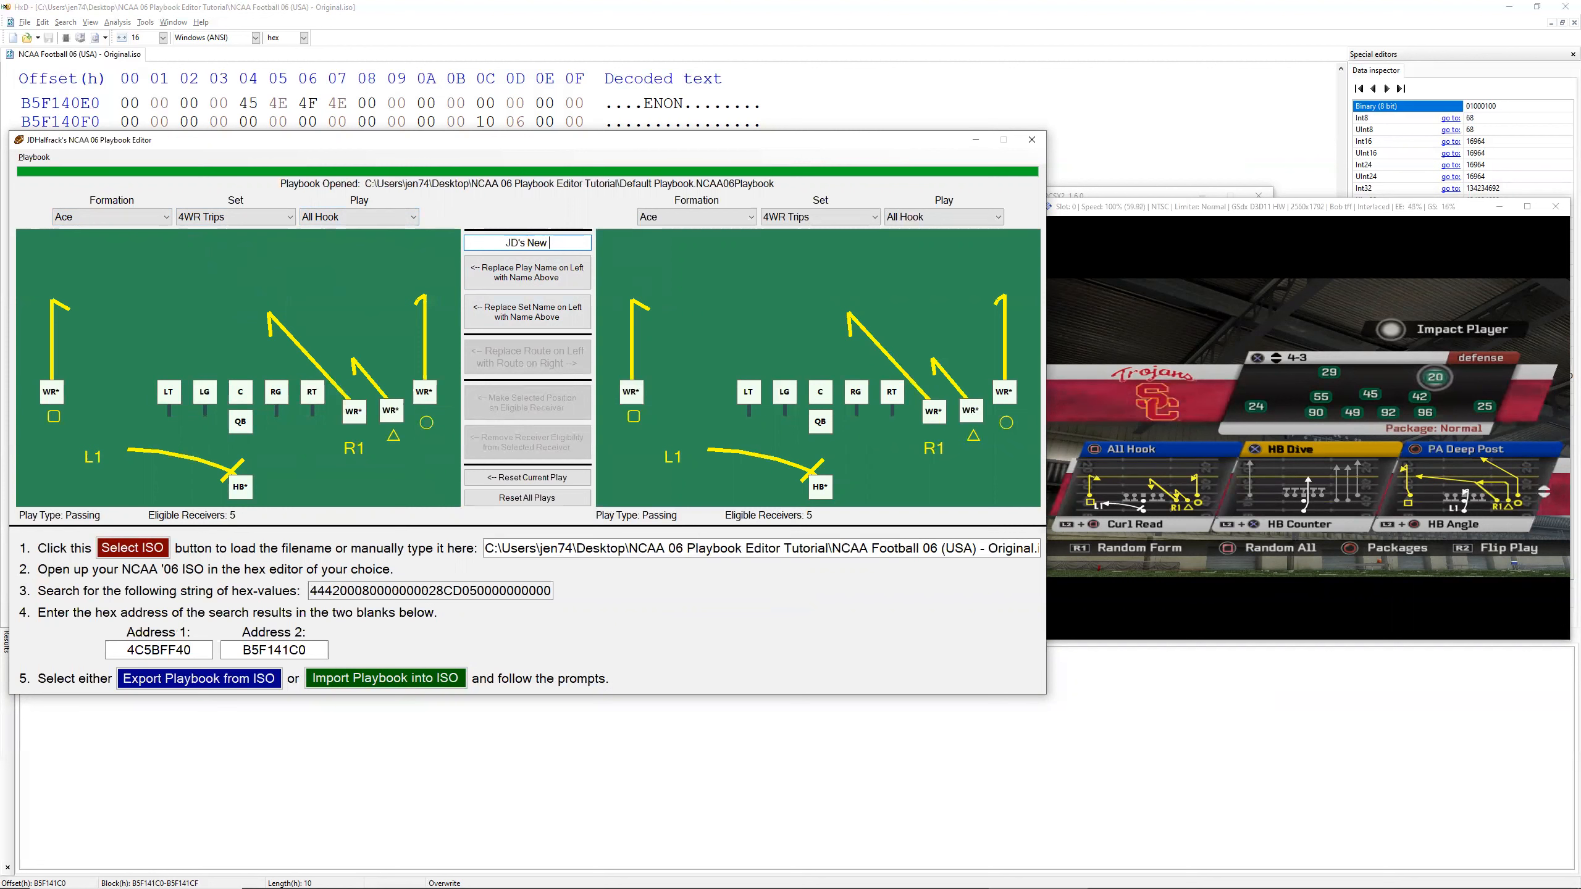
{"action": "type", "text": "PLay"}
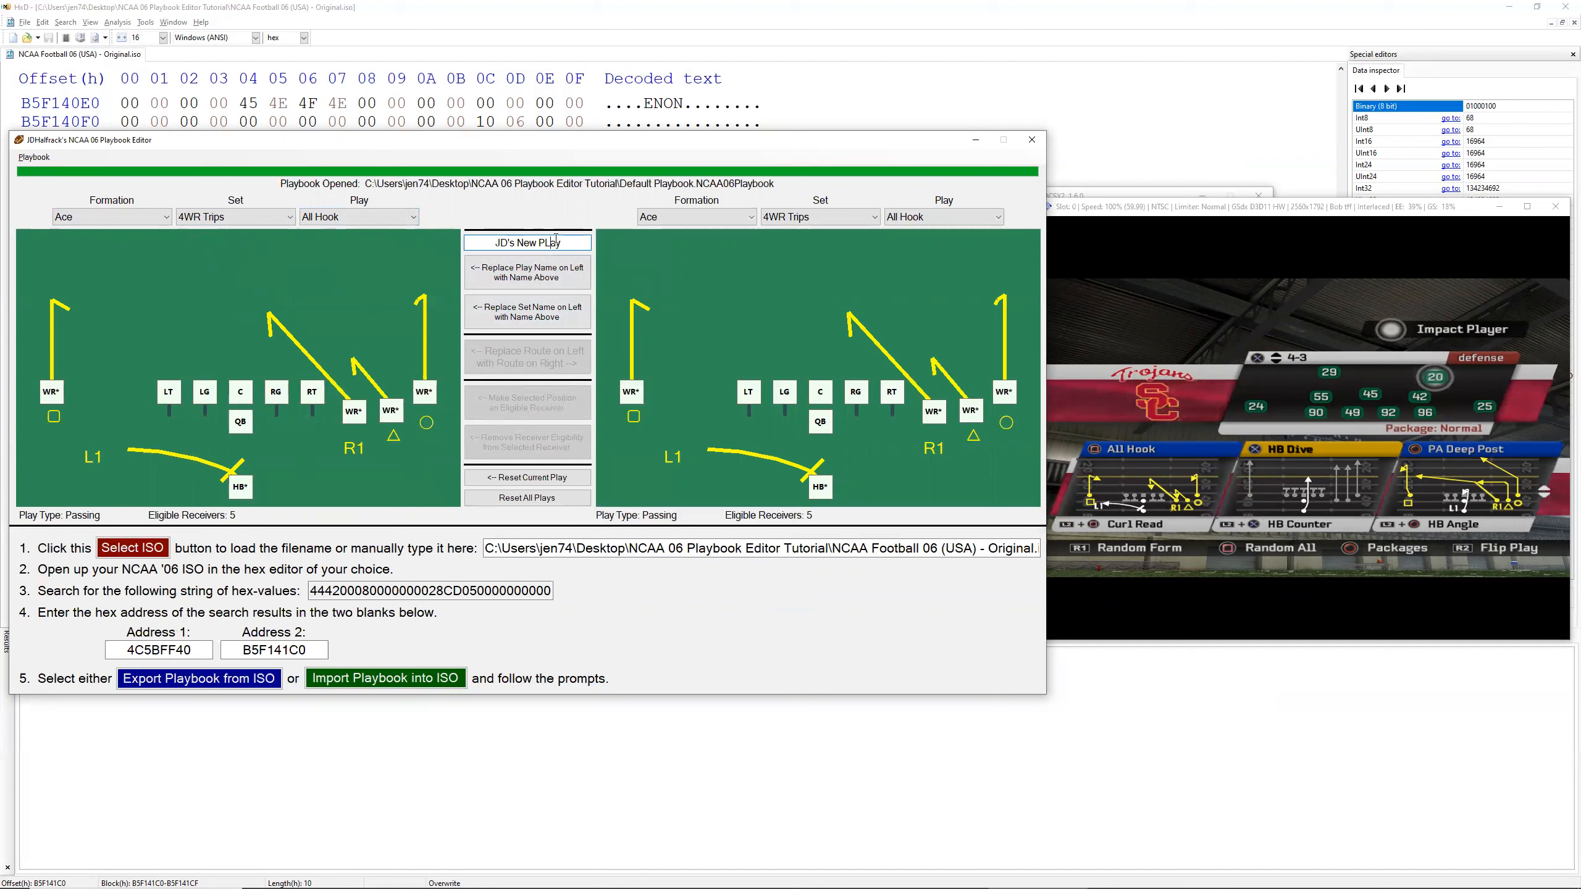
{"action": "key", "text": "Left"}
{"action": "key", "text": "Left"}
{"action": "key", "text": "BackSpace"}
{"action": "type", "text": "l"}
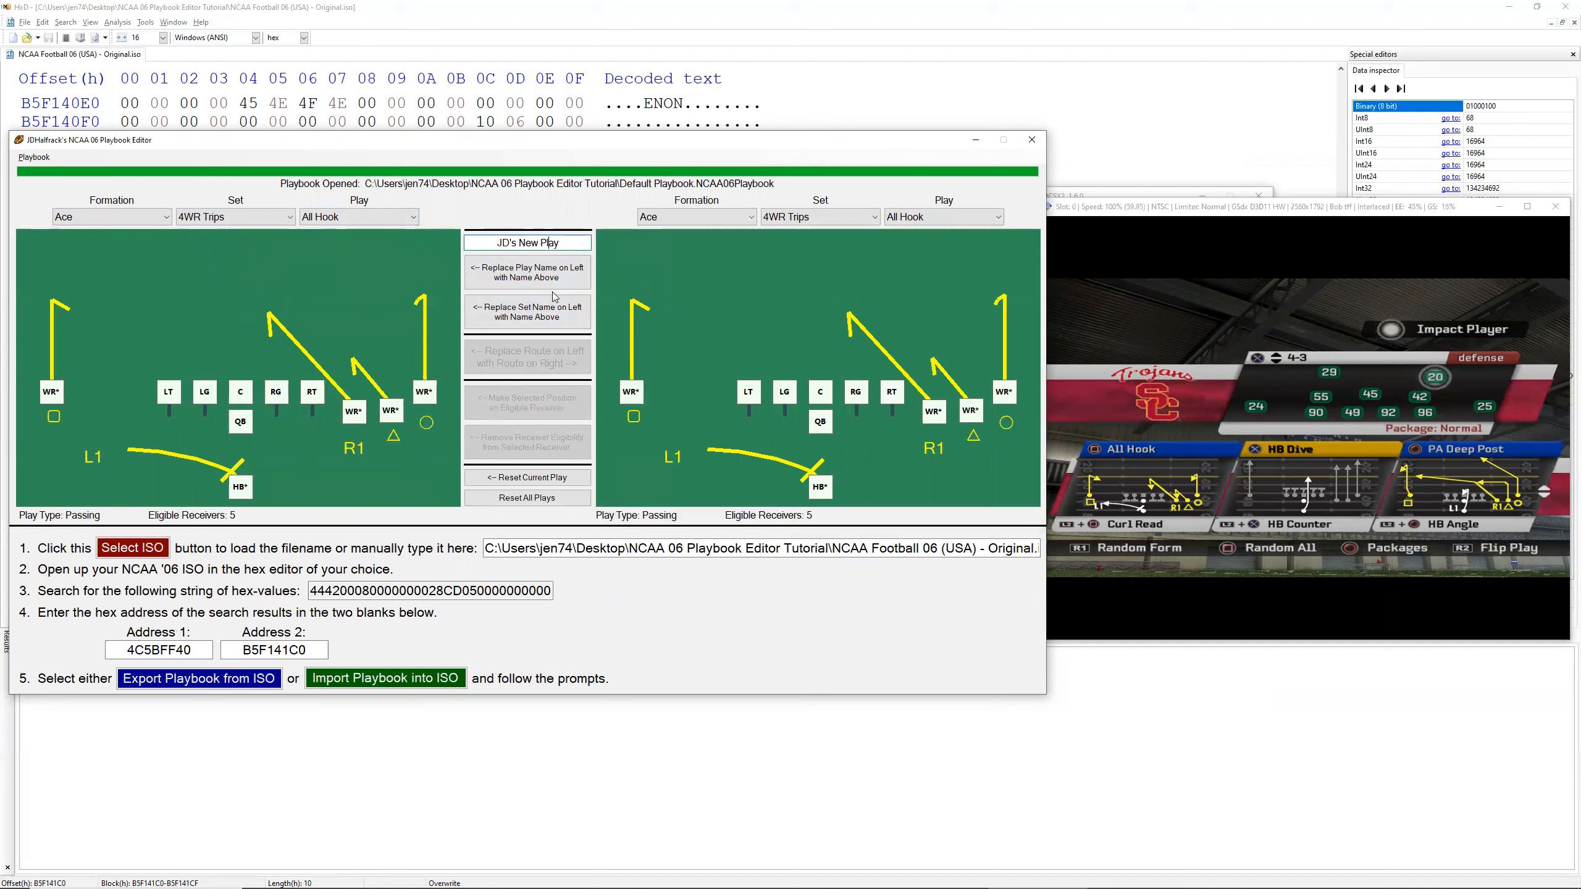
{"action": "left_click", "coordinate": [532, 284]}
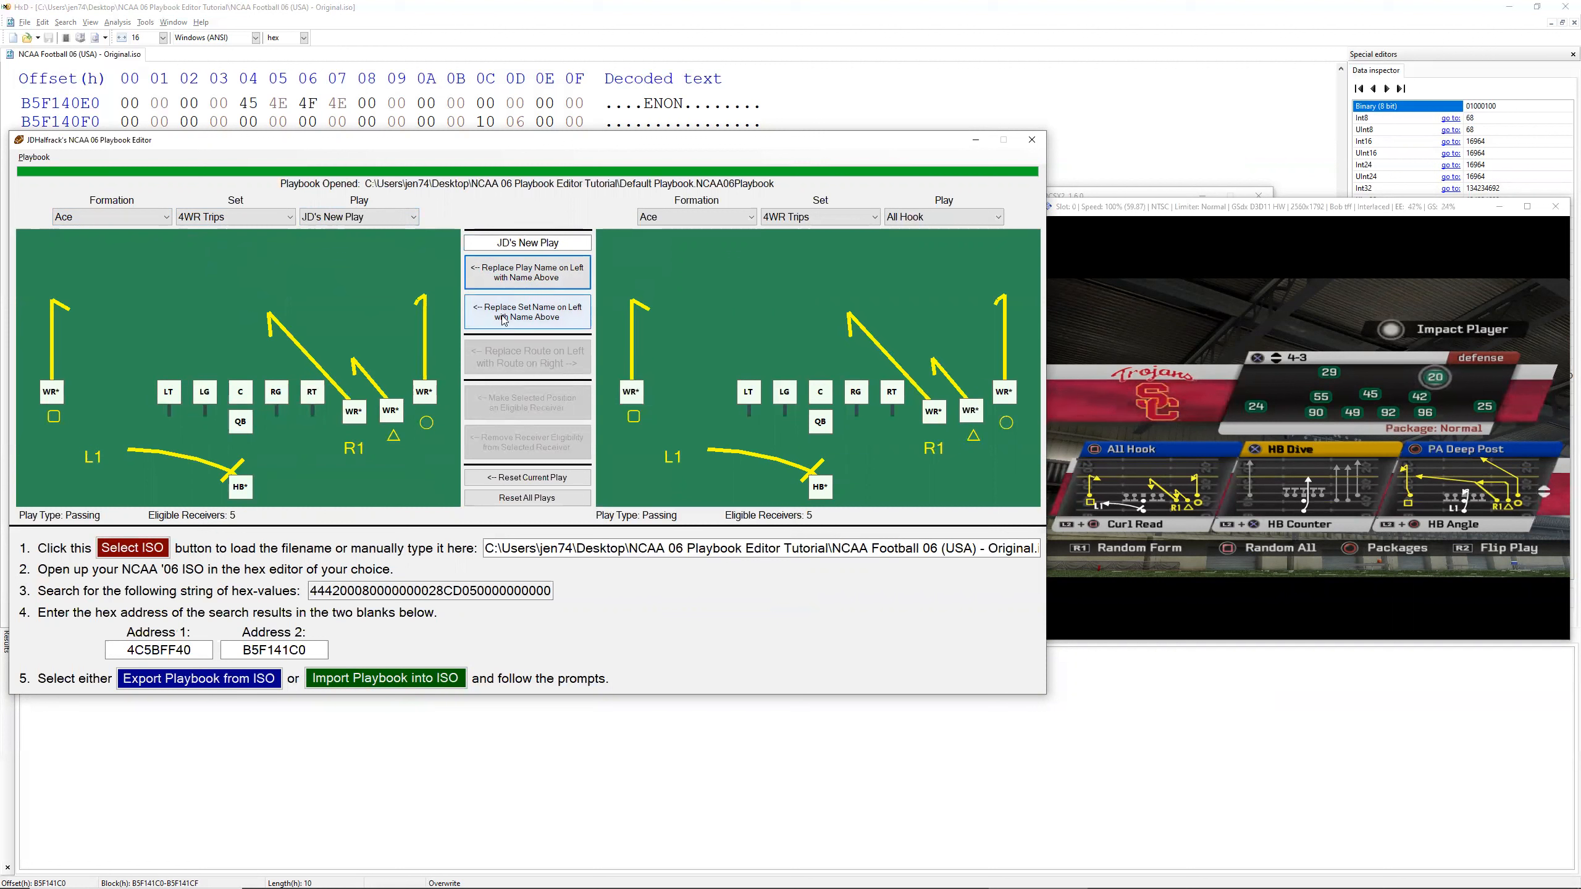
Step: Load RB Crosses from the Shotgun formation's 2 Back Slot set as the source play for routes
{"action": "left_click", "coordinate": [53, 392]}
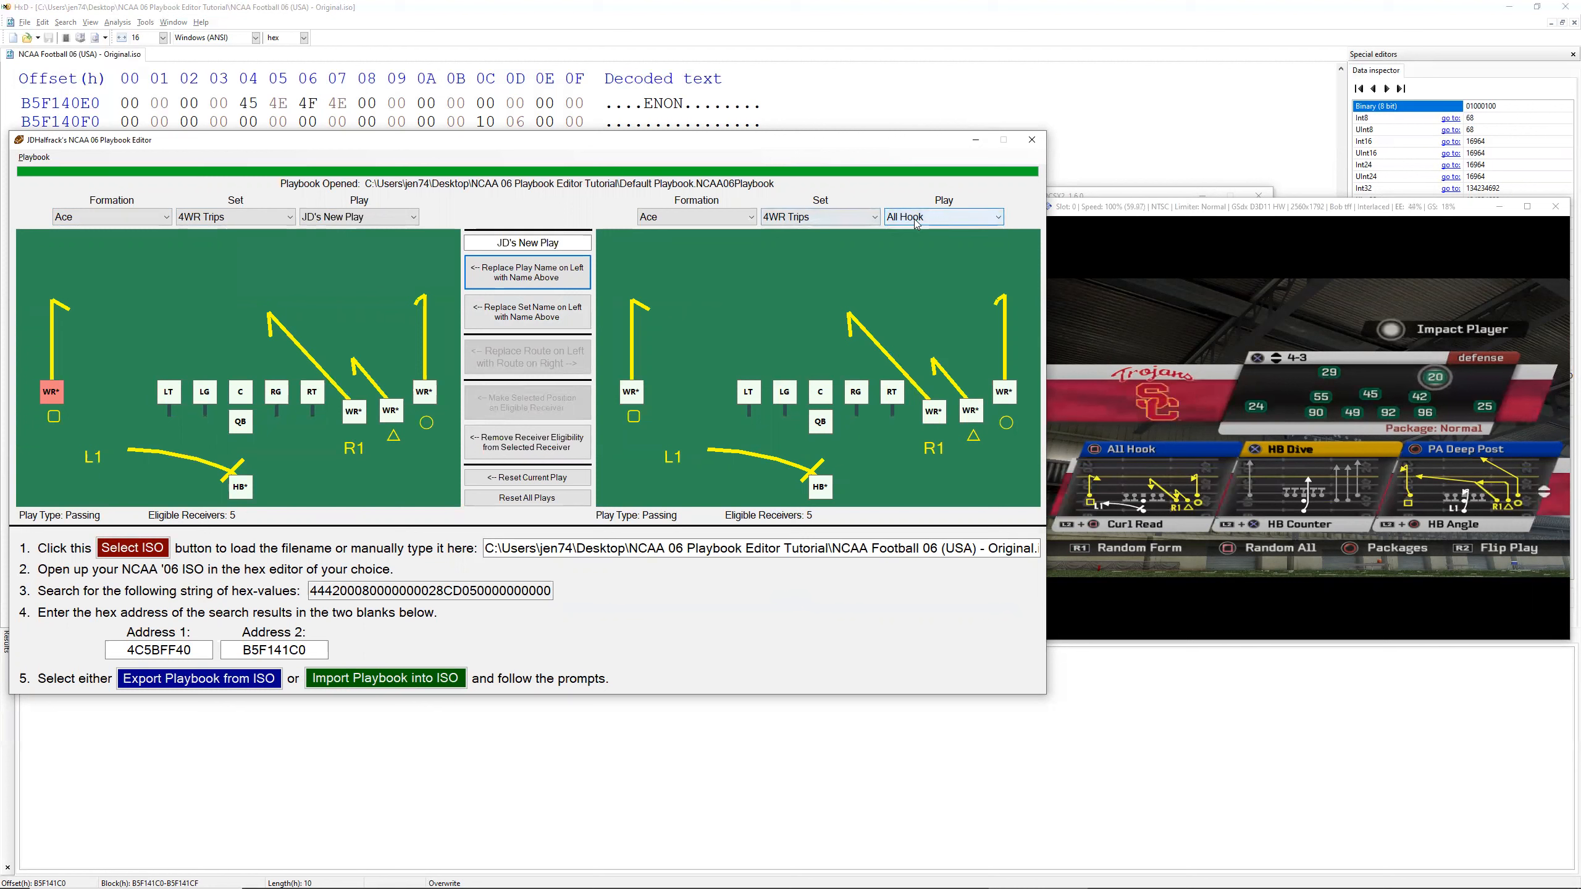
{"action": "scroll", "coordinate": [916, 223], "scroll_direction": "down", "scroll_amount": 1}
{"action": "left_click", "coordinate": [816, 221]}
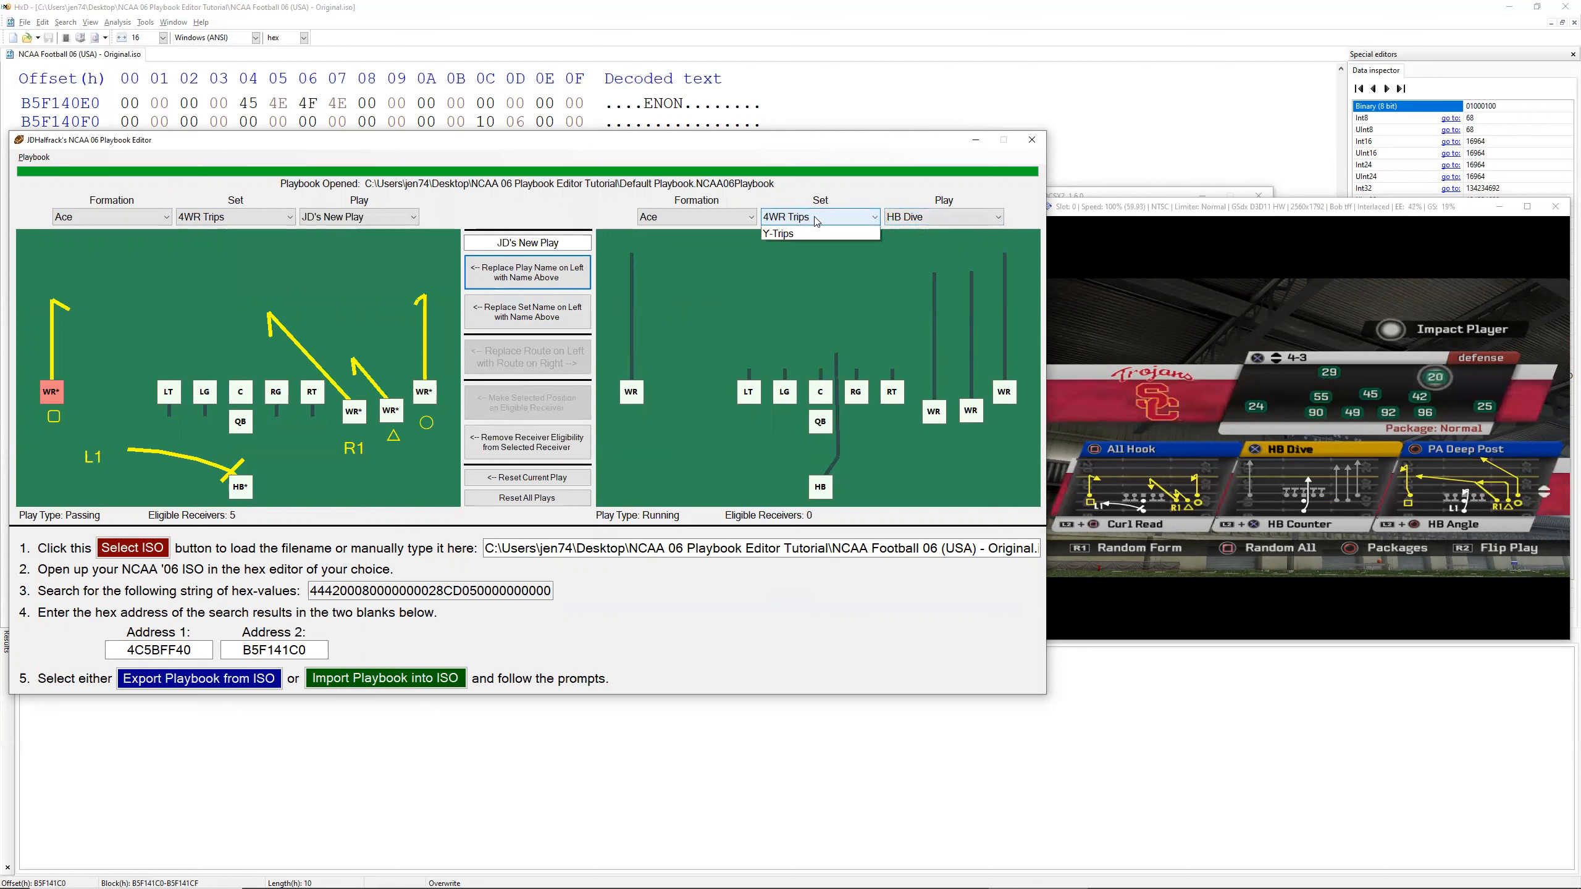
{"action": "left_click", "coordinate": [696, 221]}
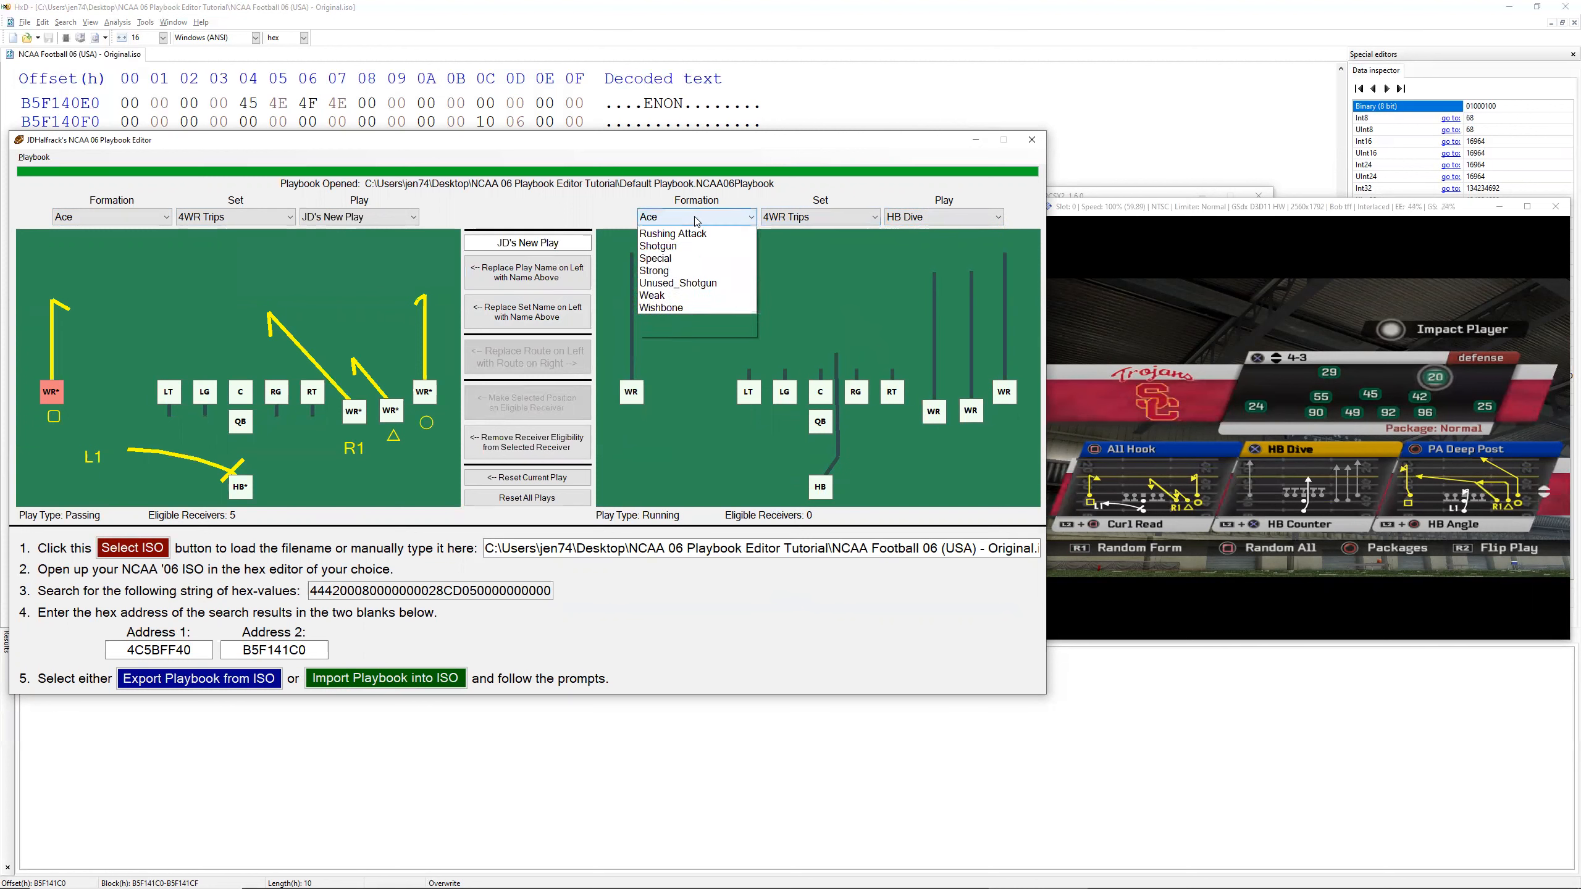
{"action": "left_click", "coordinate": [697, 393]}
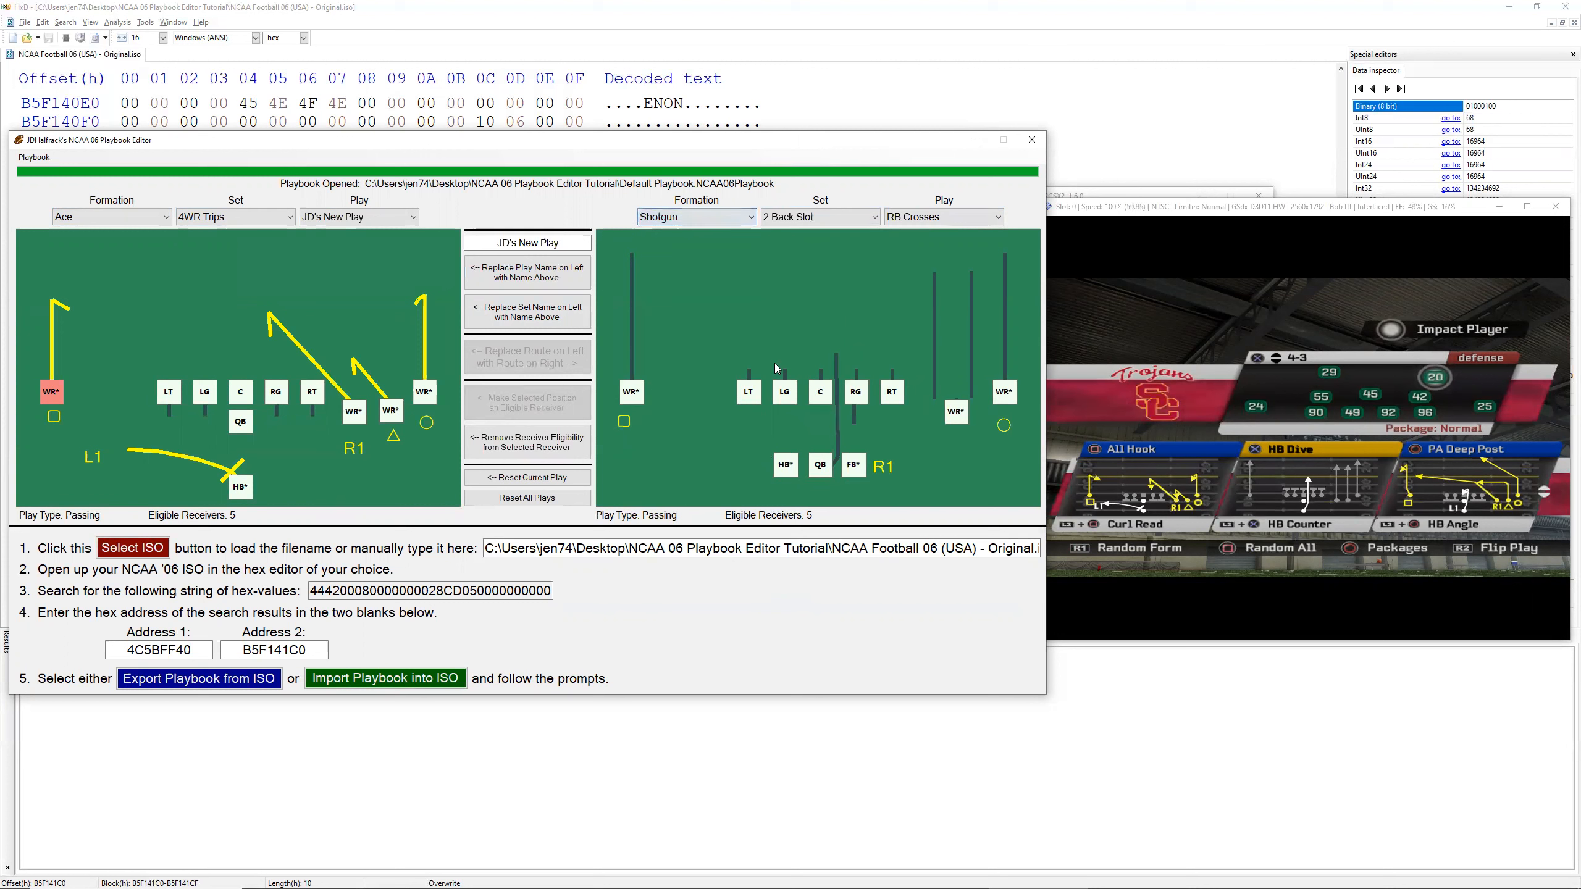
Step: Replace the circle receiver's route in JD's New Play with the circle receiver's route from RB Crosses
{"action": "left_click", "coordinate": [1004, 392]}
{"action": "left_click", "coordinate": [429, 388]}
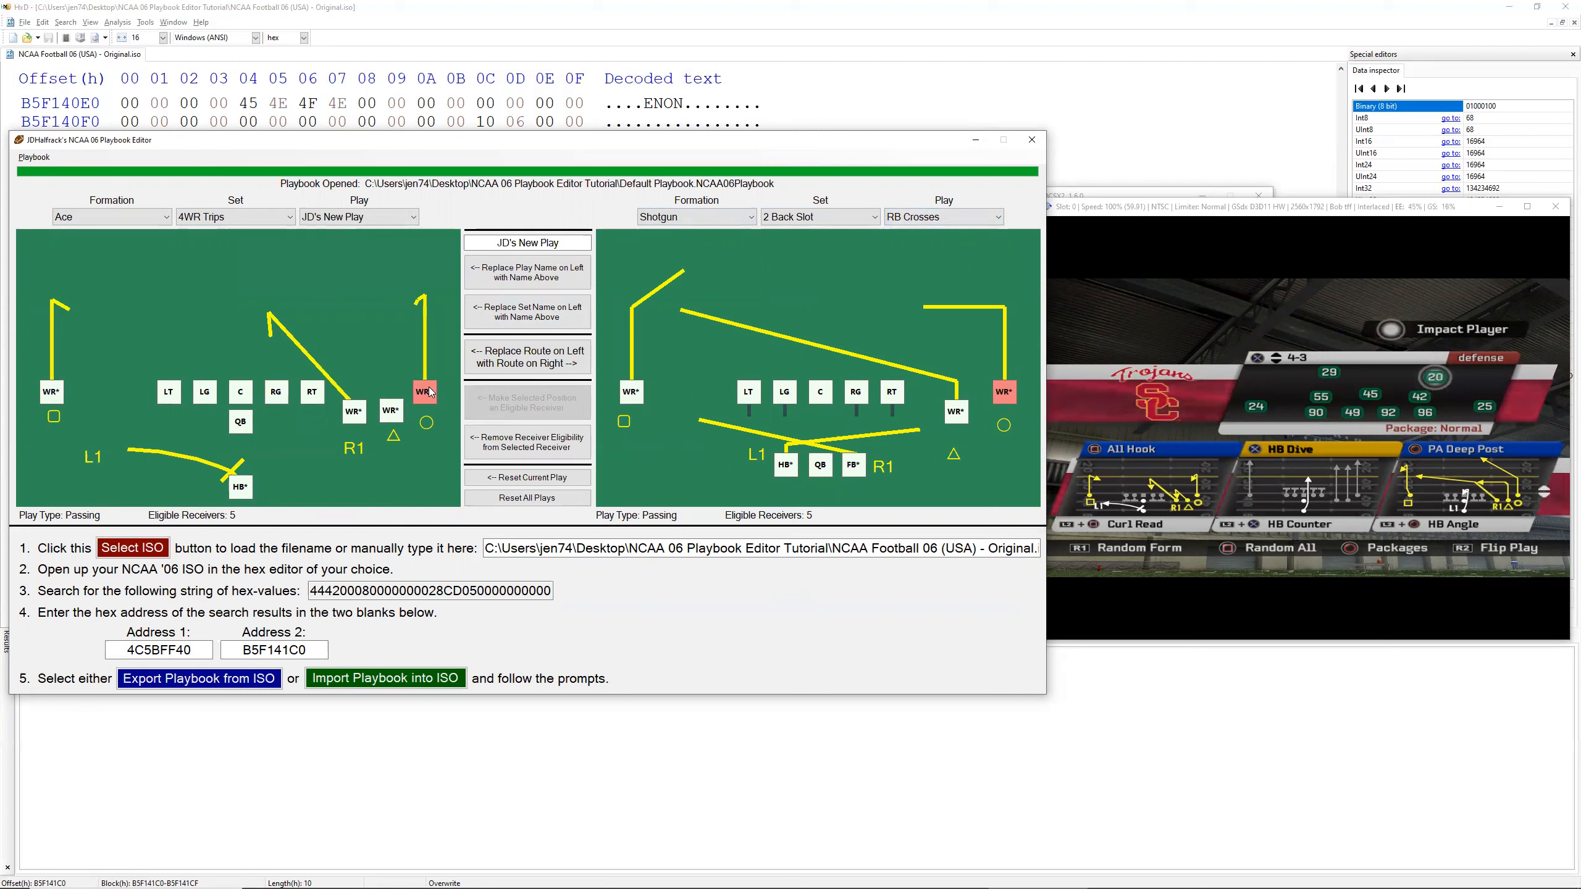
{"action": "left_click", "coordinate": [534, 444]}
{"action": "left_click", "coordinate": [538, 403]}
{"action": "left_click", "coordinate": [526, 350]}
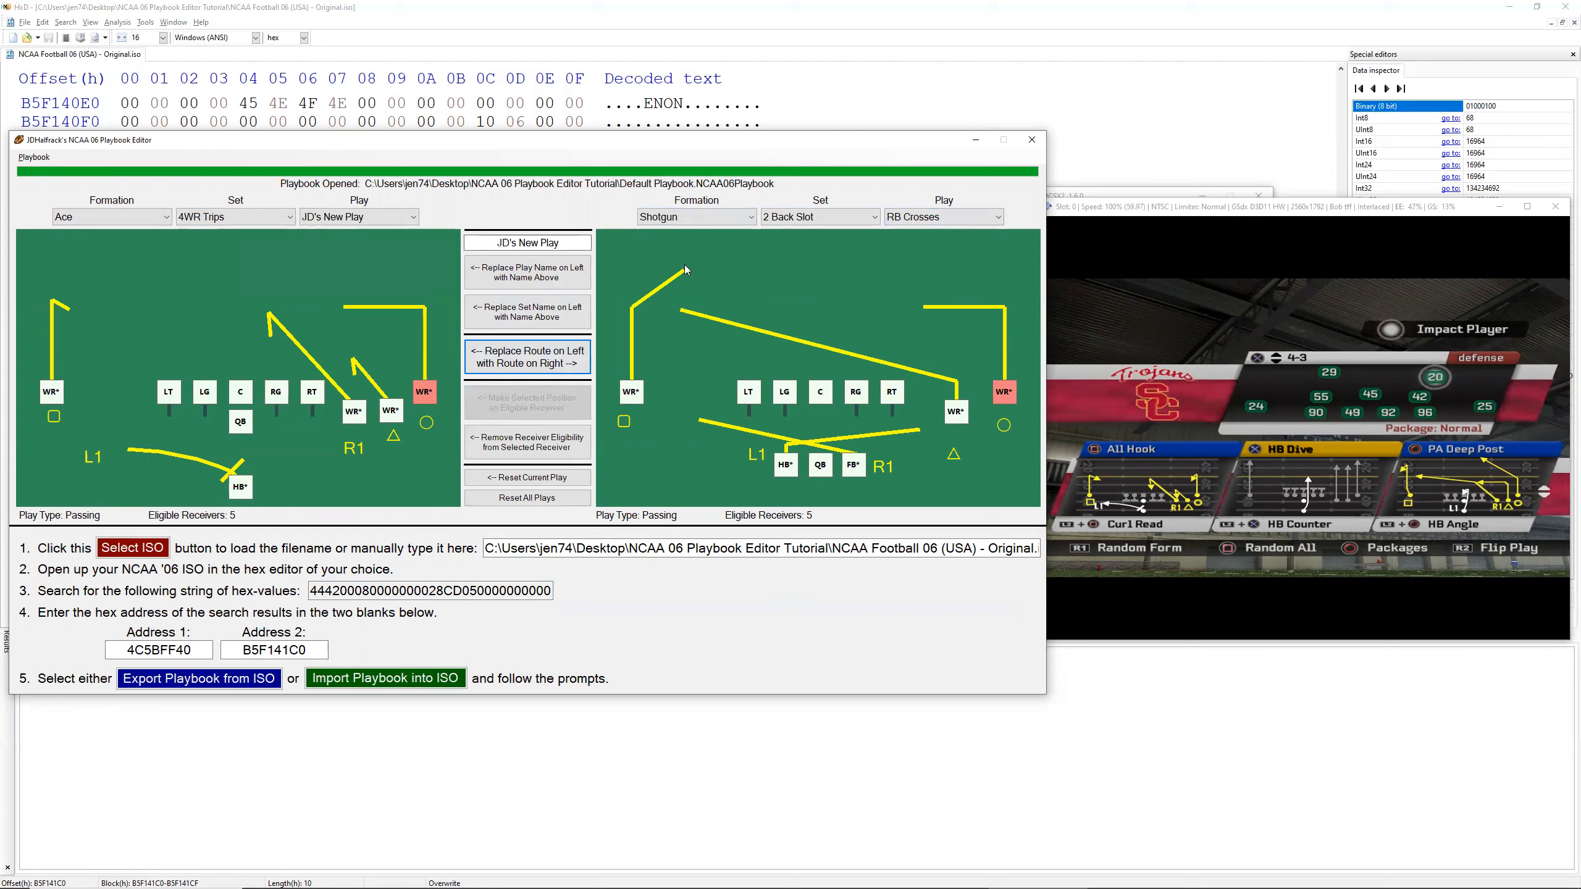
Step: Switch the source play to Angle and replace the HB route in JD's New Play with its HB route
{"action": "scroll", "coordinate": [923, 225], "scroll_direction": "up", "scroll_amount": 2}
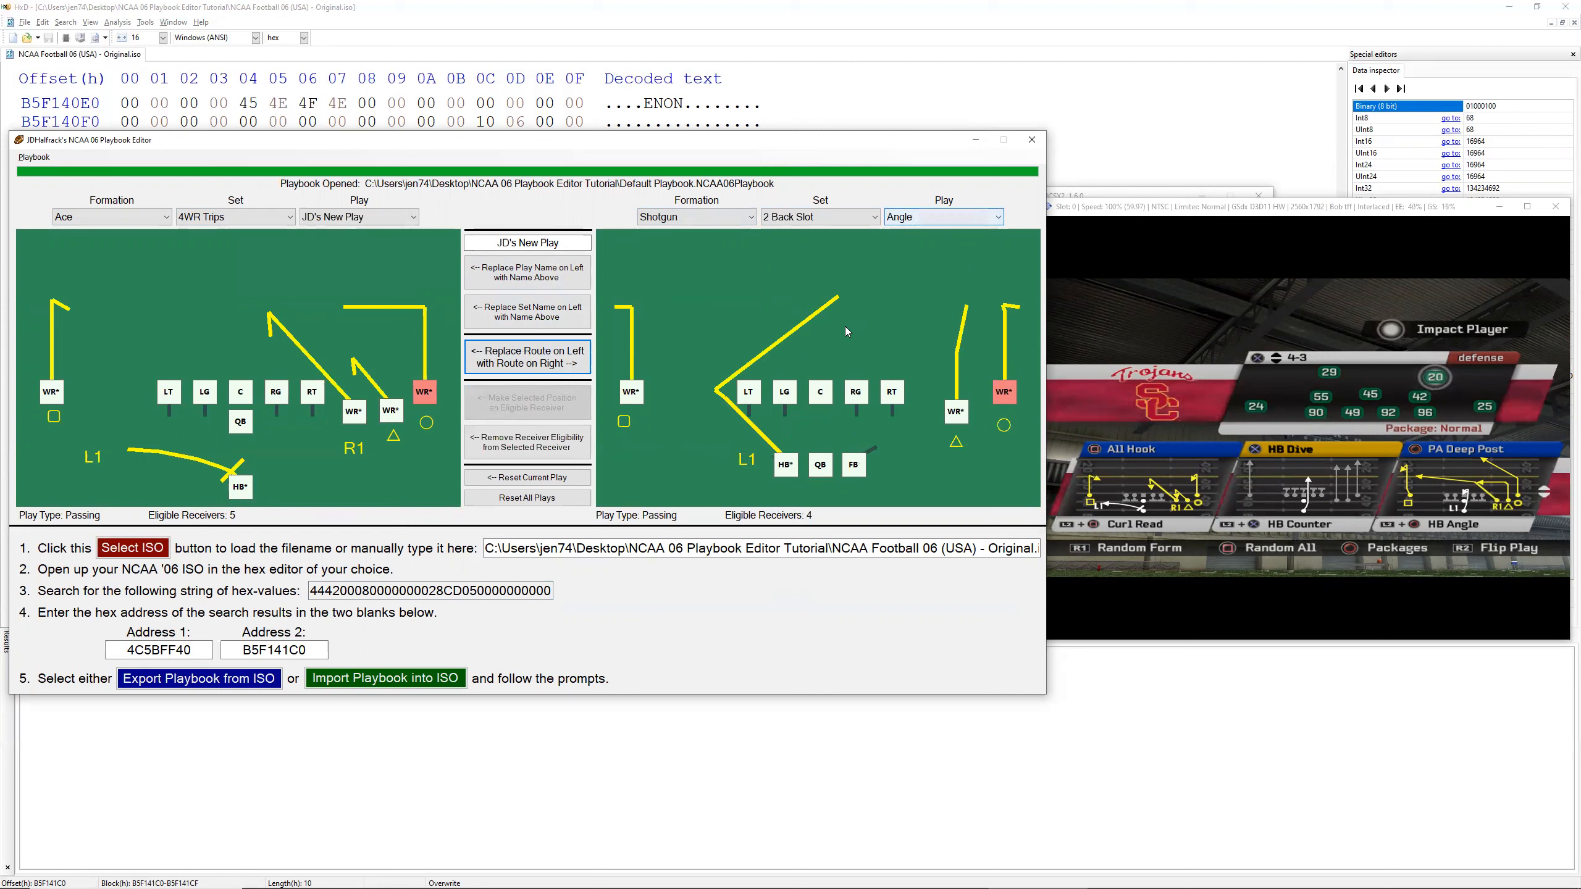
{"action": "left_click", "coordinate": [787, 470]}
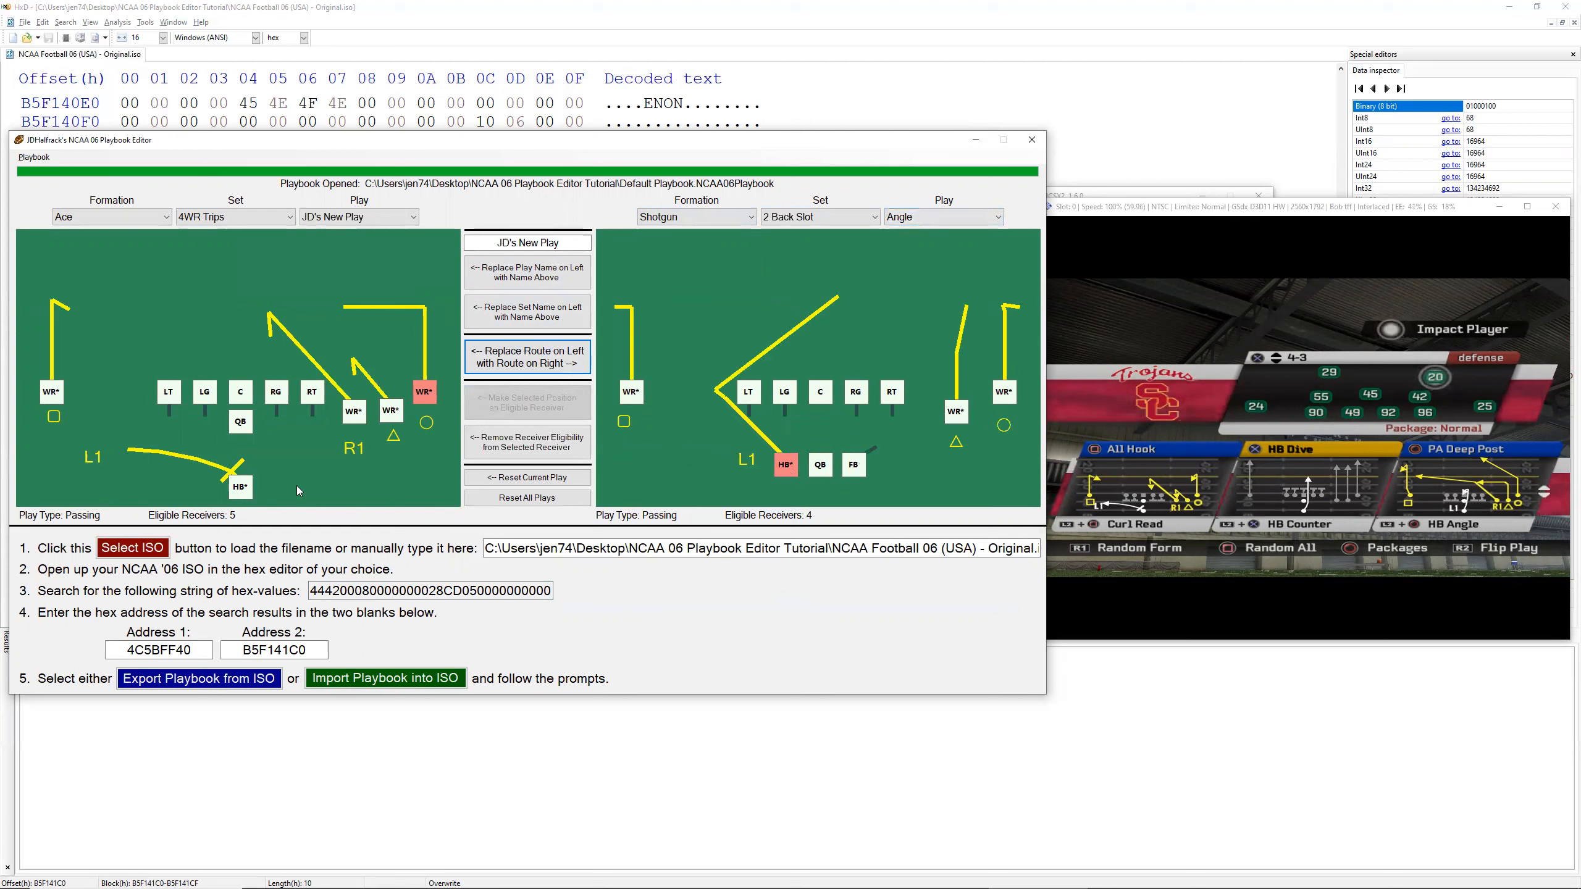
{"action": "left_click", "coordinate": [242, 488]}
{"action": "left_click", "coordinate": [537, 358]}
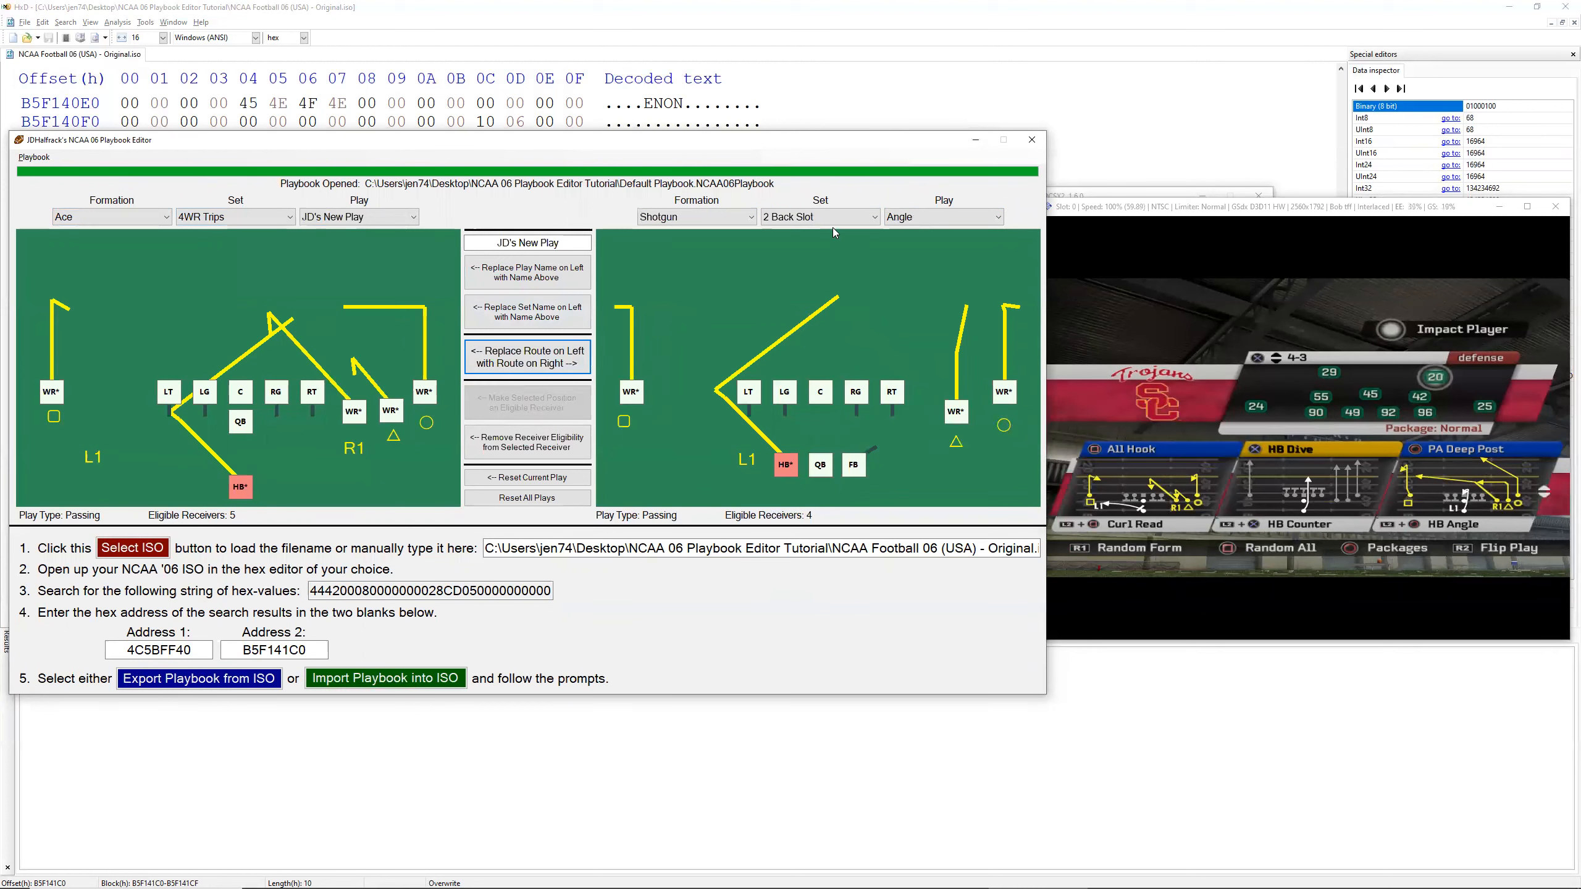
Step: Switch the source to Shotgun 5-Wide Middle Clear and replace the square receiver's route in JD's New Play with its square receiver's route
{"action": "scroll", "coordinate": [819, 225], "scroll_direction": "down", "scroll_amount": 2}
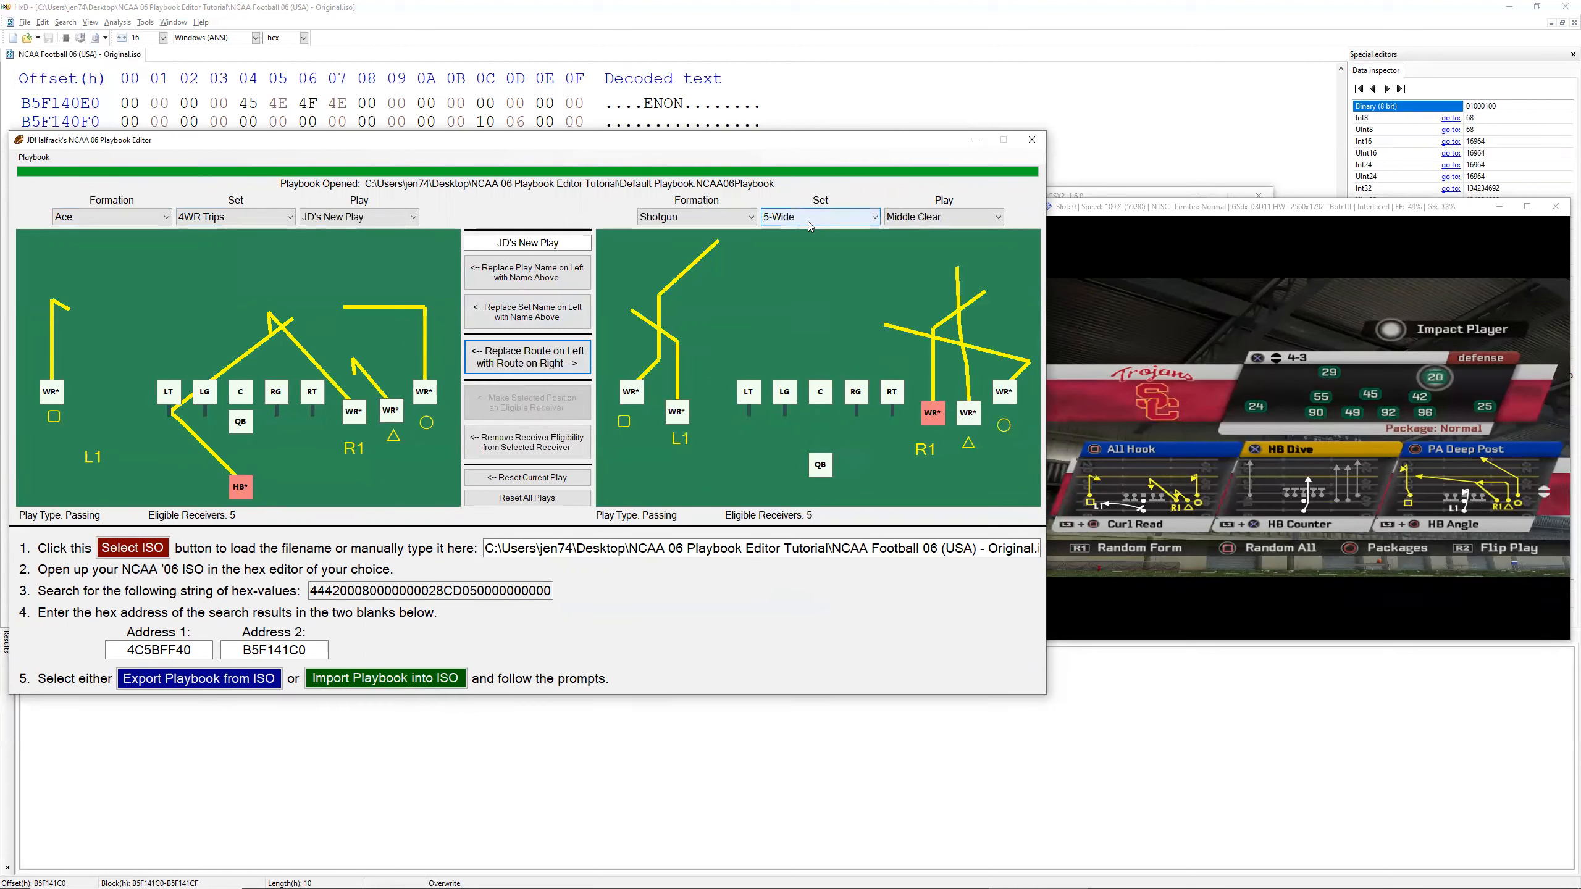
{"action": "left_click", "coordinate": [668, 406]}
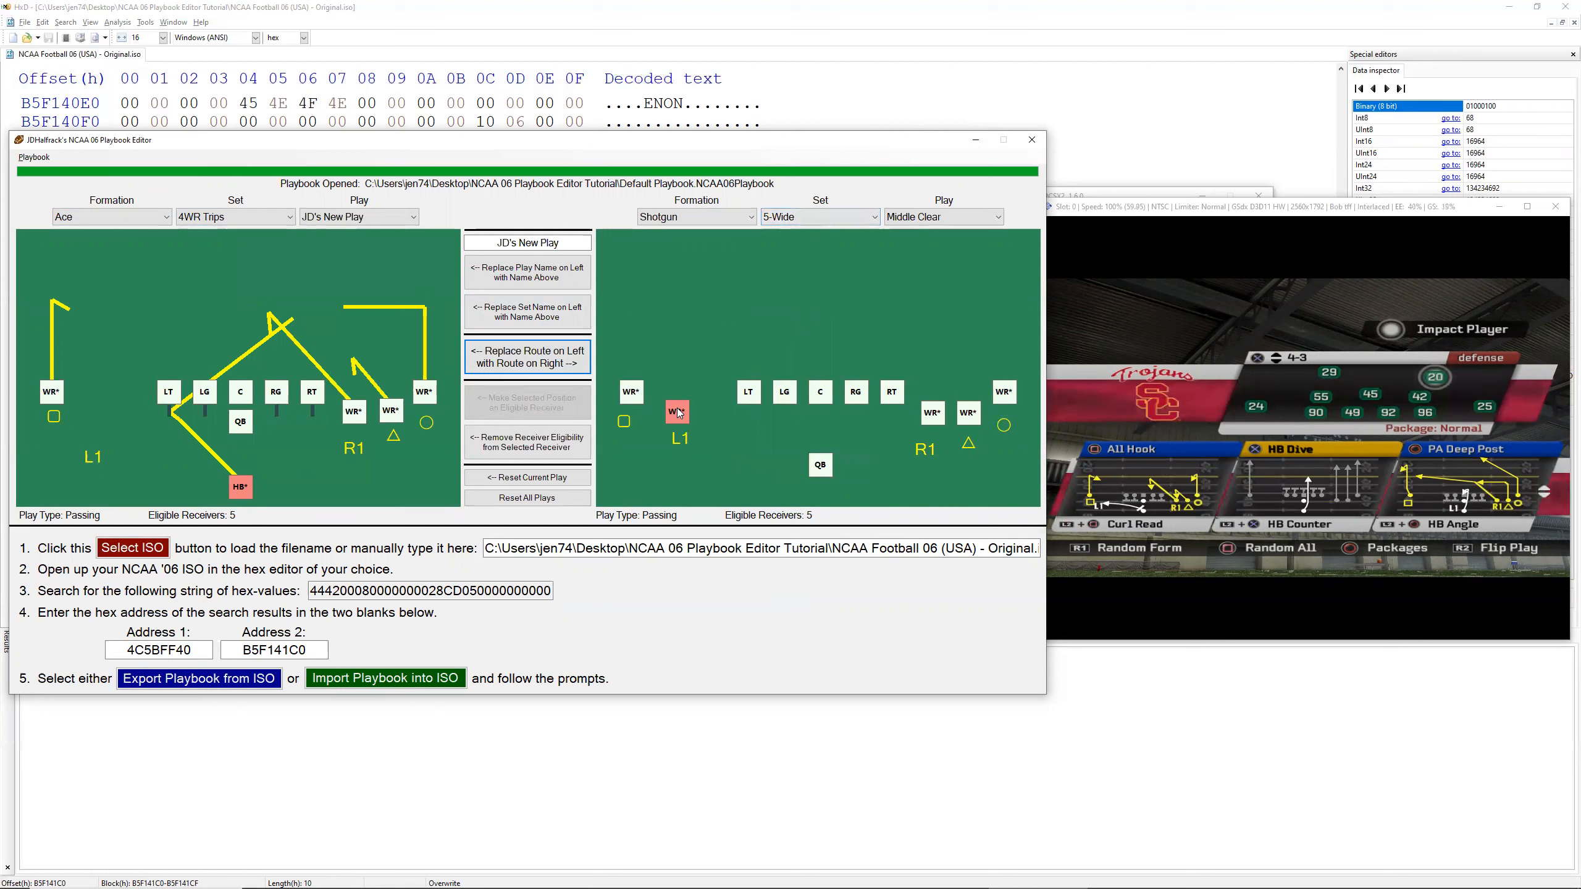
{"action": "left_click", "coordinate": [628, 395]}
{"action": "left_click", "coordinate": [59, 397]}
{"action": "left_click", "coordinate": [530, 361]}
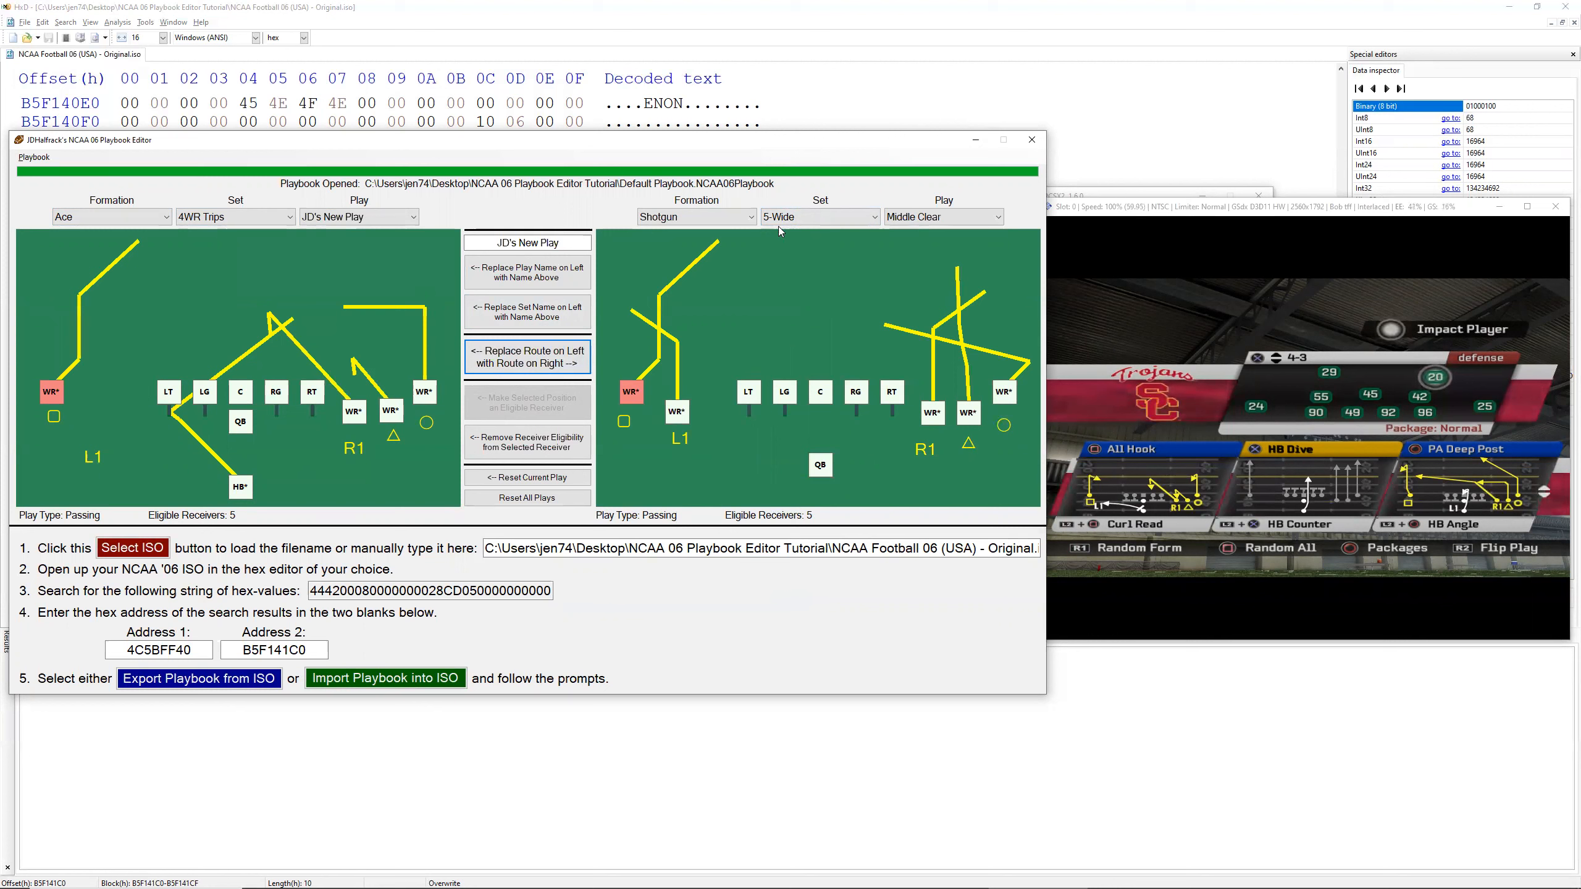
Step: Replace the R1 and triangle receivers' routes in JD's New Play with the R1 receiver's route from Middle Clear
{"action": "left_click", "coordinate": [932, 414]}
{"action": "left_click", "coordinate": [353, 411]}
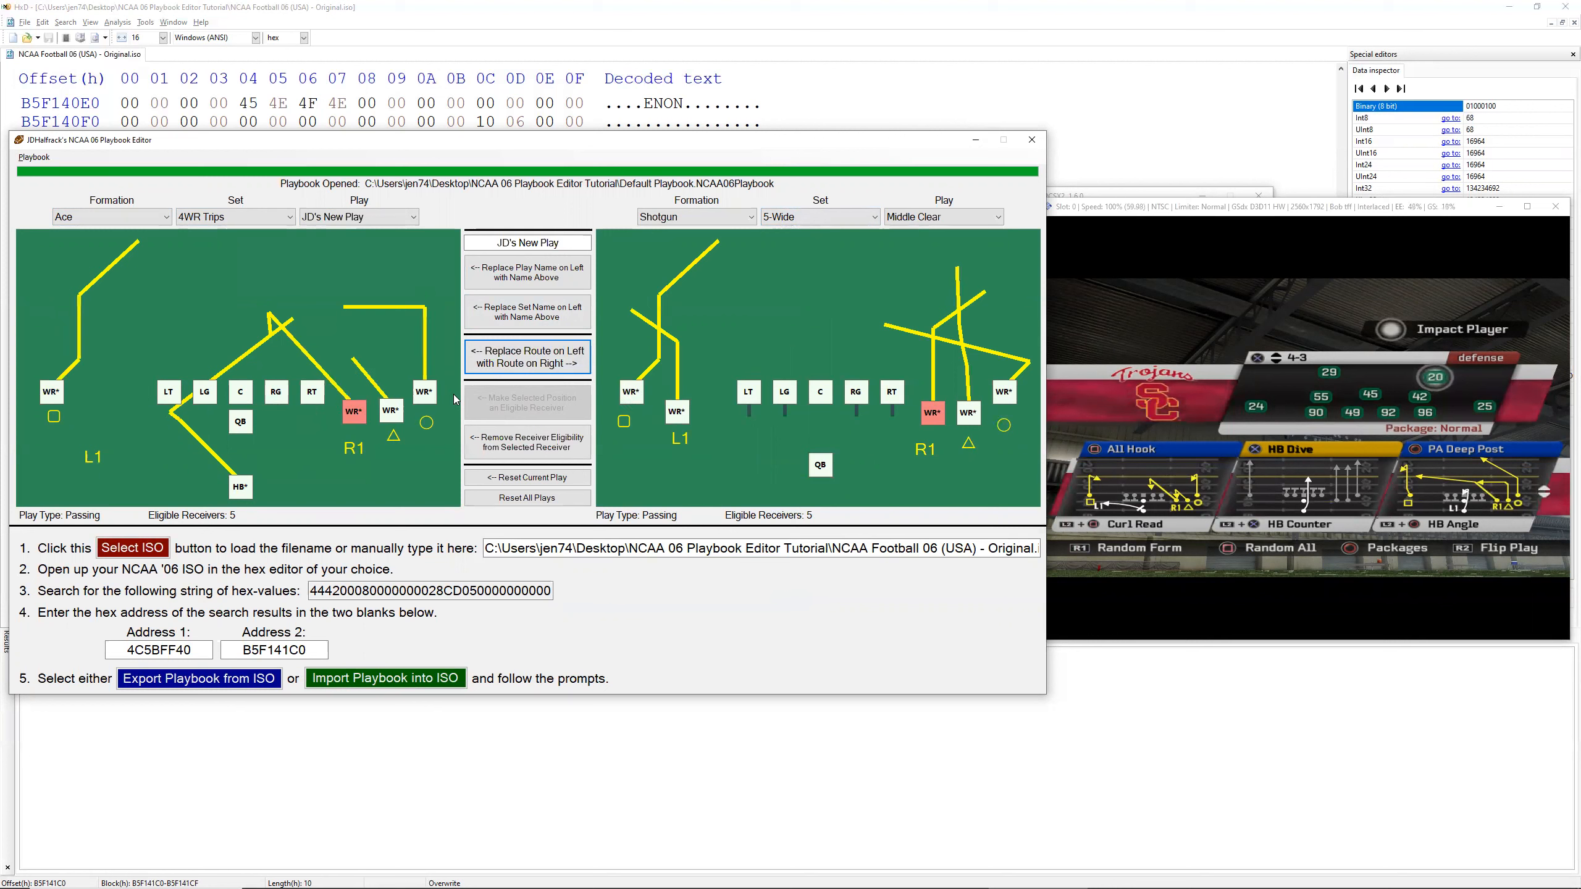
{"action": "left_click", "coordinate": [534, 344]}
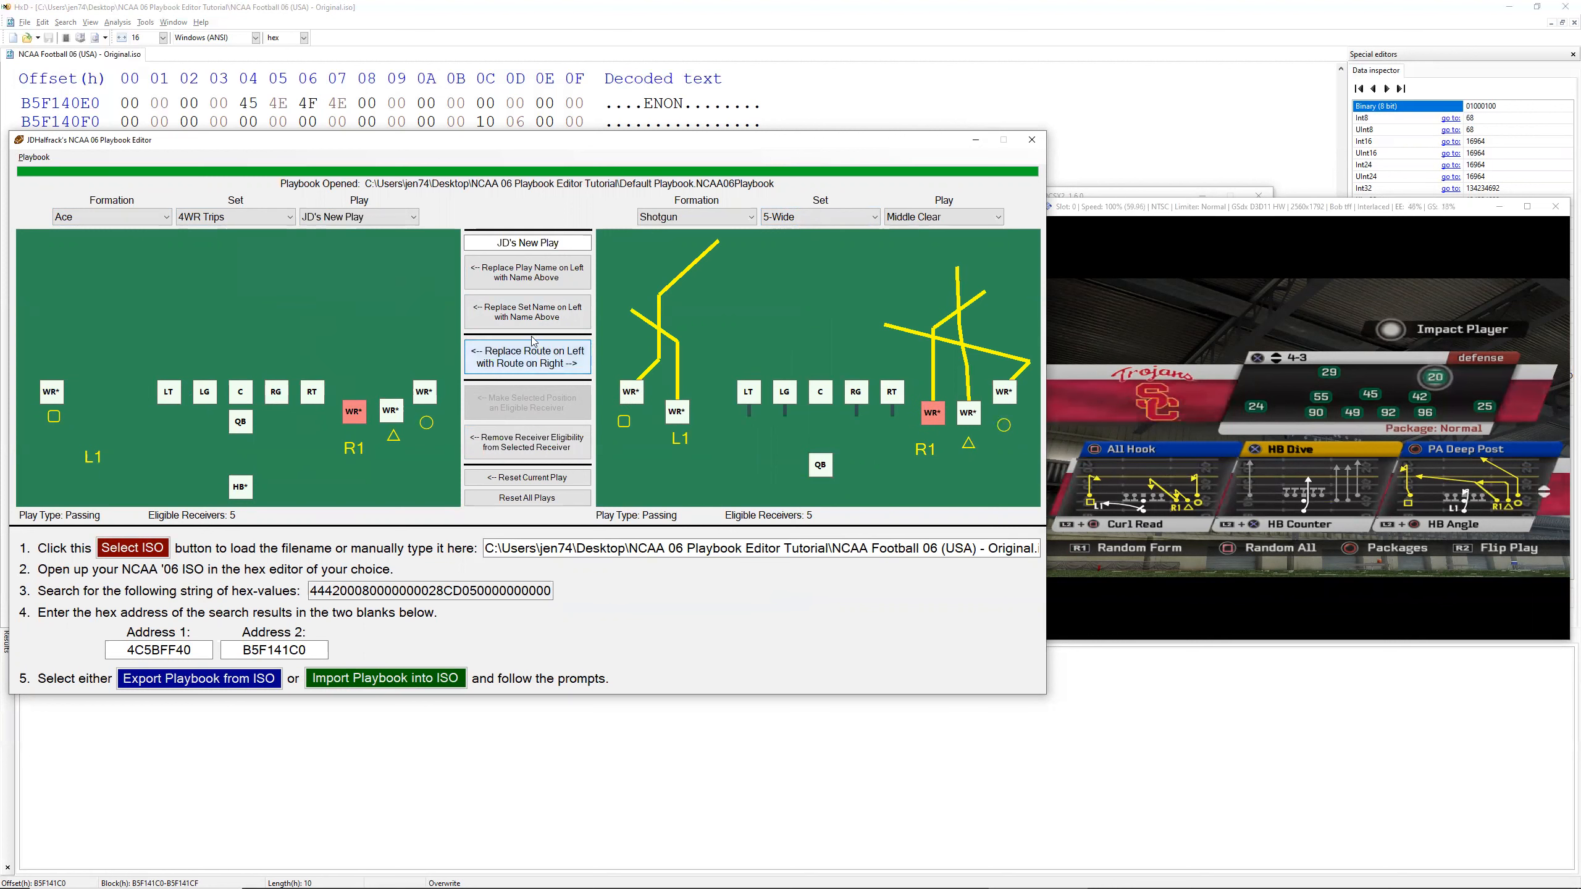
{"action": "left_click", "coordinate": [386, 412]}
{"action": "left_click", "coordinate": [543, 366]}
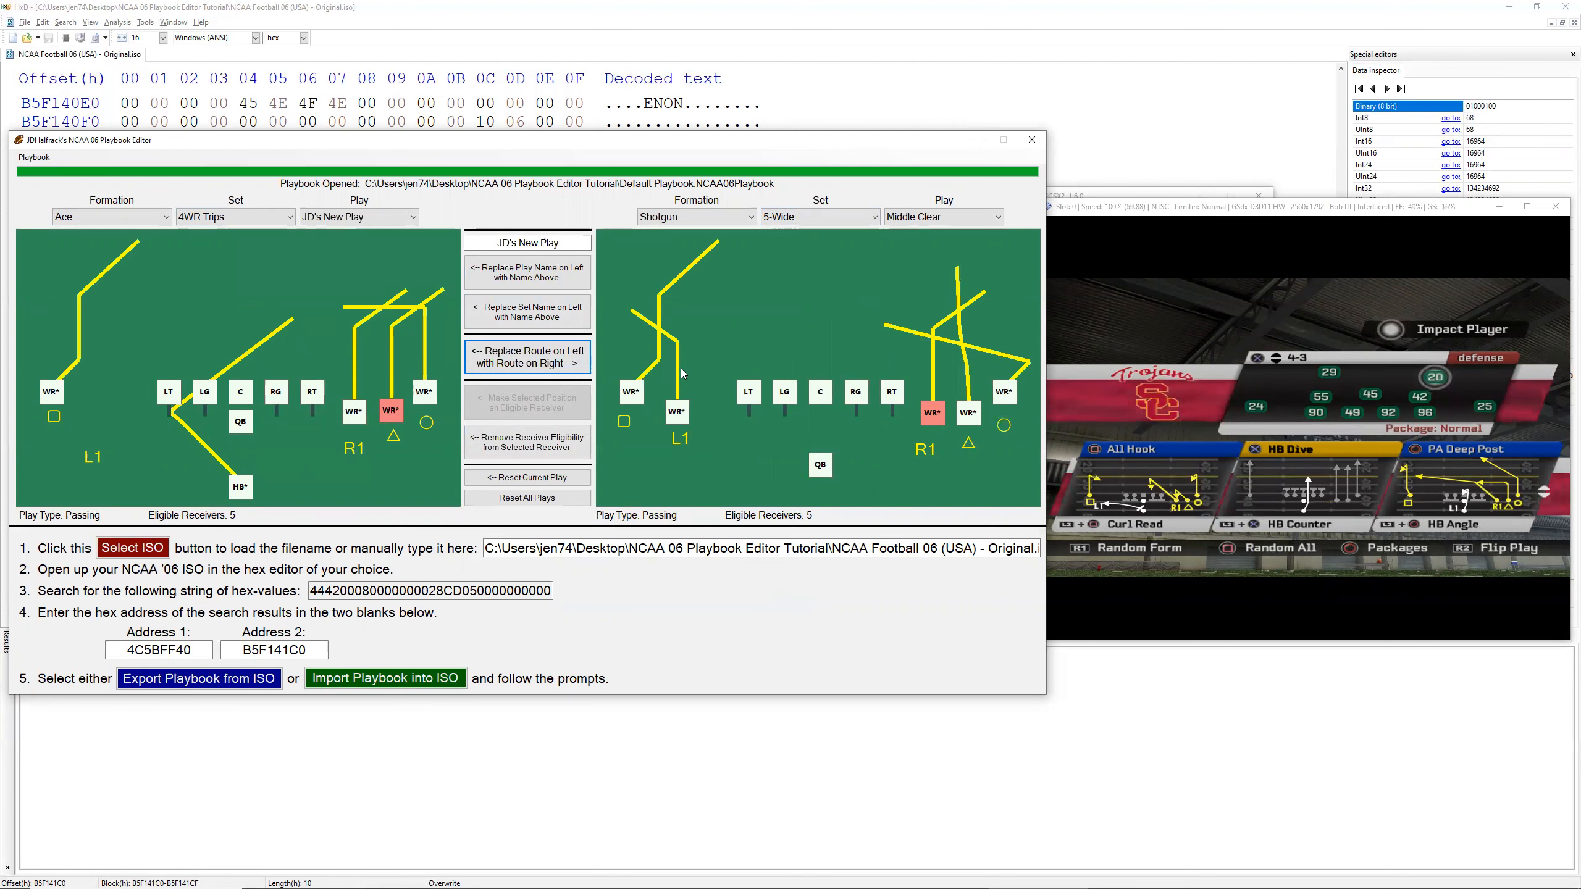
Step: Replace the triangle receiver's route in JD's New Play with the triangle receiver's route from Middle Clear and save the playbook
{"action": "left_click", "coordinate": [972, 412]}
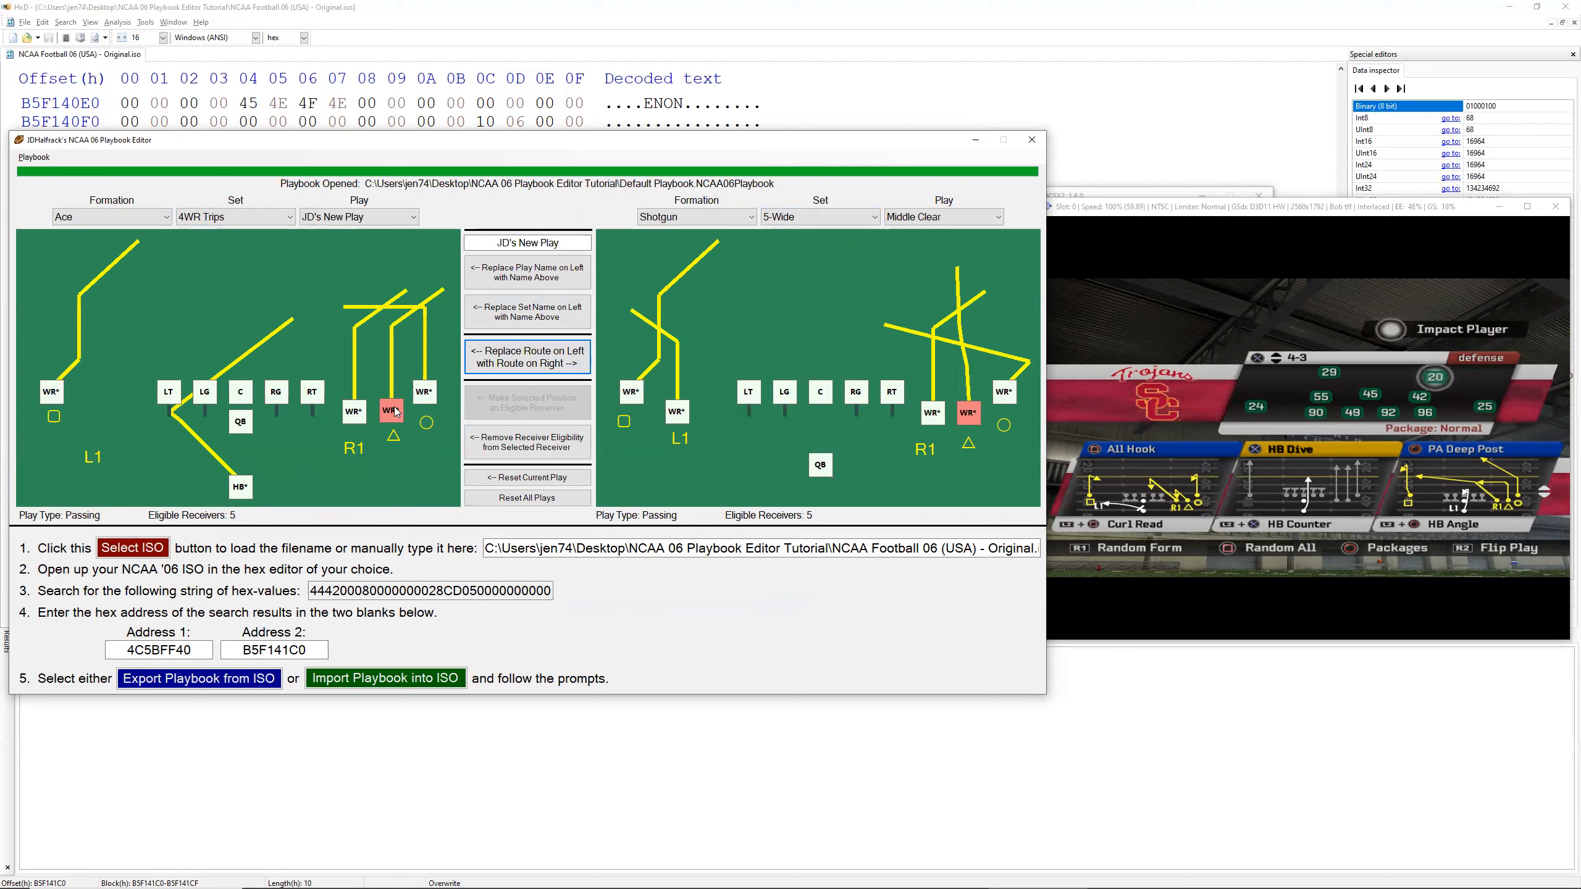
{"action": "left_click", "coordinate": [428, 405]}
{"action": "left_click", "coordinate": [391, 410]}
{"action": "left_click", "coordinate": [528, 357]}
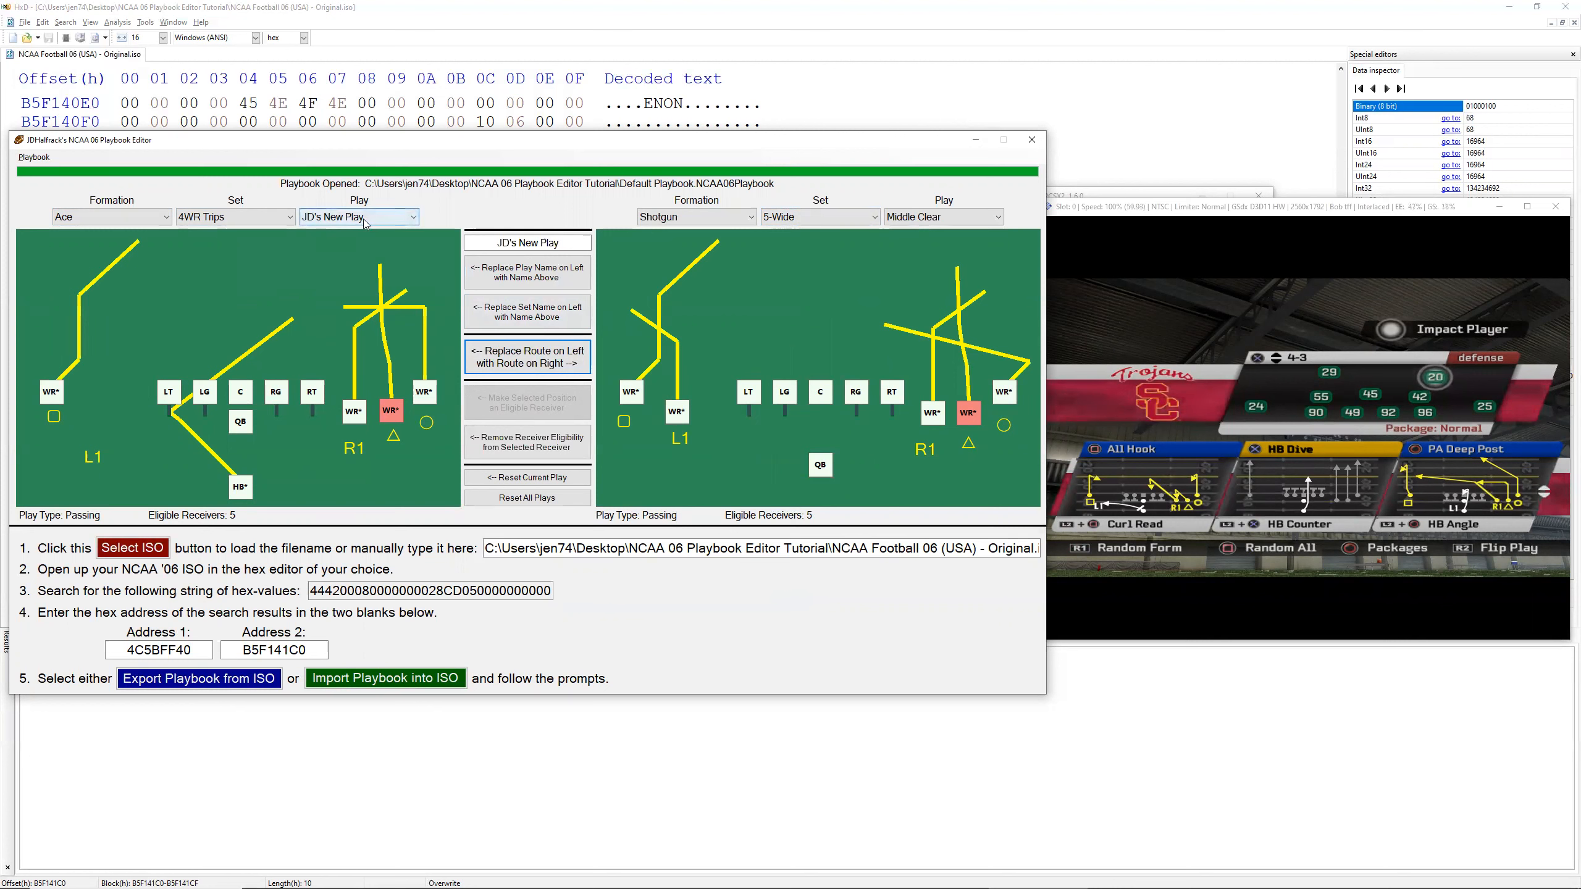
{"action": "left_click", "coordinate": [34, 158]}
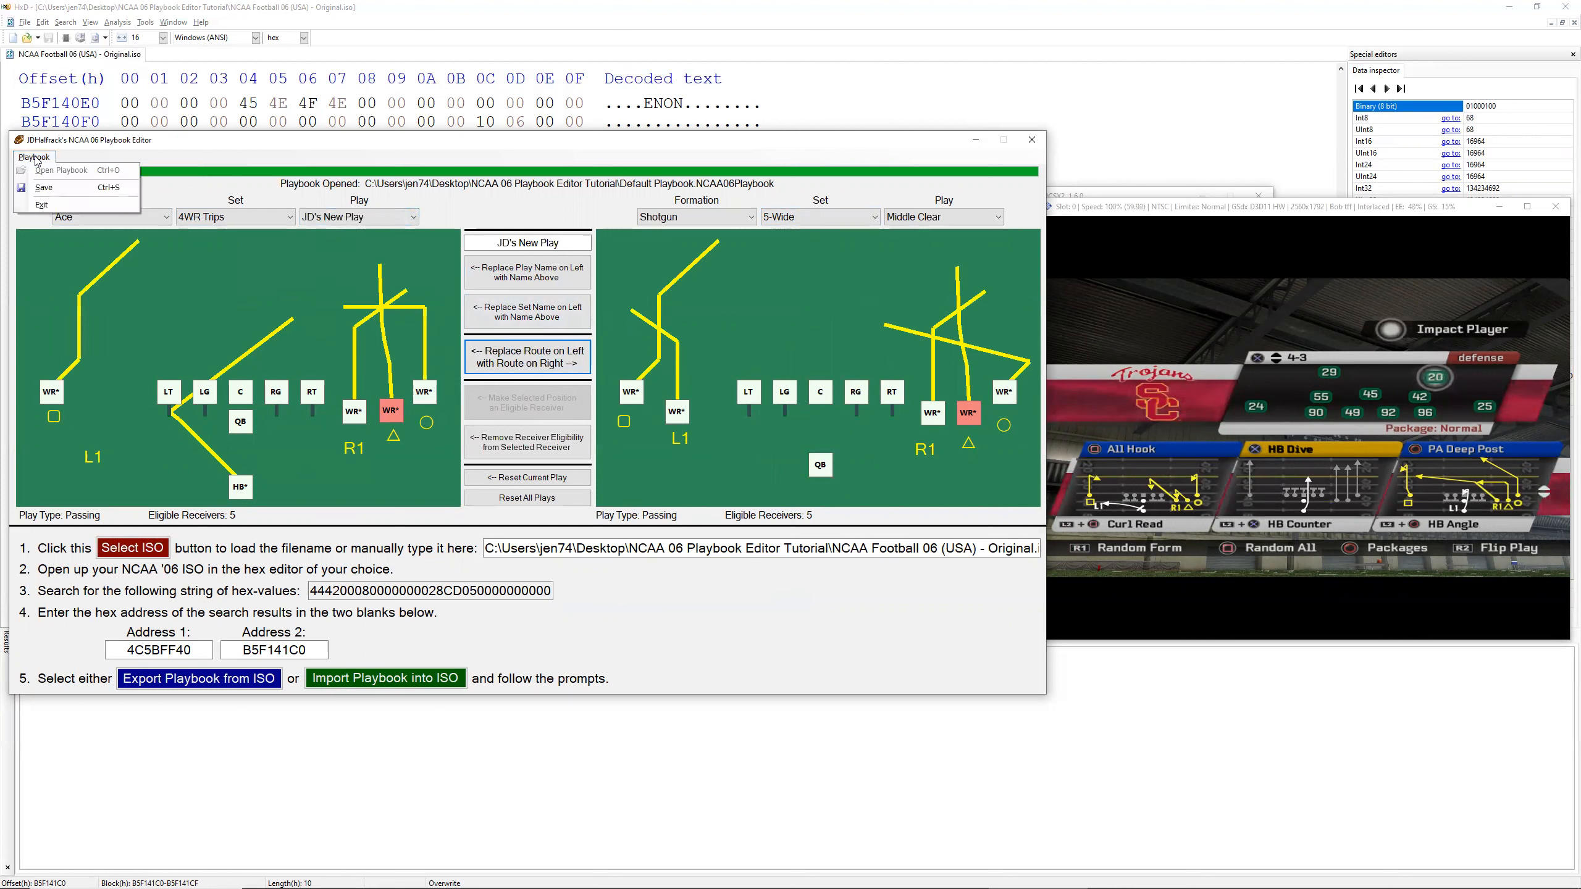
{"action": "left_click", "coordinate": [44, 187]}
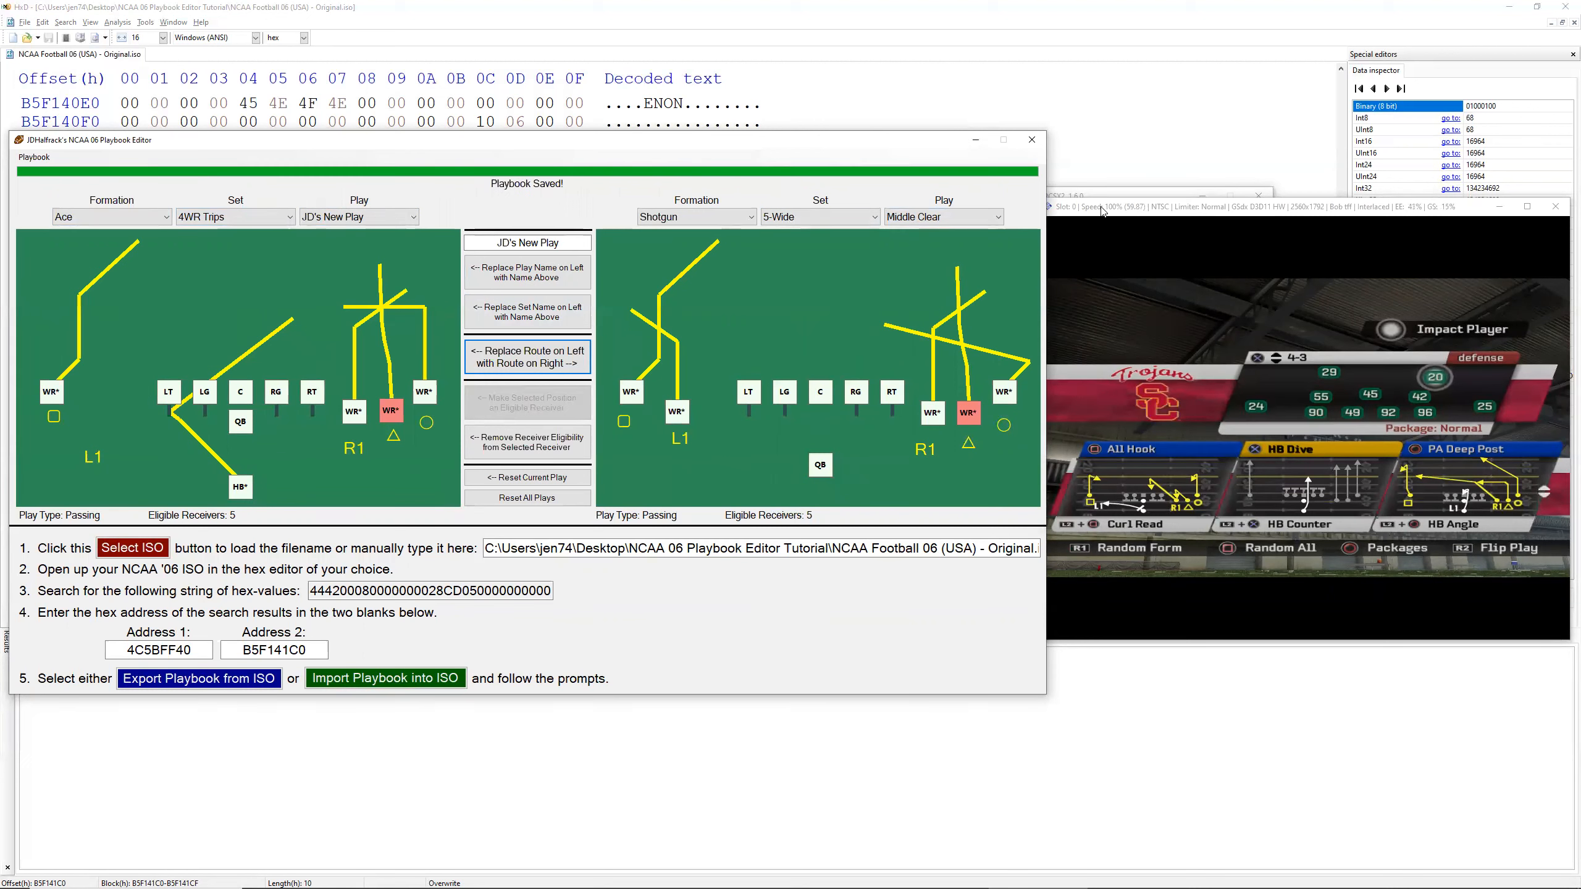
Step: While selecting an ISO, duplicate NCAA Football 06 (USA) - Original.iso in the Desktop folder NCAA 06 Playbook Editor Tutorial
{"action": "left_click", "coordinate": [133, 547]}
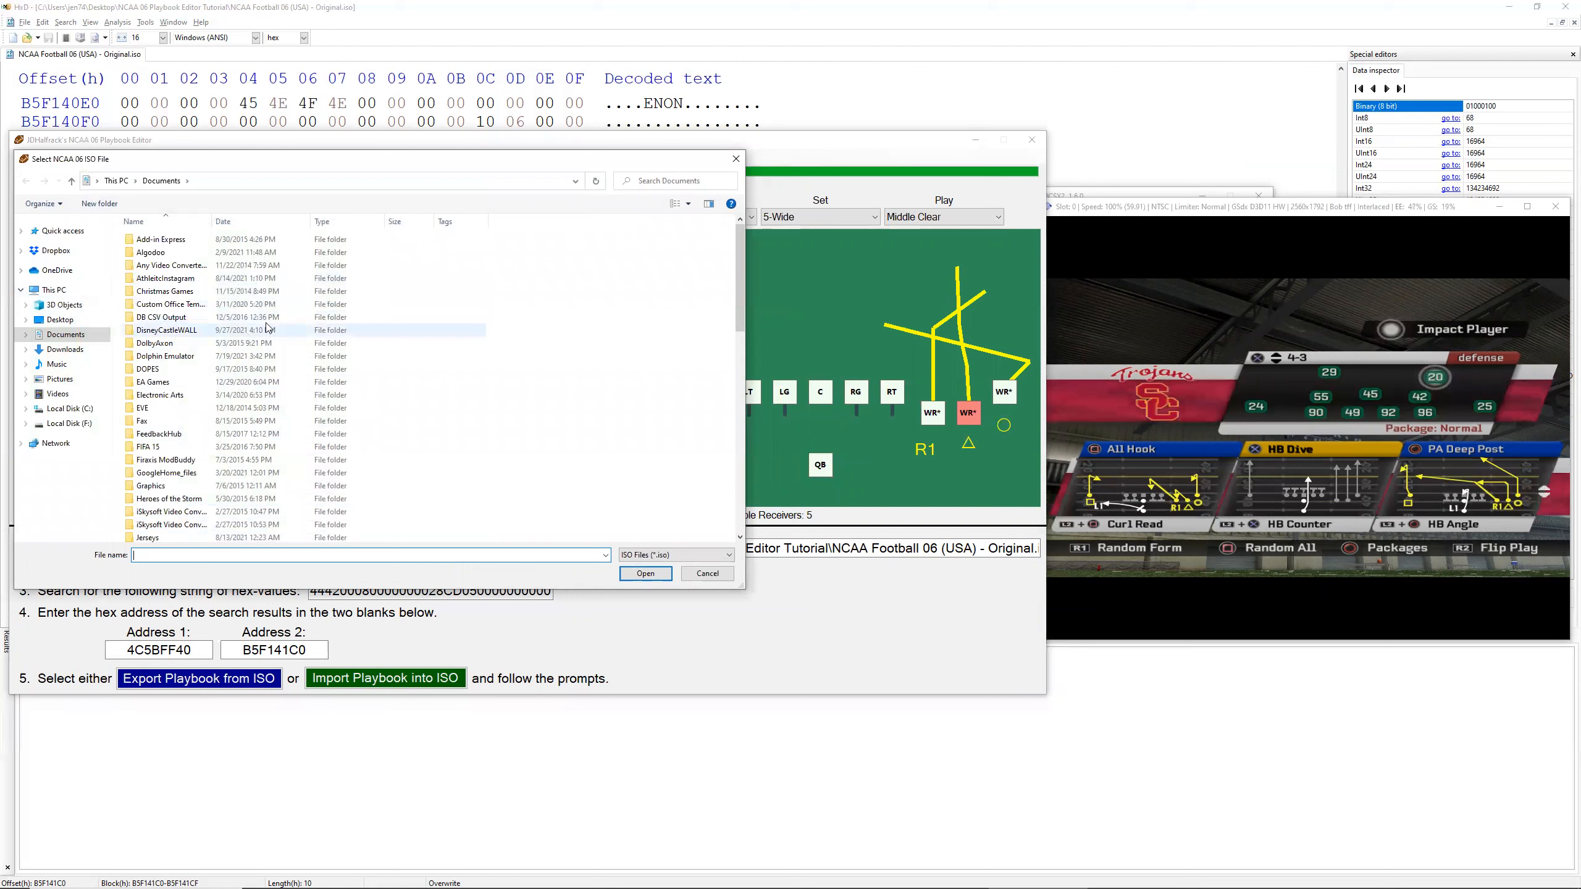
{"action": "scroll", "coordinate": [286, 340], "scroll_direction": "down", "scroll_amount": 5}
{"action": "scroll", "coordinate": [286, 340], "scroll_direction": "up", "scroll_amount": 5}
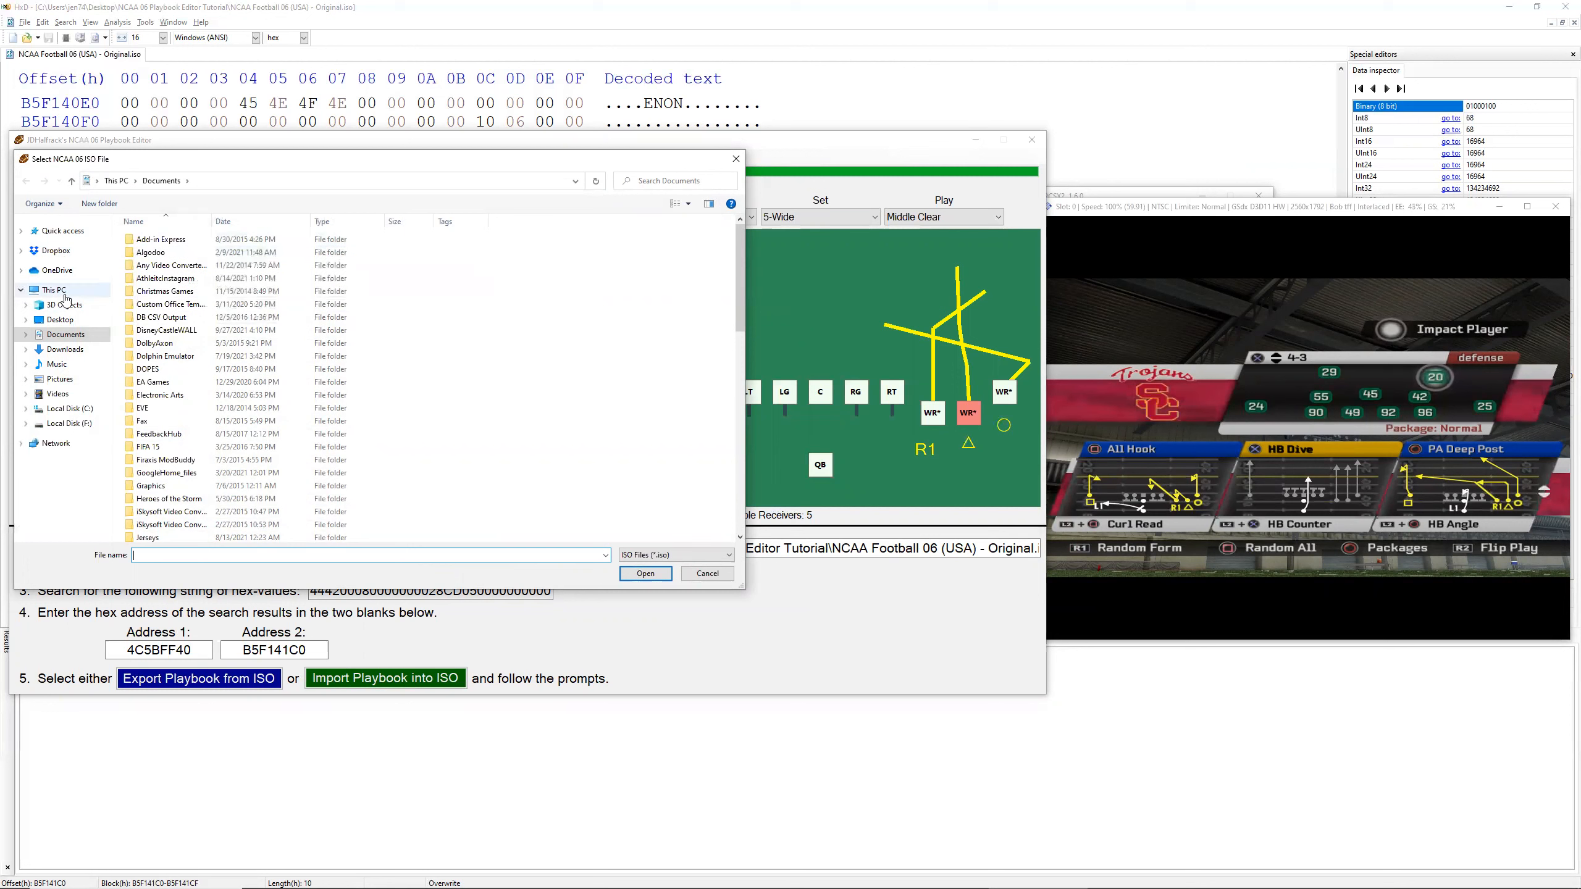
{"action": "left_click", "coordinate": [62, 320]}
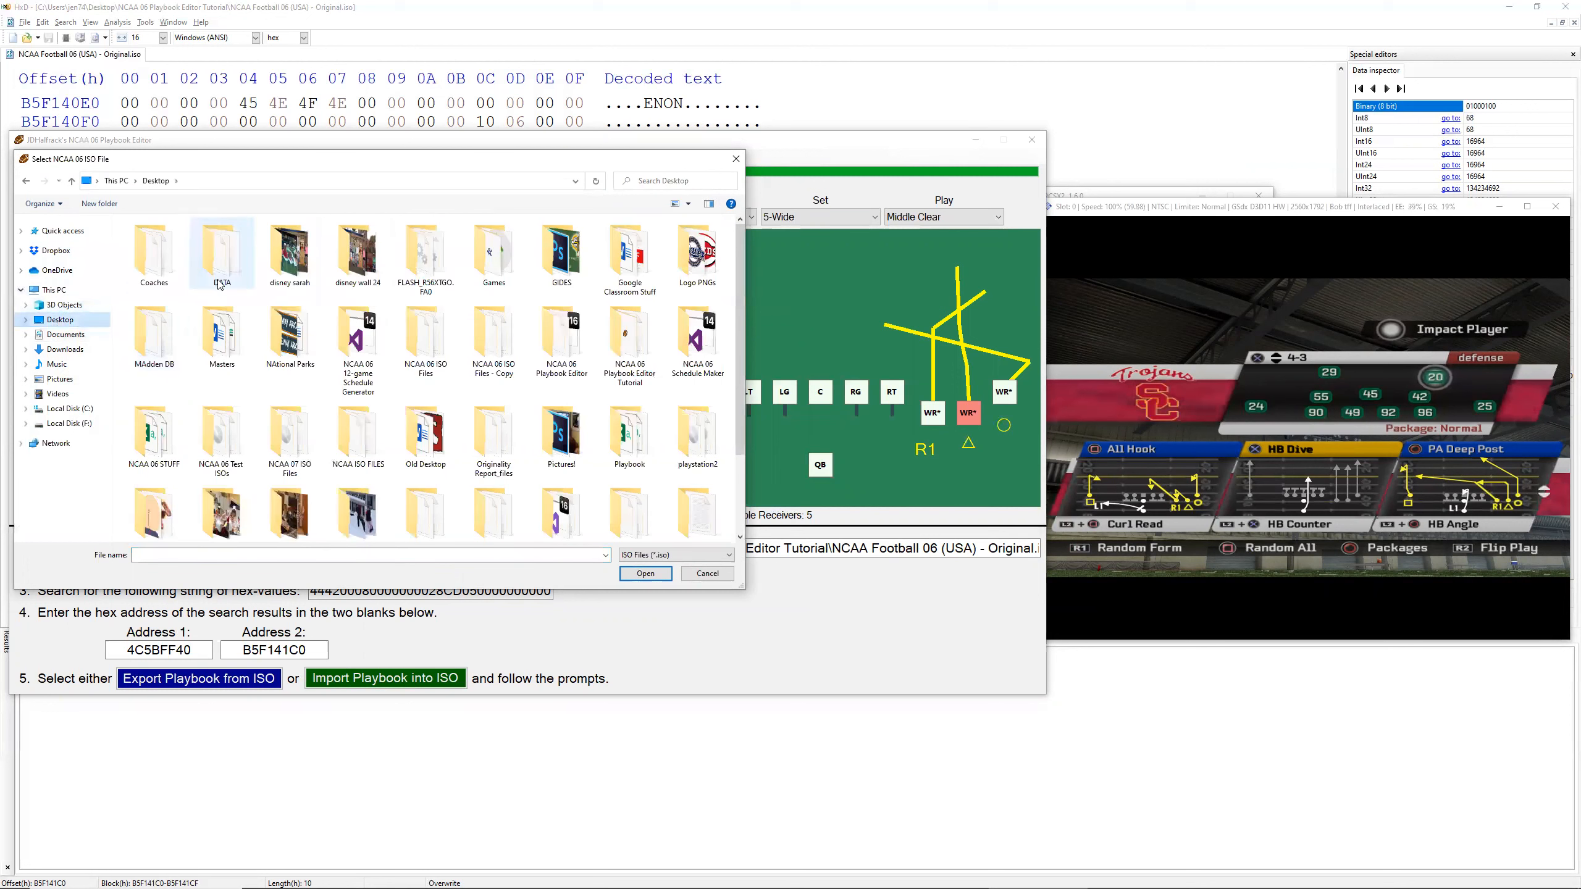
{"action": "double_click", "coordinate": [630, 333]}
{"action": "left_click", "coordinate": [194, 244]}
{"action": "key", "text": "ctrl+c"}
{"action": "key", "text": "ctrl+v"}
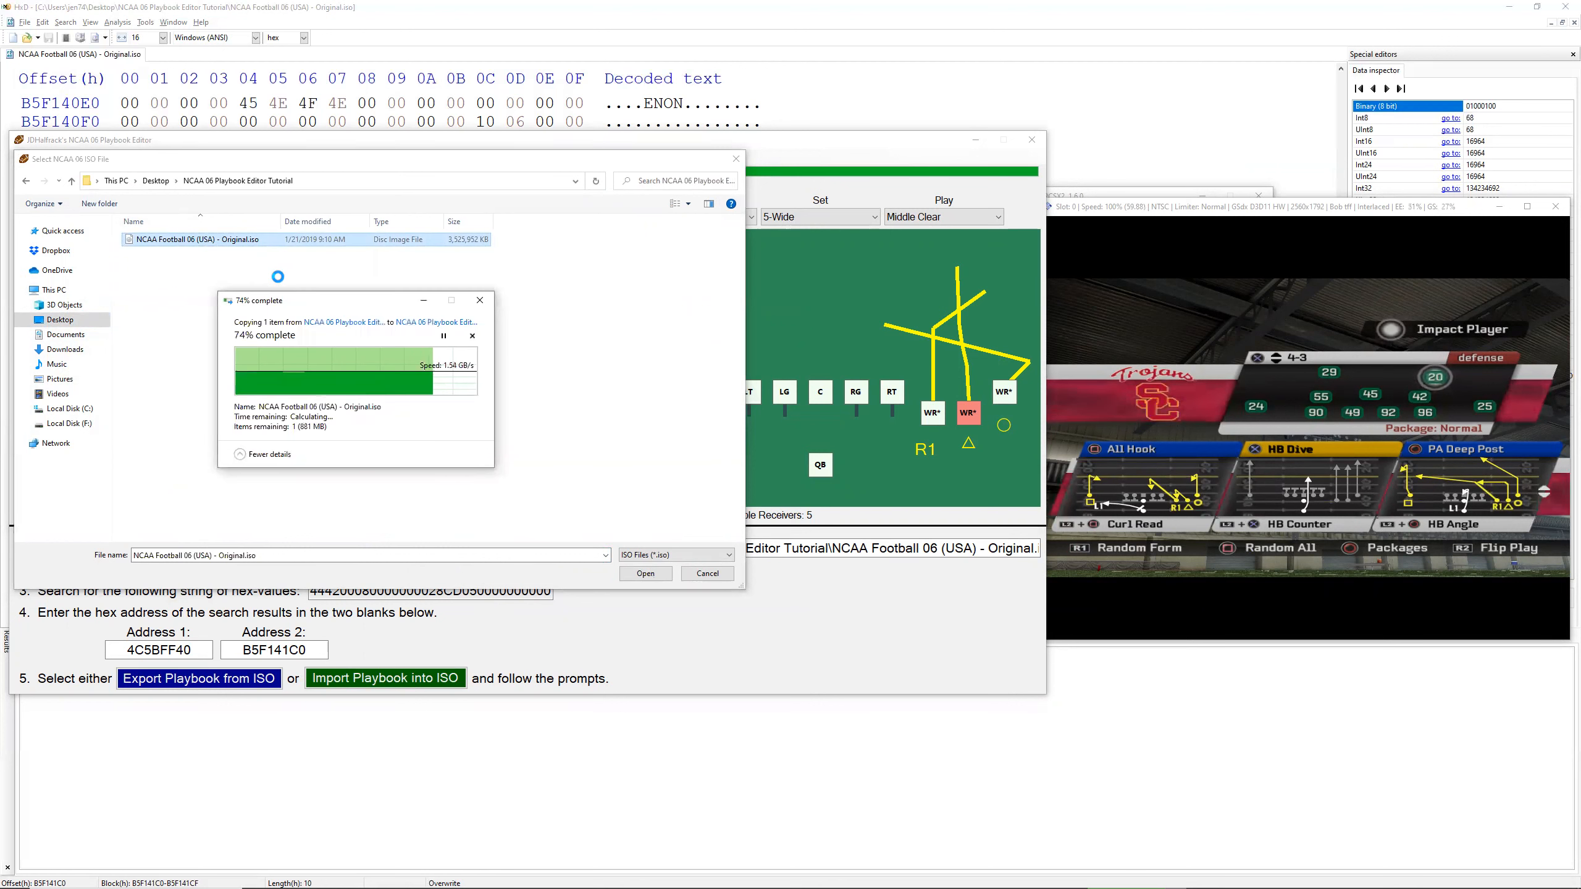
Step: Rename the copied ISO as NCAA Football 06 (USA) - New Playbook.iso and load it as the editor's ISO
{"action": "left_click", "coordinate": [224, 251]}
{"action": "left_click_drag", "start_coordinate": [222, 252], "coordinate": [269, 257]}
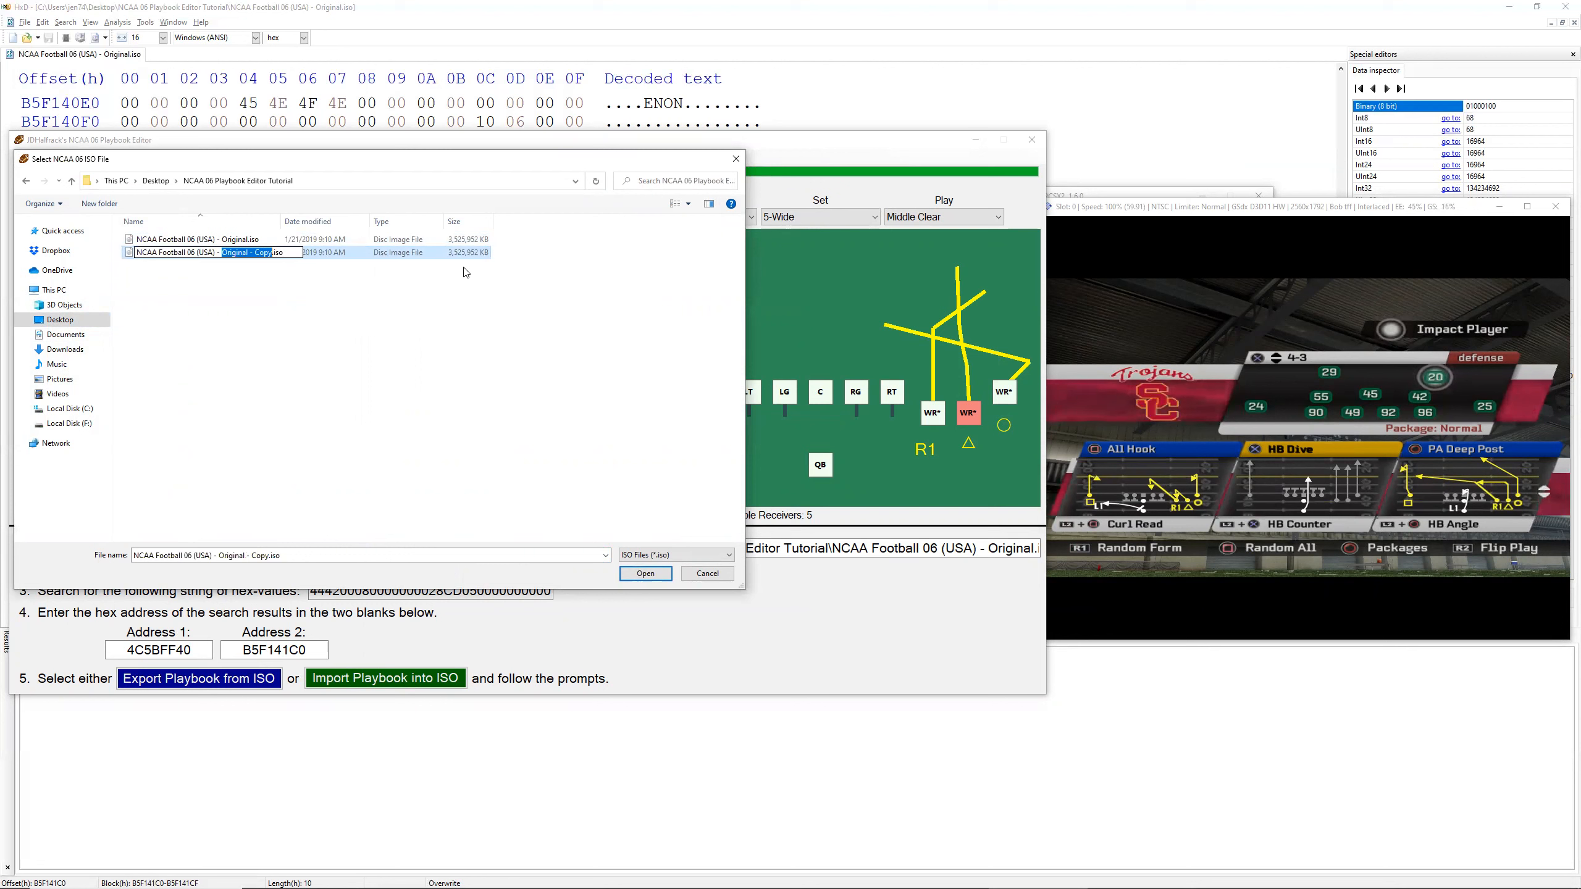
{"action": "type", "text": "New Playbook"}
{"action": "left_click", "coordinate": [512, 353]}
{"action": "double_click", "coordinate": [215, 253]}
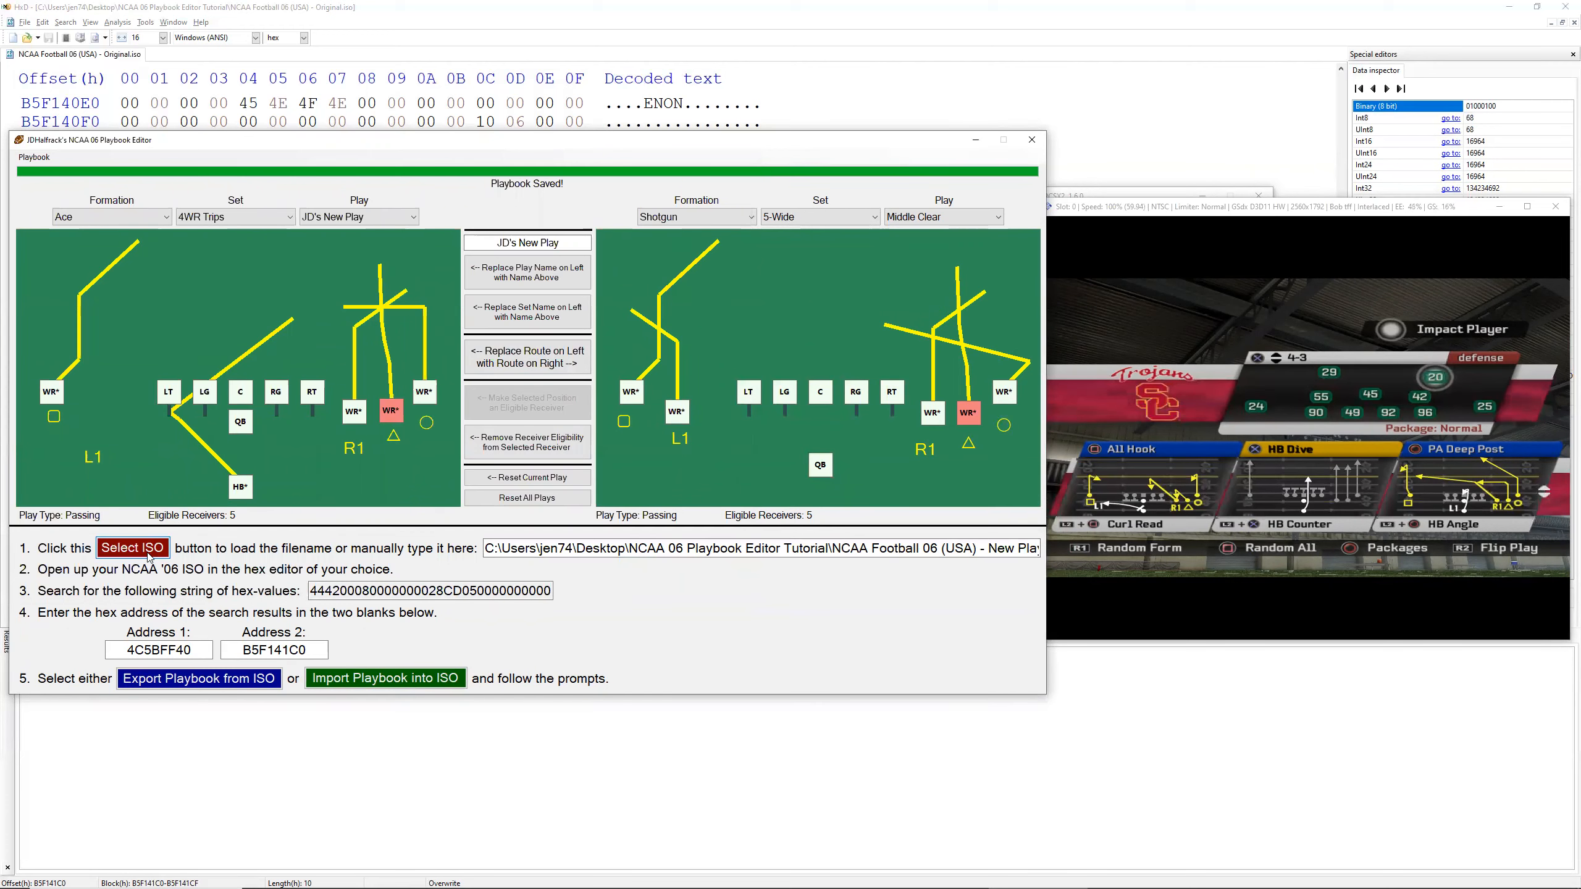
Step: Import Default Playbook.NCAA06Playbook from the NCAA 06 Playbook Editor Tutorial folder into the New Playbook ISO
{"action": "left_click", "coordinate": [385, 680]}
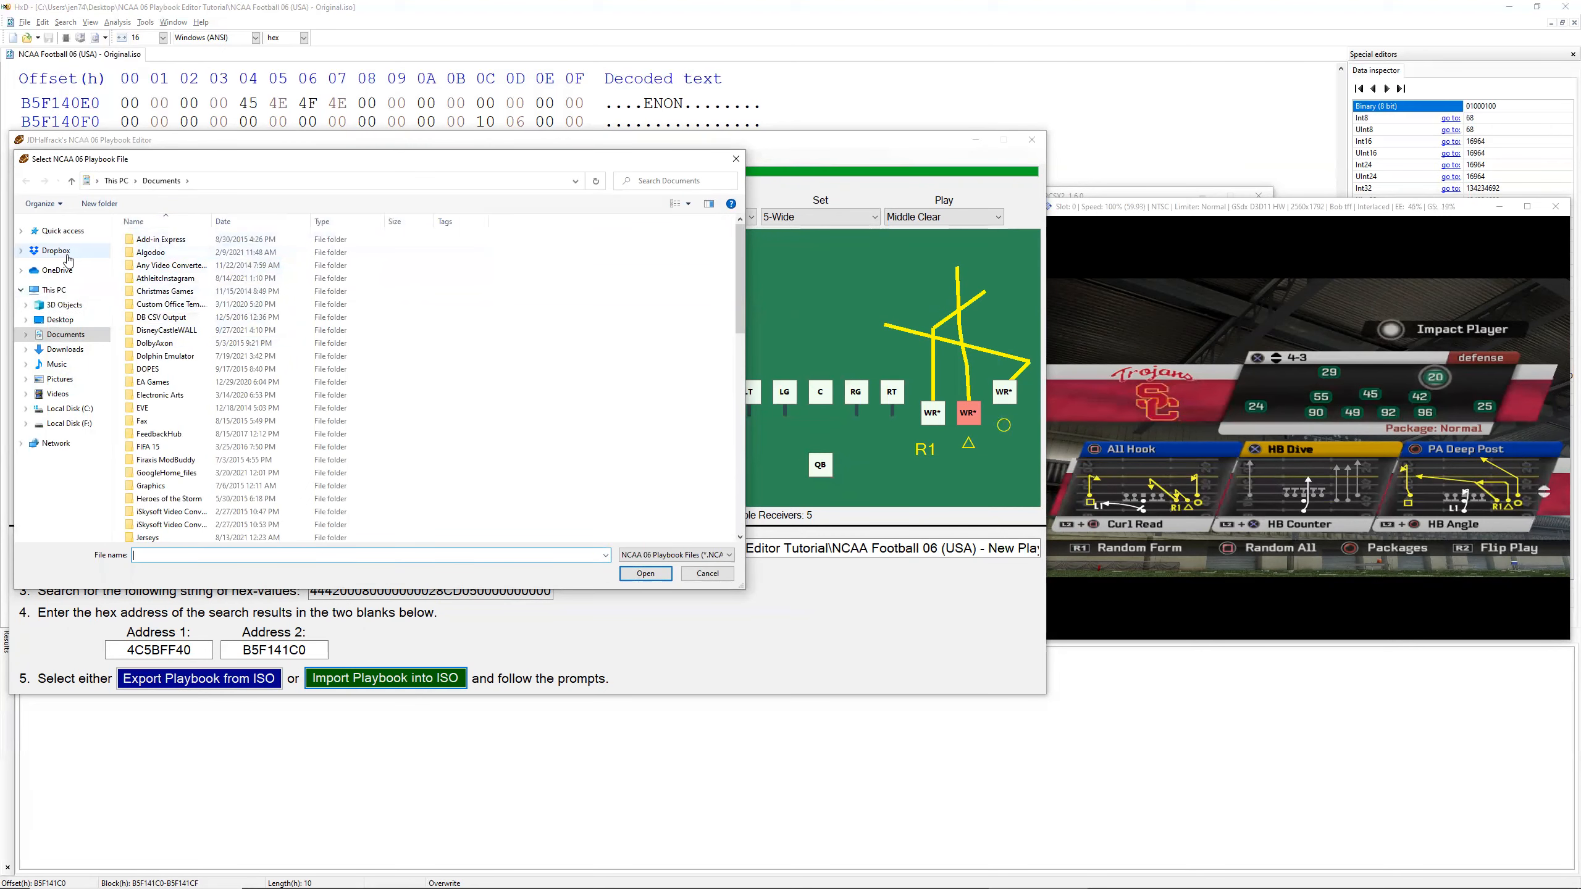
{"action": "left_click", "coordinate": [60, 320]}
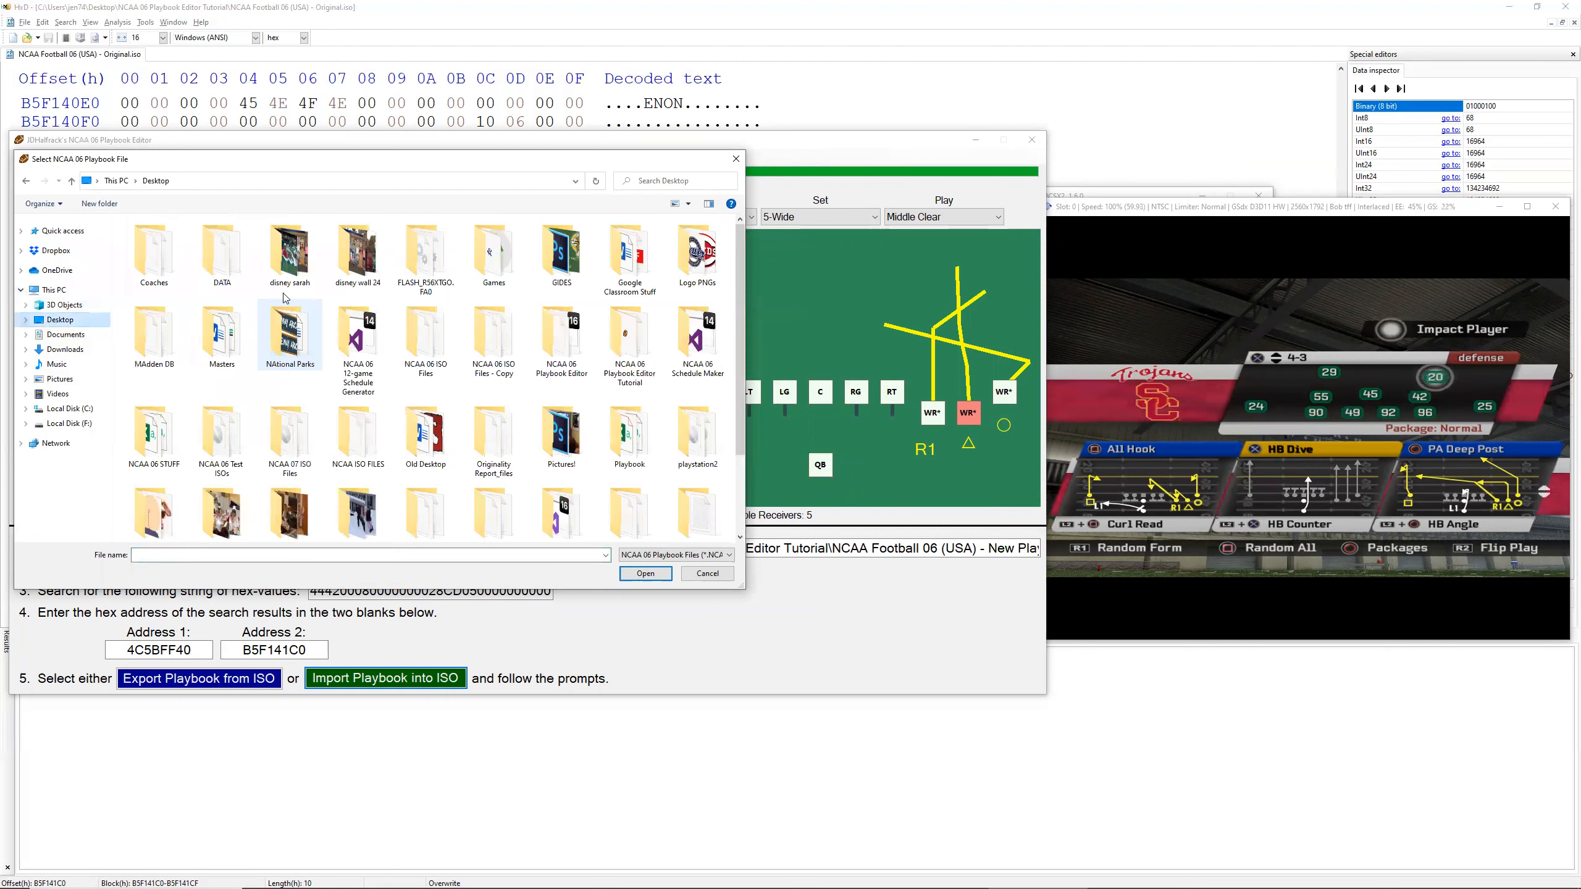
{"action": "double_click", "coordinate": [633, 337]}
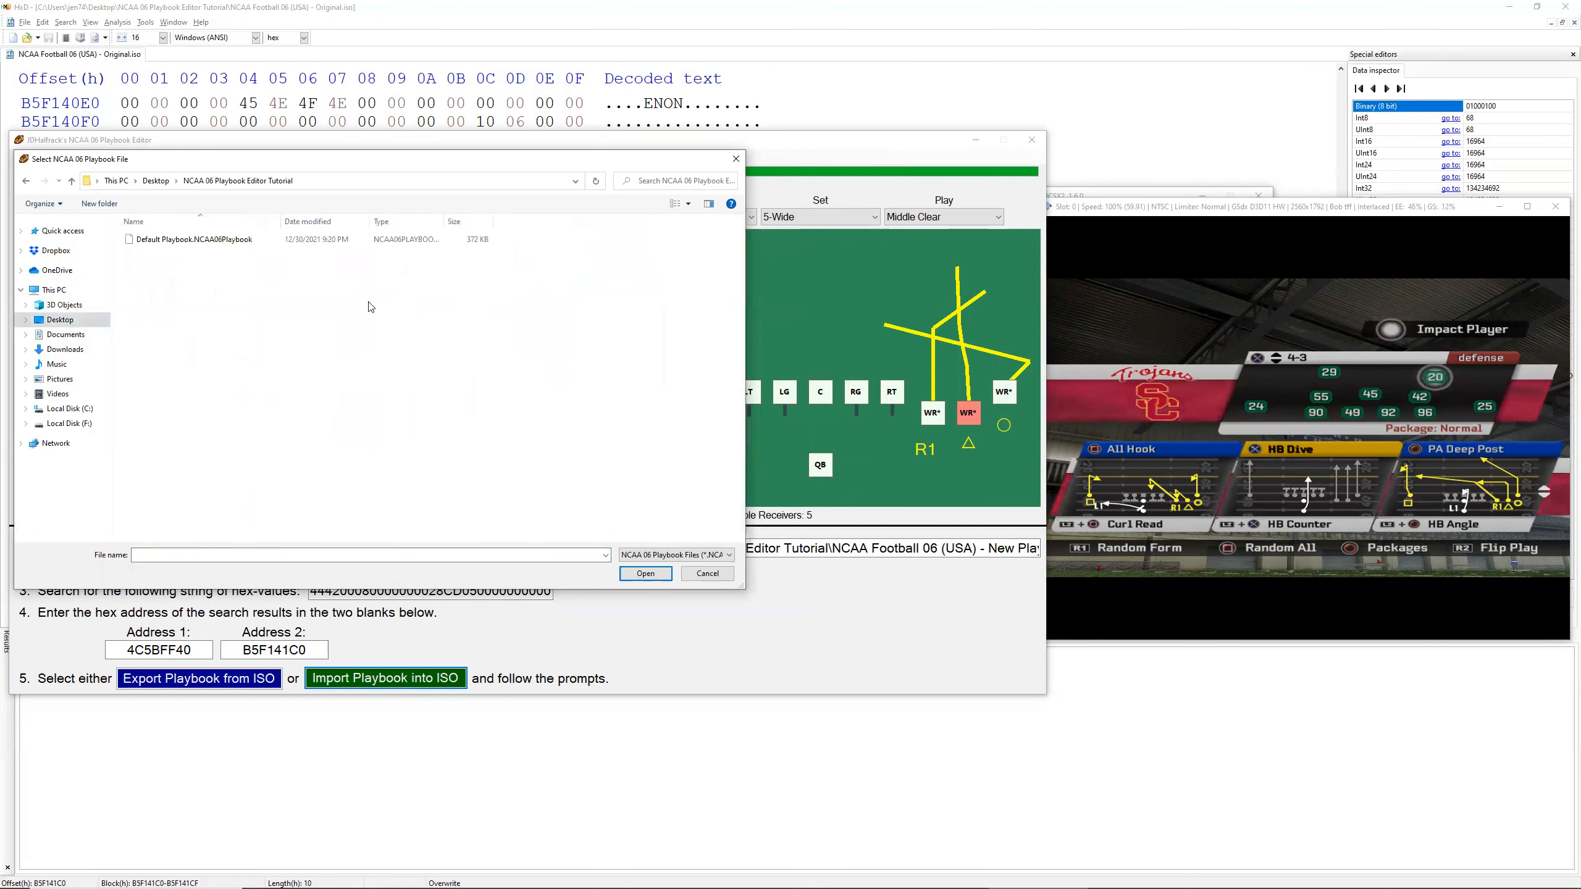
{"action": "double_click", "coordinate": [192, 240]}
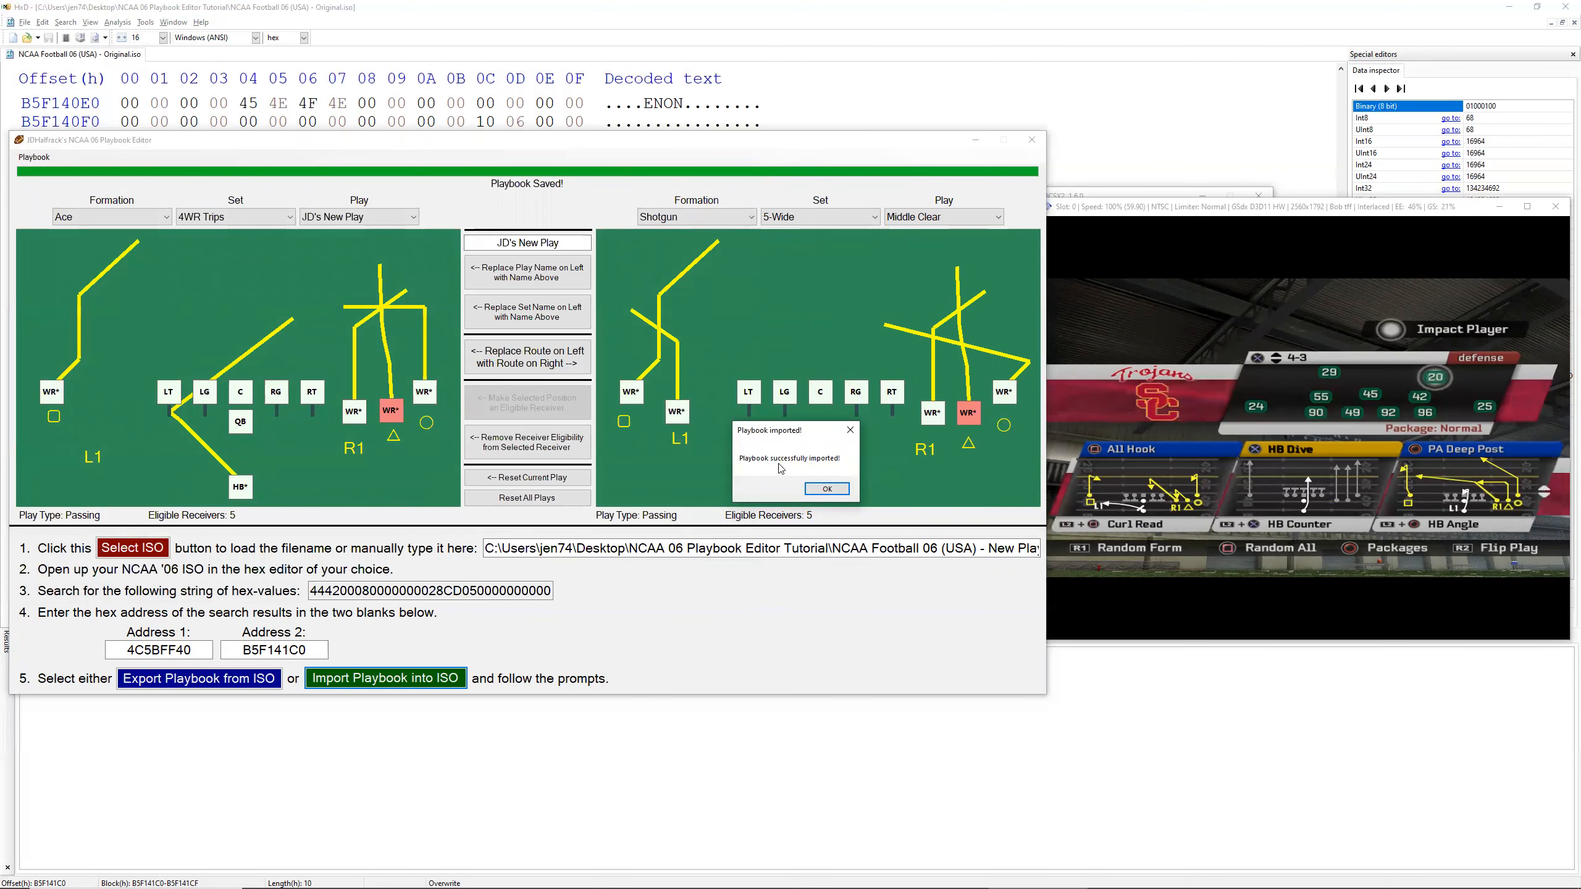
{"action": "left_click", "coordinate": [827, 492]}
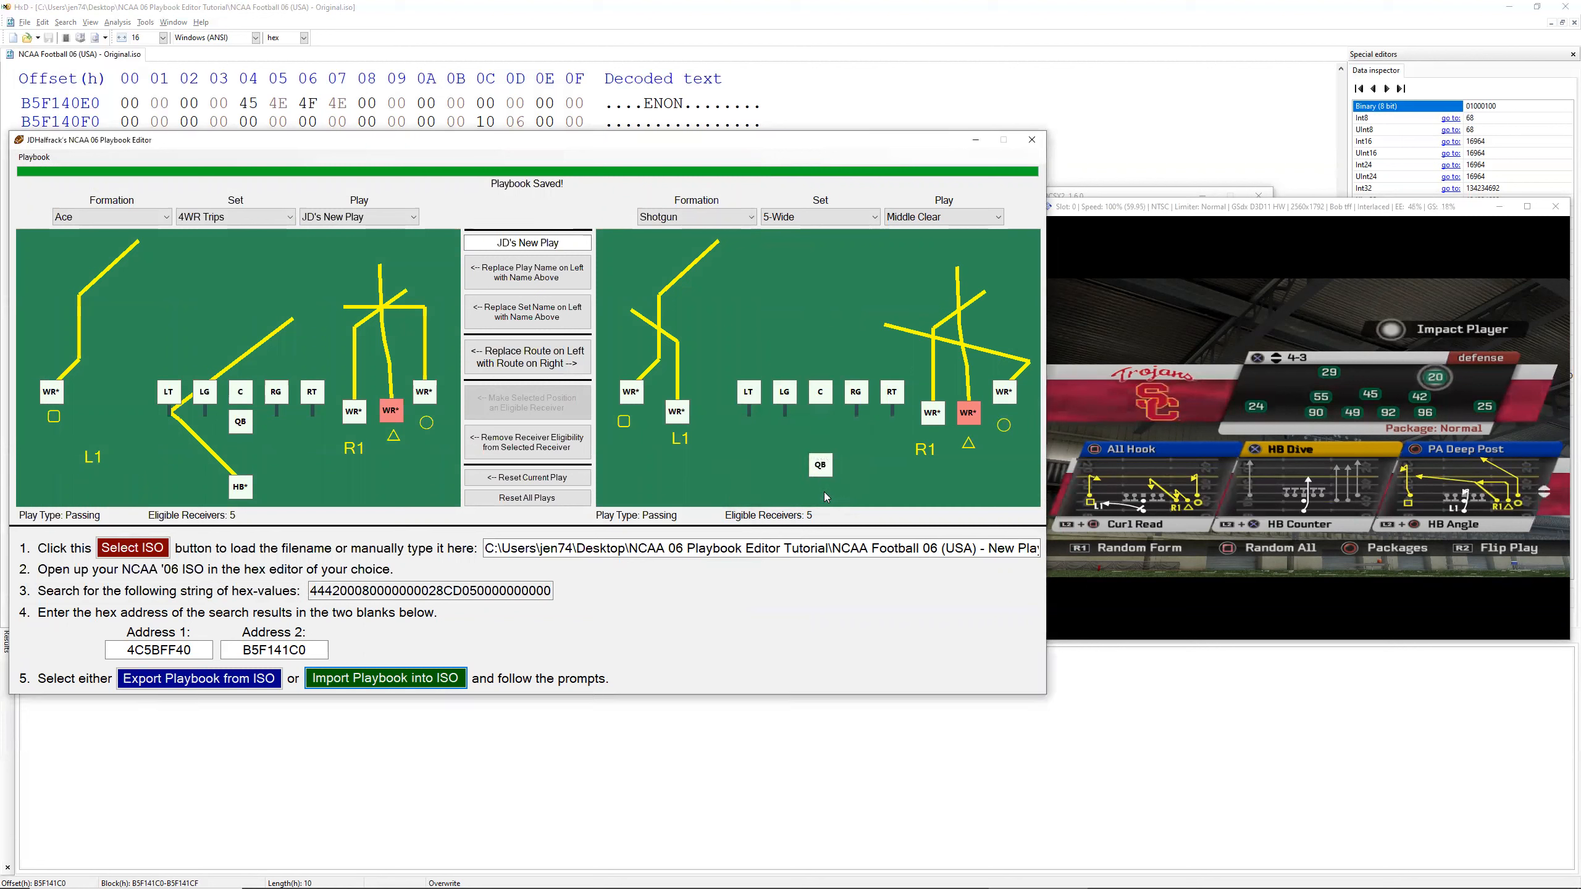
Step: Switch to PCSX2, select NCAA Football 06 (USA) - New Playbook.iso as the disc image and boot it with a system reset
{"action": "left_click", "coordinate": [1106, 224]}
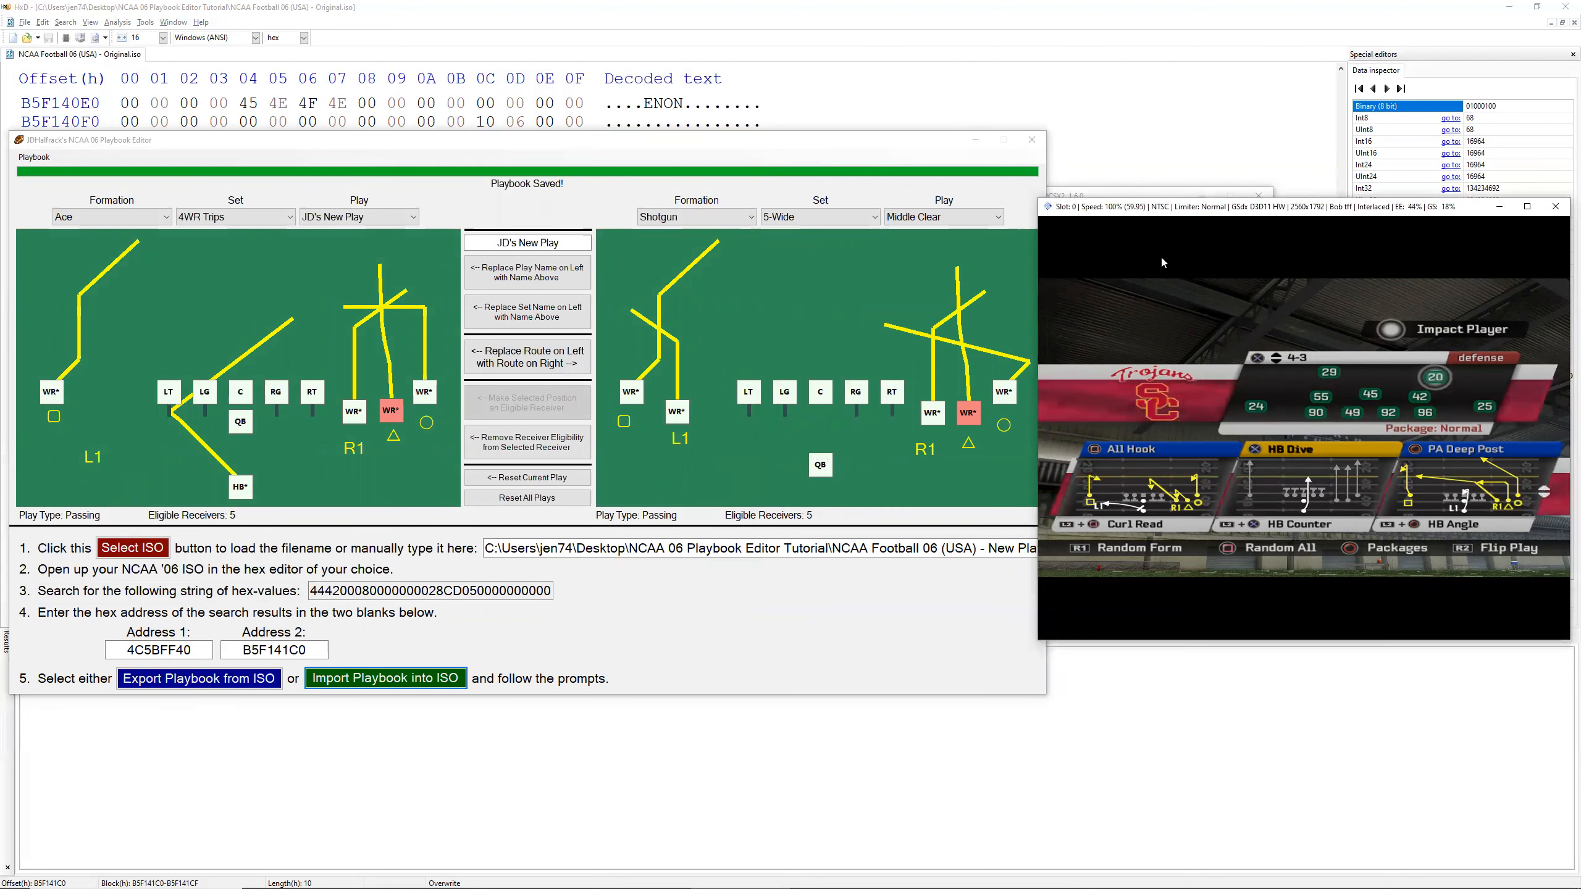
{"action": "key", "text": "Escape"}
{"action": "left_click", "coordinate": [1055, 214]}
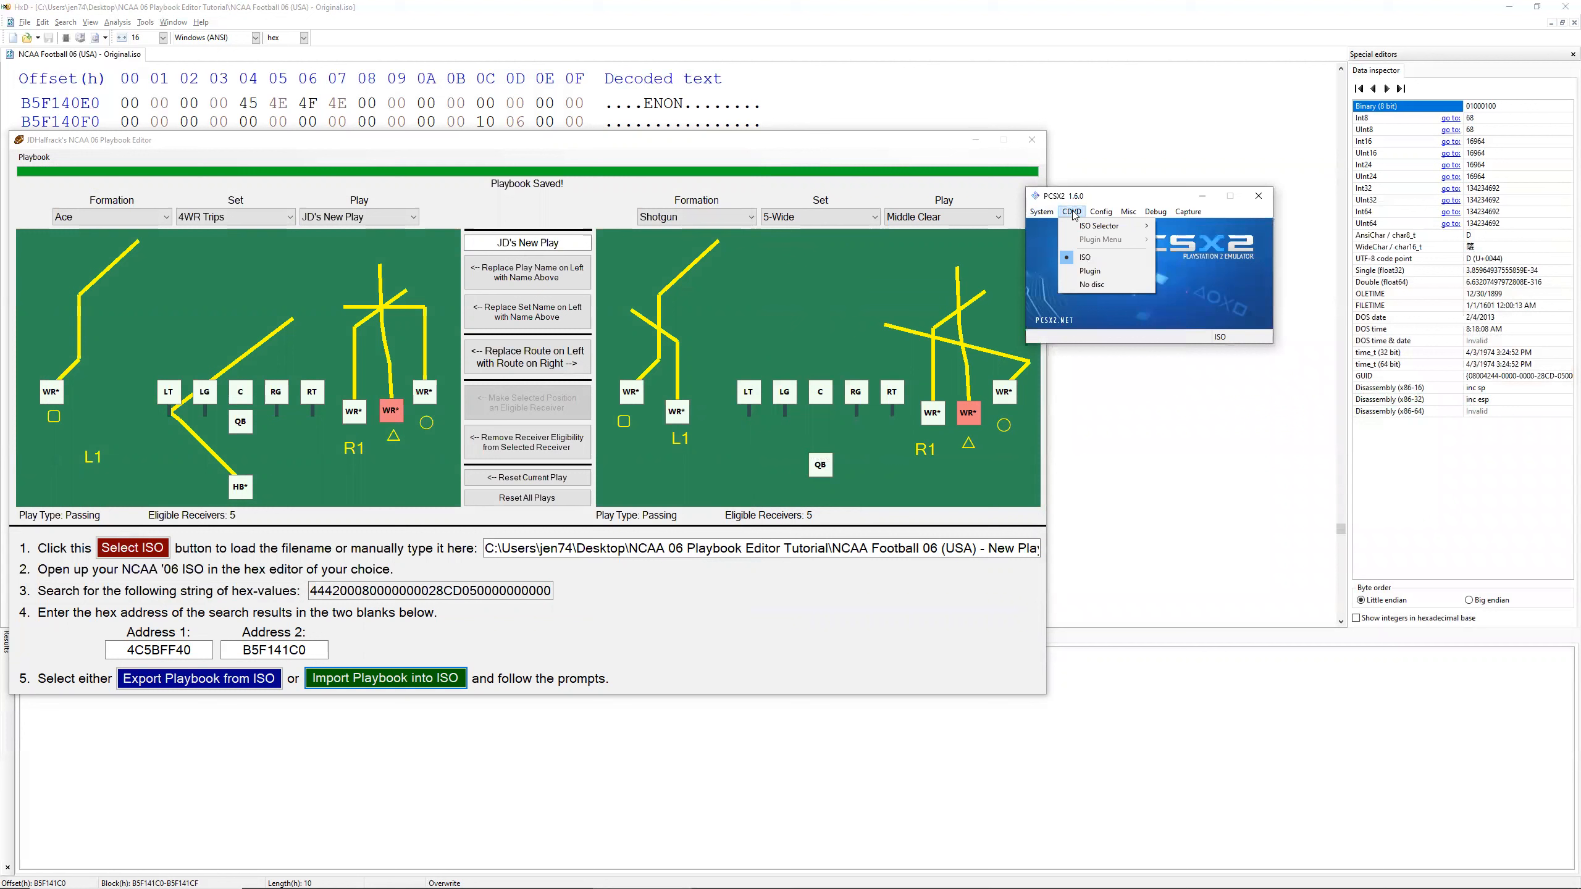
{"action": "mouse_move", "coordinate": [1072, 213]}
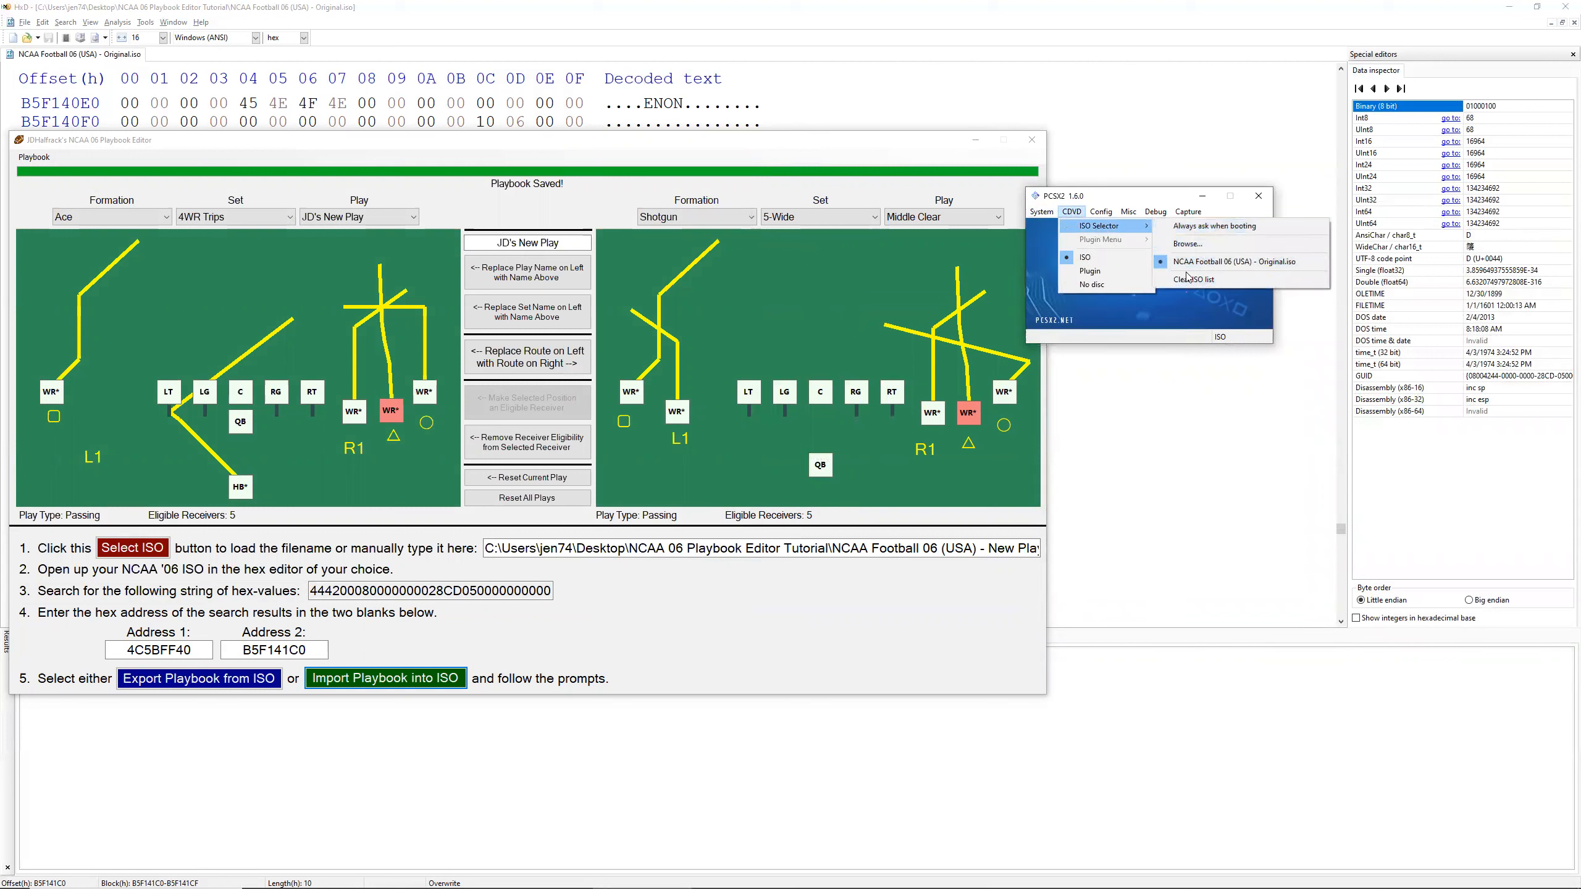
{"action": "left_click", "coordinate": [1191, 245]}
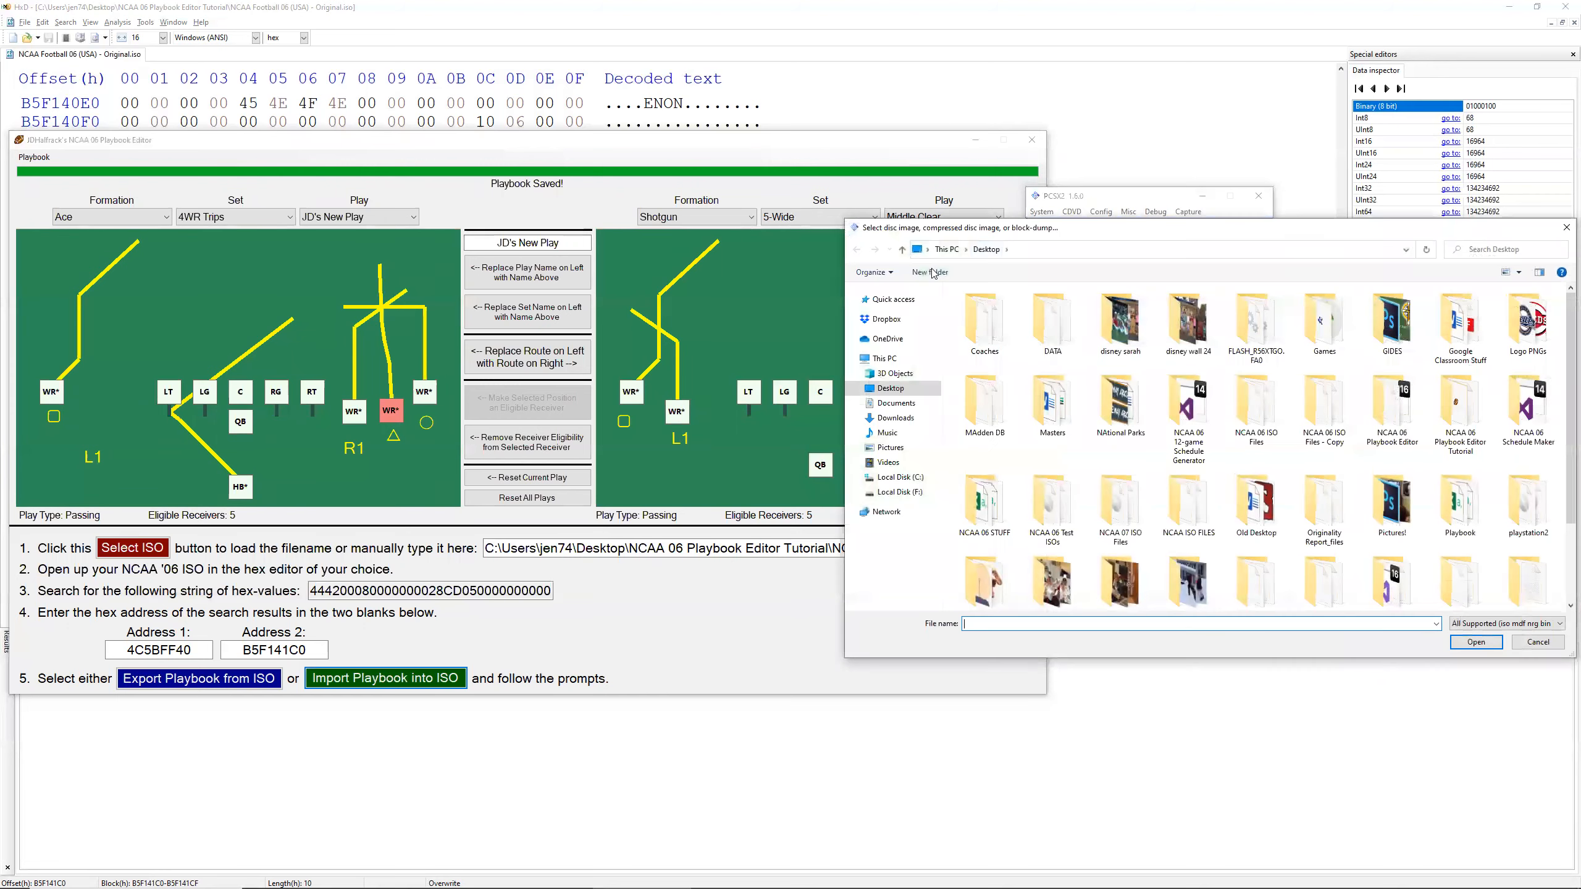
{"action": "double_click", "coordinate": [1458, 393]}
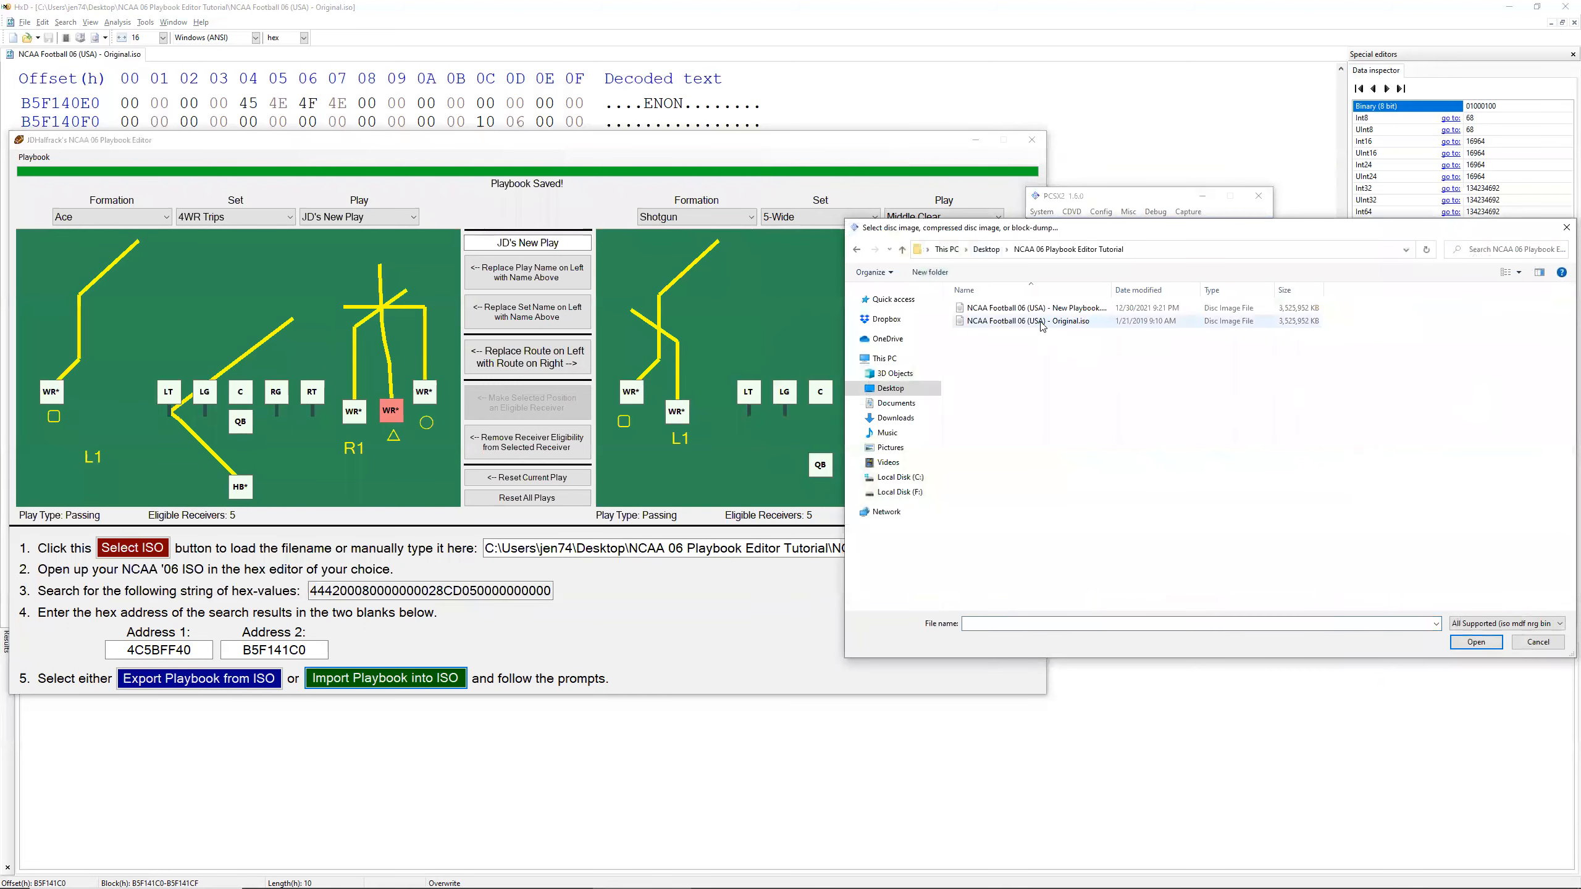
{"action": "double_click", "coordinate": [1009, 310]}
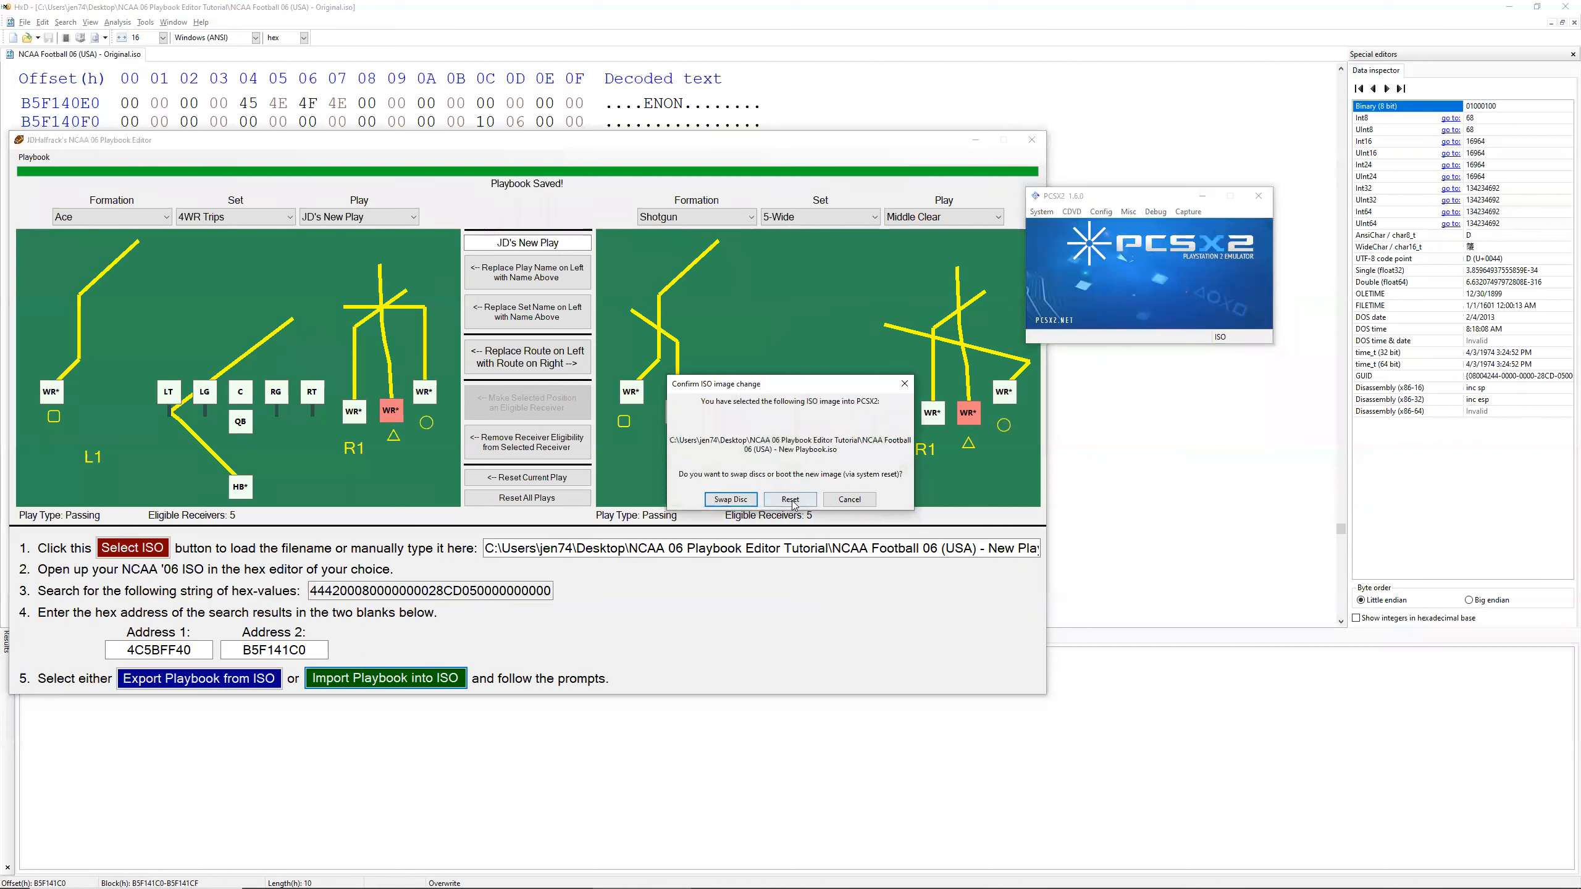
{"action": "left_click", "coordinate": [792, 500]}
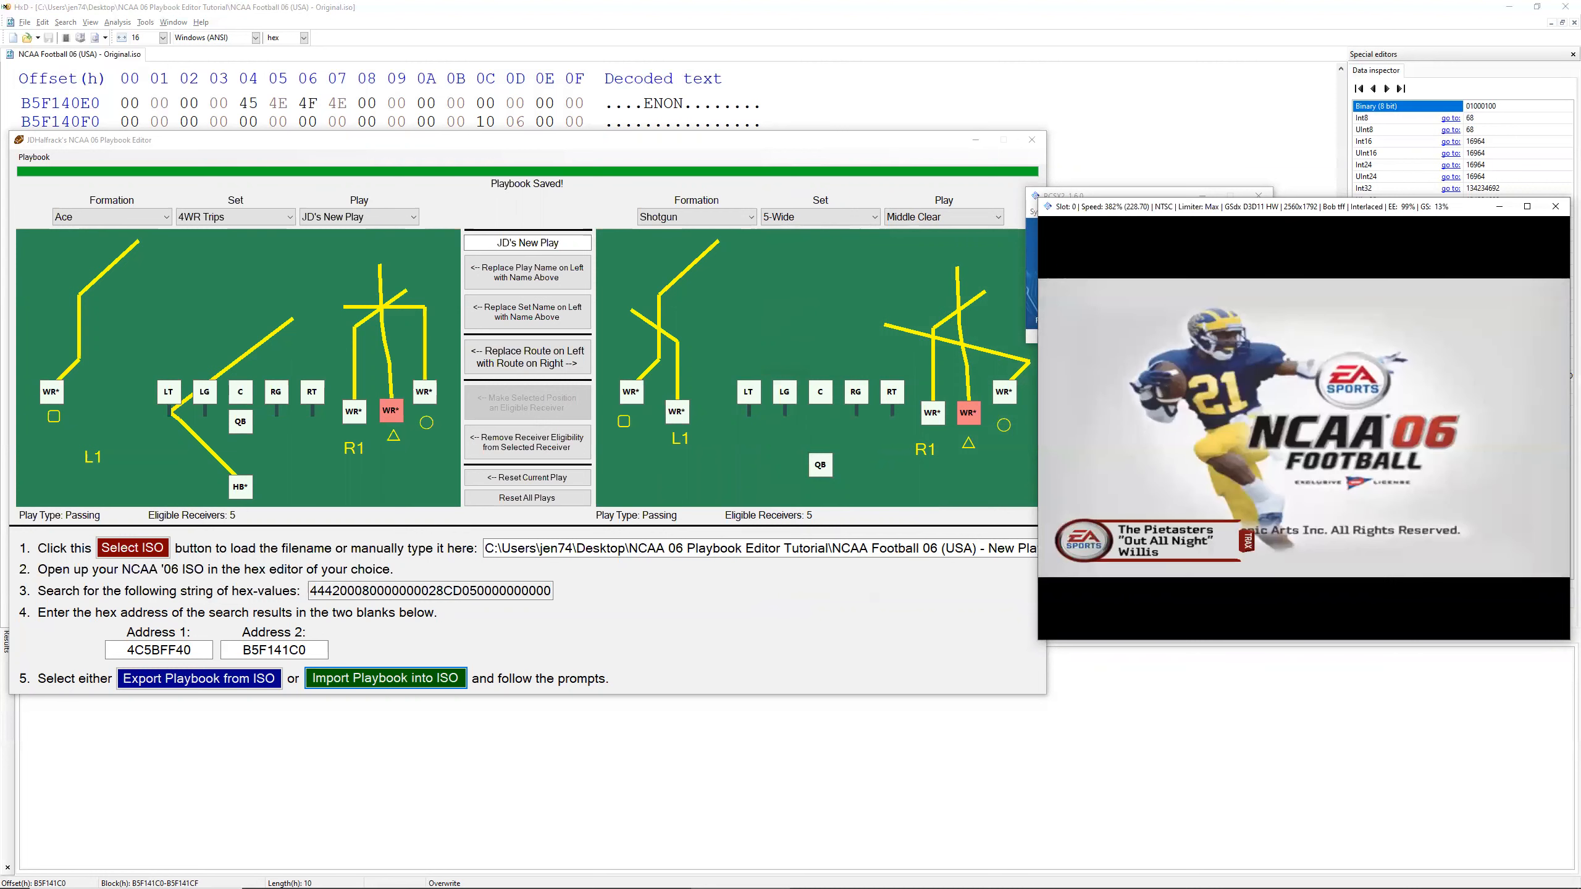
Step: Start a Practice session from the game's Game Modes and proceed to the play-calling screen
{"action": "key", "text": "Return"}
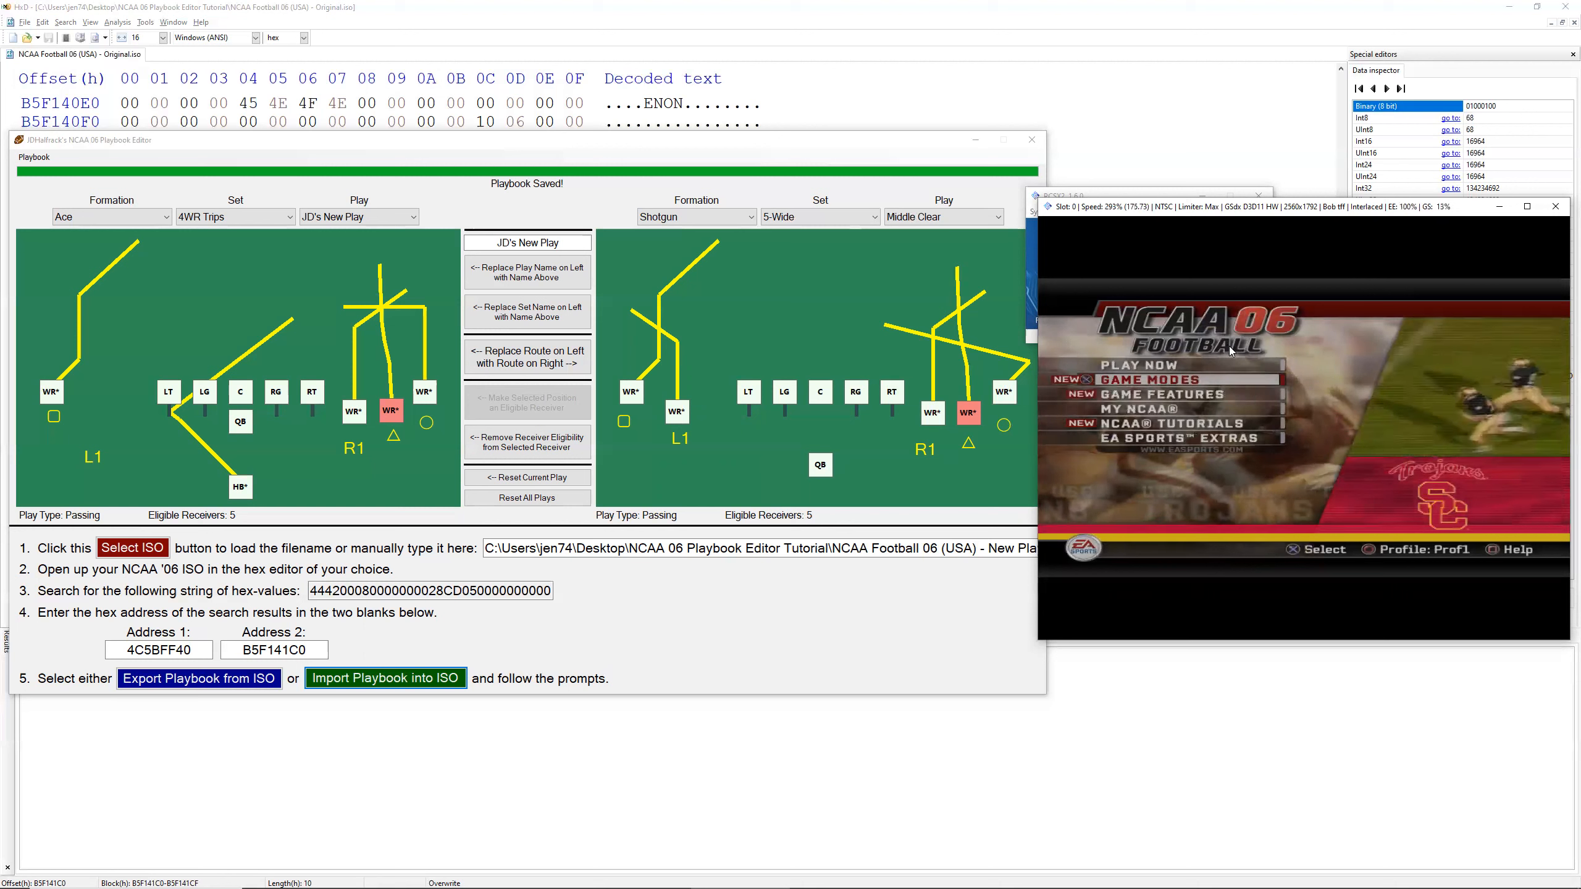
{"action": "key", "text": "Down"}
{"action": "key", "text": "Up"}
{"action": "key", "text": "Return"}
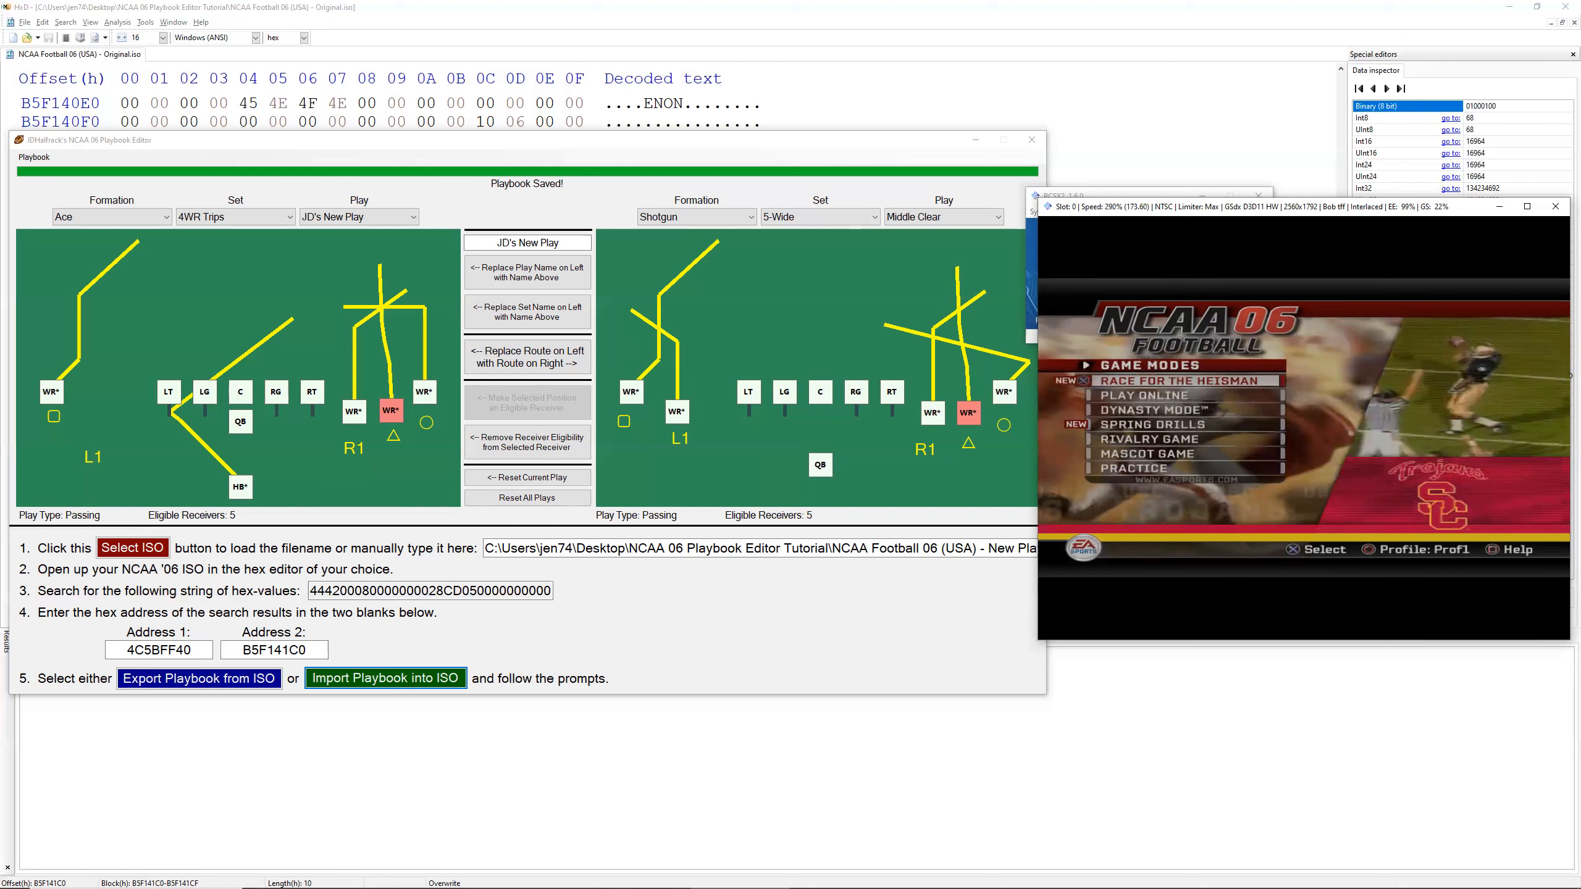
{"action": "key", "text": "Down"}
{"action": "key", "text": "Down"}
{"action": "key", "text": "Down"}
{"action": "key", "text": "Down"}
{"action": "key", "text": "Down"}
{"action": "key", "text": "Down"}
{"action": "key", "text": "Return"}
{"action": "key", "text": "Return"}
{"action": "key", "text": "Return"}
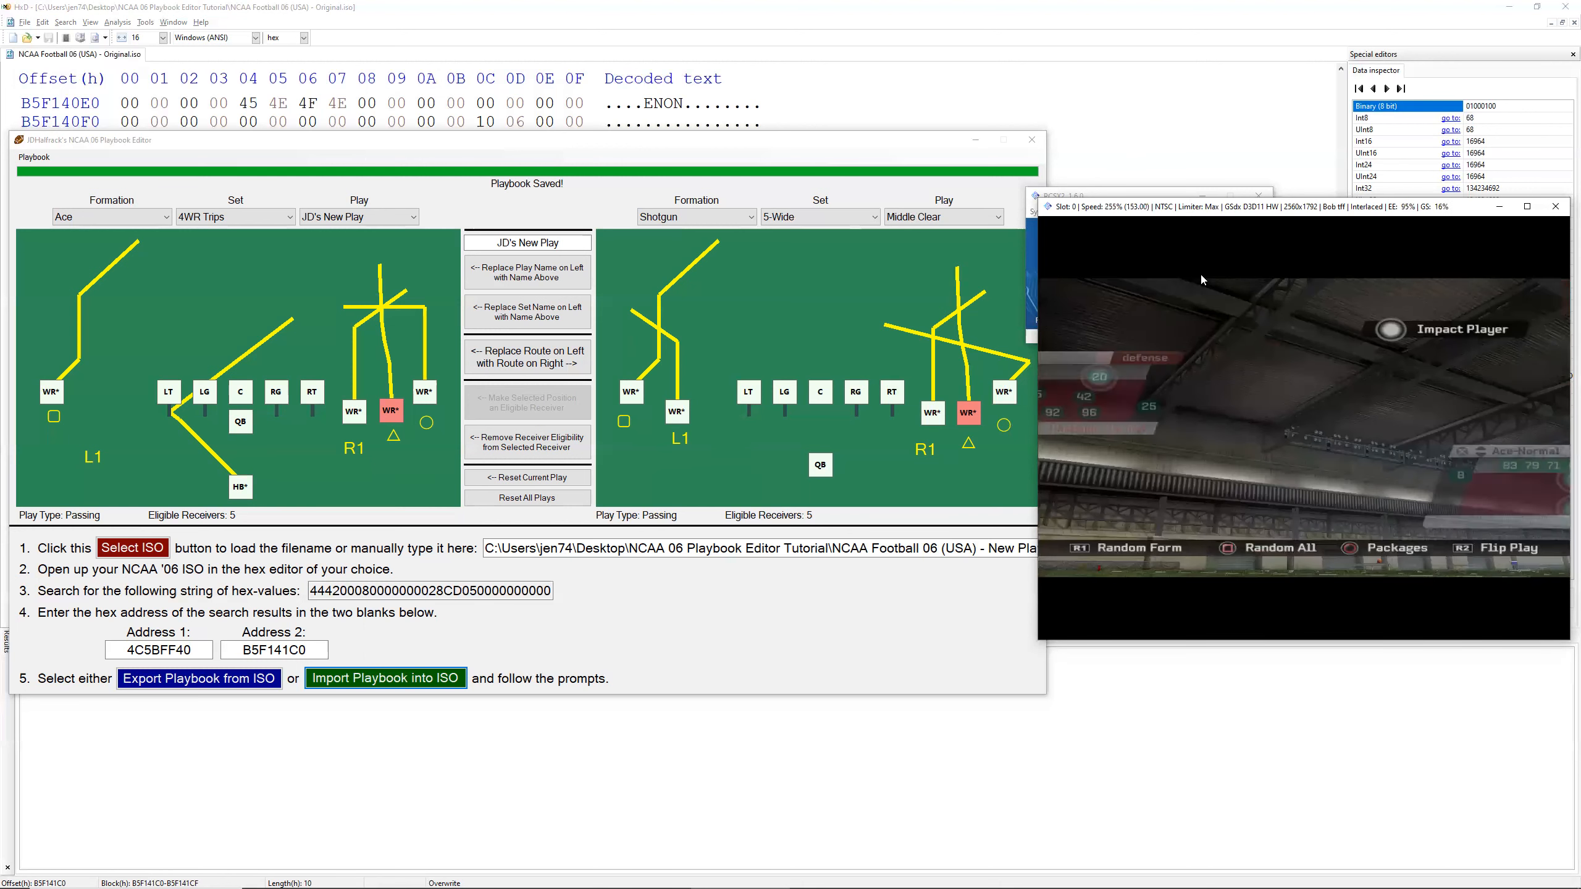
Step: Enable the frame limiter, call JD's New Play from Ace-4WR Trips and run it with the game window enlarged
{"action": "key", "text": "Tab"}
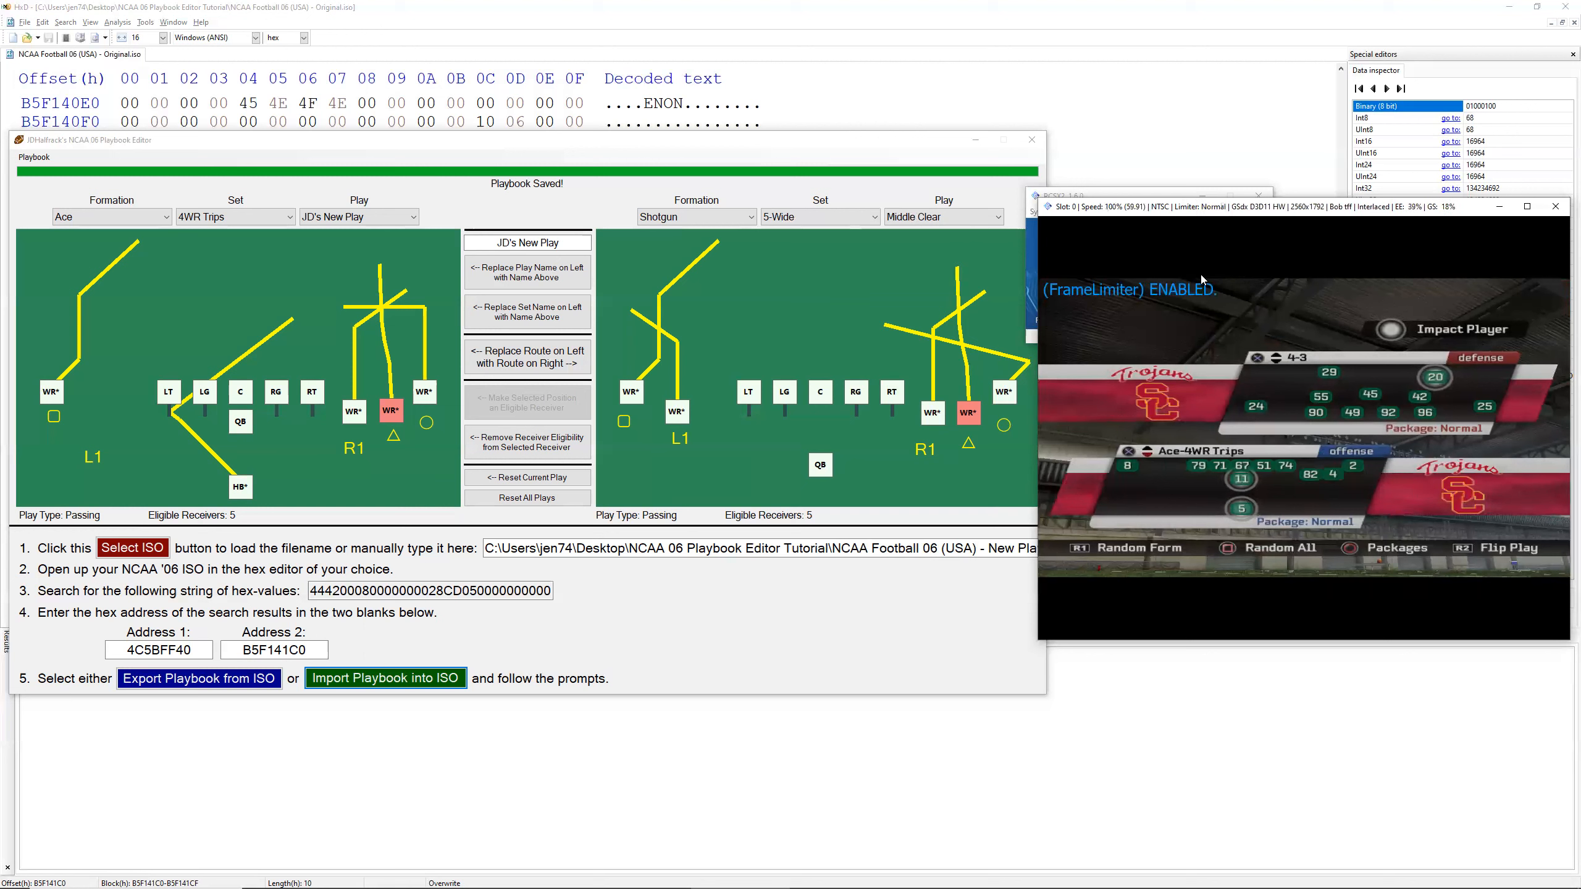
{"action": "key", "text": "x"}
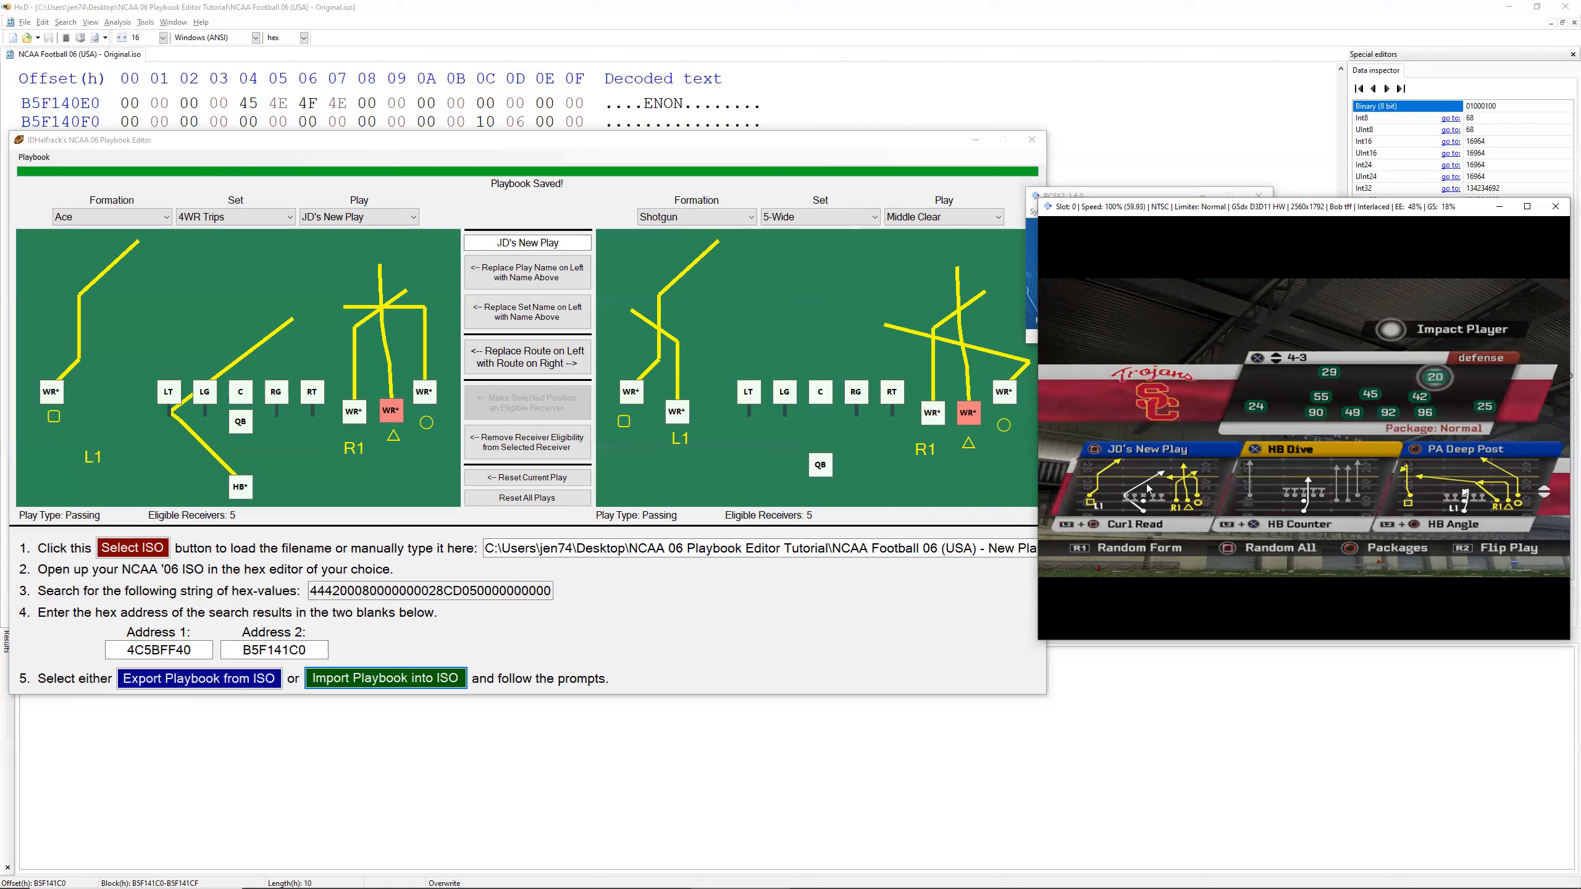
{"action": "key", "text": "a"}
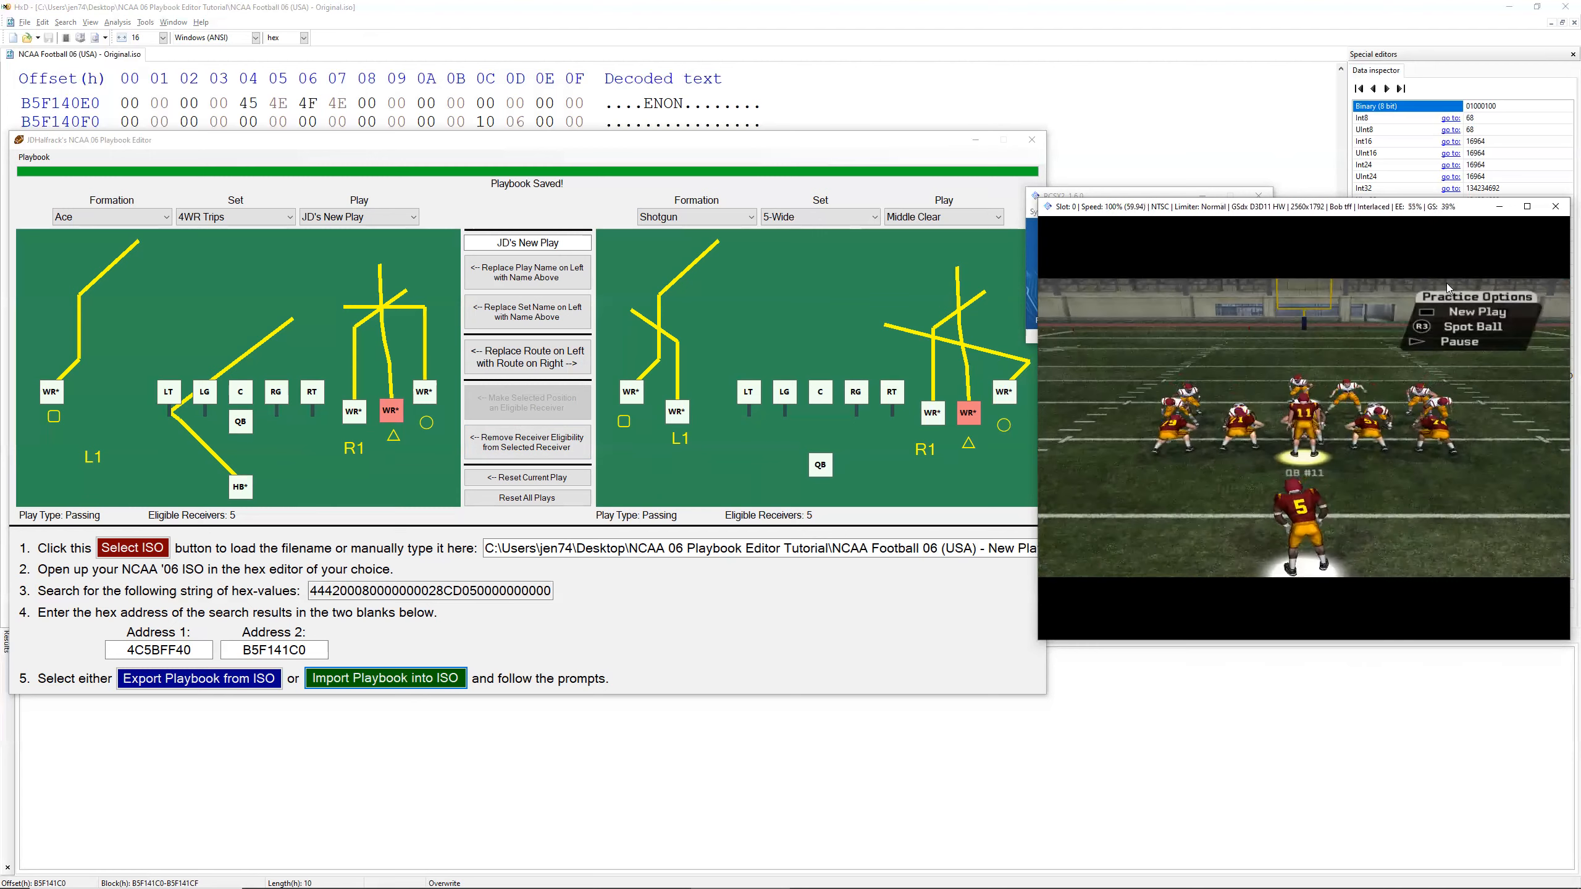
{"action": "left_click", "coordinate": [1528, 207]}
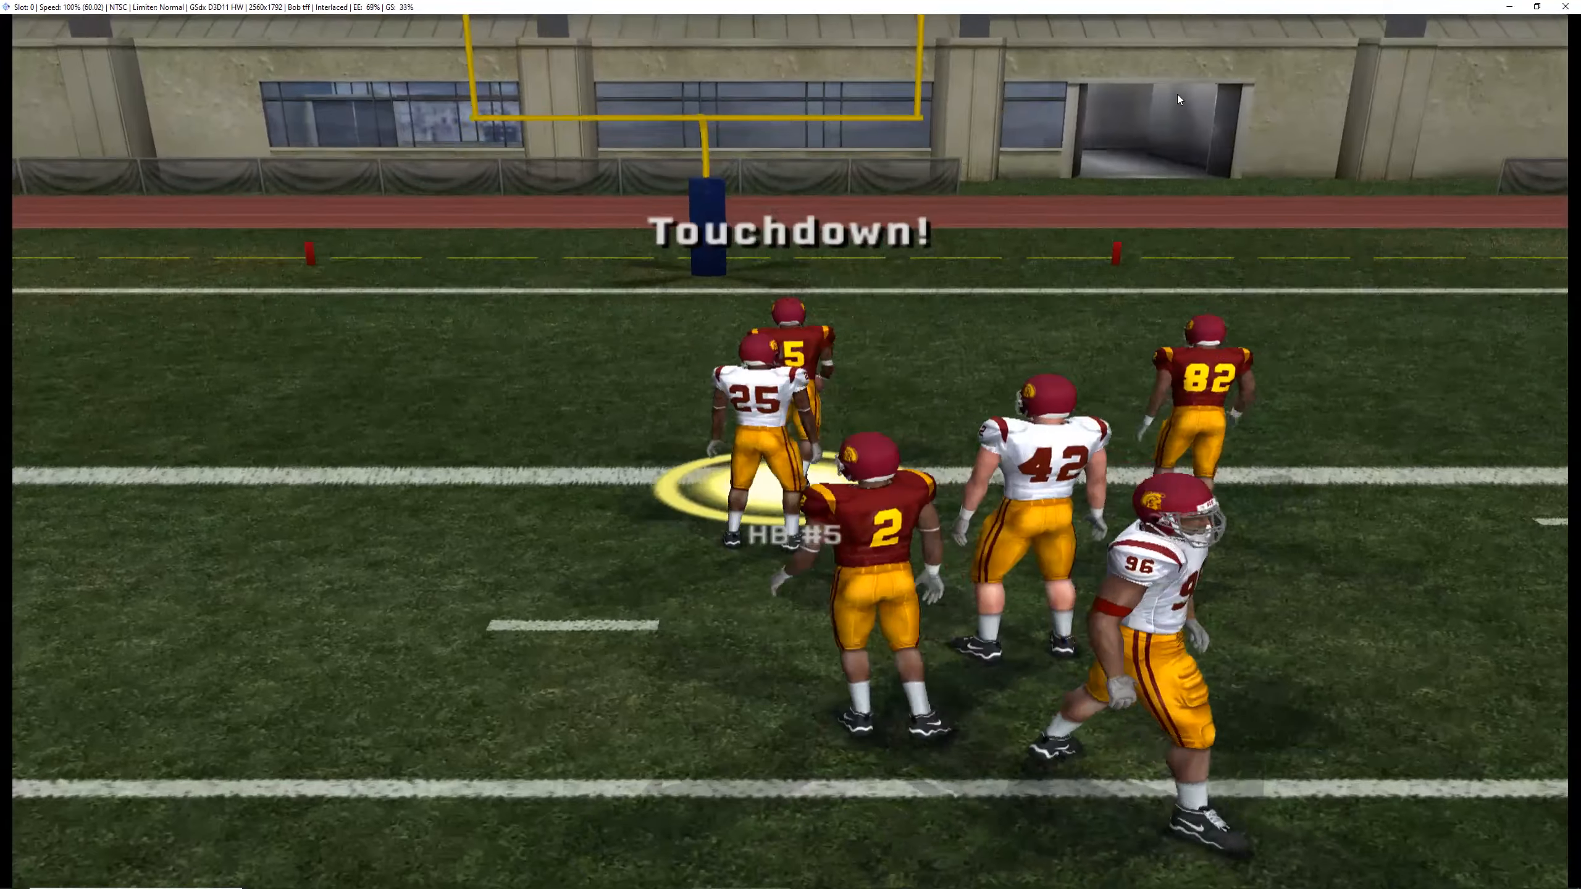
{"action": "left_click", "coordinate": [1537, 6]}
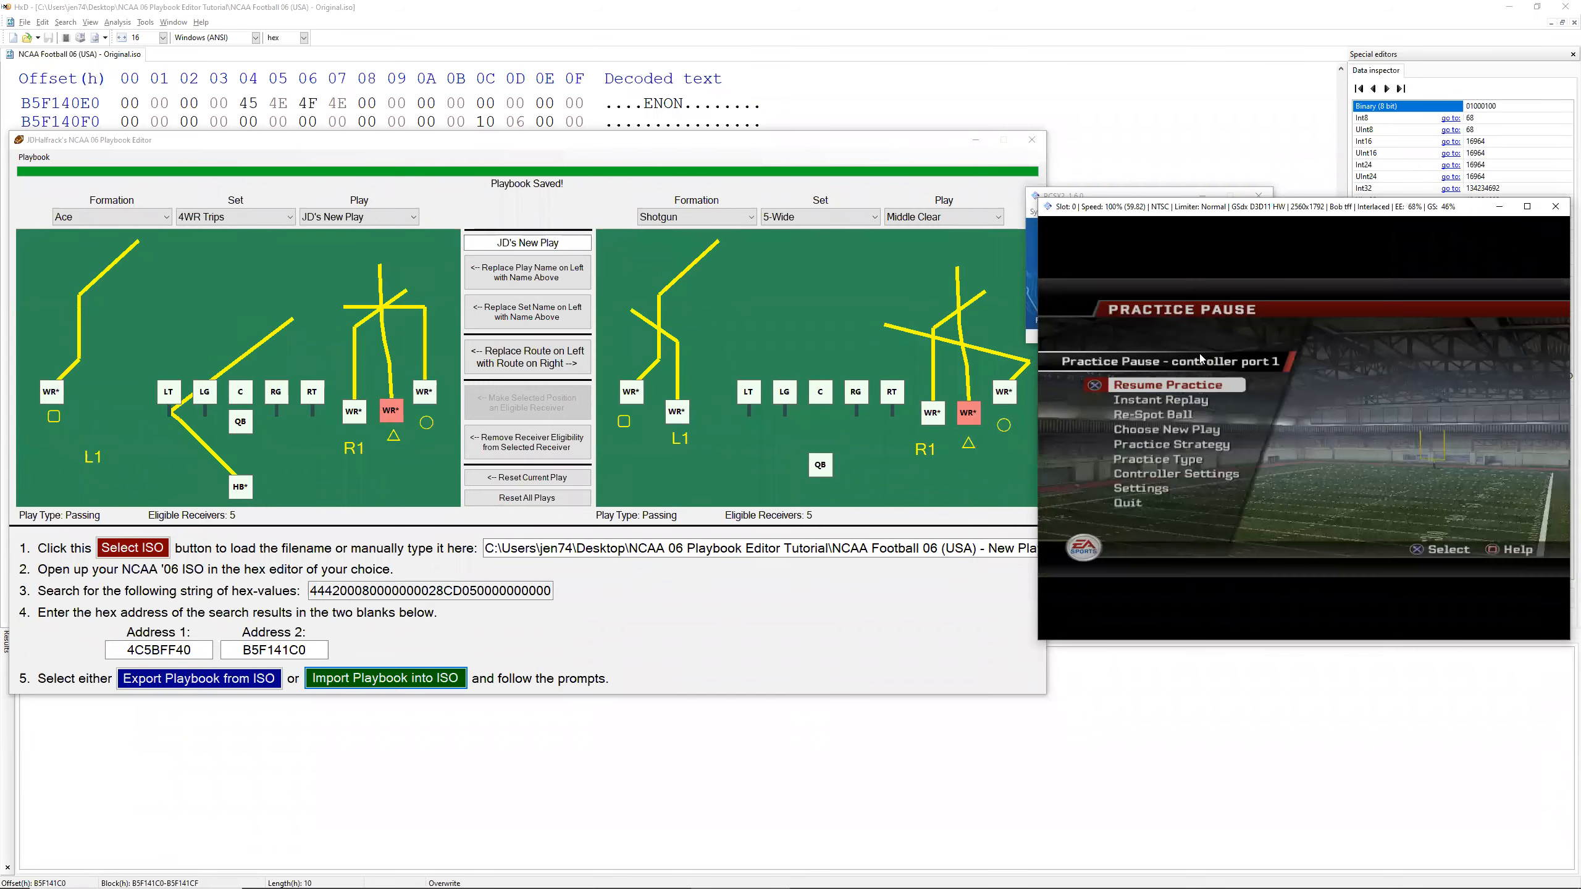
Step: Return to the playbook editor and replace the HB route in JD's New Play with the HB route from Full House, Normal, HB Dive
{"action": "left_click", "coordinate": [510, 149]}
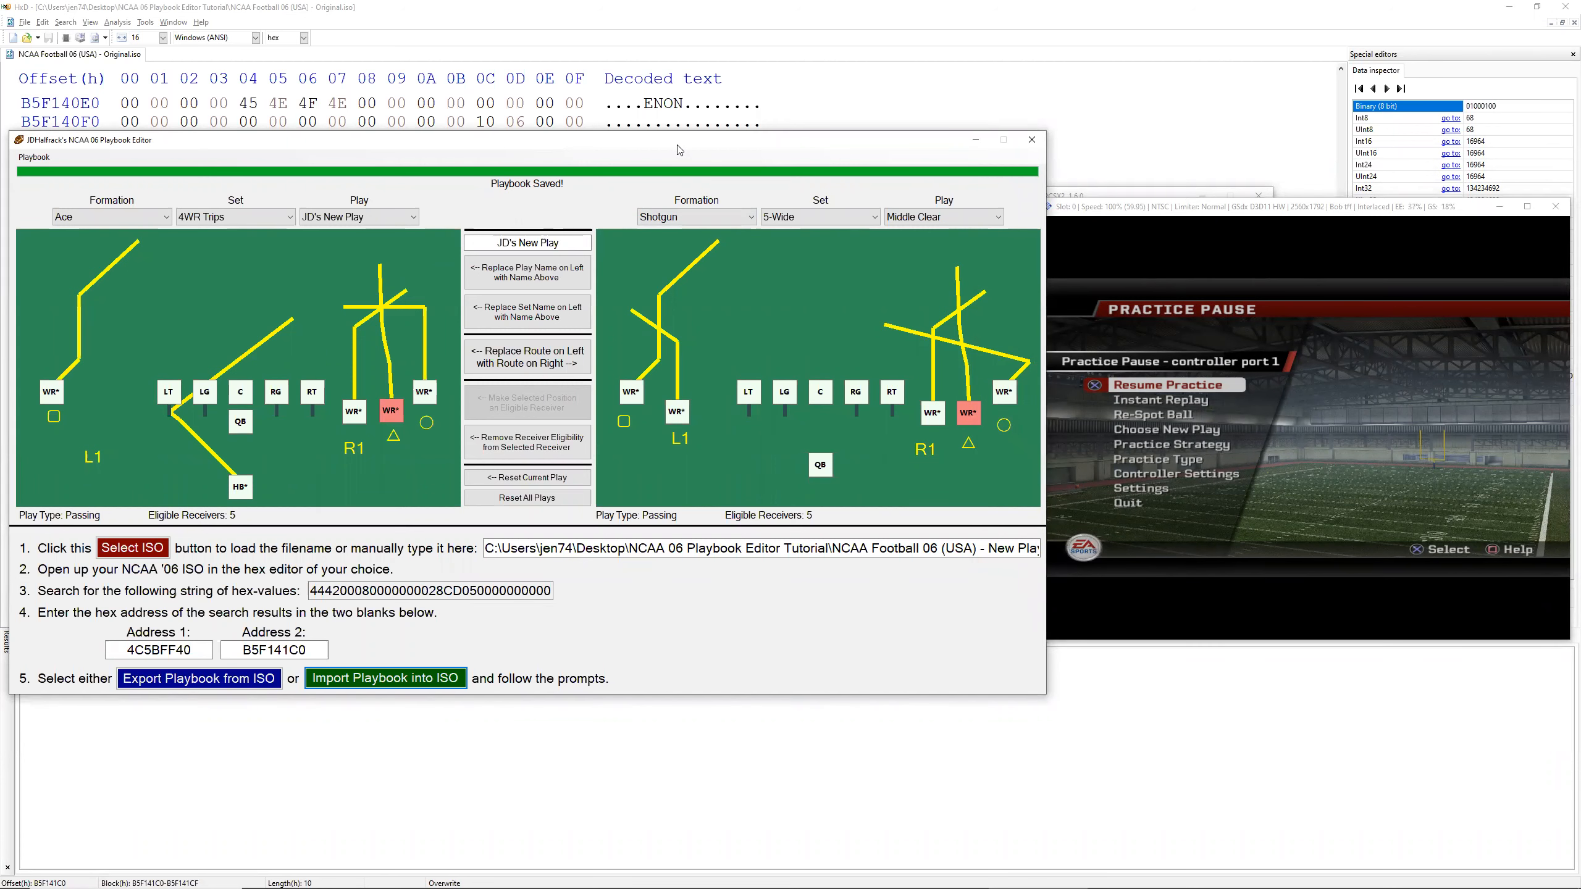
{"action": "left_click_drag", "start_coordinate": [680, 150], "coordinate": [953, 149]}
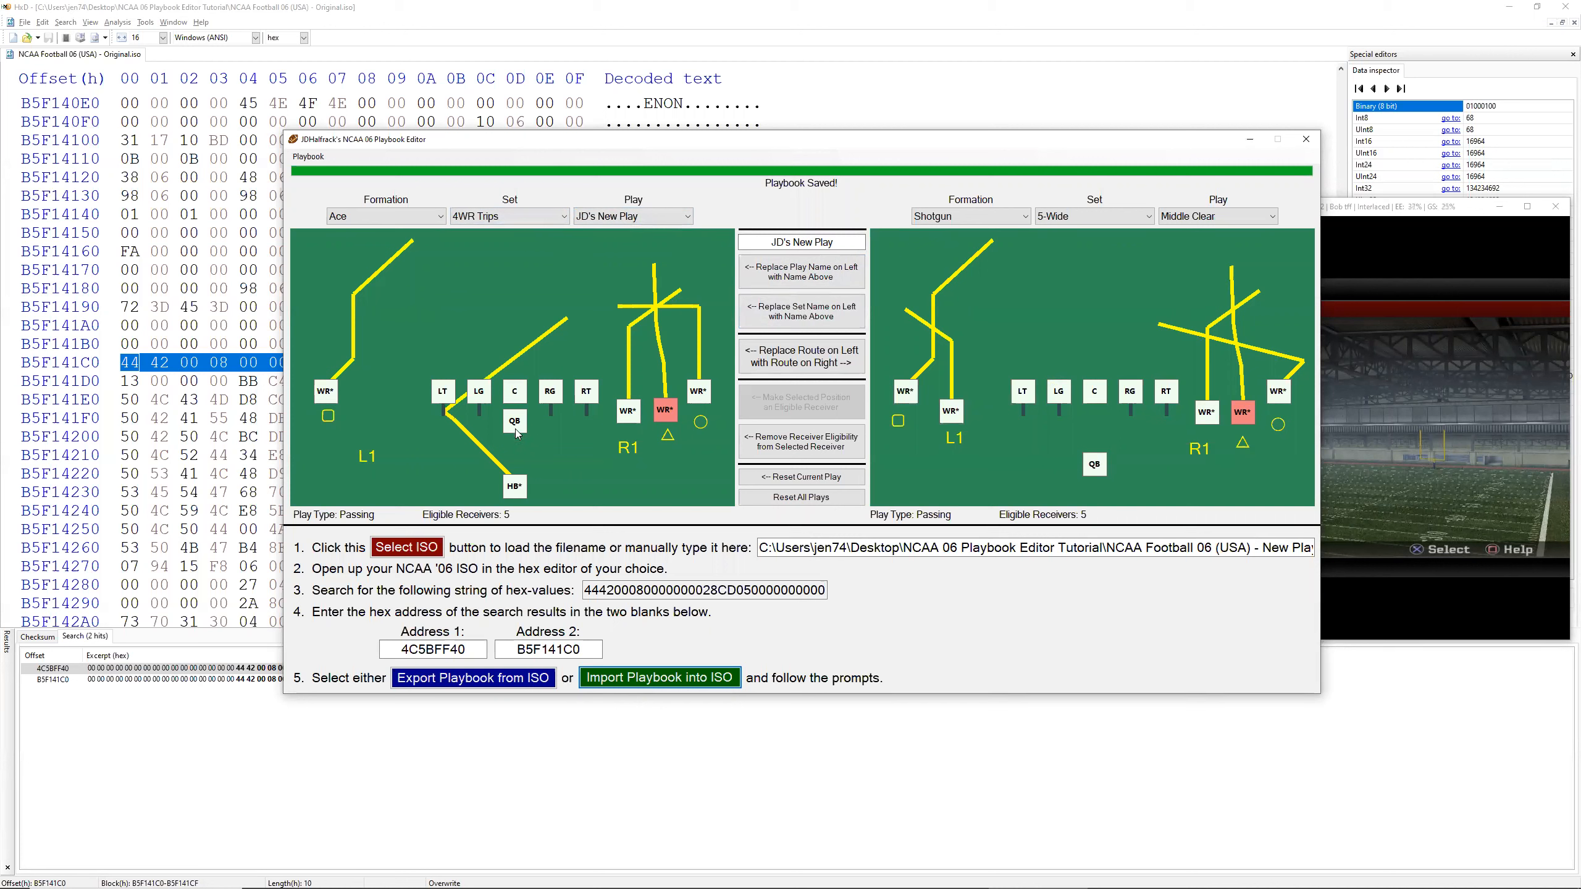
{"action": "left_click", "coordinate": [517, 488]}
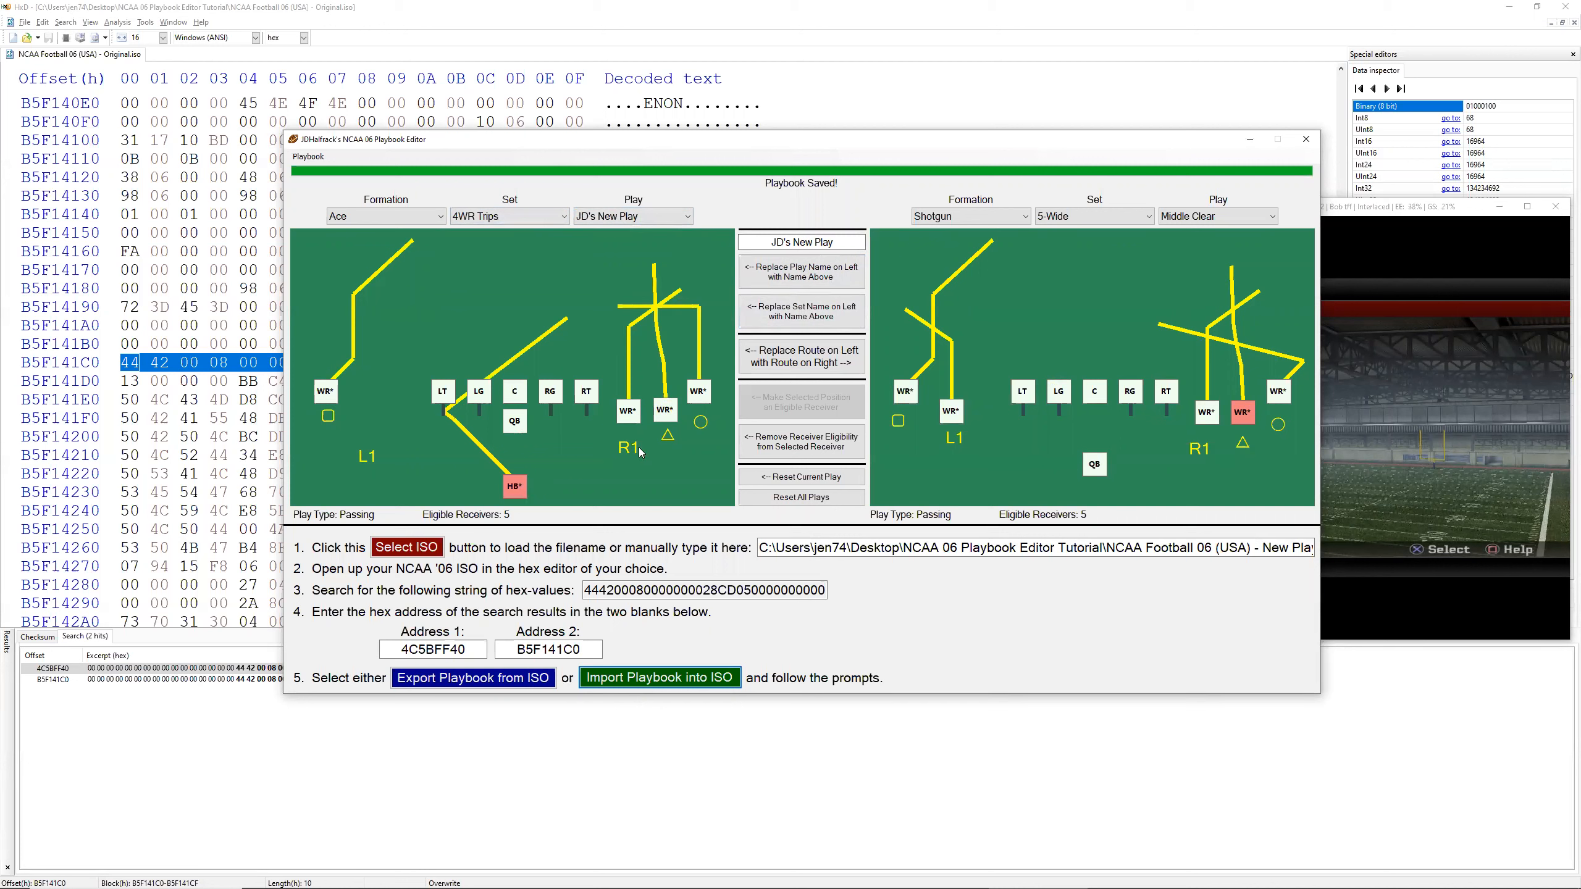
{"action": "scroll", "coordinate": [1196, 219], "scroll_direction": "down", "scroll_amount": 3}
{"action": "scroll", "coordinate": [1197, 223], "scroll_direction": "down", "scroll_amount": 3}
{"action": "left_click", "coordinate": [1103, 218]}
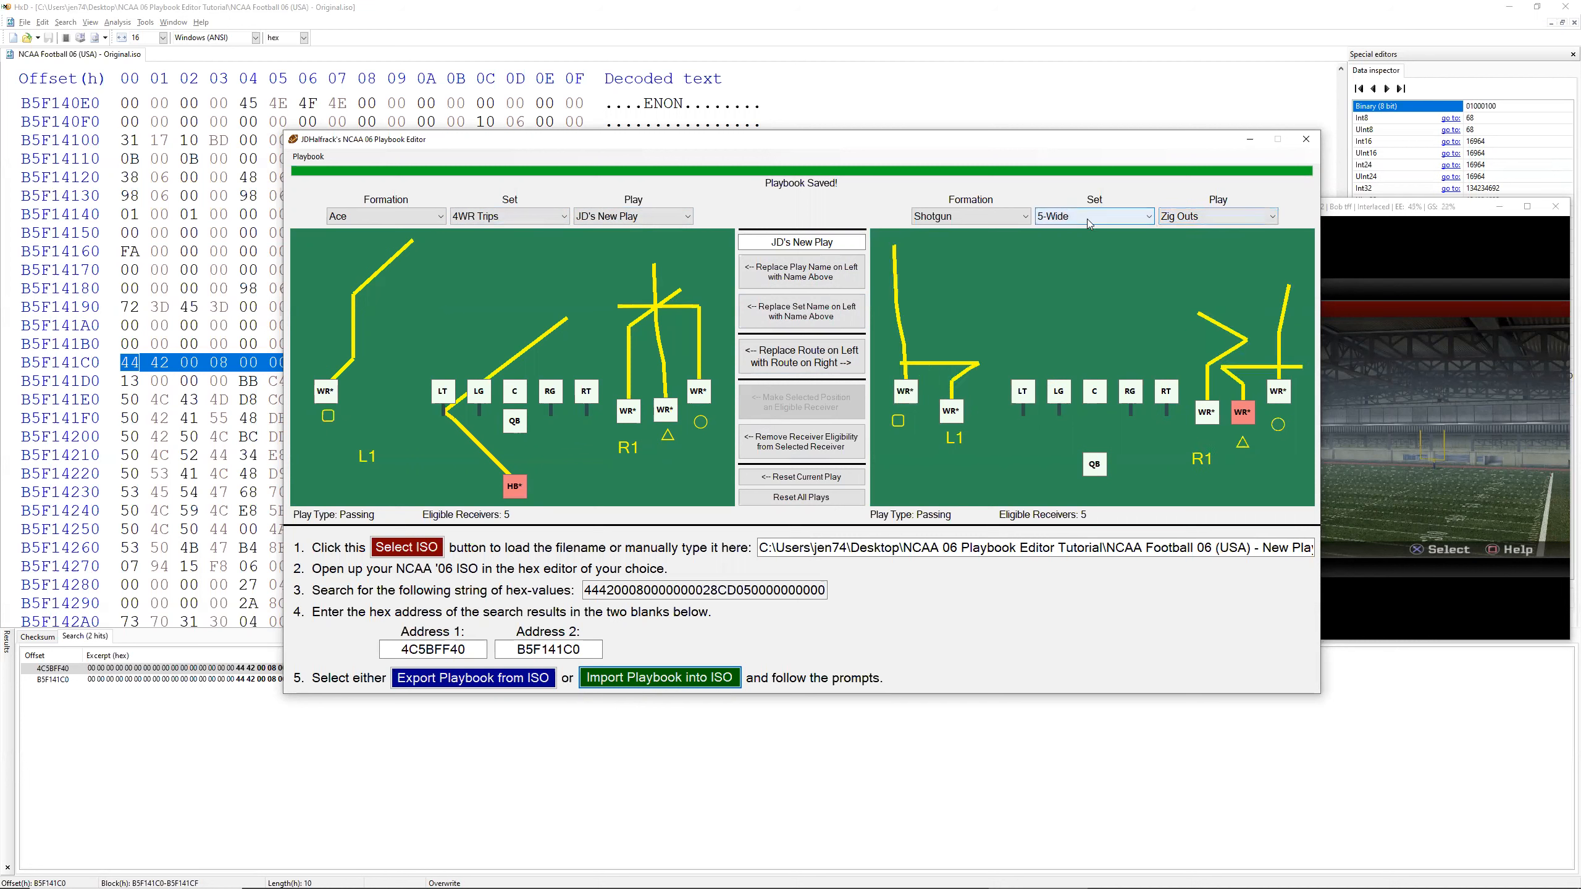
{"action": "left_click", "coordinate": [981, 222]}
{"action": "left_click", "coordinate": [981, 221]}
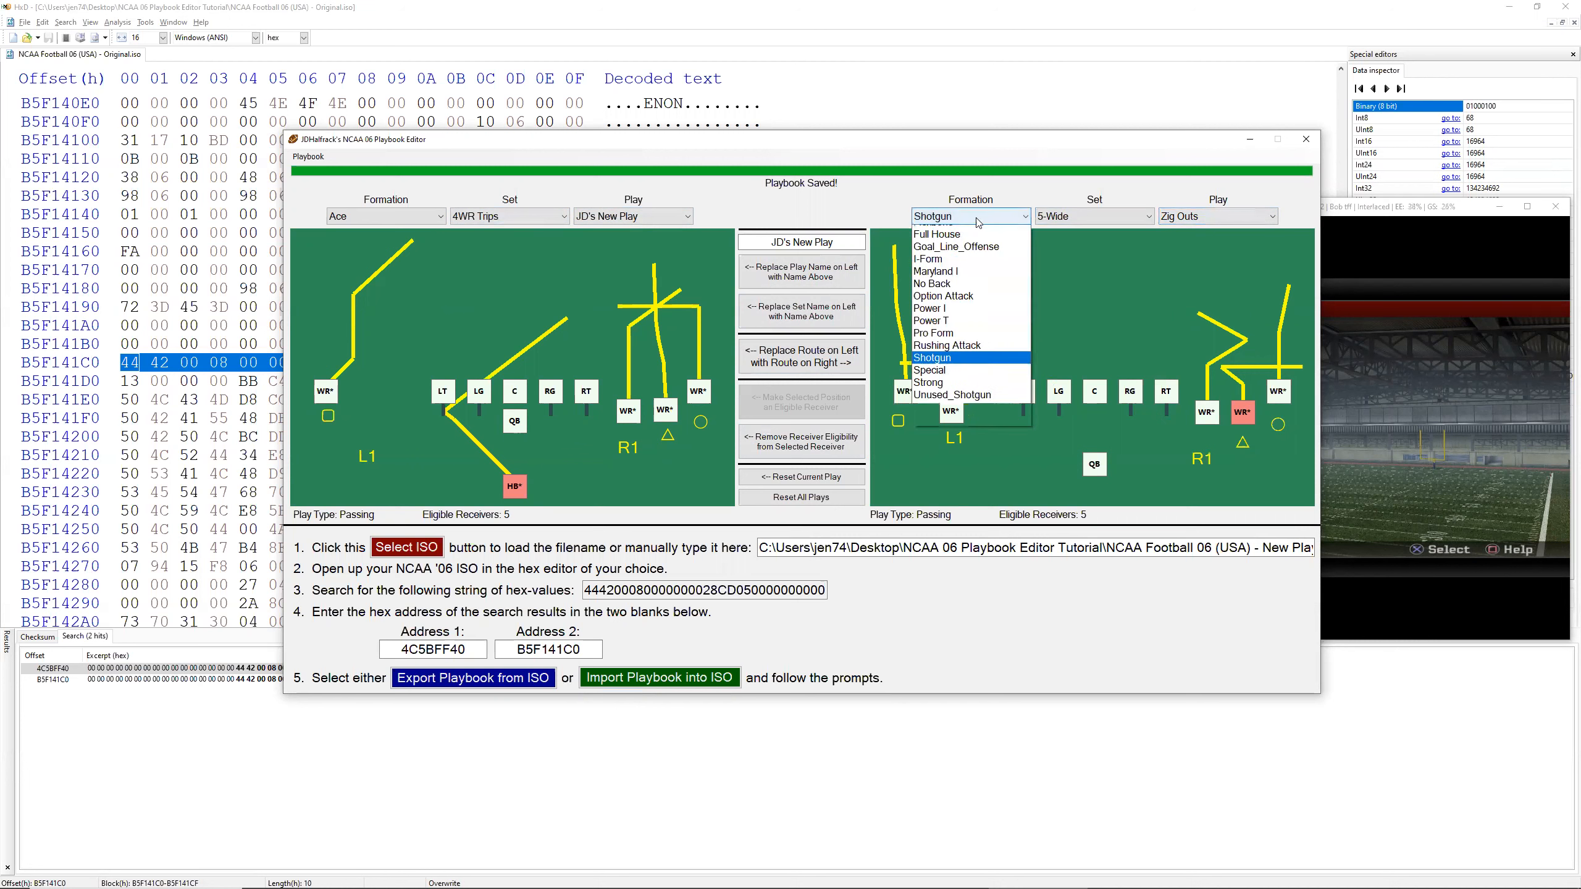
{"action": "left_click", "coordinate": [1008, 271]}
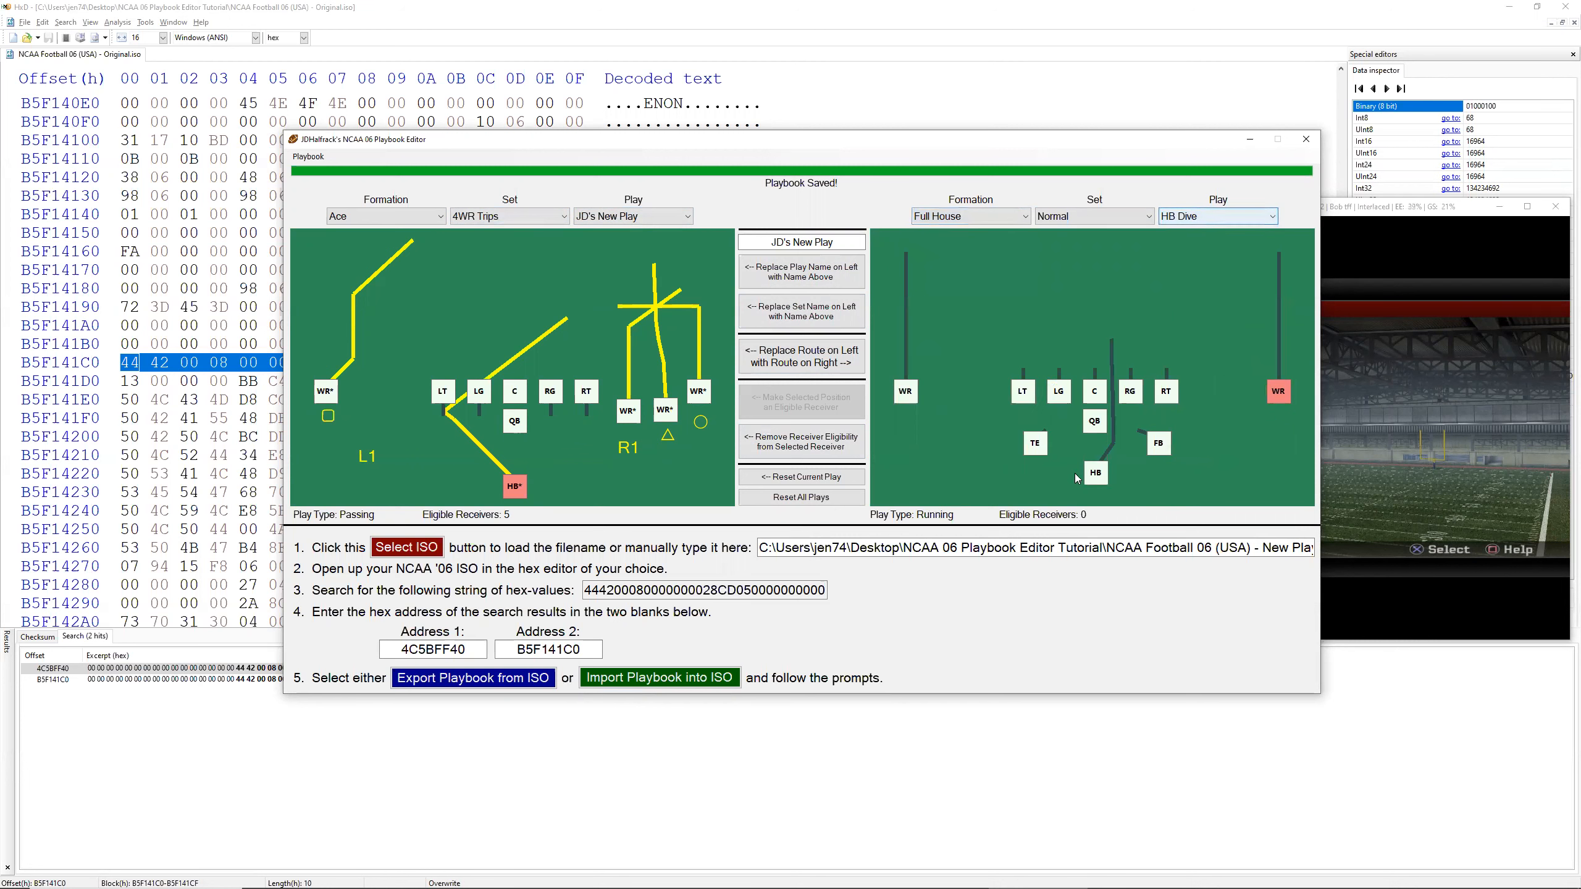
{"action": "left_click", "coordinate": [1097, 472]}
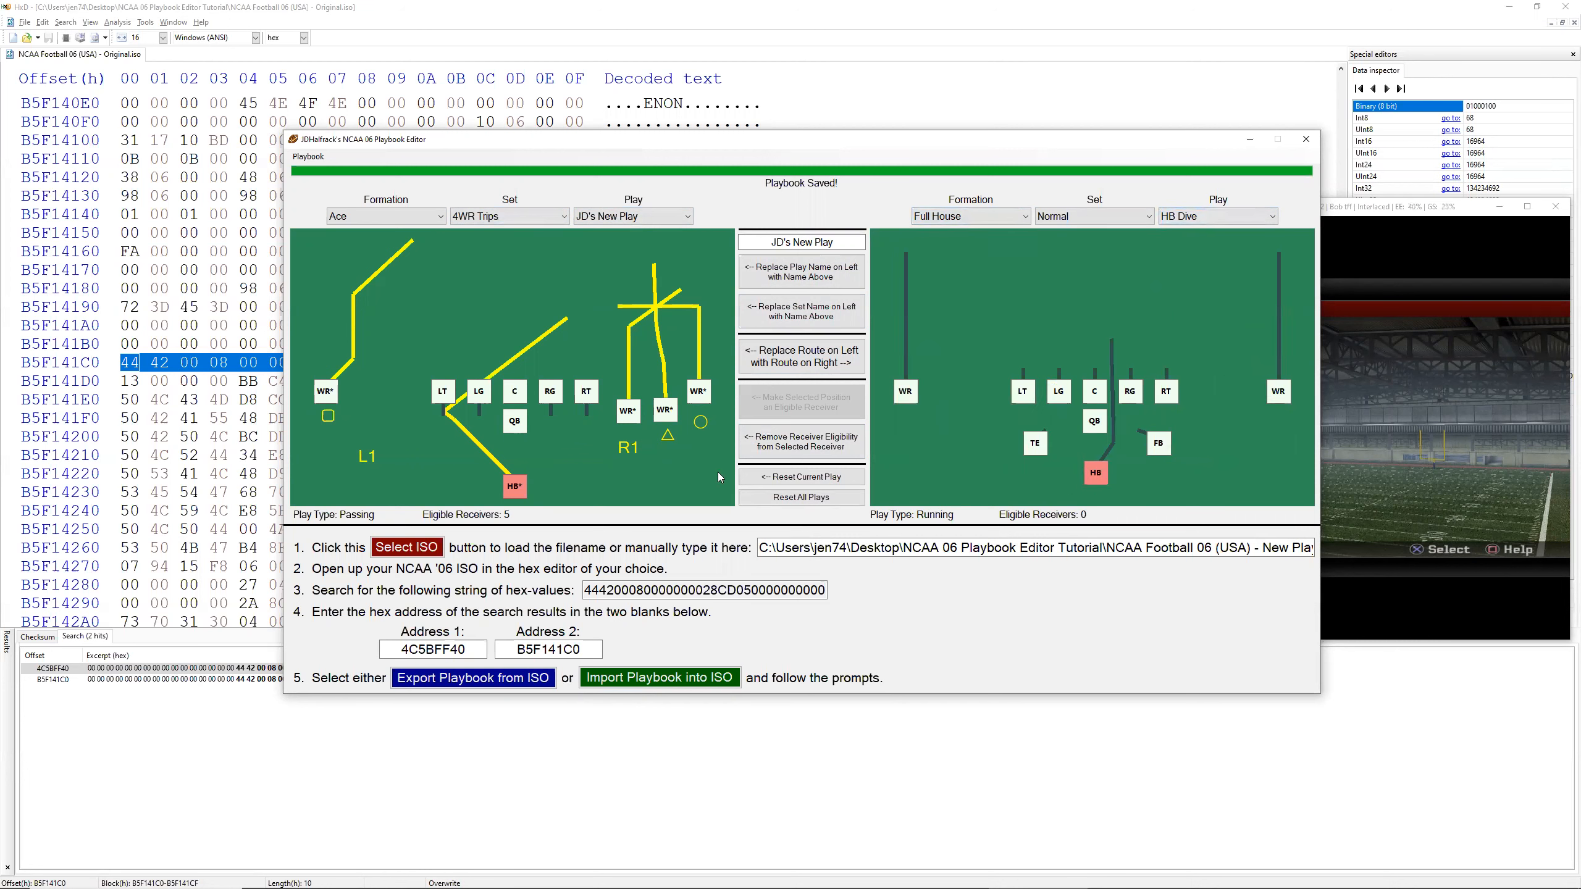
{"action": "left_click", "coordinate": [807, 354]}
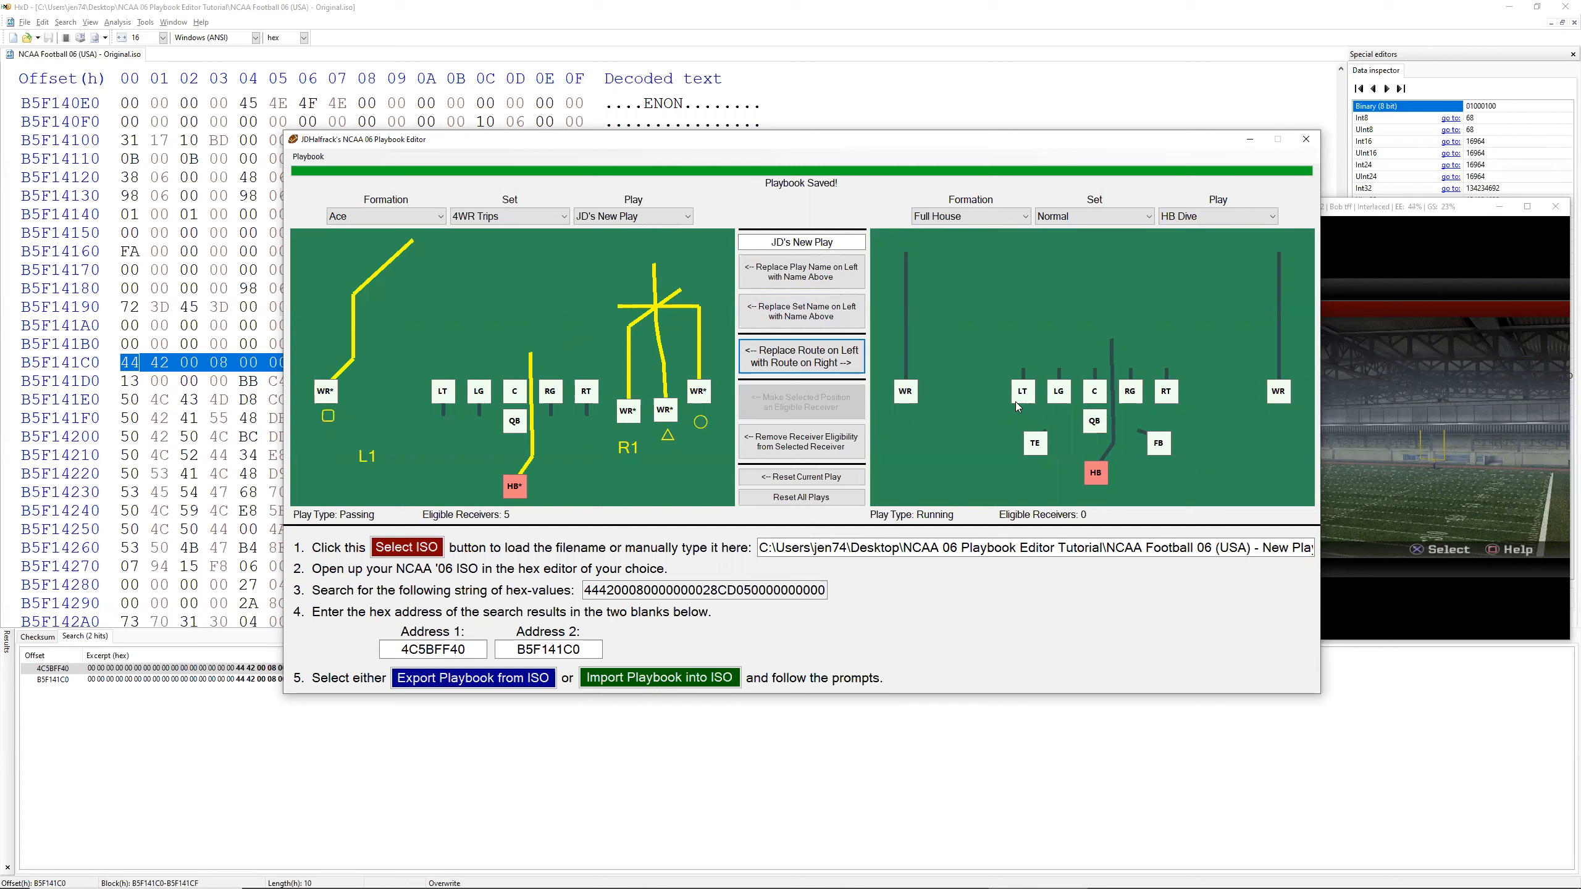
Step: Replace the HB route in JD's New Play with the left WR's straight route from HB Dive
{"action": "left_click", "coordinate": [911, 400]}
{"action": "left_click", "coordinate": [520, 492]}
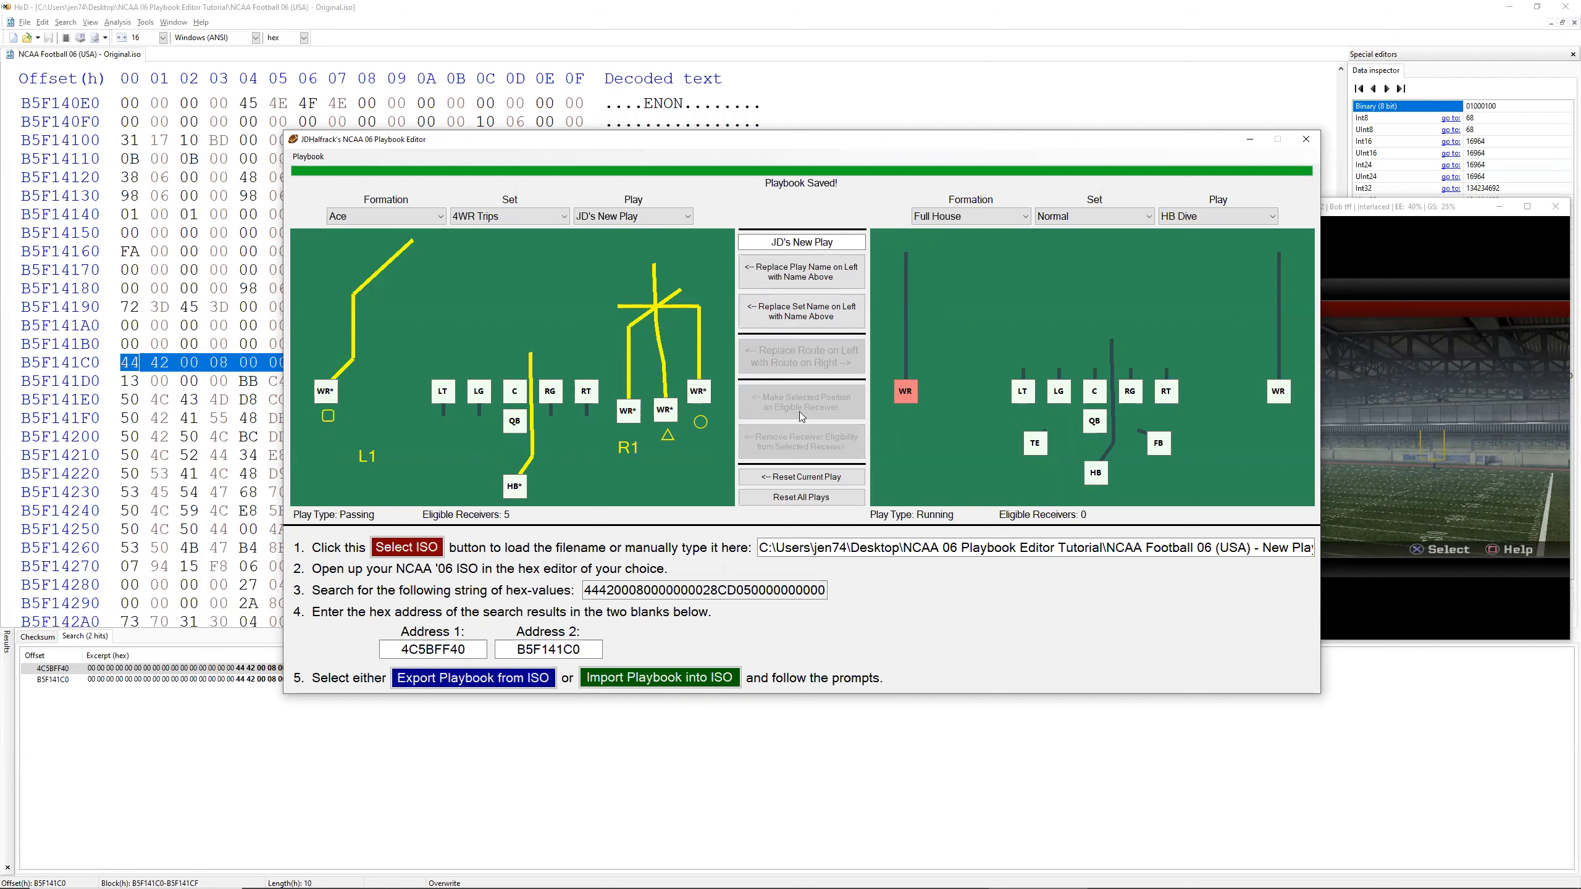
{"action": "left_click", "coordinate": [515, 489]}
{"action": "left_click", "coordinate": [774, 366]}
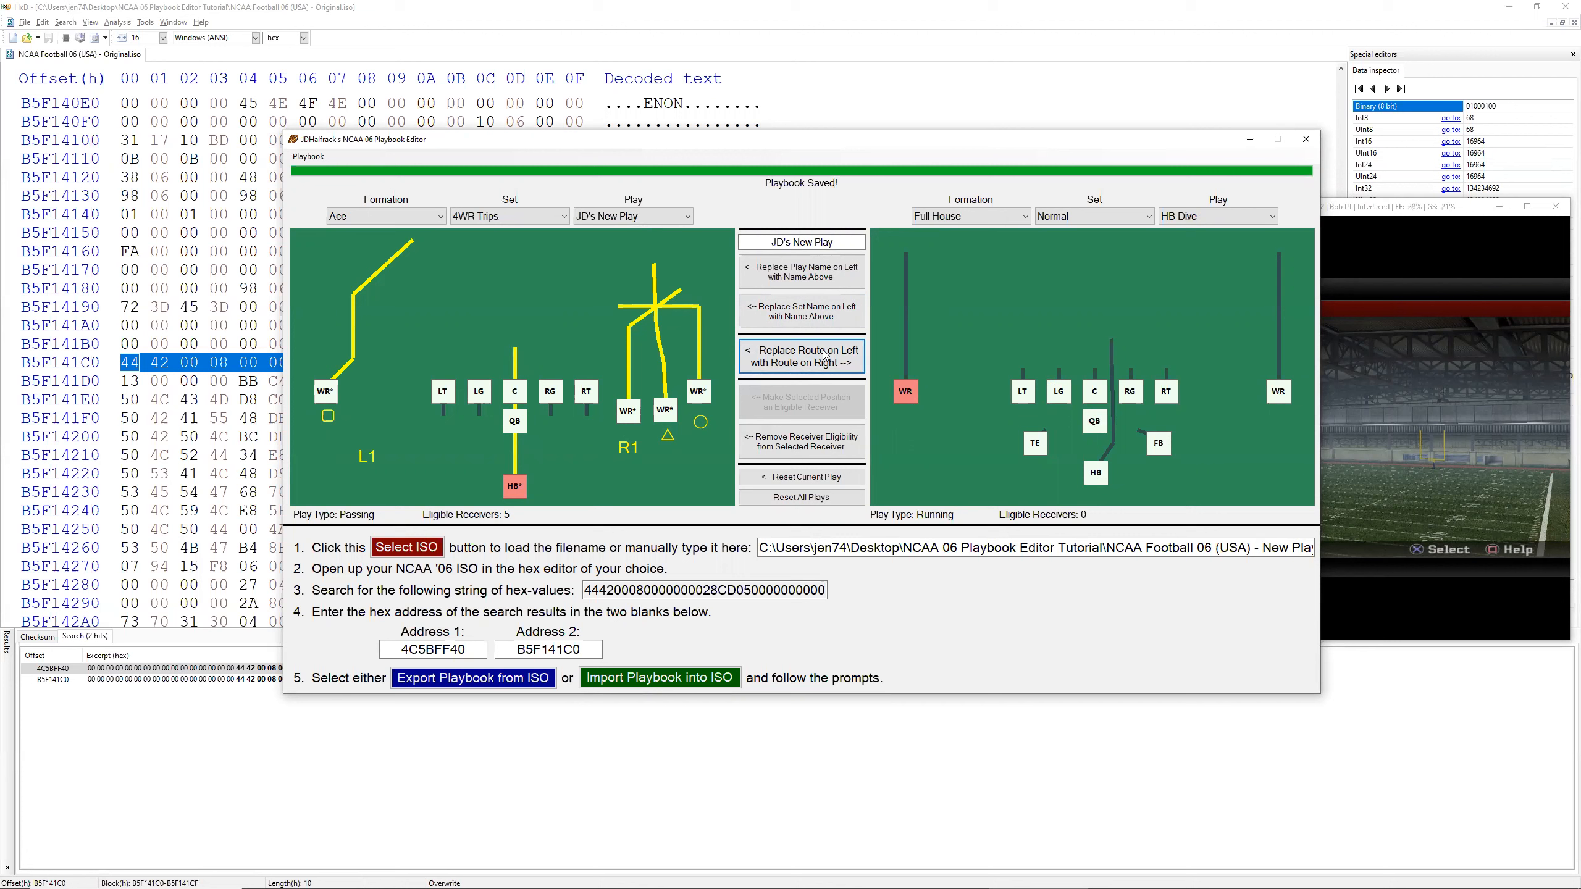
Step: Remove the HB's receiver eligibility in JD's New Play and make the HB an eligible receiver again
{"action": "left_click", "coordinate": [522, 492]}
{"action": "left_click", "coordinate": [516, 489]}
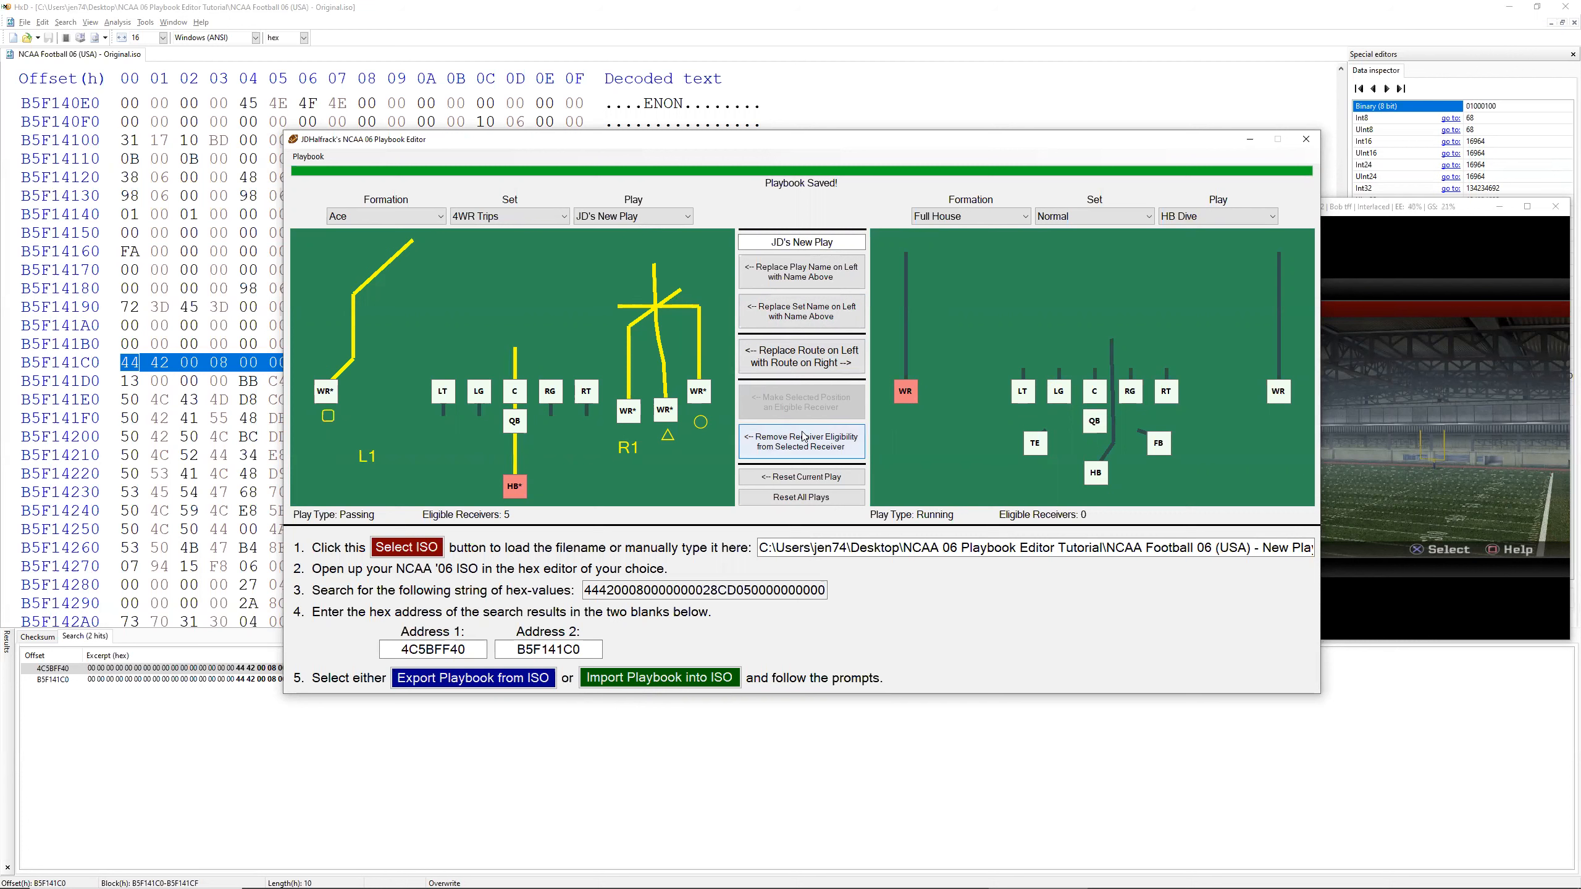
{"action": "left_click", "coordinate": [806, 450]}
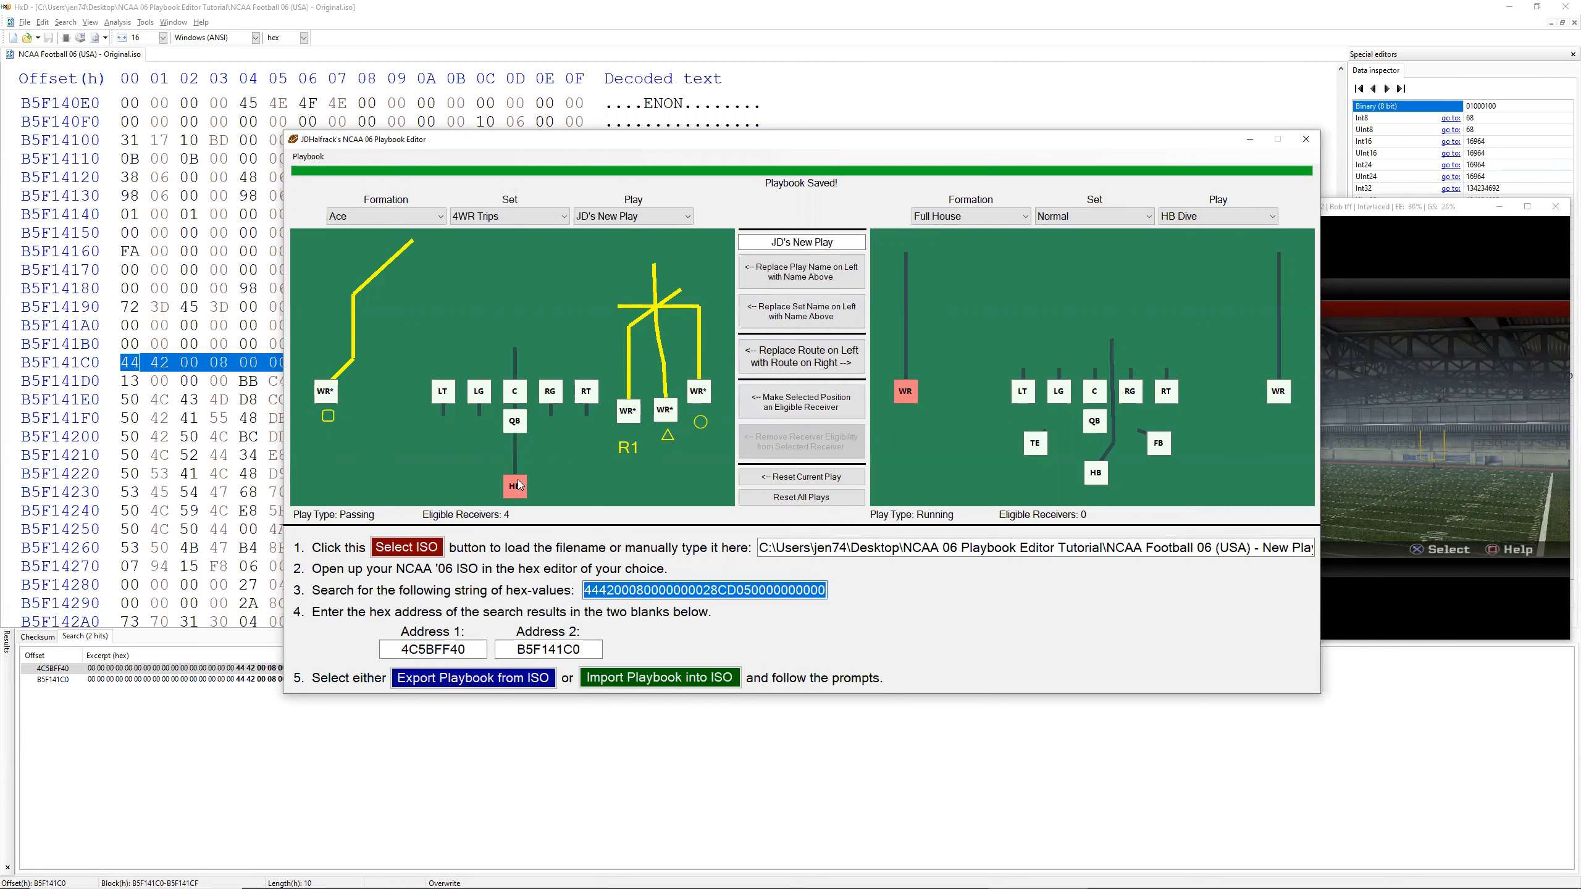
{"action": "left_click", "coordinate": [780, 412]}
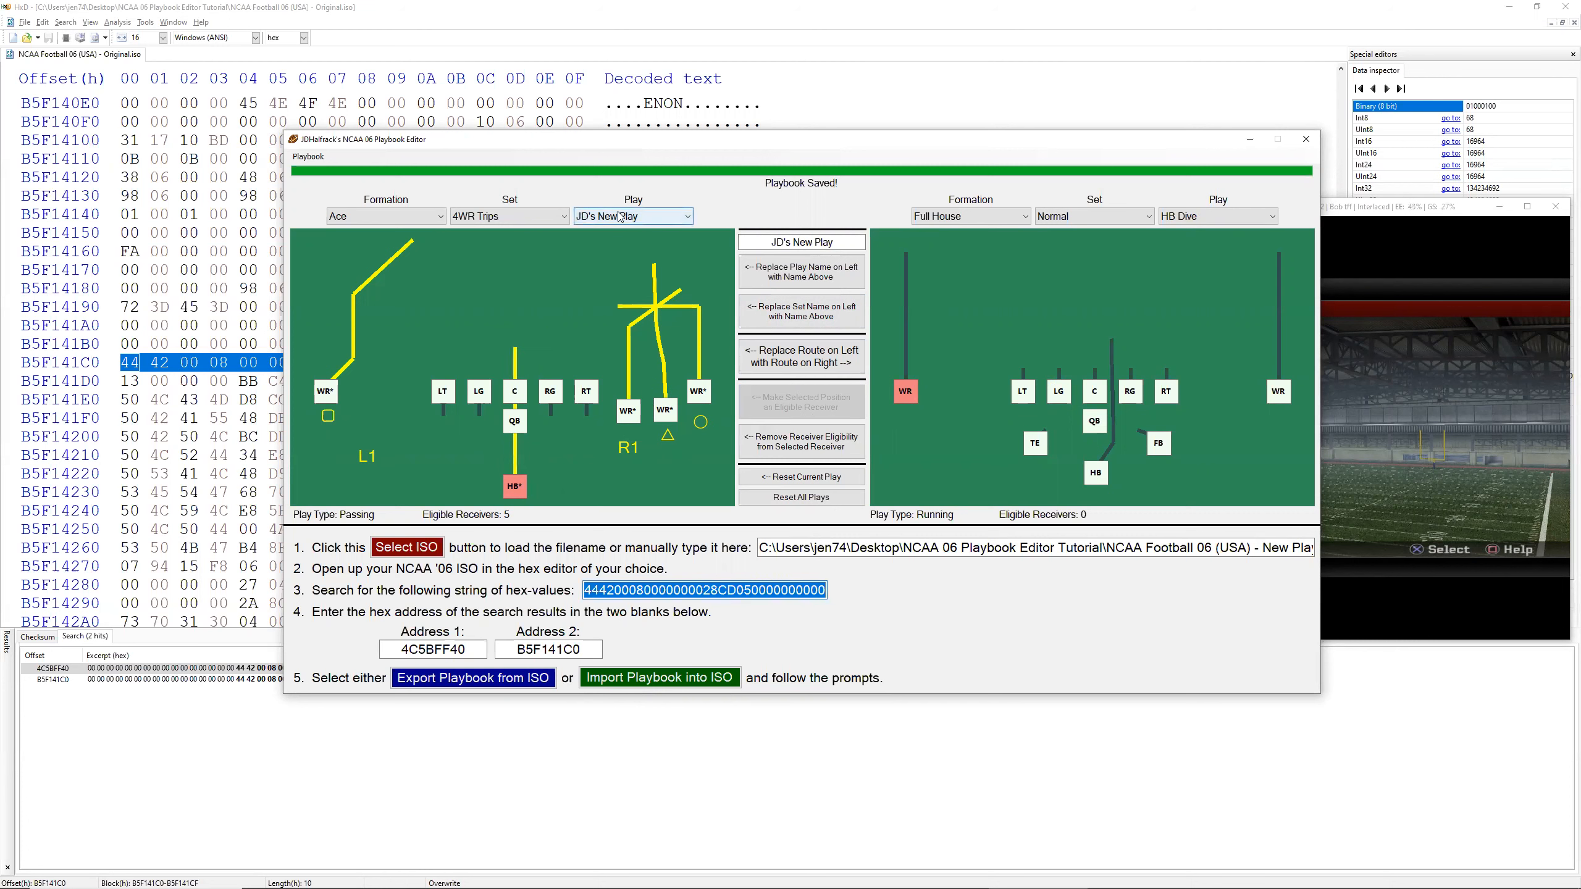
Step: Switch the Ace 4WR Trips play to Curl Read and make its HB an eligible receiver
{"action": "scroll", "coordinate": [622, 216], "scroll_direction": "down", "scroll_amount": 1}
{"action": "scroll", "coordinate": [623, 220], "scroll_direction": "down", "scroll_amount": 1}
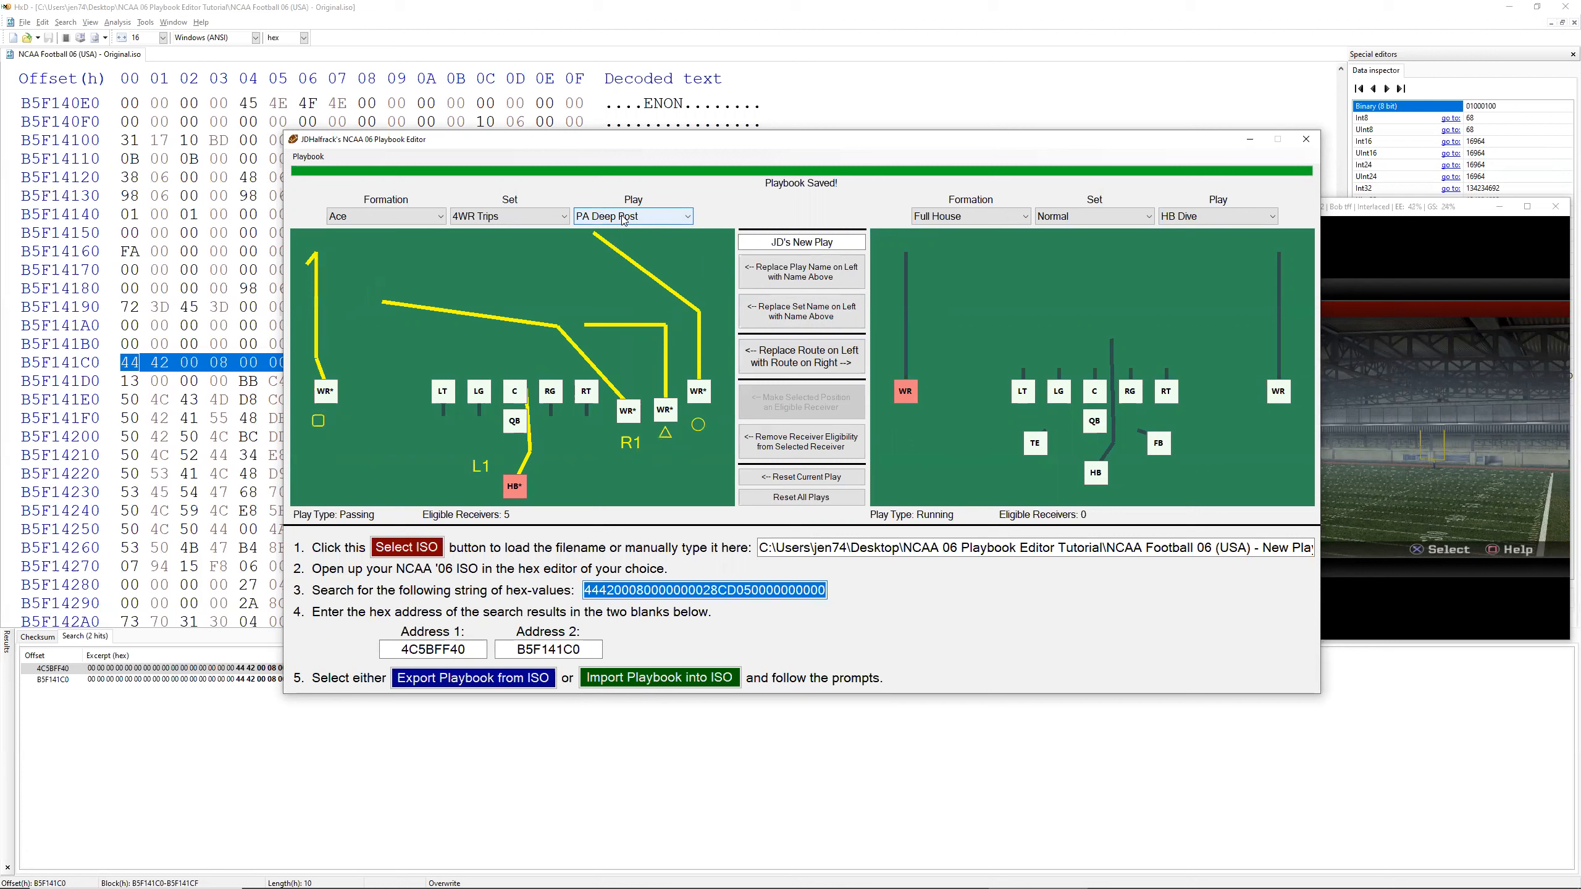
{"action": "scroll", "coordinate": [623, 220], "scroll_direction": "down", "scroll_amount": 4}
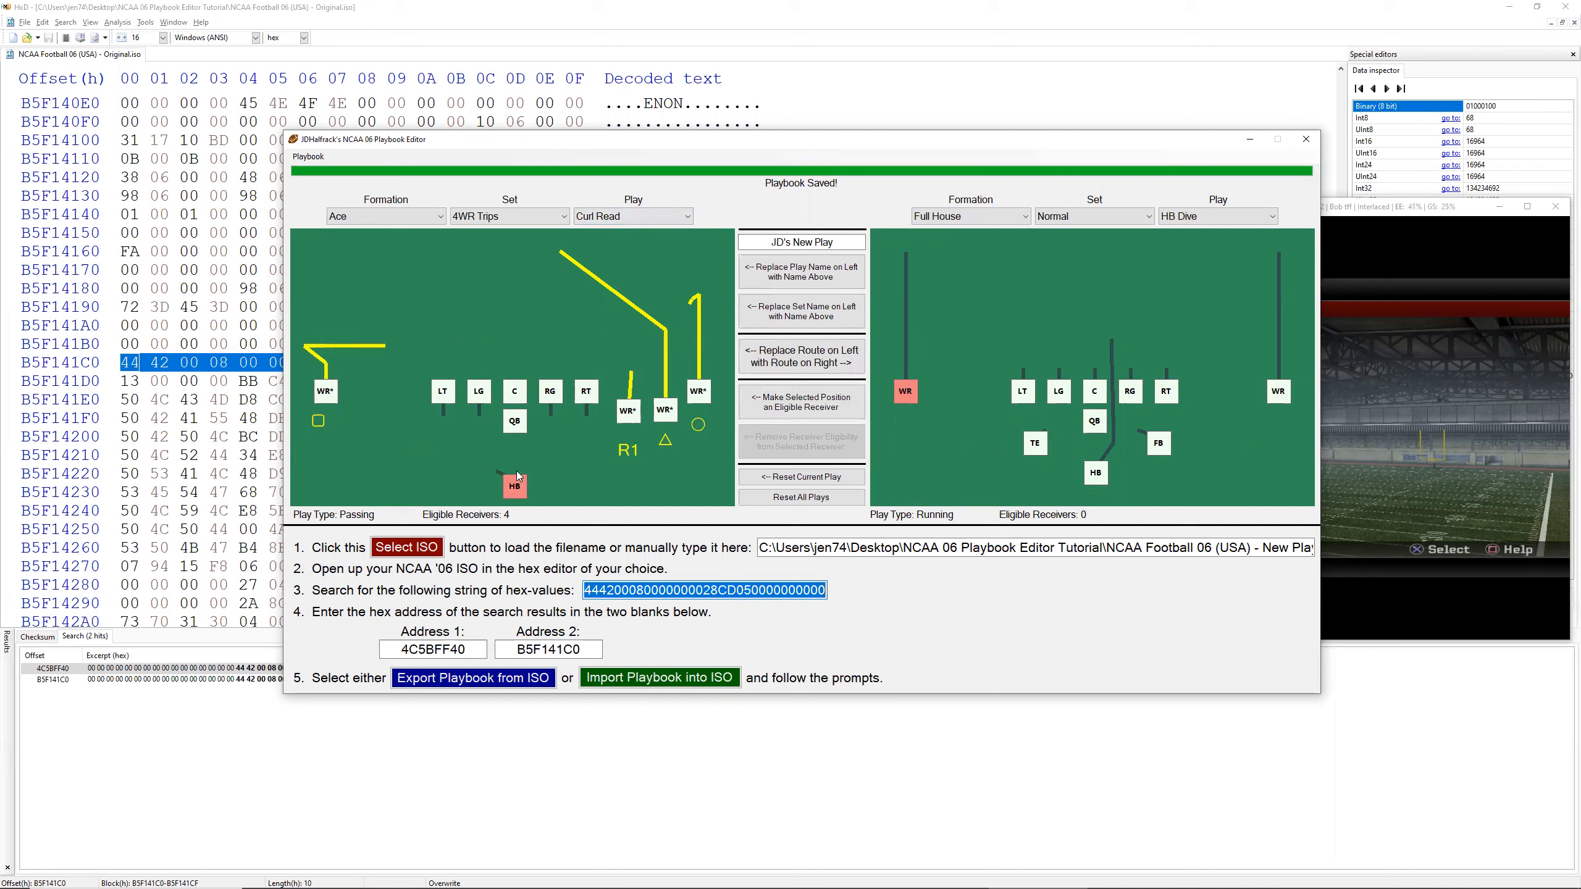
{"action": "left_click", "coordinate": [828, 402]}
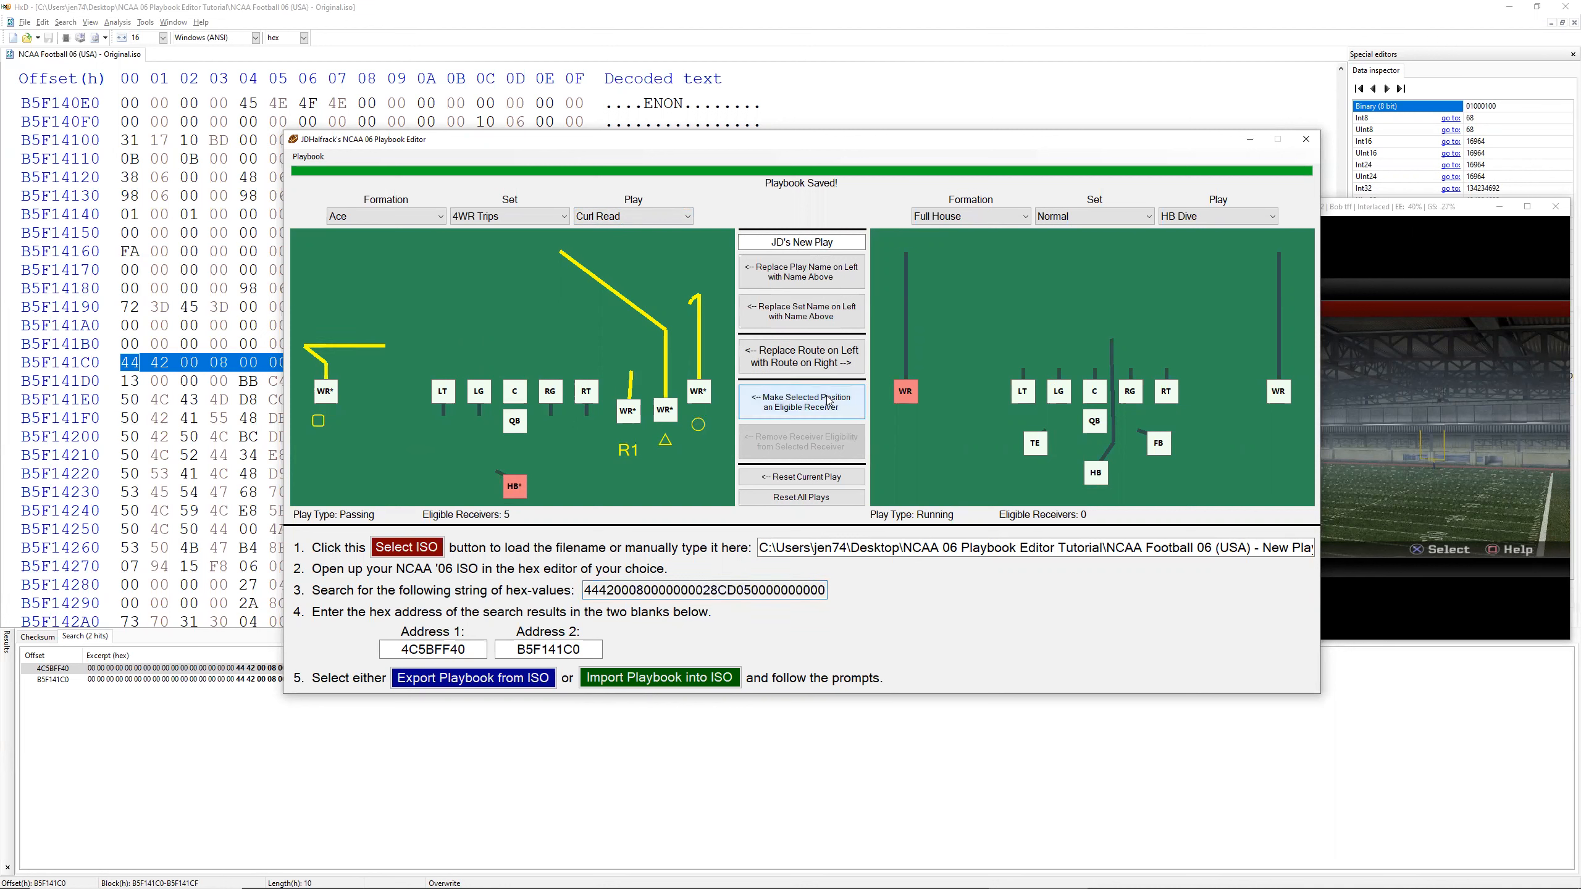
Step: Remove the left WR's receiver eligibility in Curl Read and replace his route with the left WR's route from HB Dive
{"action": "left_click", "coordinate": [326, 397]}
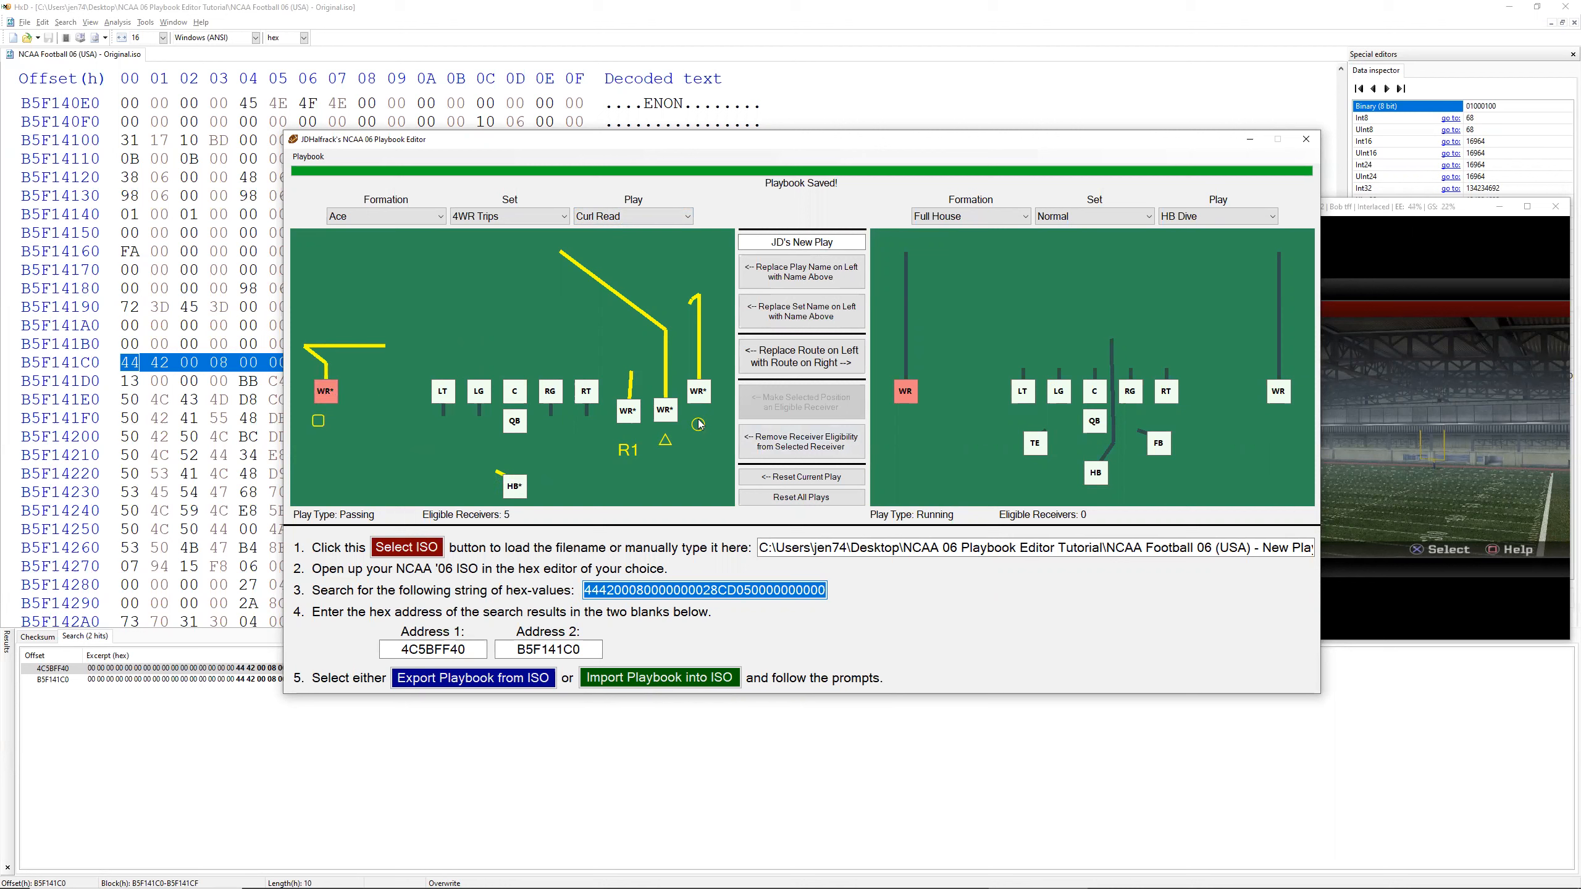
{"action": "left_click", "coordinate": [801, 441]}
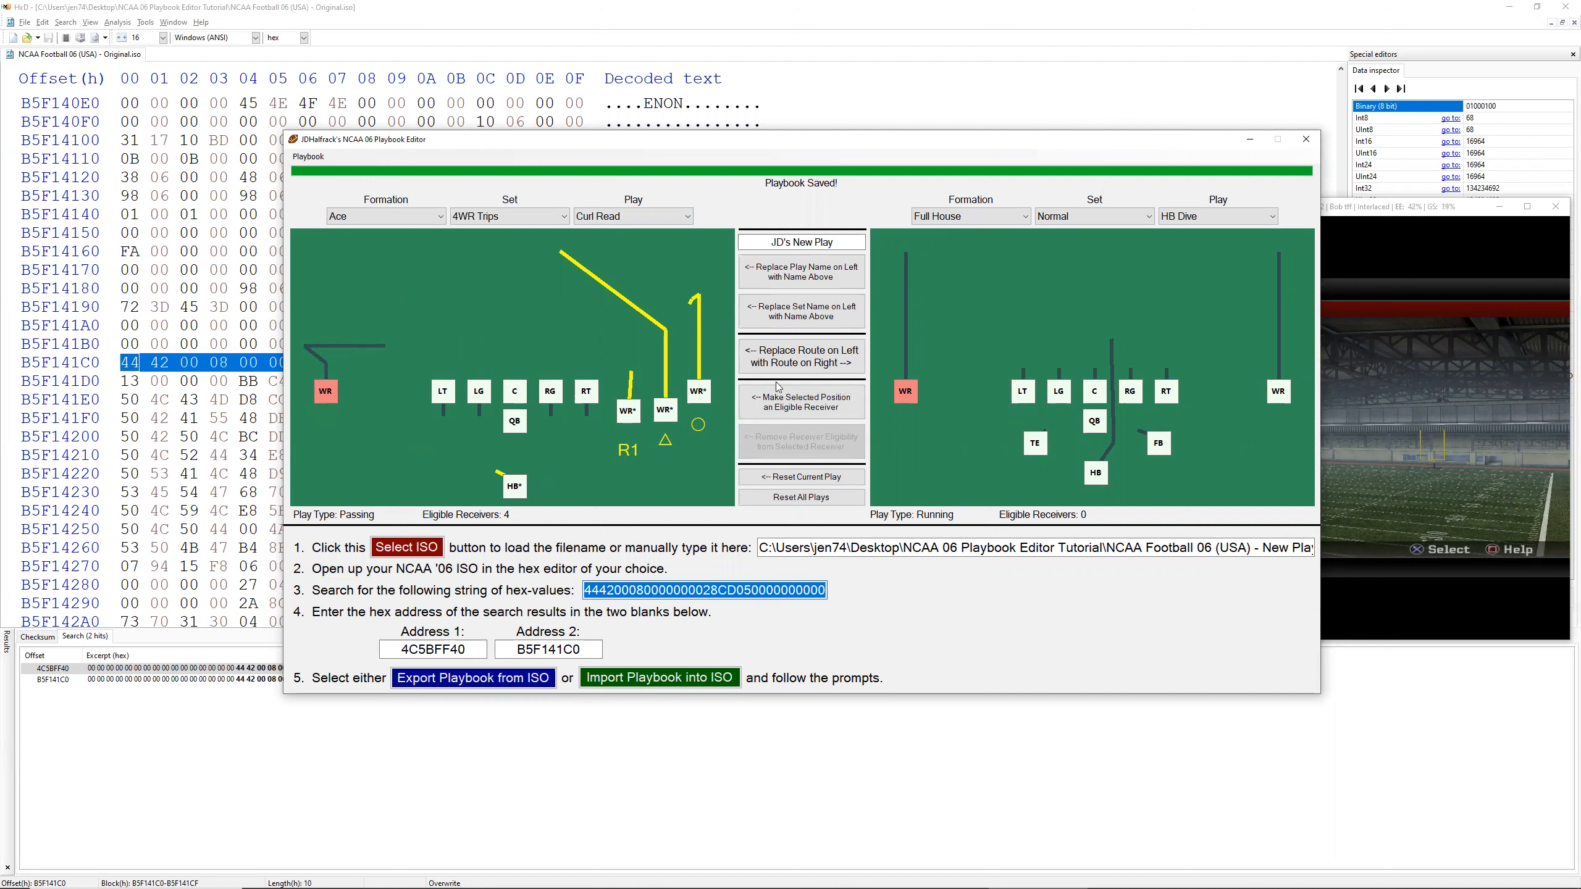
{"action": "left_click", "coordinate": [810, 368]}
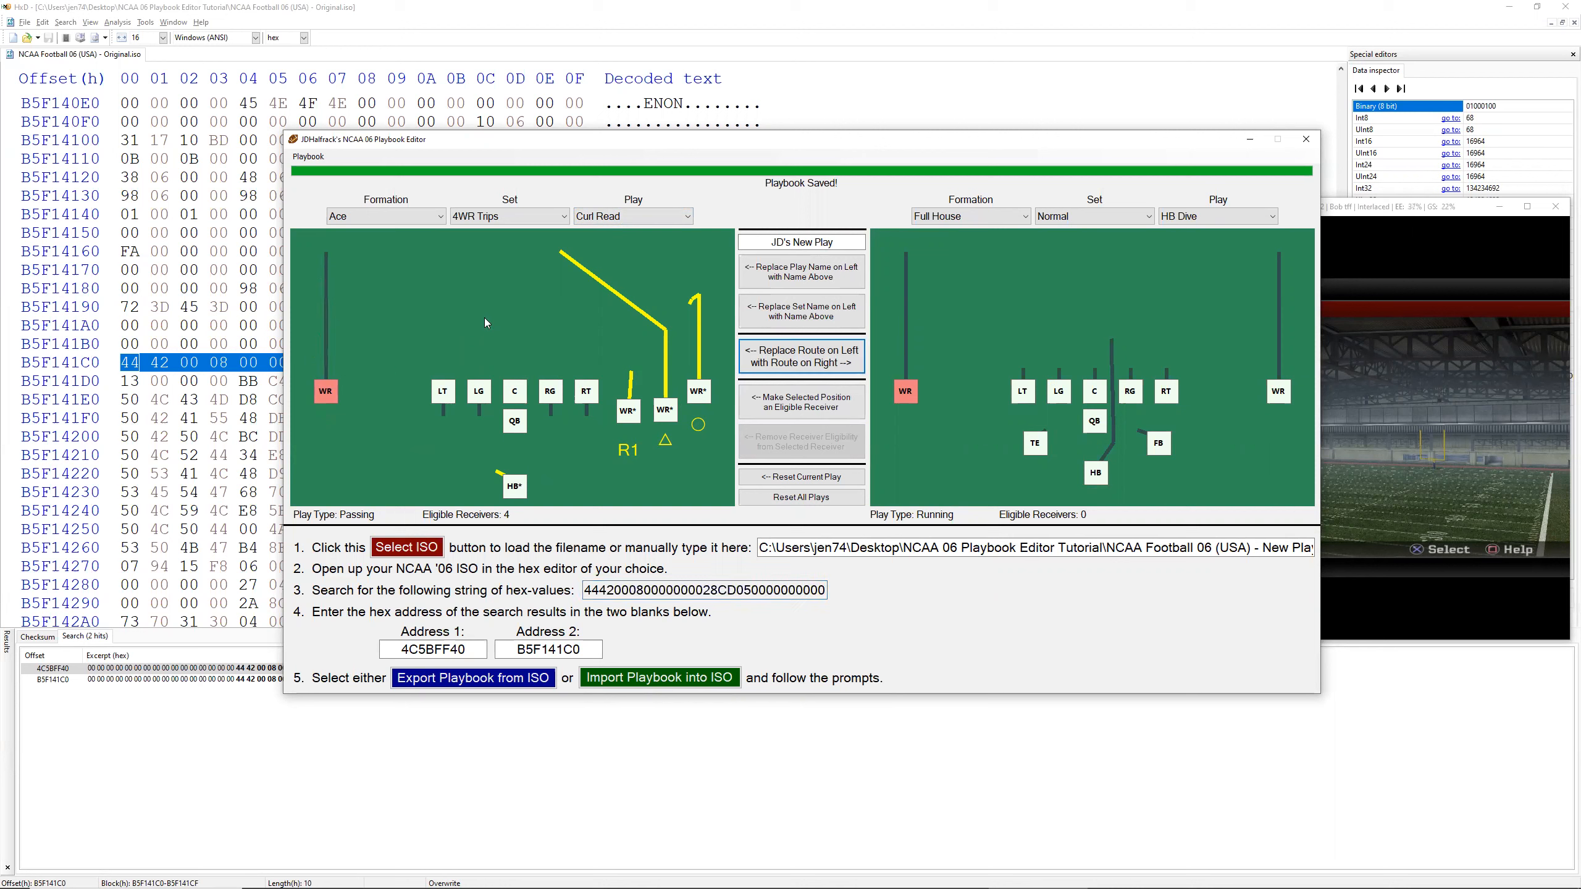
Step: Make the LT in Curl Read an eligible receiver, accepting a previously eligible receiver's slot
{"action": "left_click", "coordinate": [442, 401]}
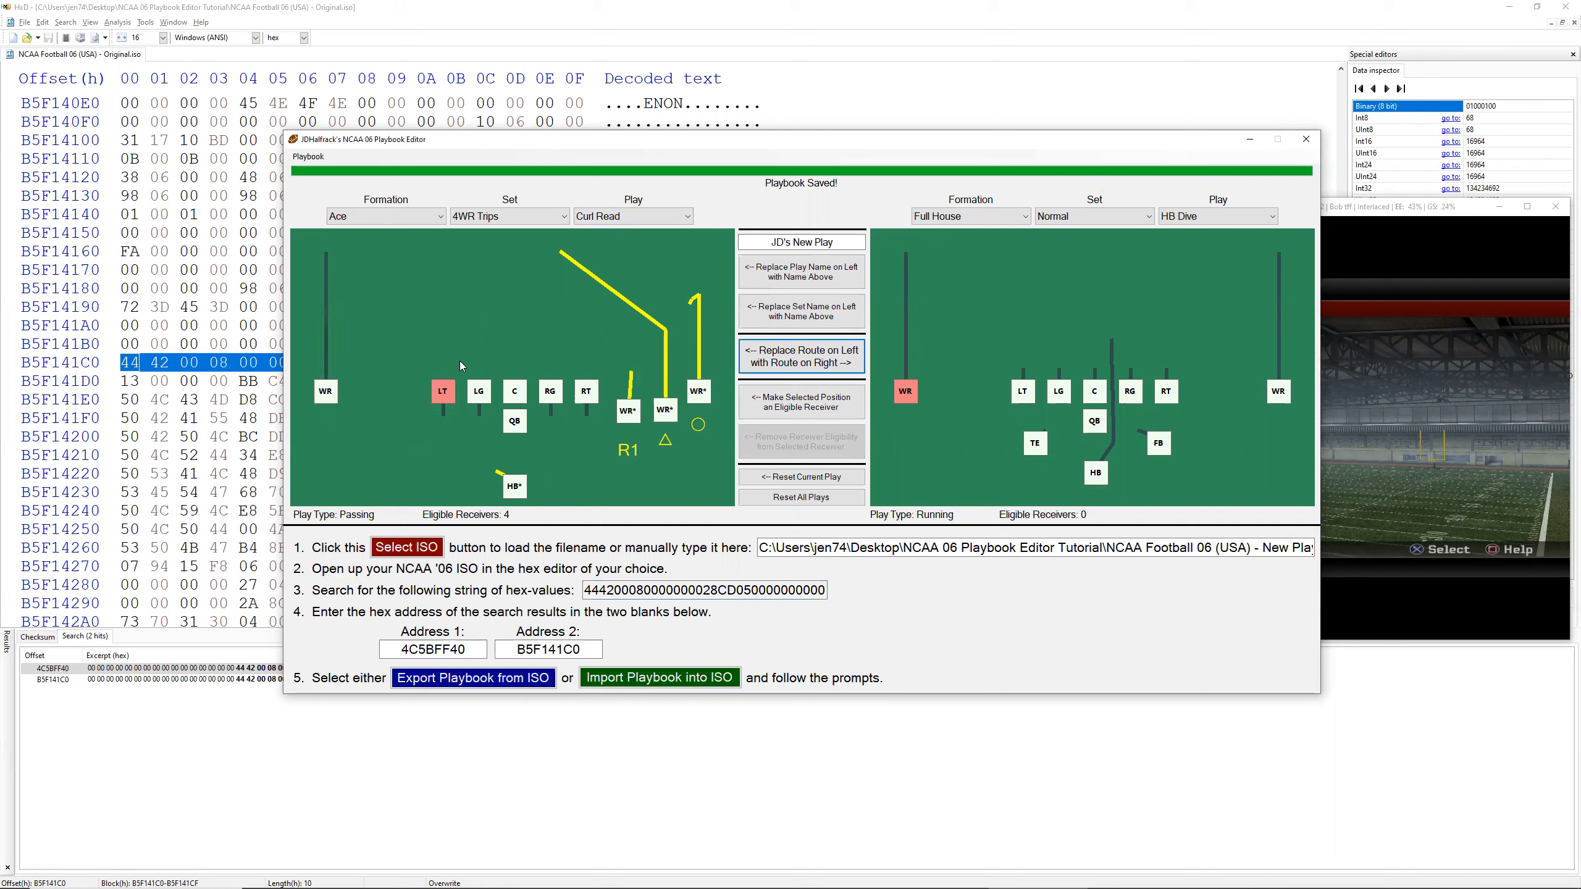
{"action": "left_click", "coordinate": [798, 410]}
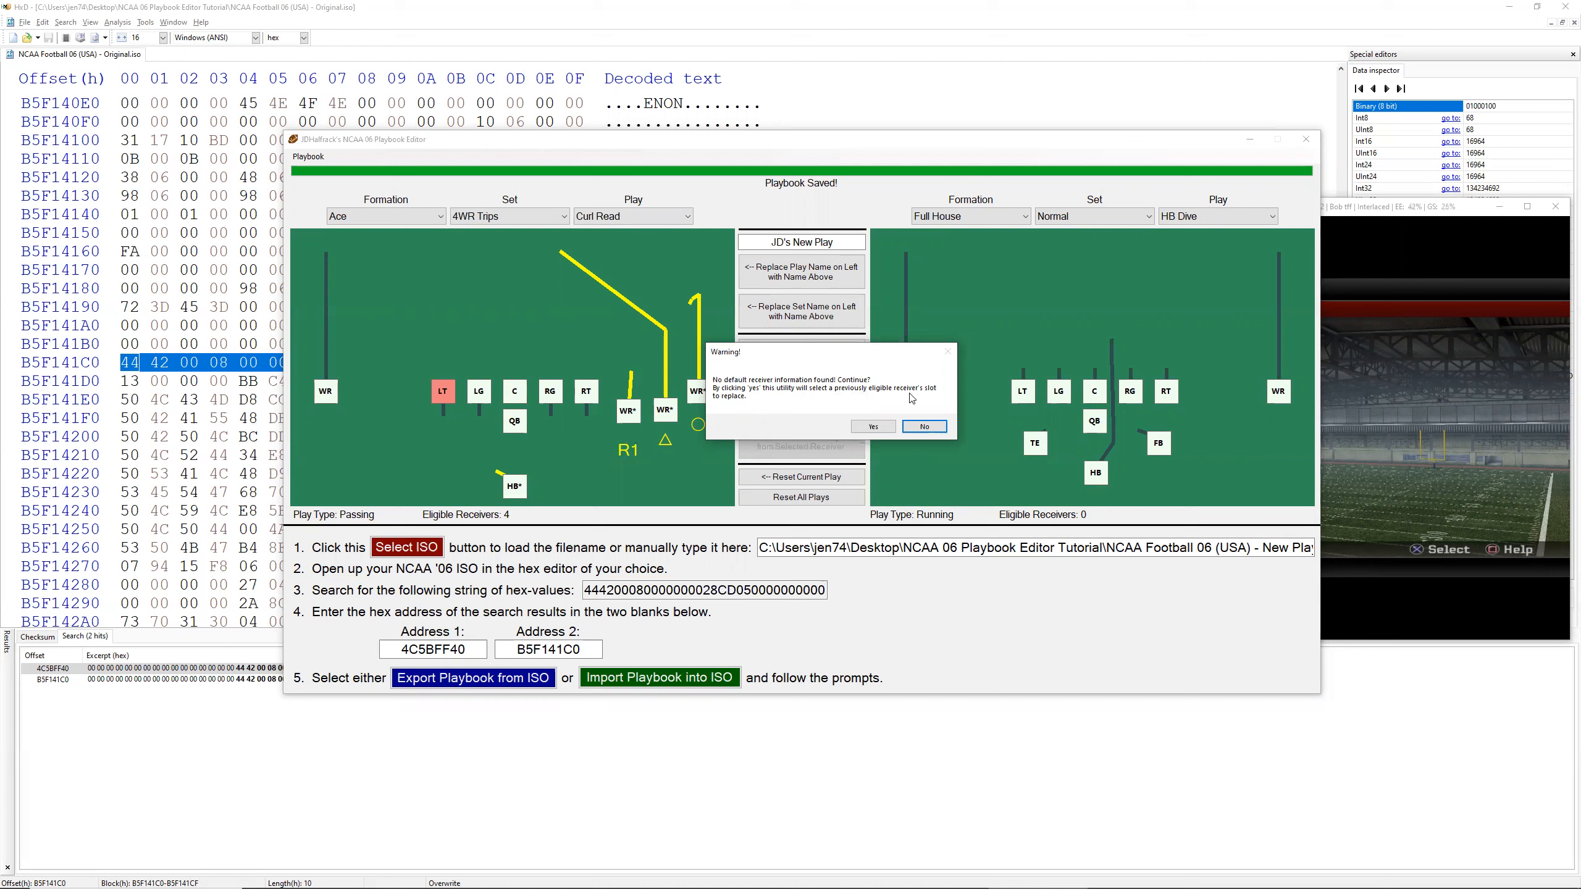
{"action": "left_click", "coordinate": [872, 427]}
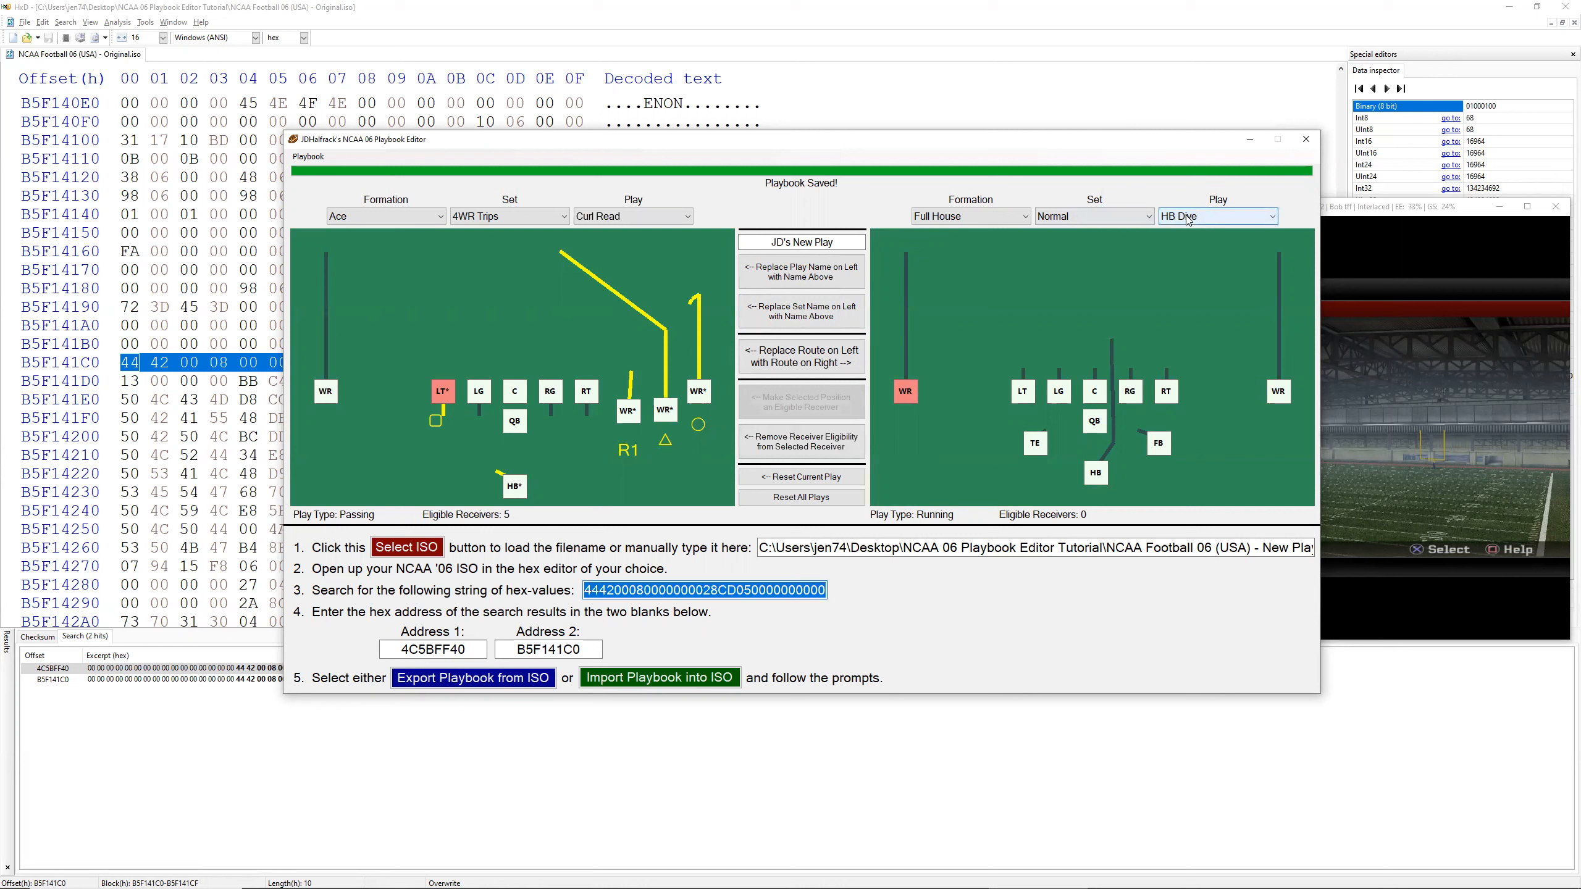
Step: Replace the LT's route in Curl Read with the right WR's route from Full House, Normal, PA Strike
{"action": "scroll", "coordinate": [1199, 218], "scroll_direction": "down", "scroll_amount": 2}
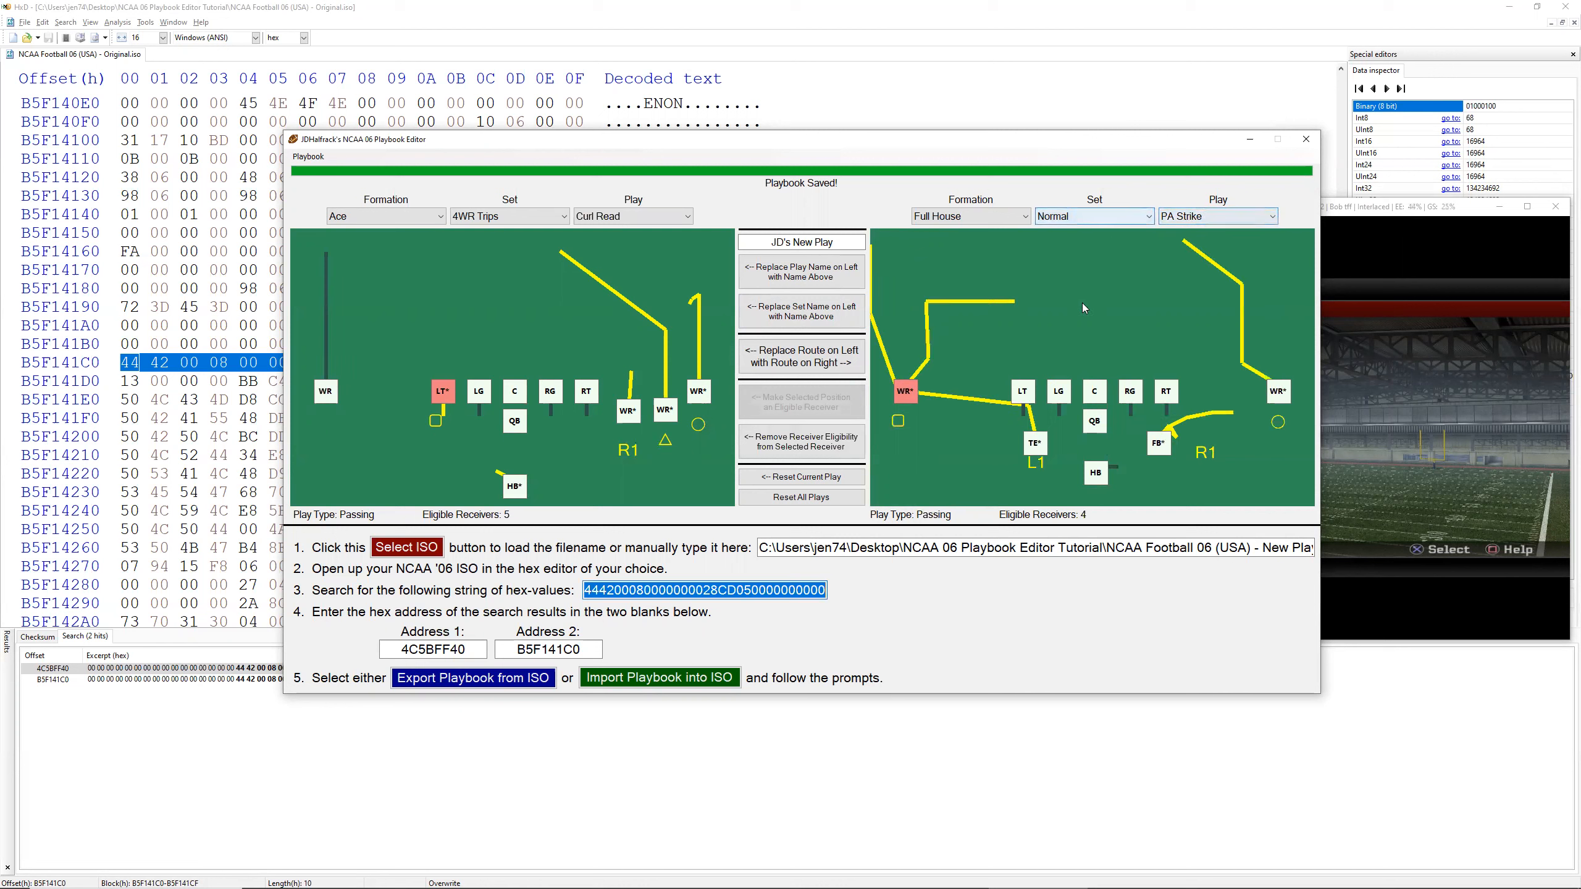
{"action": "left_click", "coordinate": [1276, 391]}
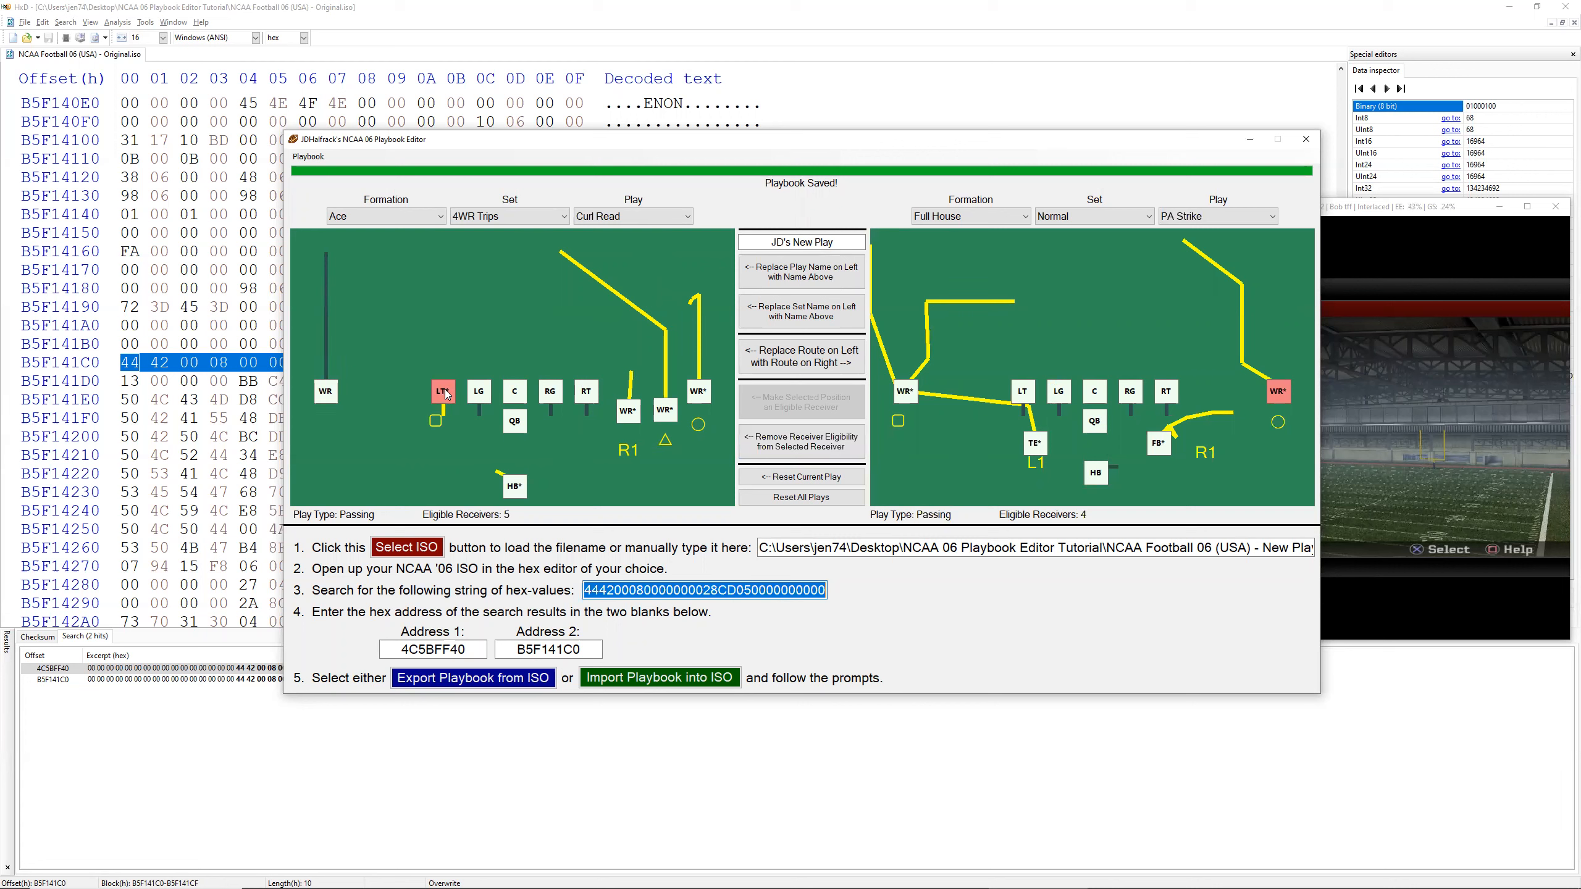
{"action": "left_click", "coordinate": [801, 356]}
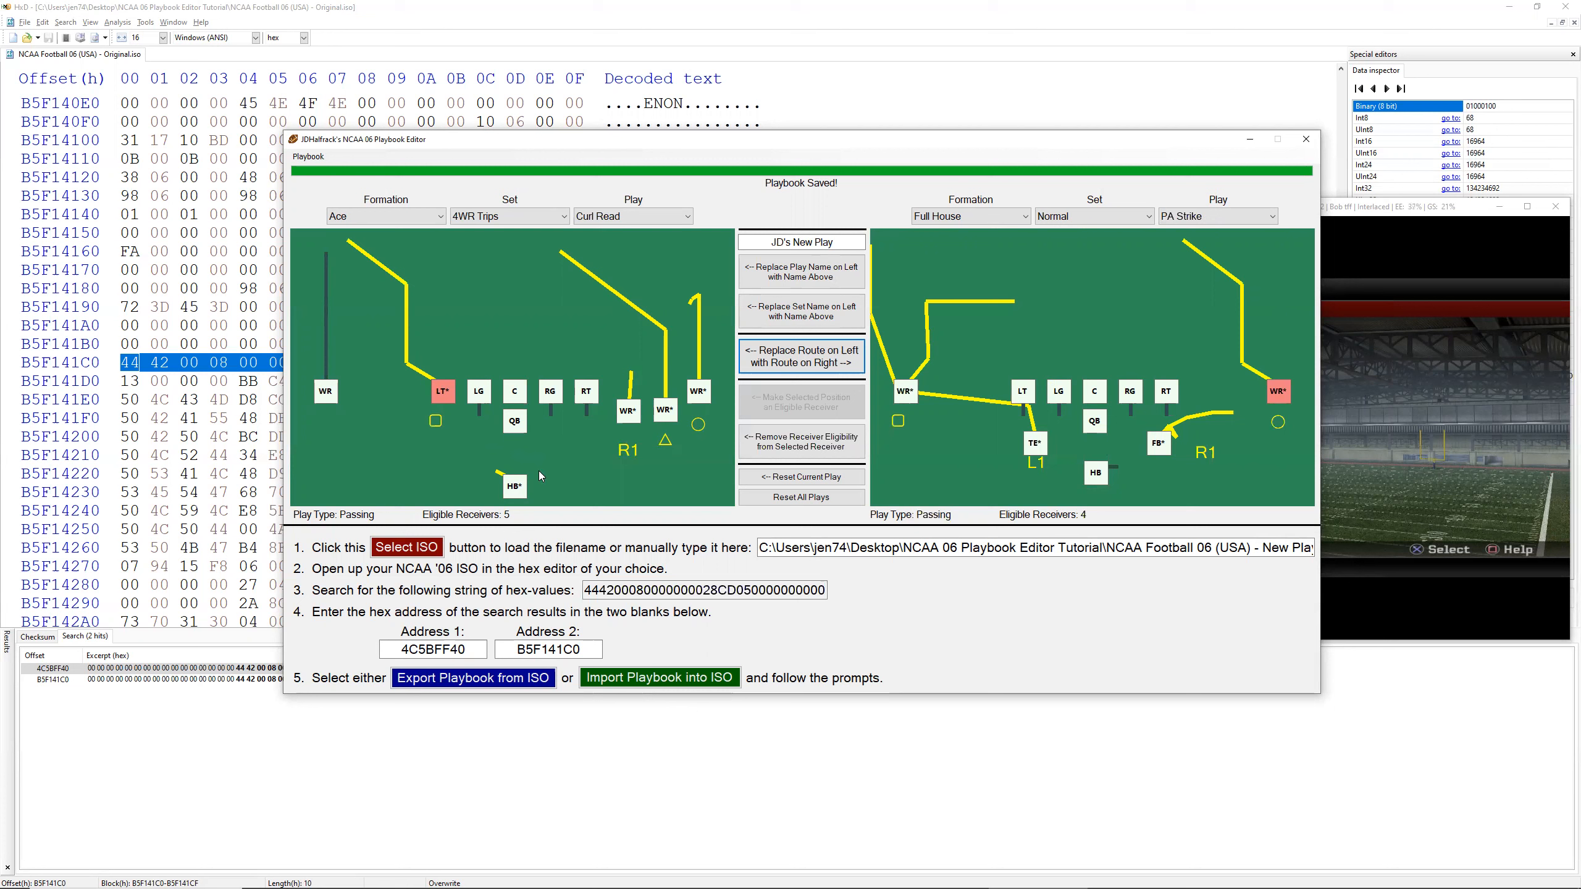
Step: Select the QB in both Curl Read and PA Strike and save the edited playbook
{"action": "left_click", "coordinate": [511, 424]}
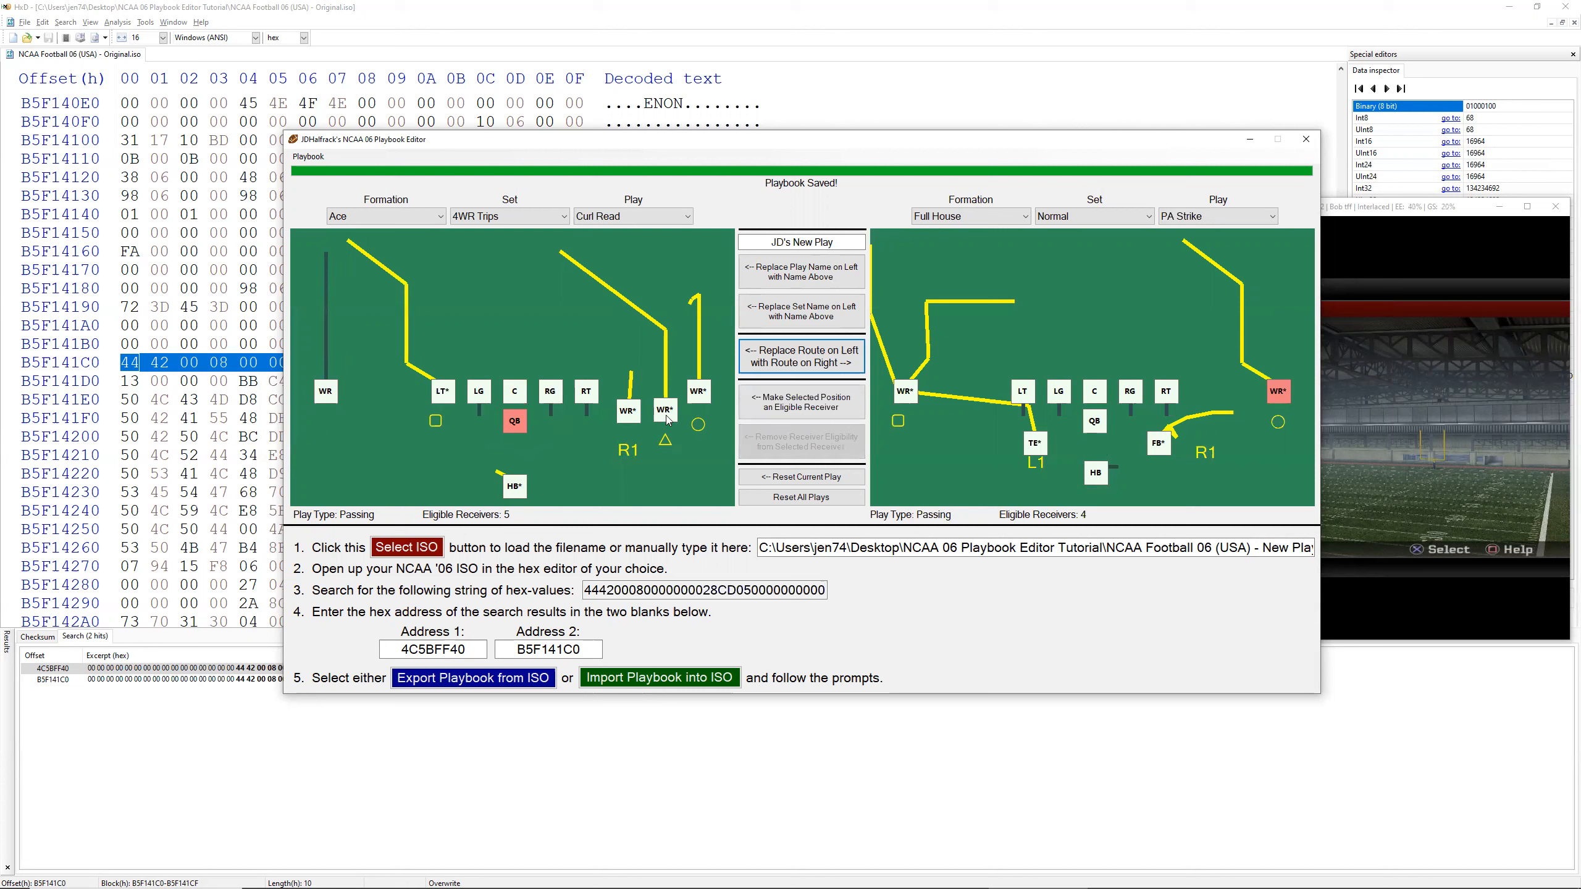
{"action": "left_click", "coordinate": [1099, 429]}
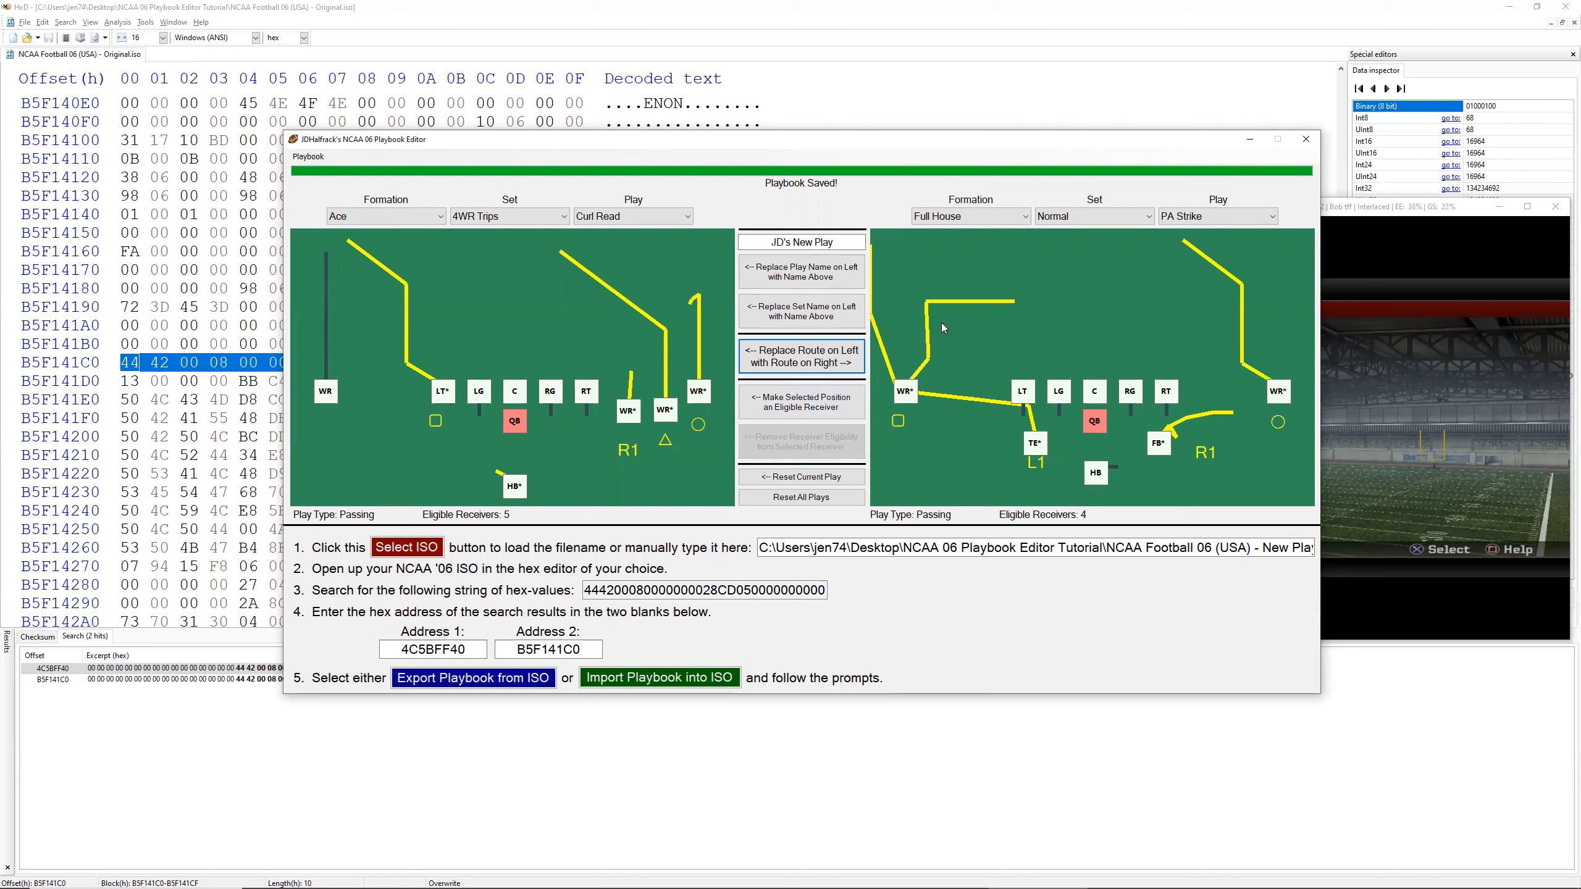
{"action": "left_click", "coordinate": [309, 158]}
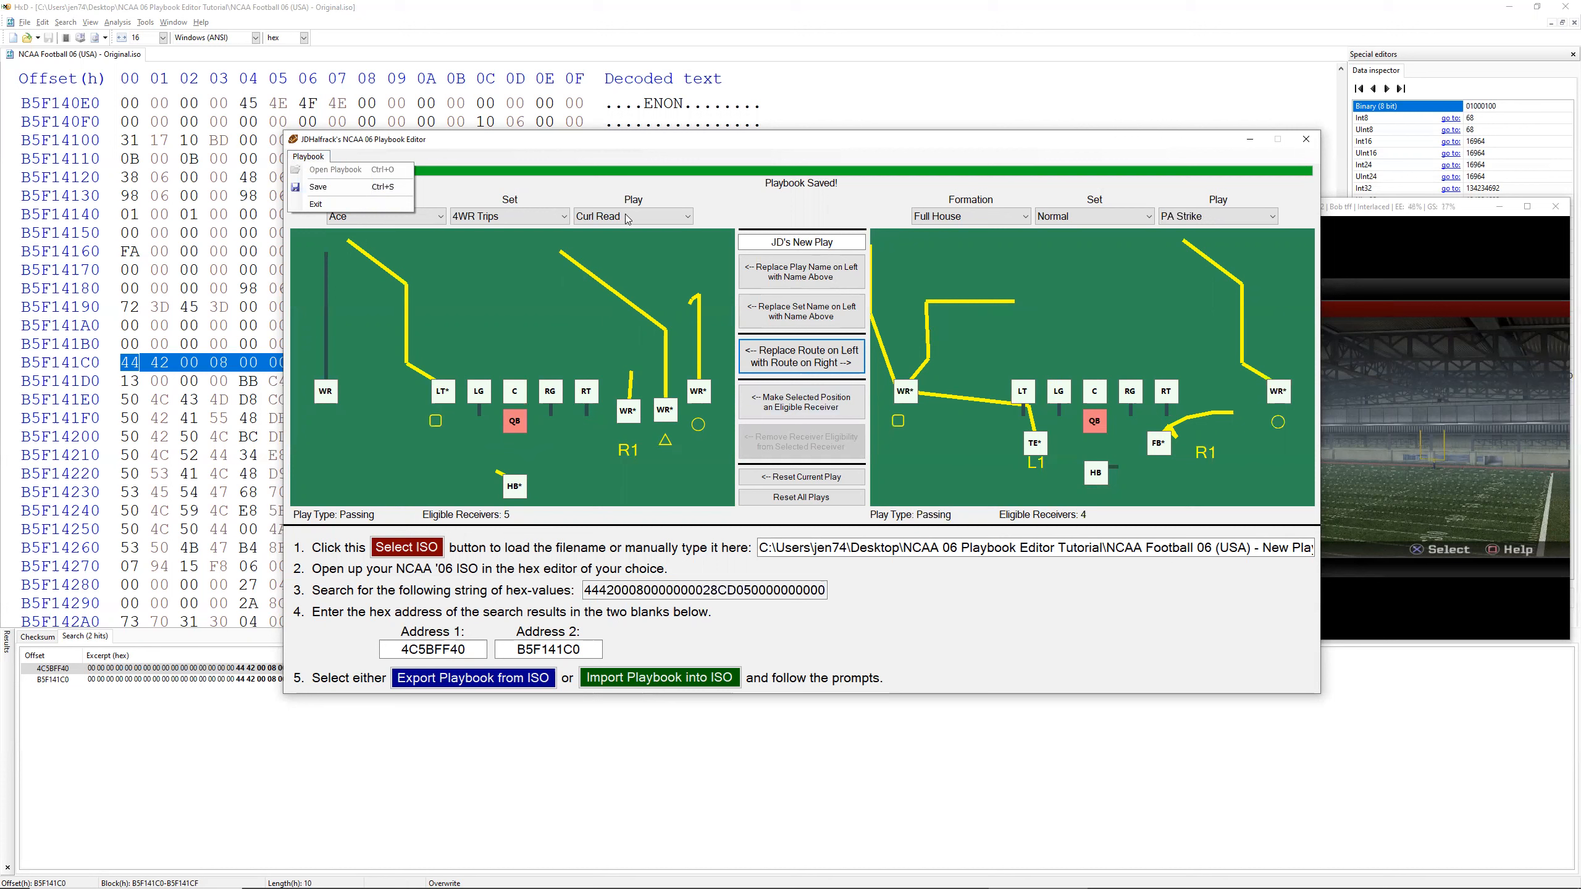
{"action": "left_click", "coordinate": [318, 187]}
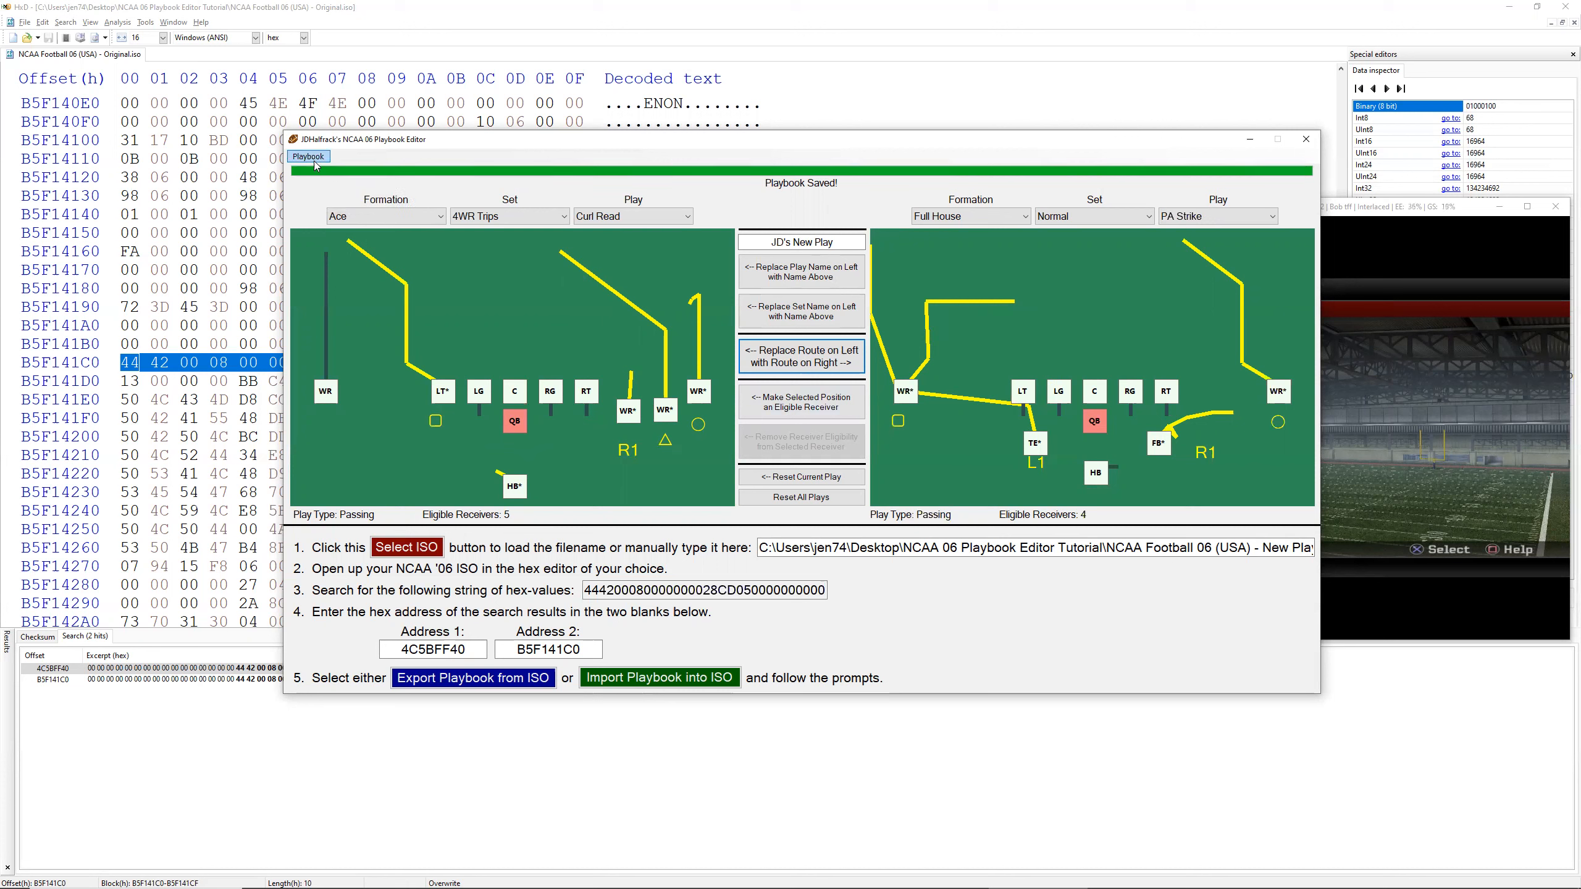
Step: Switch to PCSX2 and suspend the running practice session
{"action": "left_click", "coordinate": [1405, 364]}
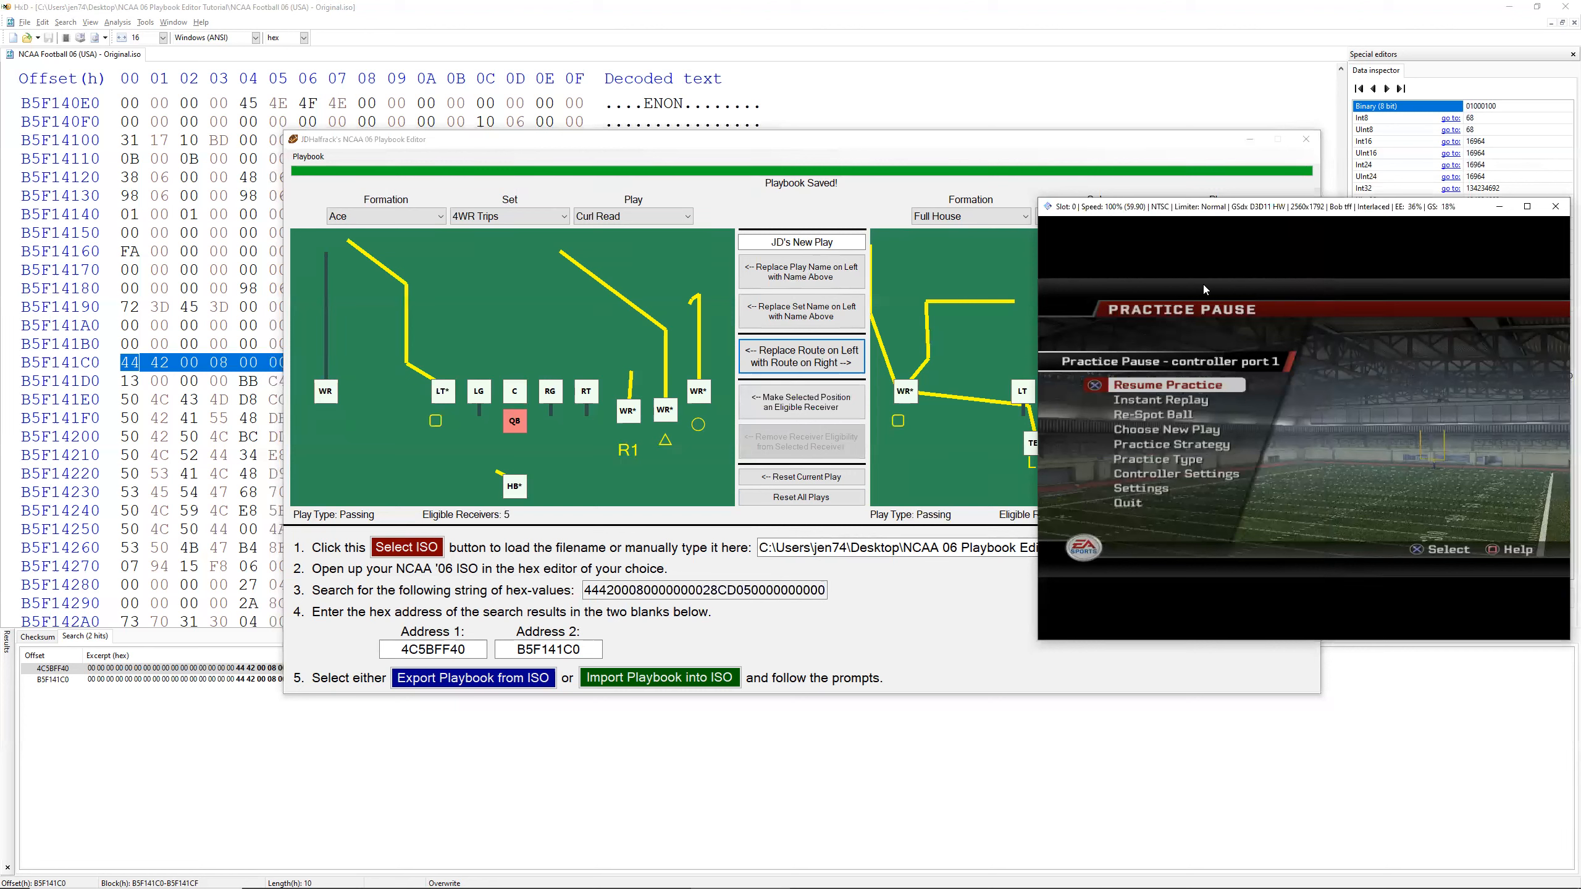
{"action": "key", "text": "Escape"}
{"action": "left_click", "coordinate": [1042, 212]}
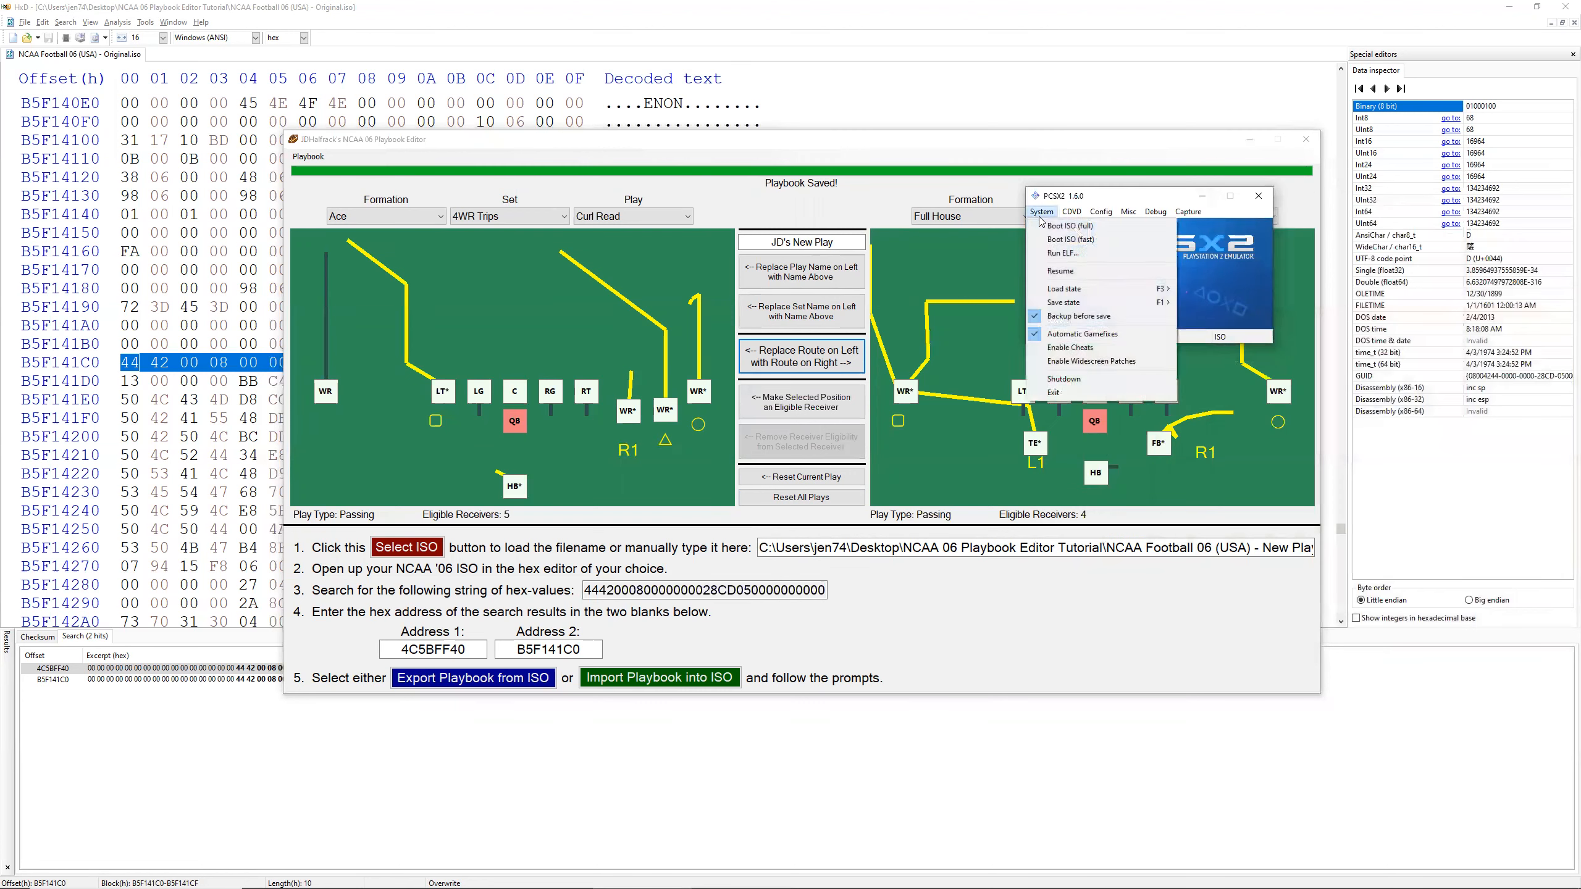
{"action": "mouse_move", "coordinate": [1072, 215]}
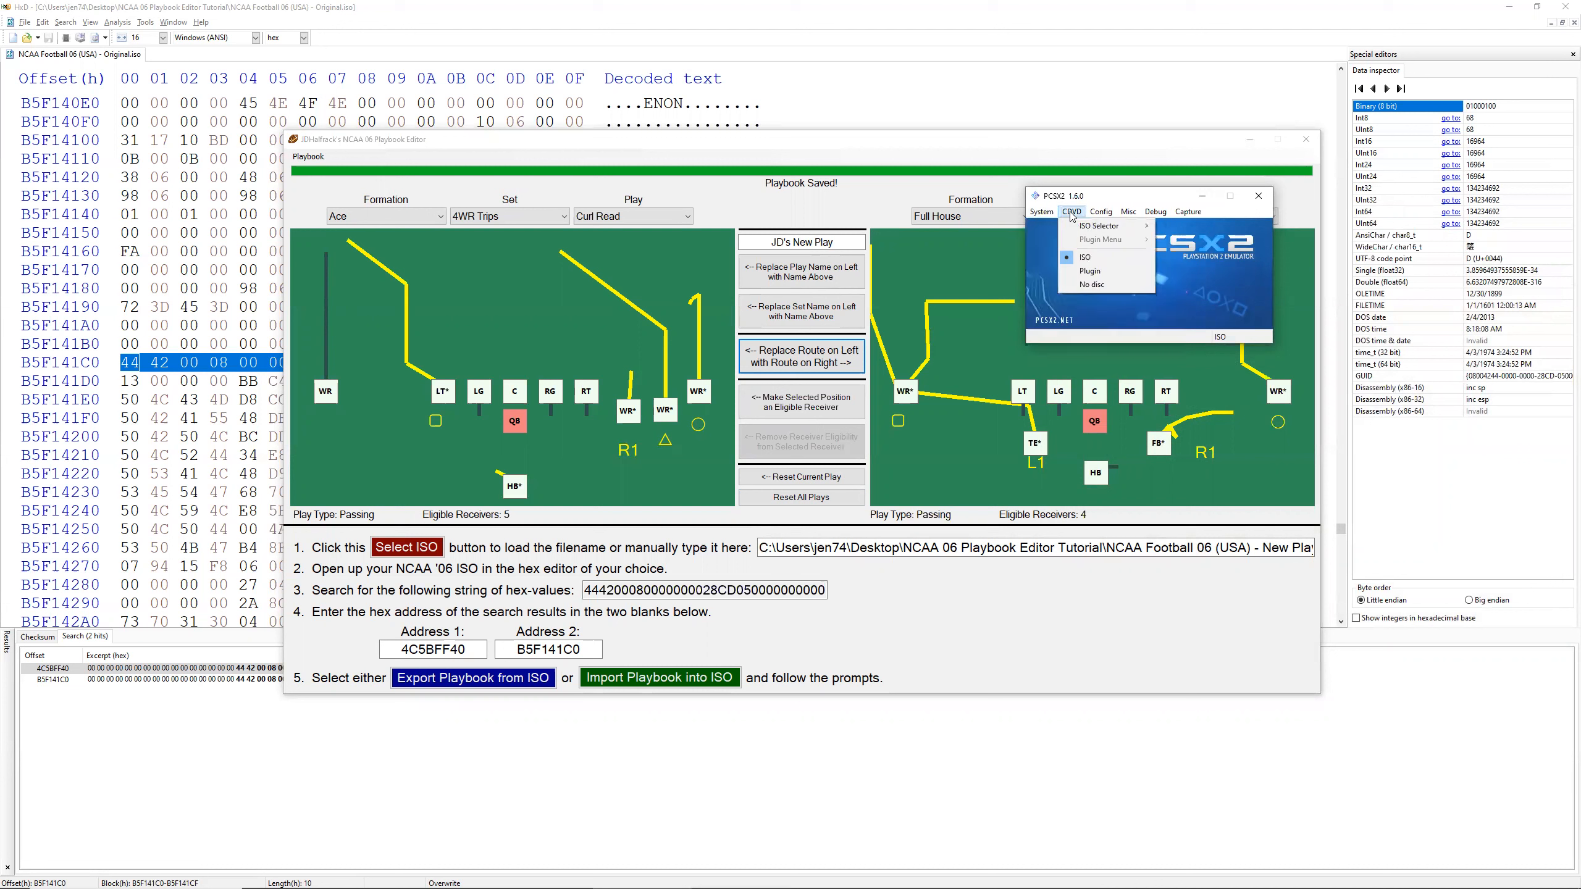
Step: Switch to the Playbook Editor and import Default Playbook.NCAA06Playbook from the desktop's NCAA 06 Playbook Editor Tutorial folder into the New Playbook ISO
{"action": "left_click", "coordinate": [832, 145]}
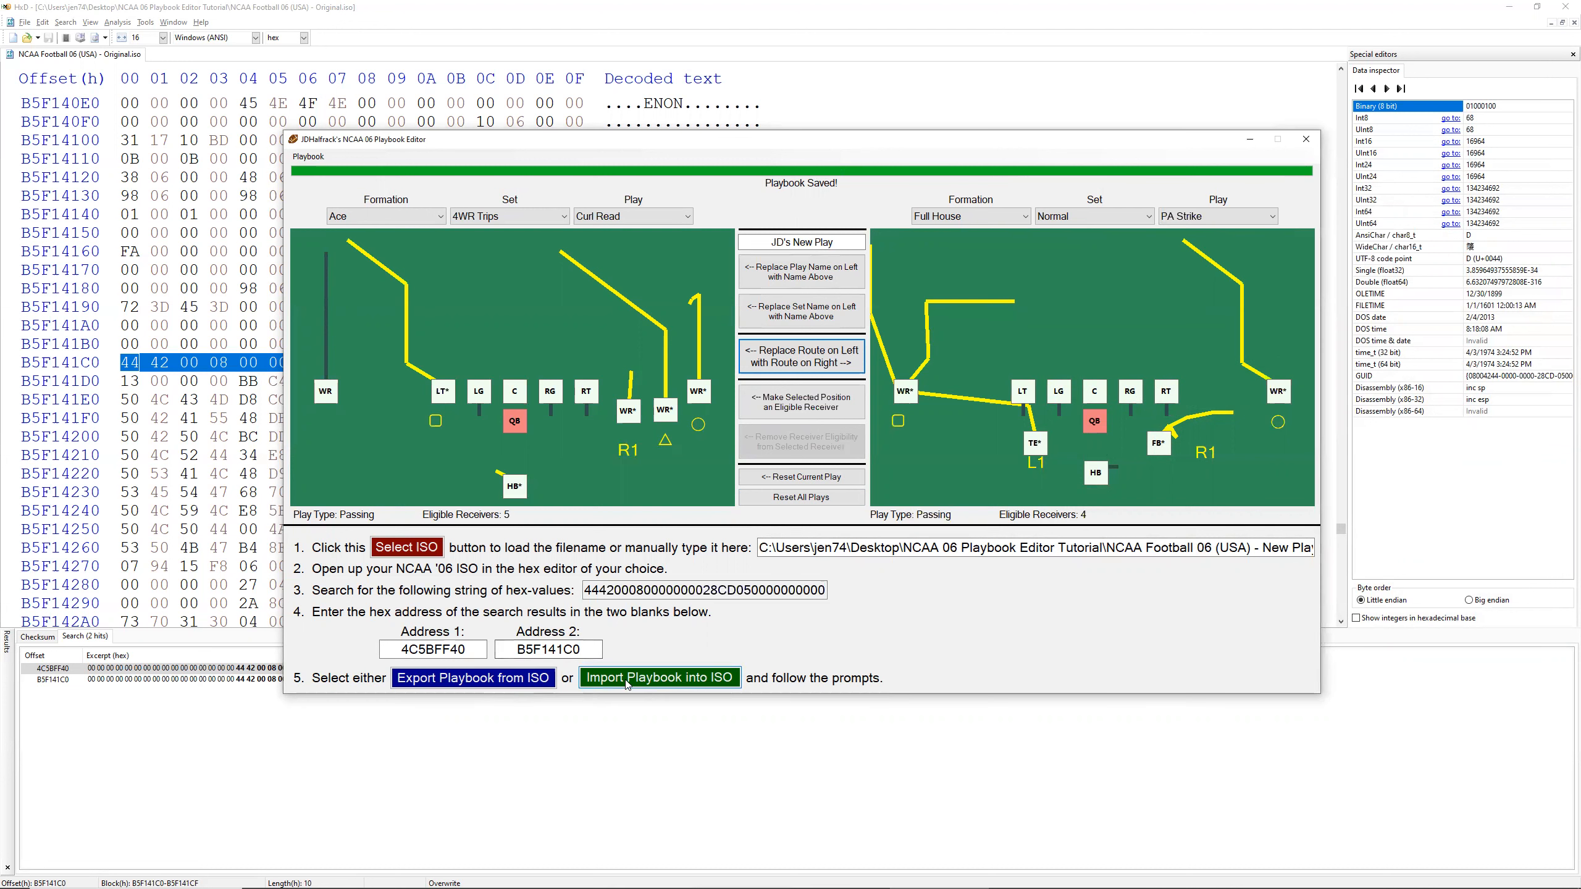
{"action": "left_click", "coordinate": [654, 684]}
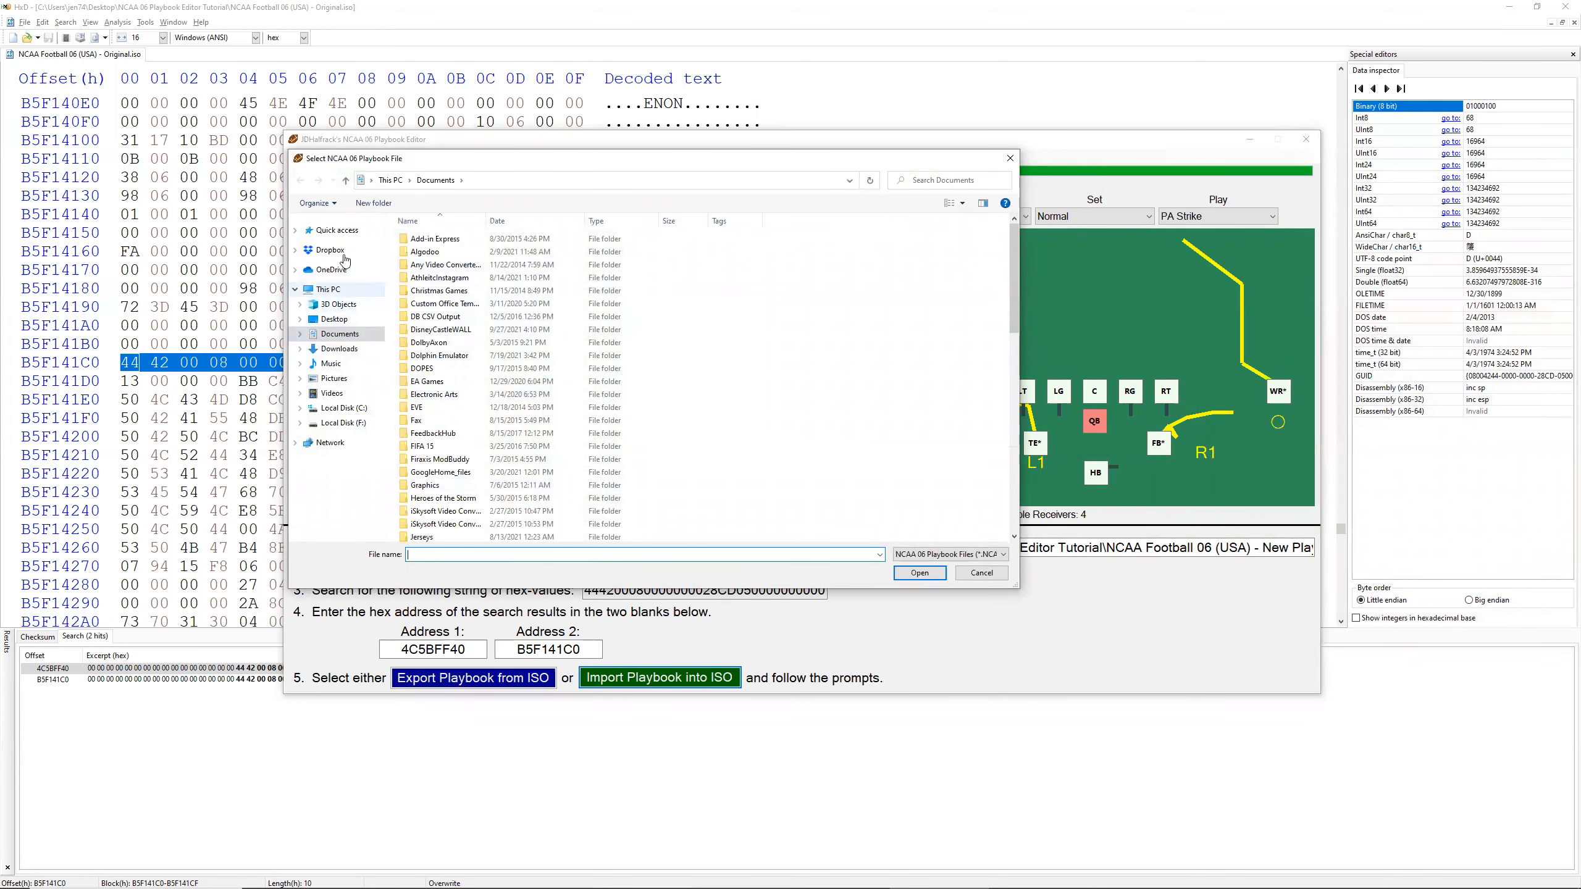
{"action": "left_click", "coordinate": [334, 319]}
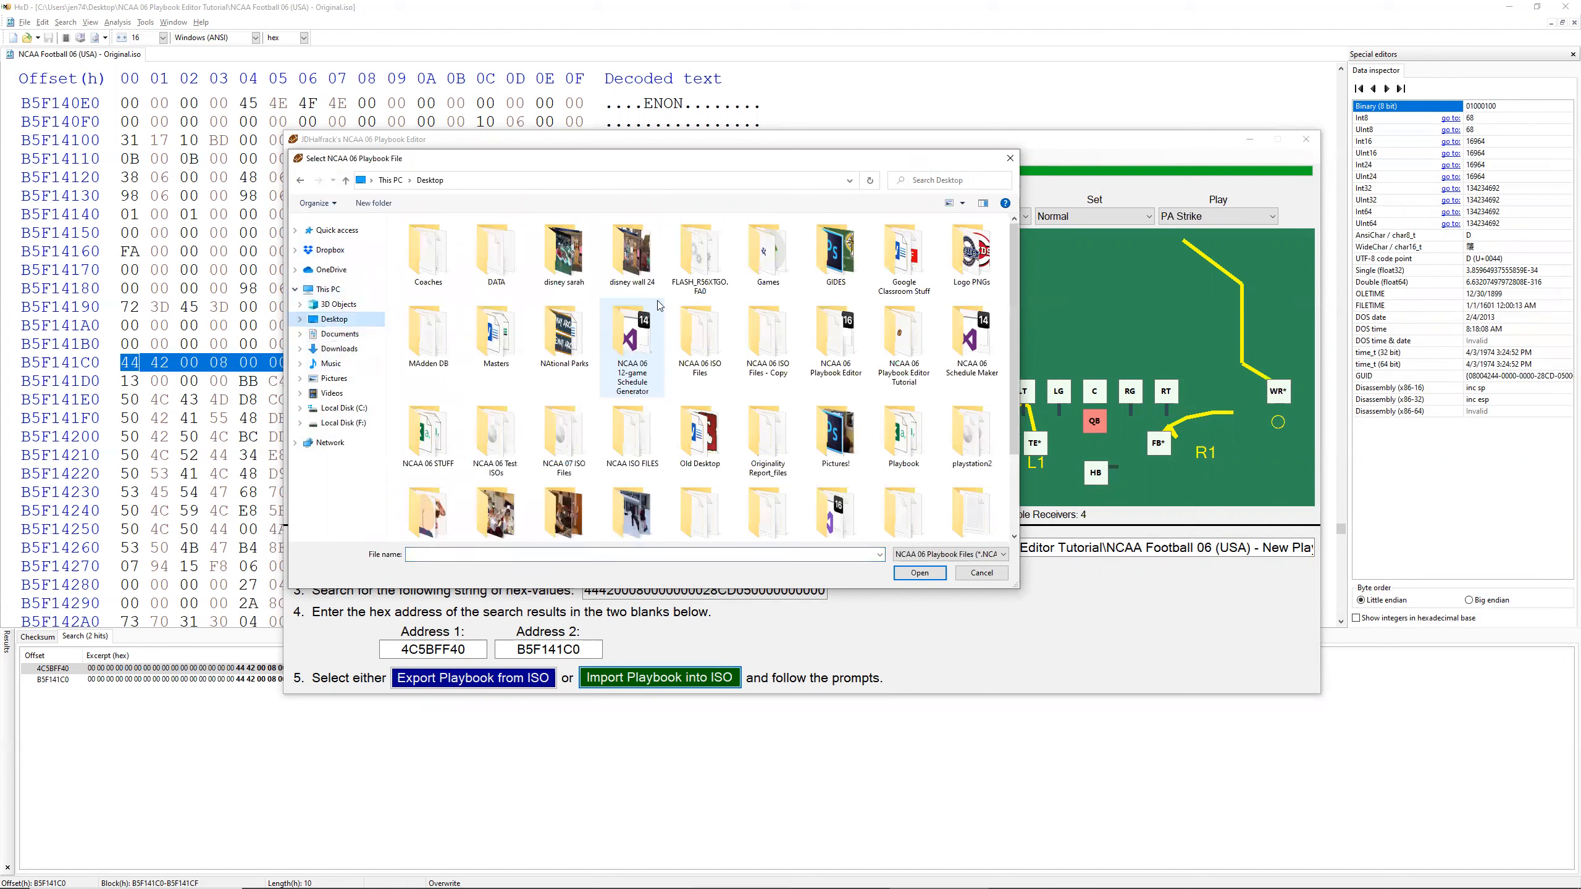
{"action": "double_click", "coordinate": [900, 332]}
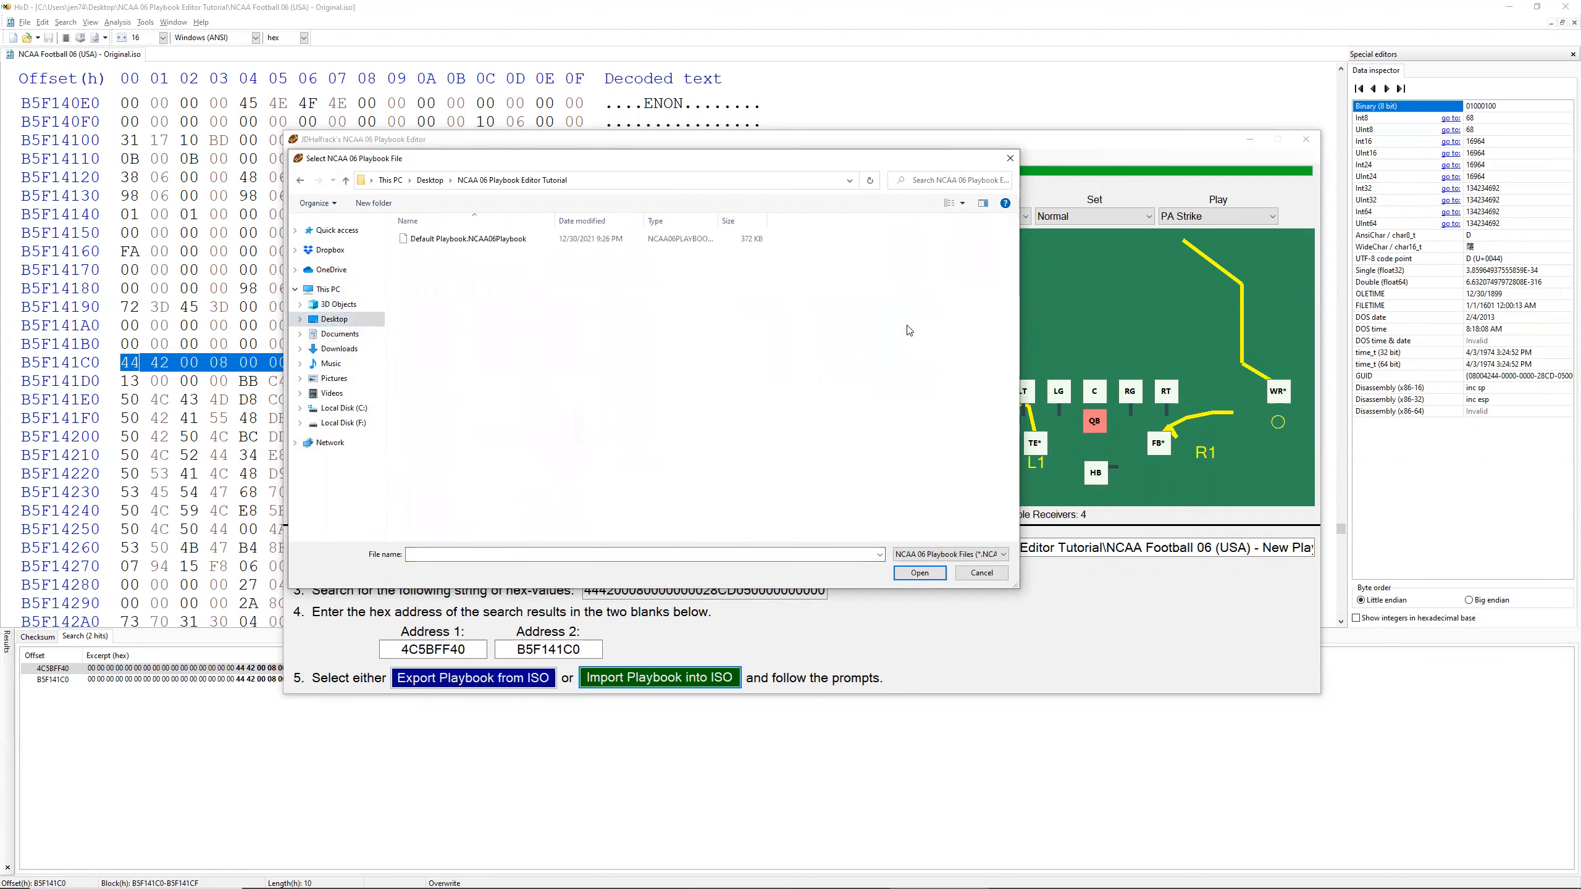
{"action": "double_click", "coordinate": [462, 240]}
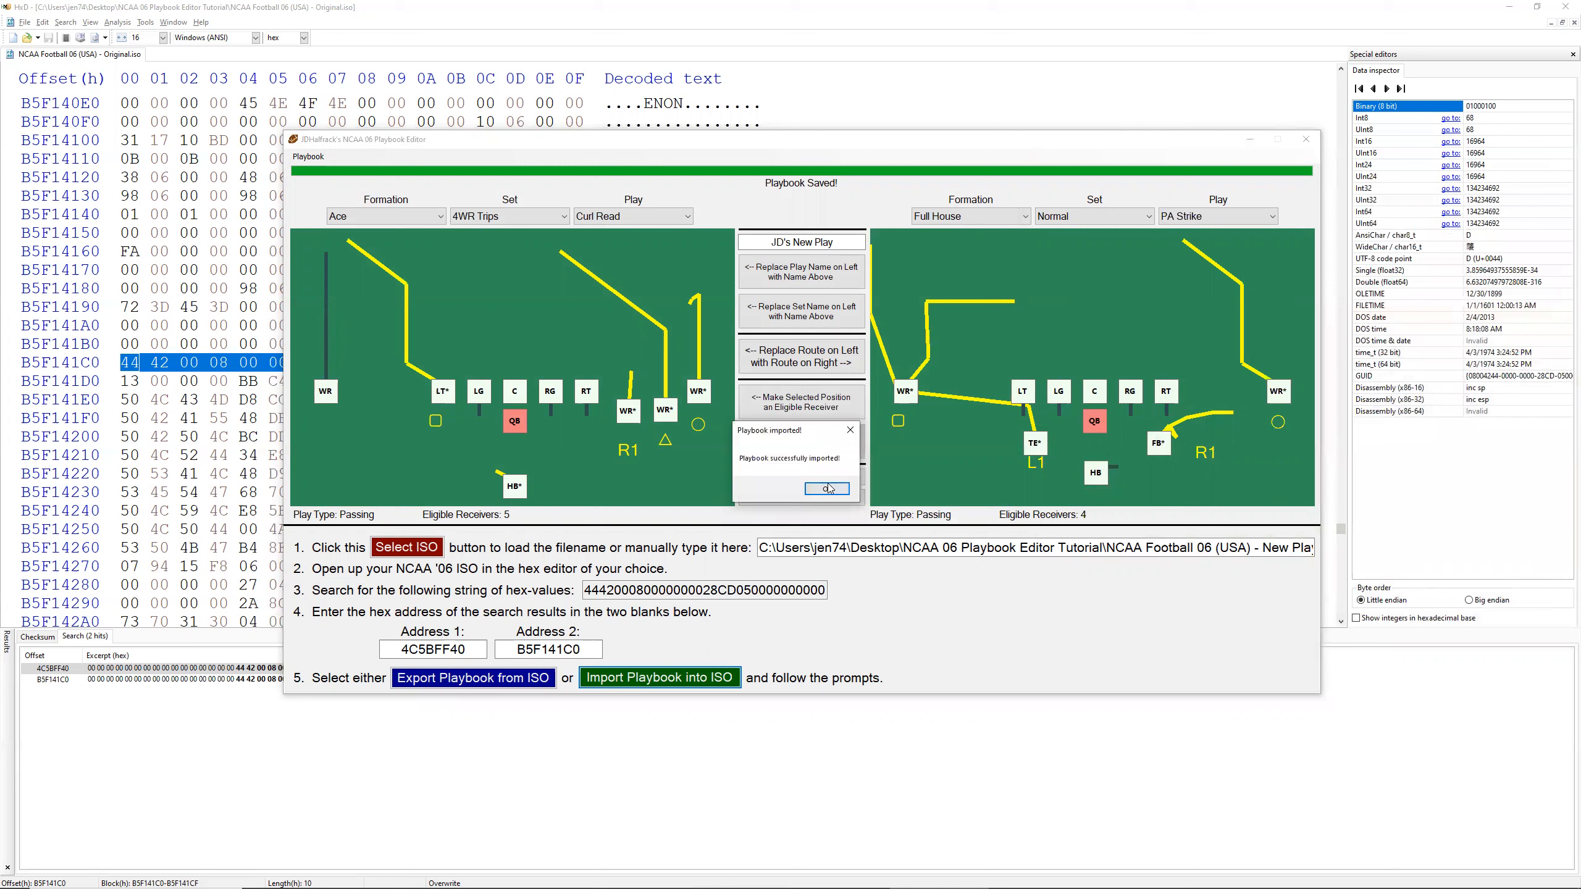
{"action": "left_click", "coordinate": [827, 488]}
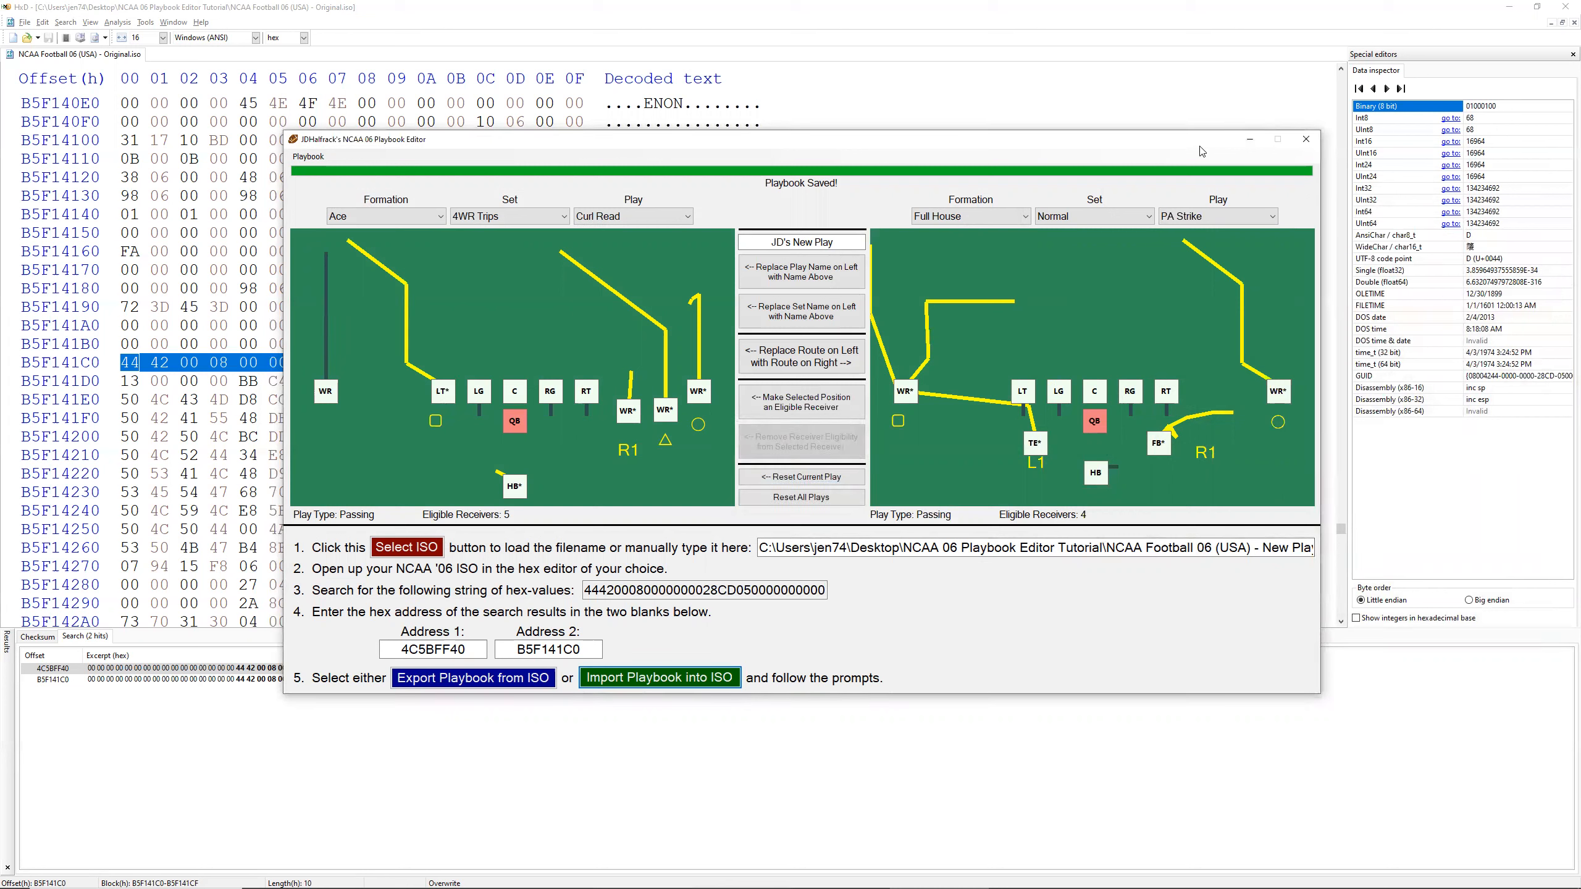
Step: Uncover PCSX2 behind the editor, boot the ISO in full mode and set the emulation speed limiter to Max
{"action": "left_click_drag", "start_coordinate": [1181, 151], "coordinate": [877, 249]}
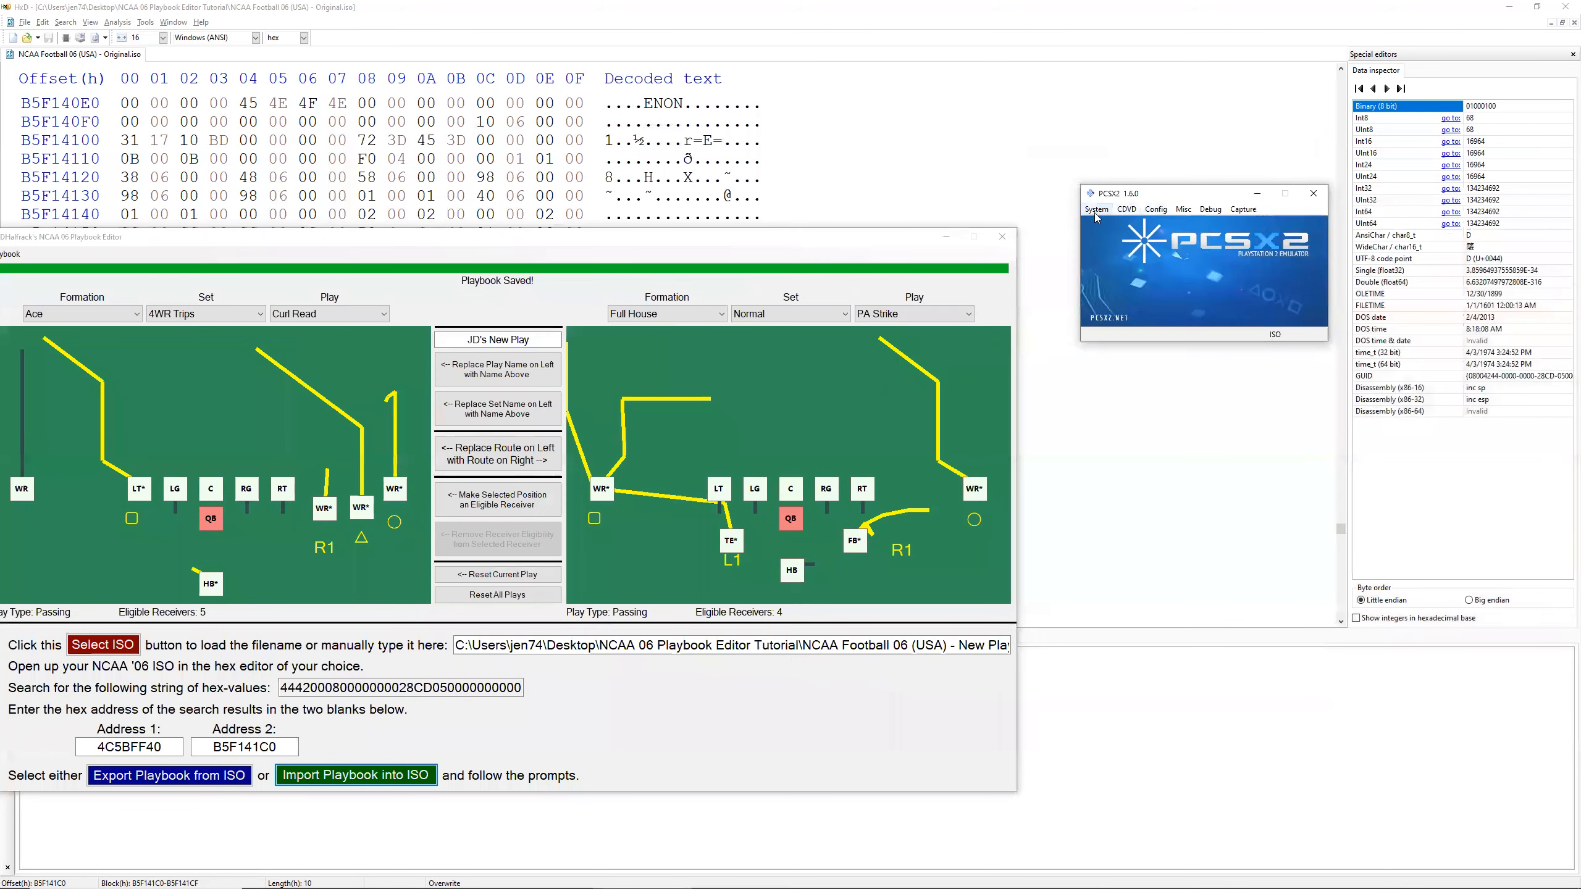
{"action": "left_click", "coordinate": [1097, 210]}
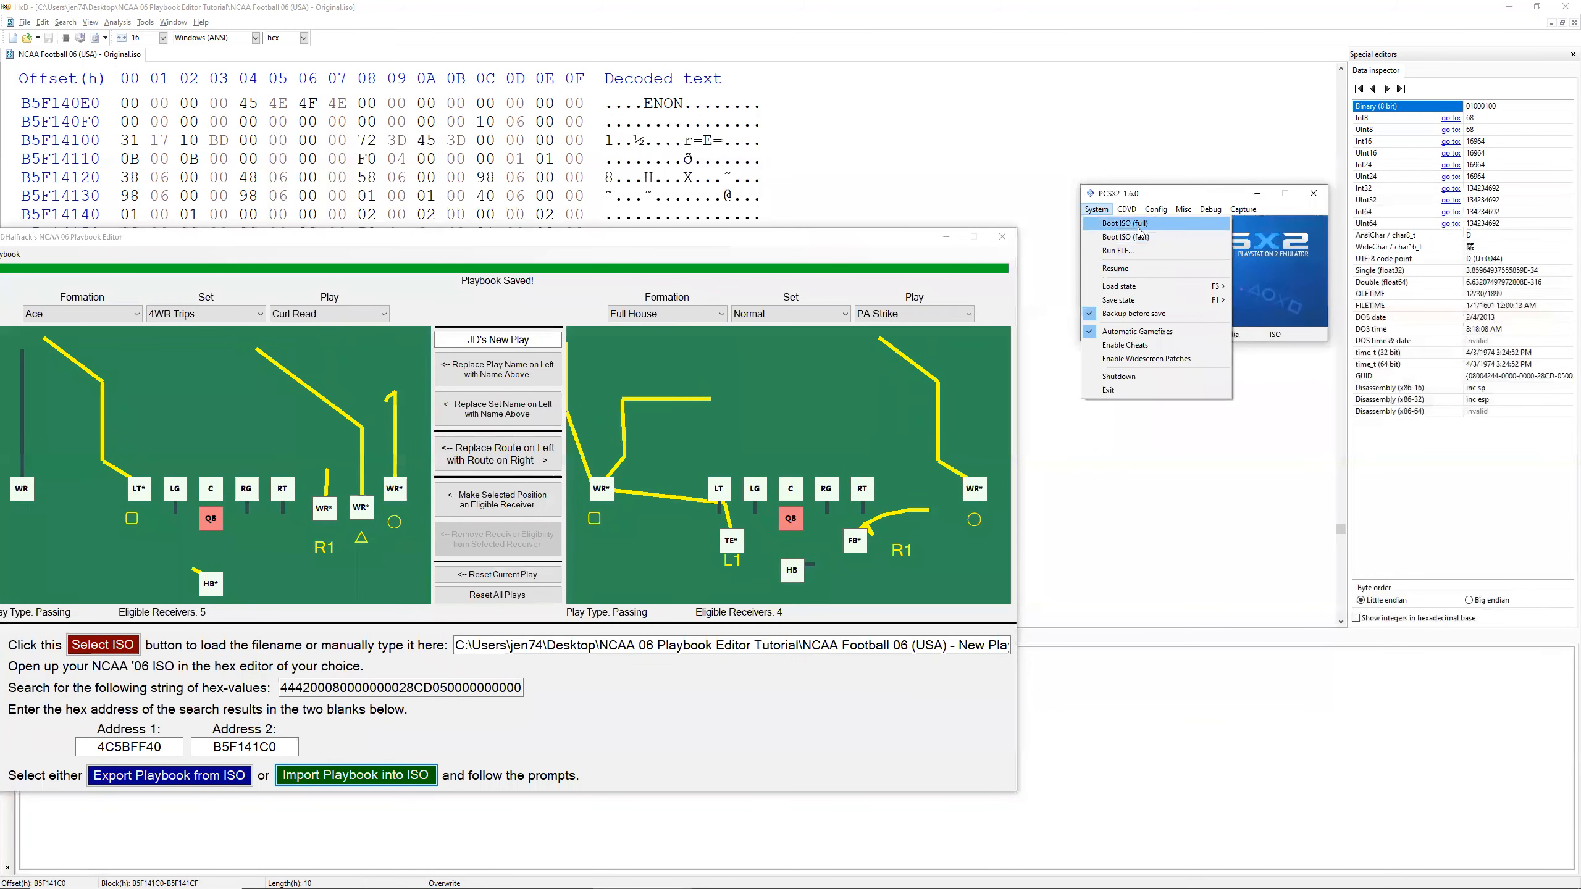
{"action": "left_click", "coordinate": [1143, 226]}
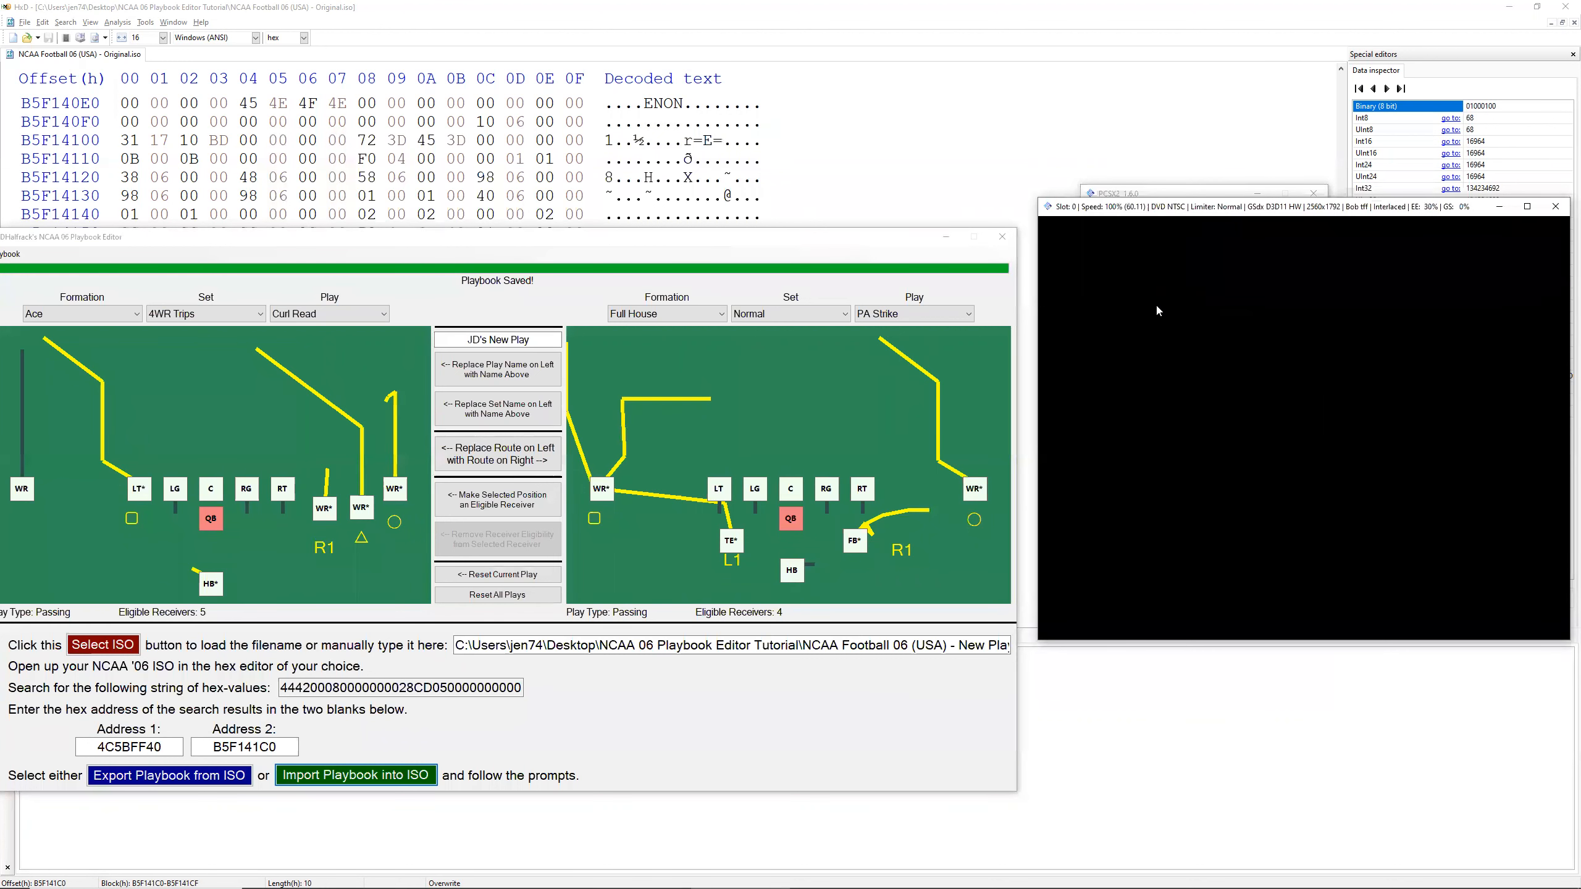
{"action": "key", "text": "F4"}
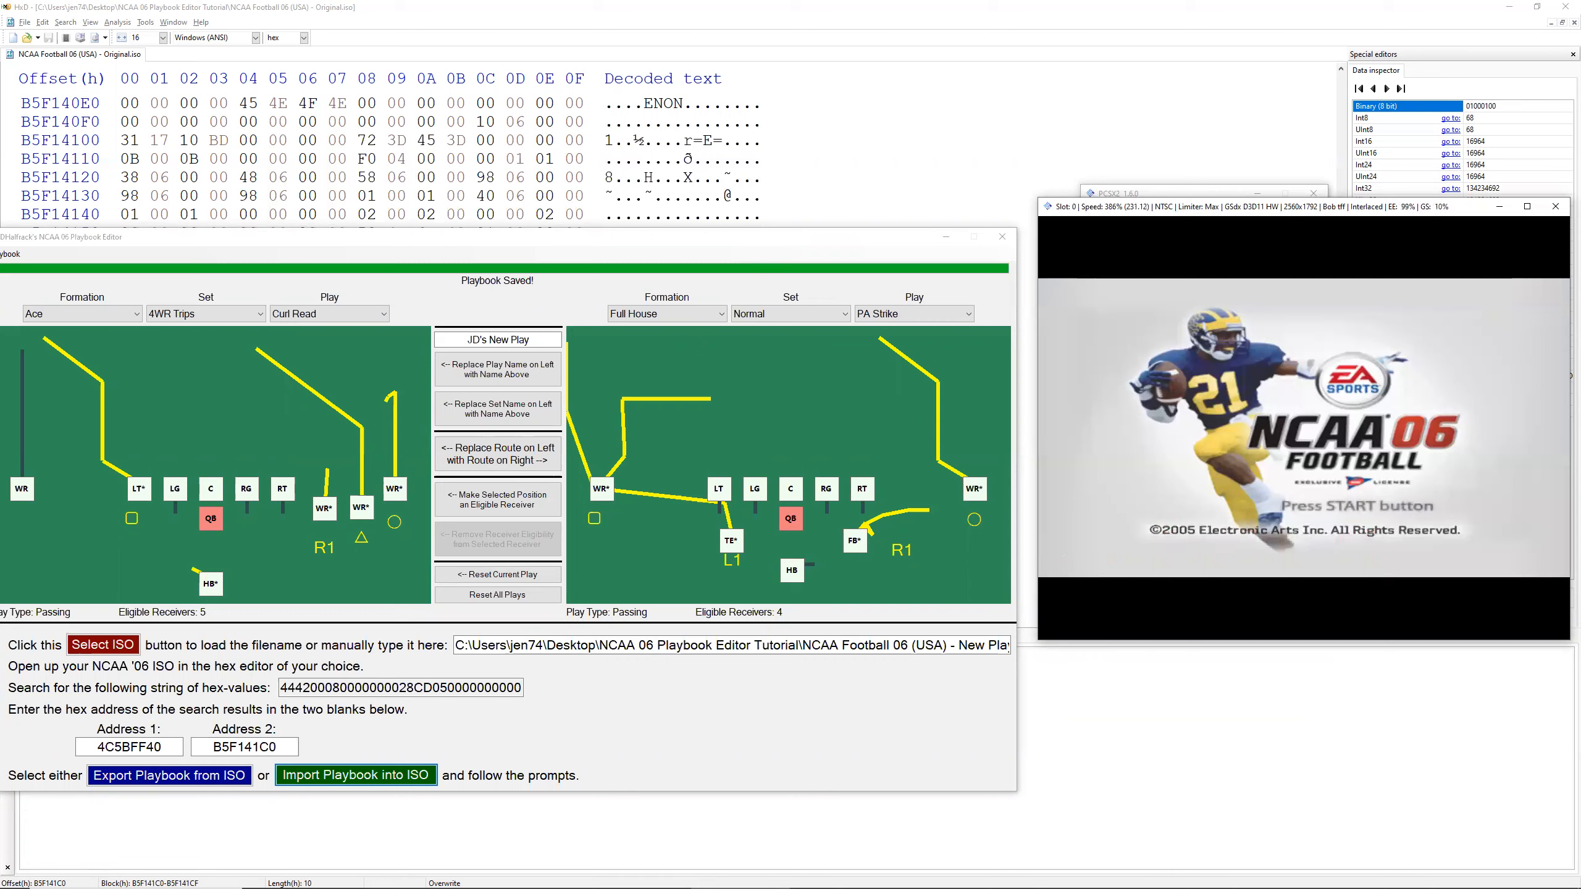
Step: Start a Practice session from the game modes, keeping the USC versus USC matchup, and continue to play selection
{"action": "key", "text": "Return"}
{"action": "key", "text": "Down"}
{"action": "key", "text": "x"}
{"action": "key", "text": "Down"}
{"action": "key", "text": "Down"}
{"action": "key", "text": "Down"}
{"action": "key", "text": "Down"}
{"action": "key", "text": "Down"}
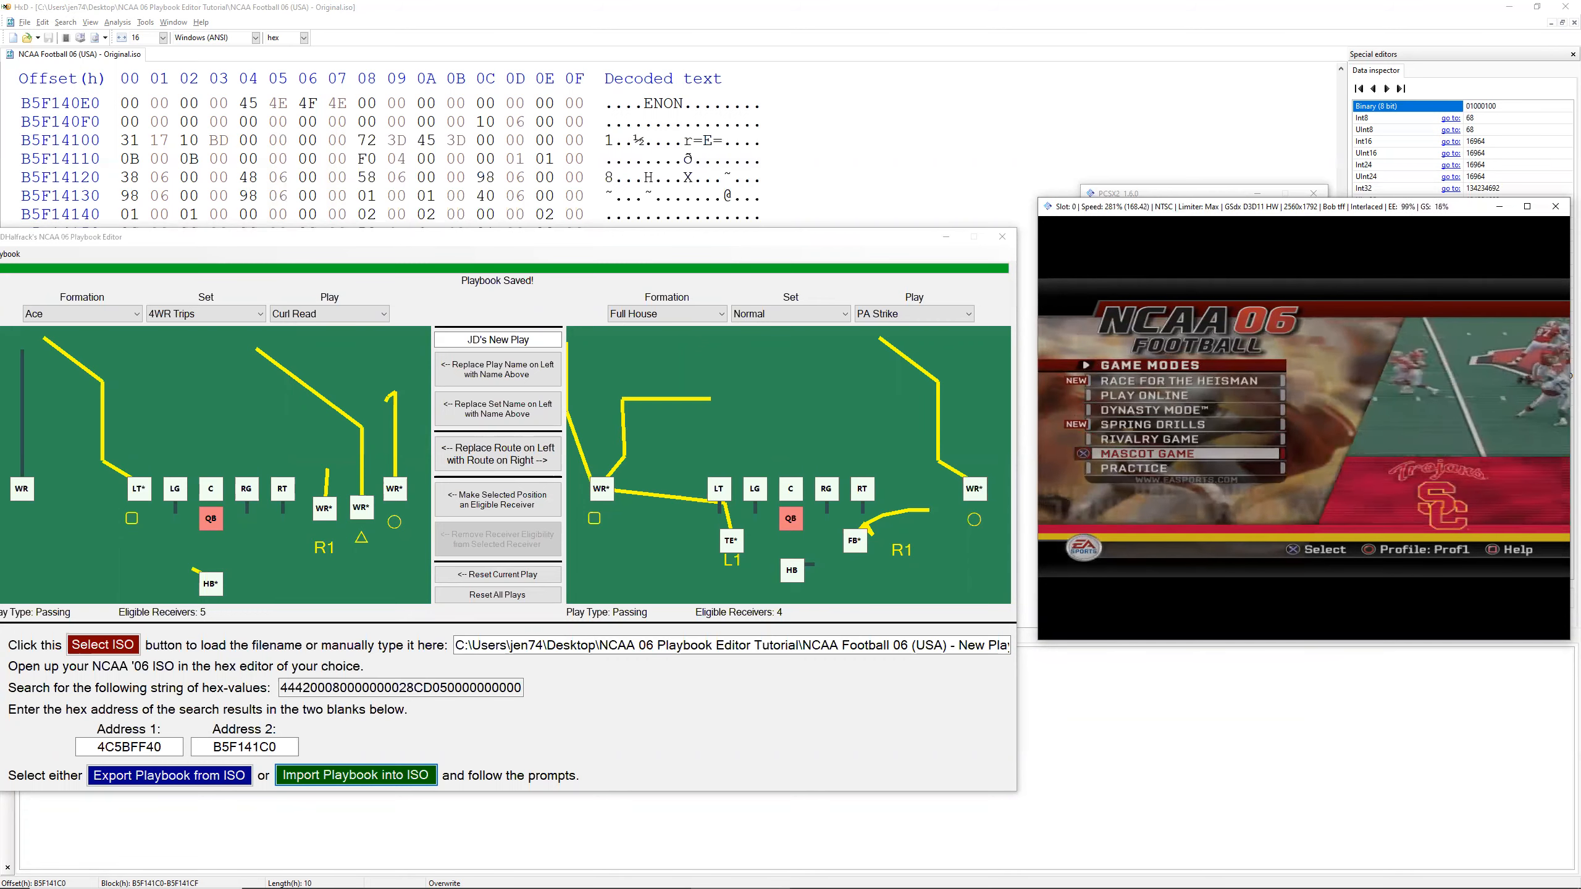
{"action": "key", "text": "Down"}
{"action": "key", "text": "x"}
{"action": "key", "text": "x"}
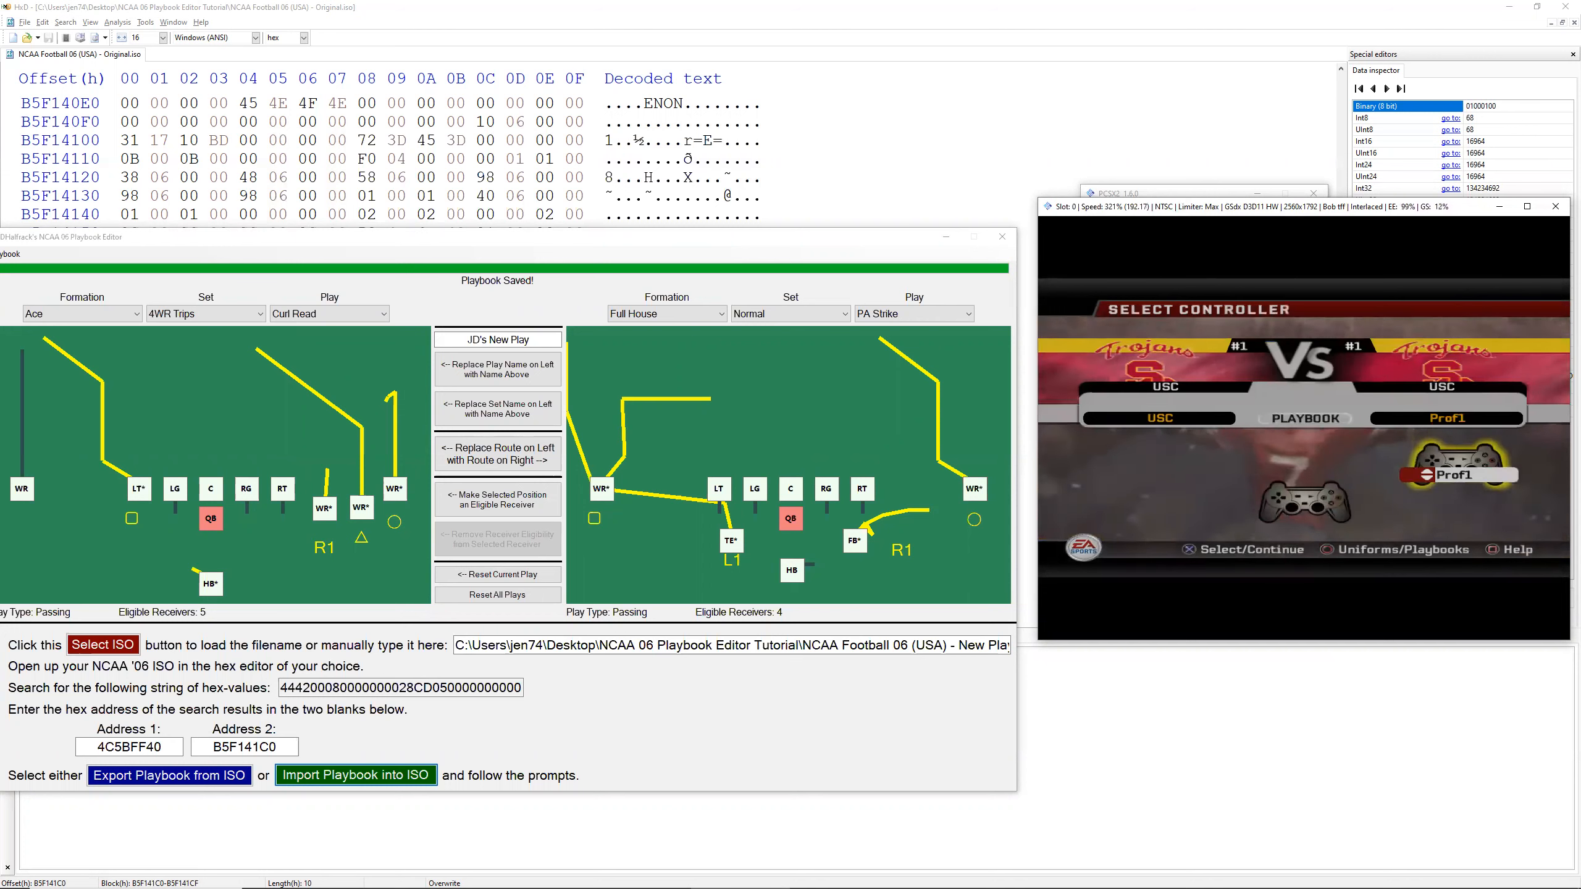
{"action": "key", "text": "x"}
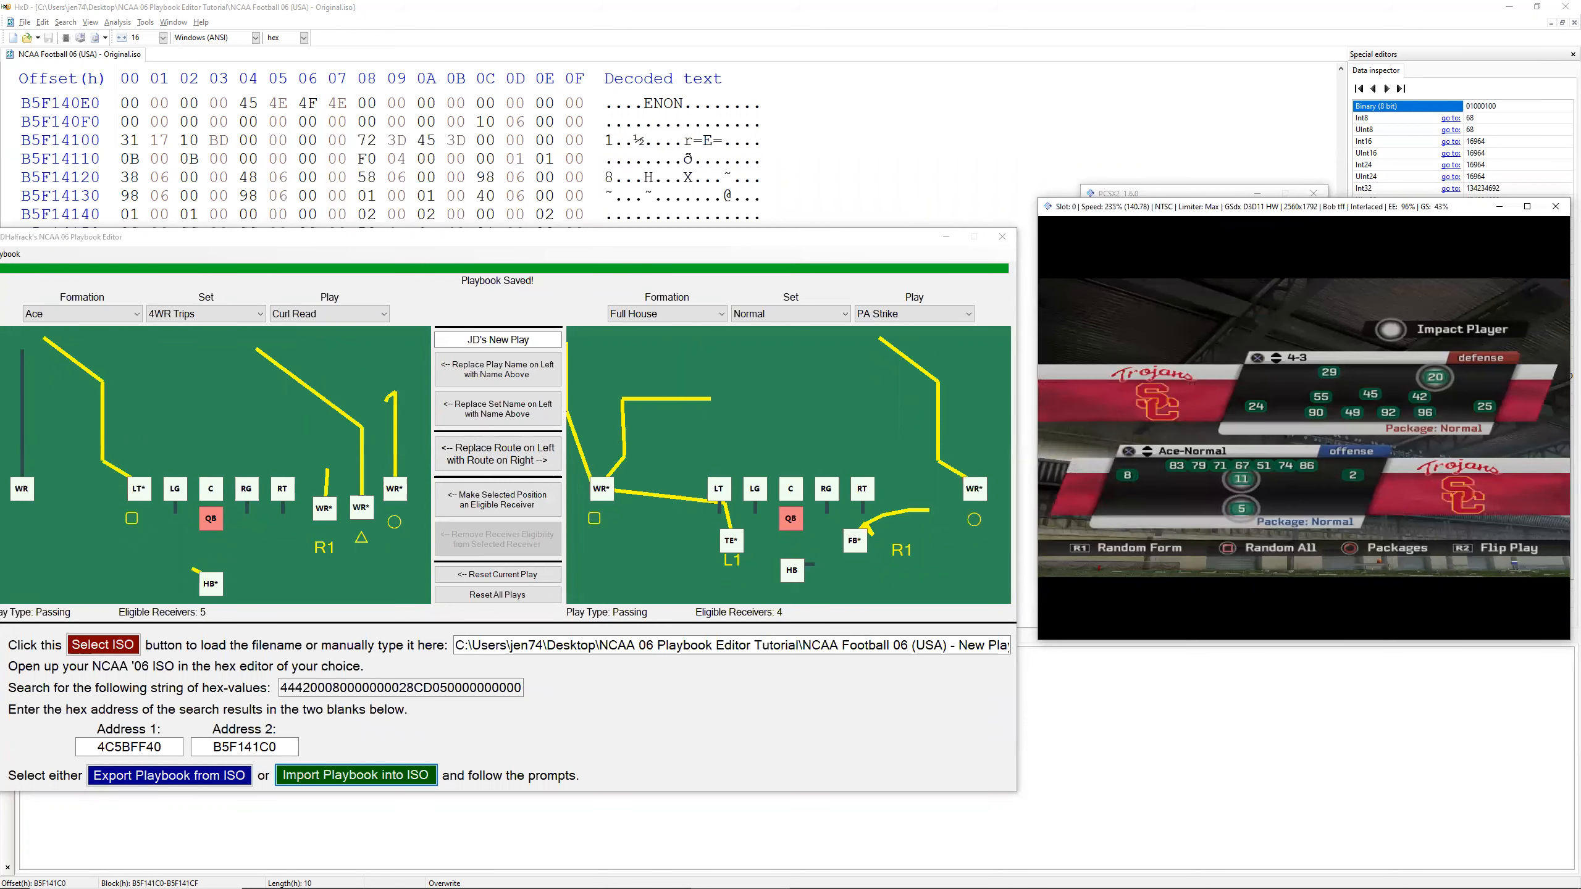
Step: Bring up Curl Read among the Ace formation's plays and maximize the game window for the practice run
{"action": "key", "text": "x"}
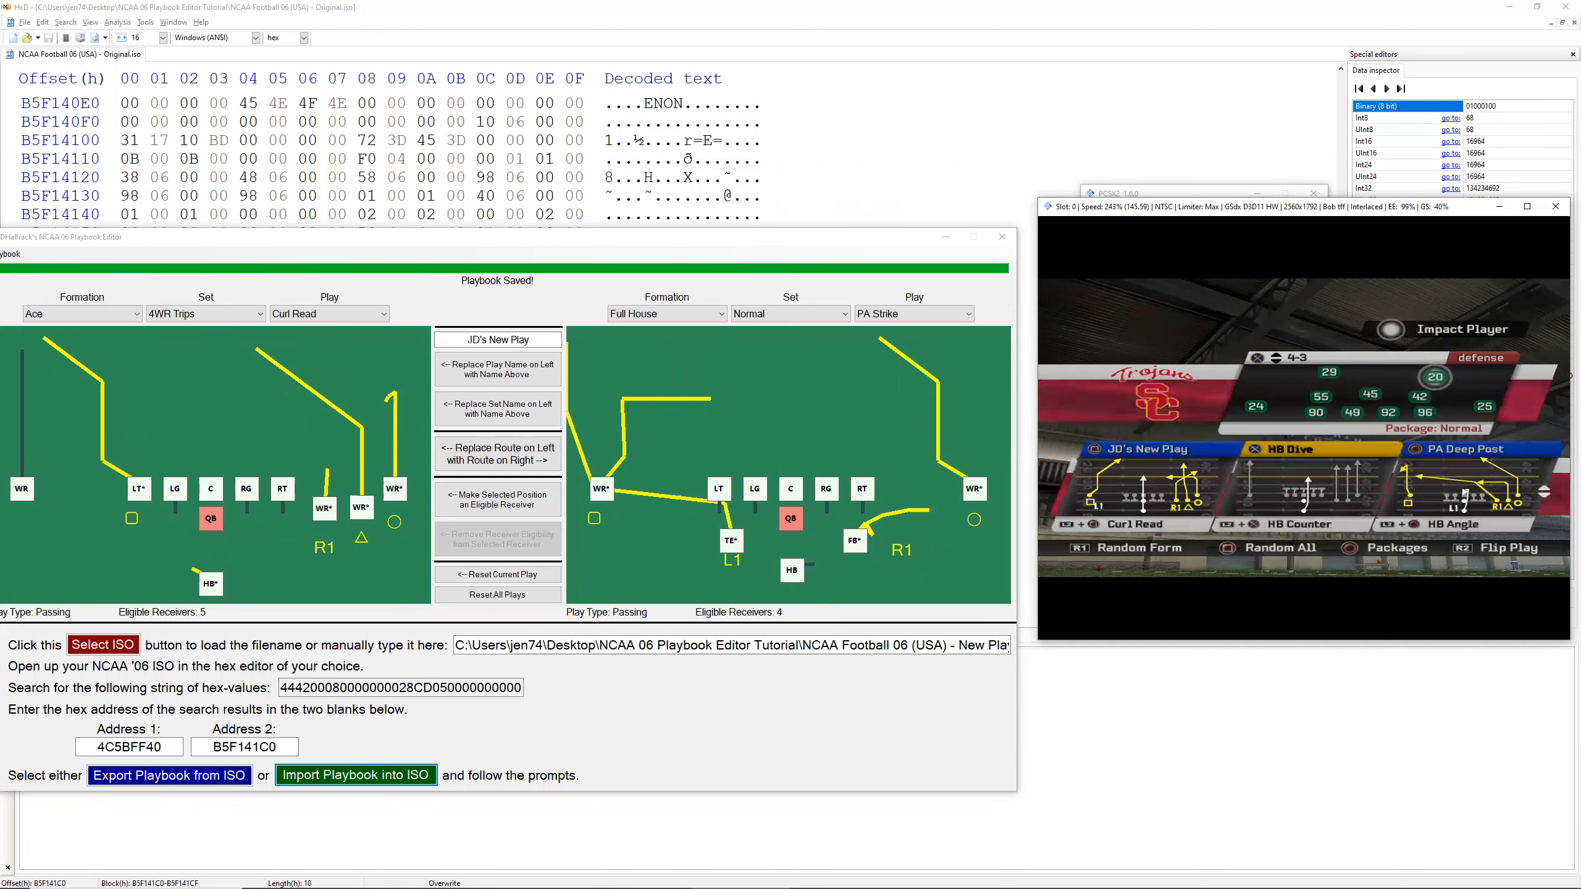
{"action": "key", "text": "Down"}
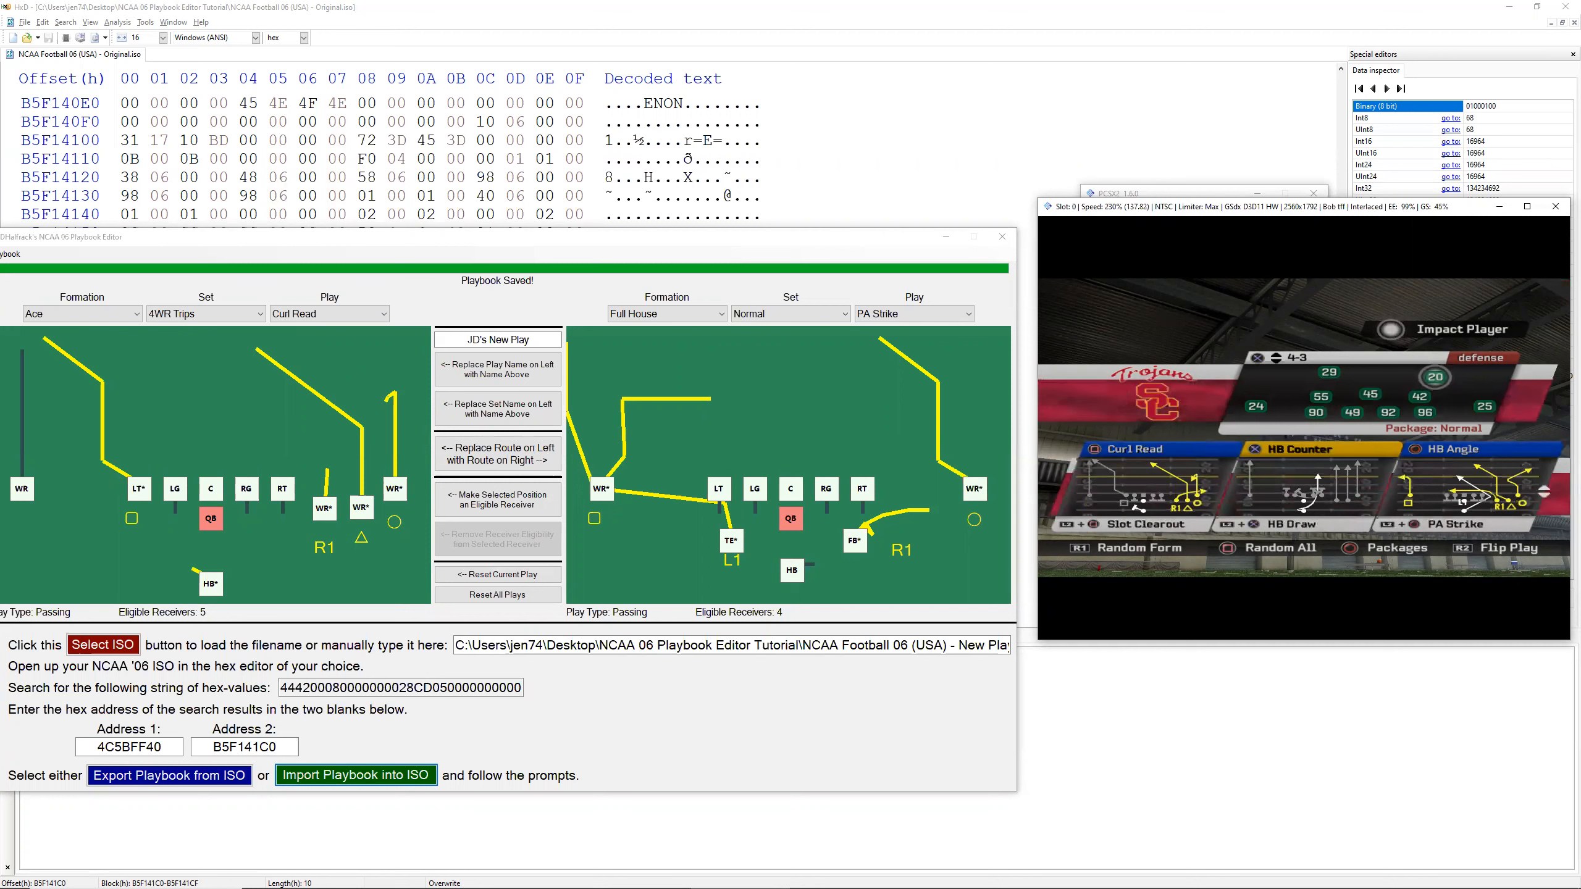
{"action": "left_click", "coordinate": [1527, 206]}
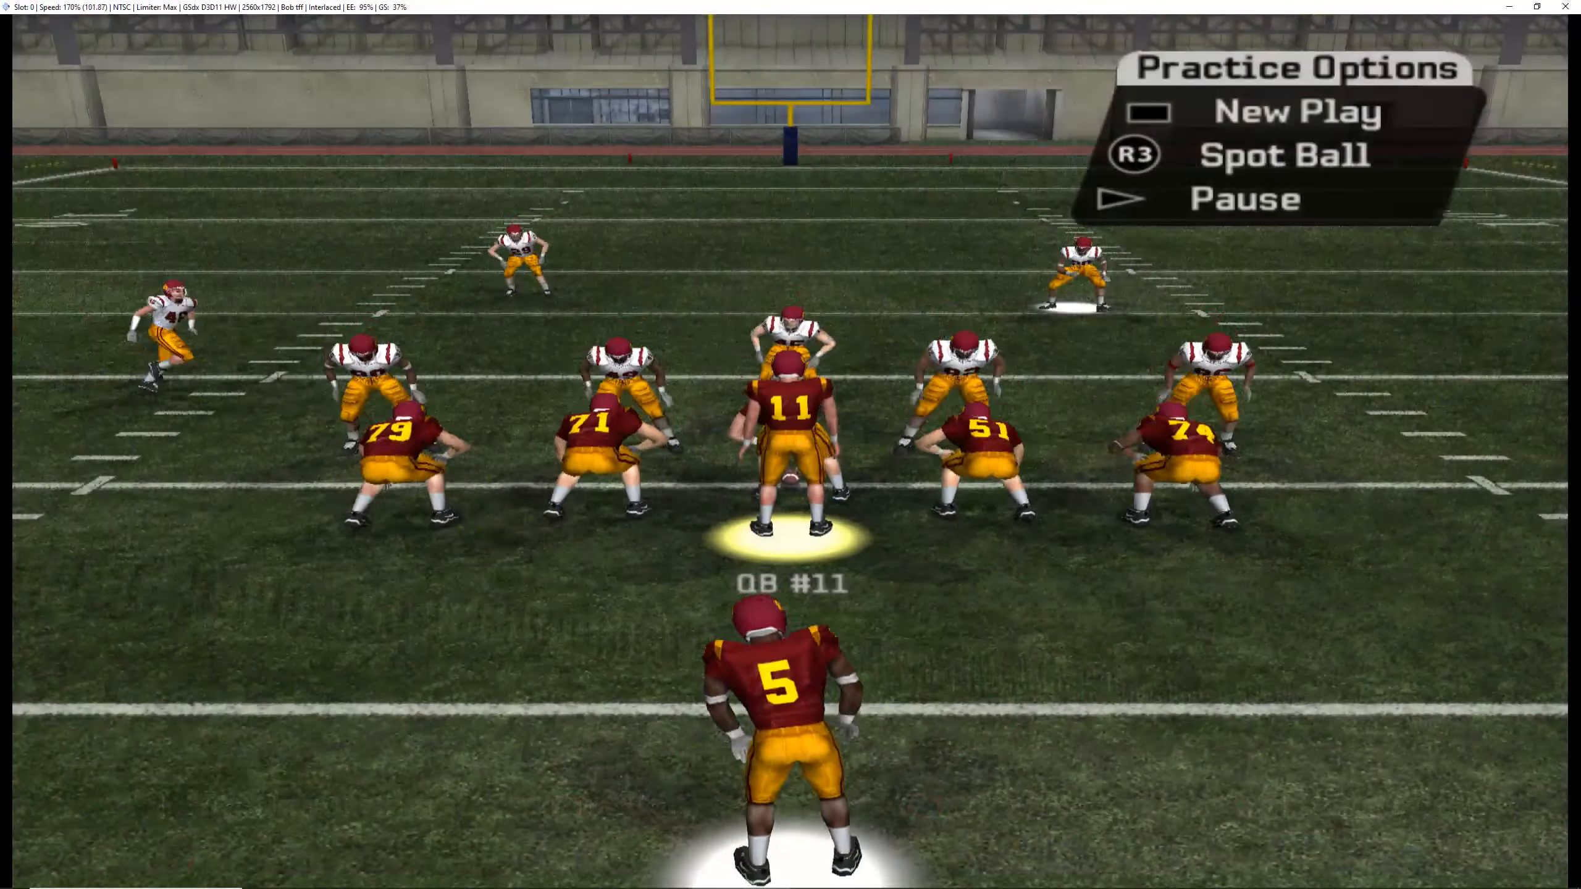
Step: Return the emulation to normal speed, restore the game window's size and place the Playbook Editor beside it
{"action": "key", "text": "Tab"}
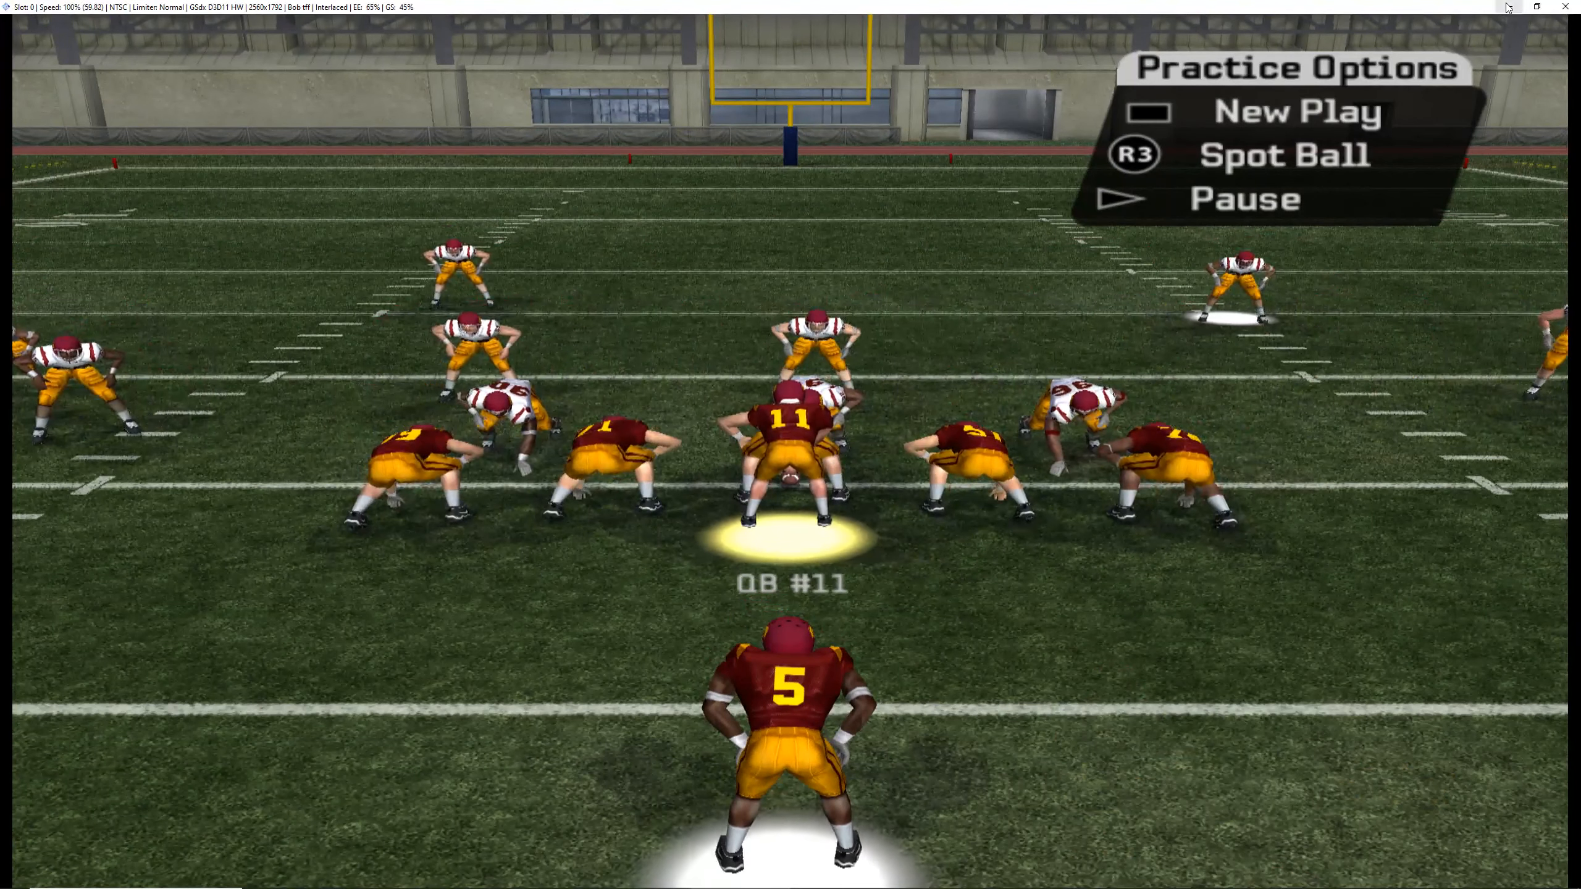
{"action": "left_click", "coordinate": [1536, 6]}
{"action": "left_click_drag", "start_coordinate": [831, 241], "coordinate": [861, 171]}
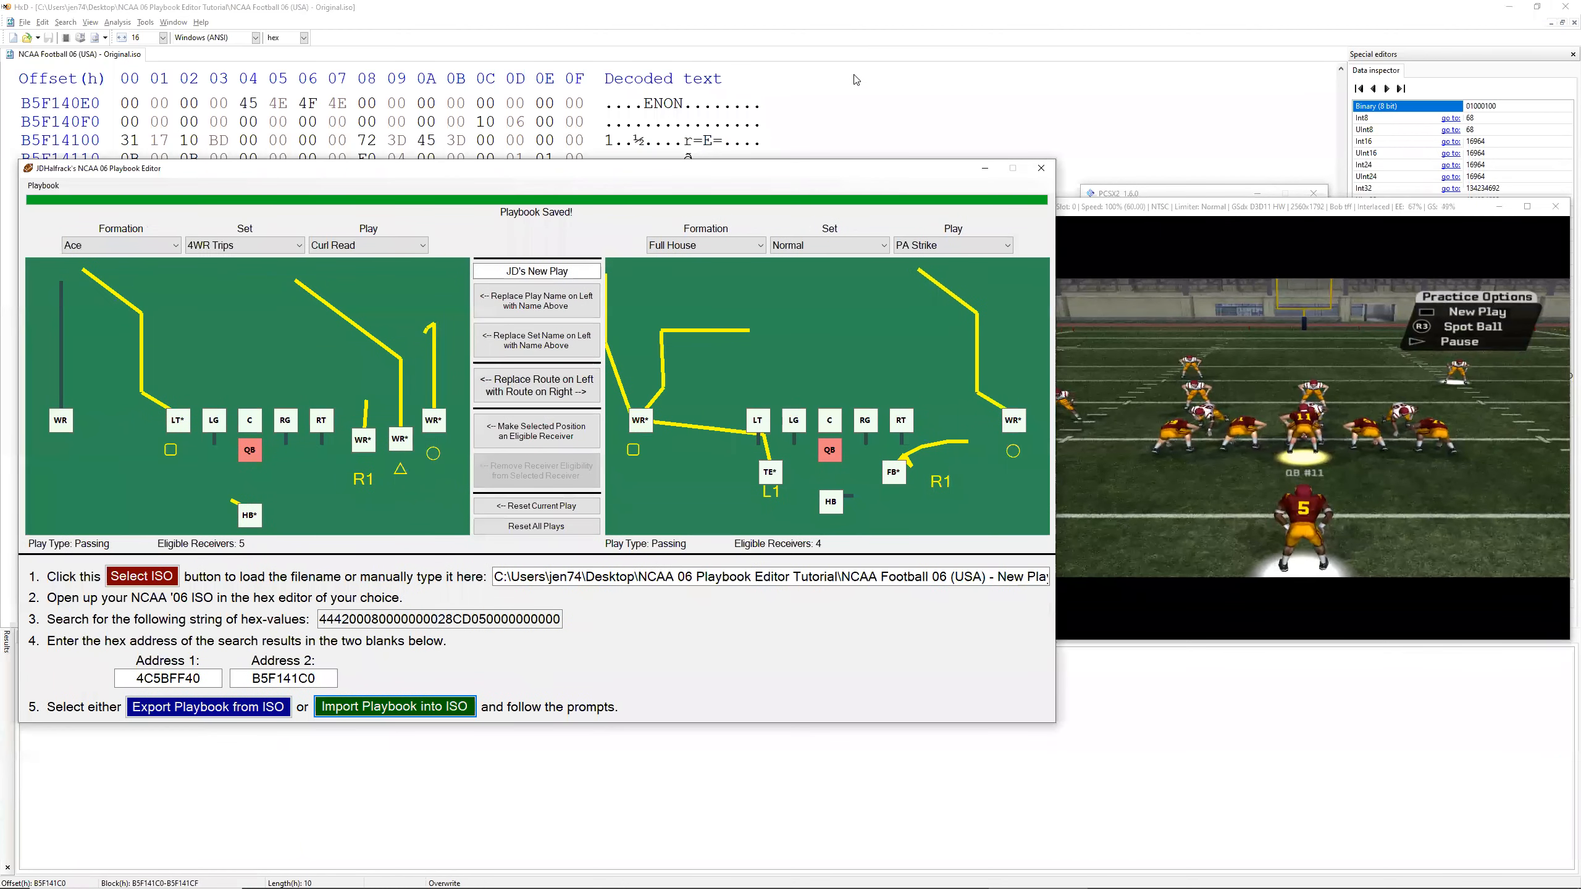